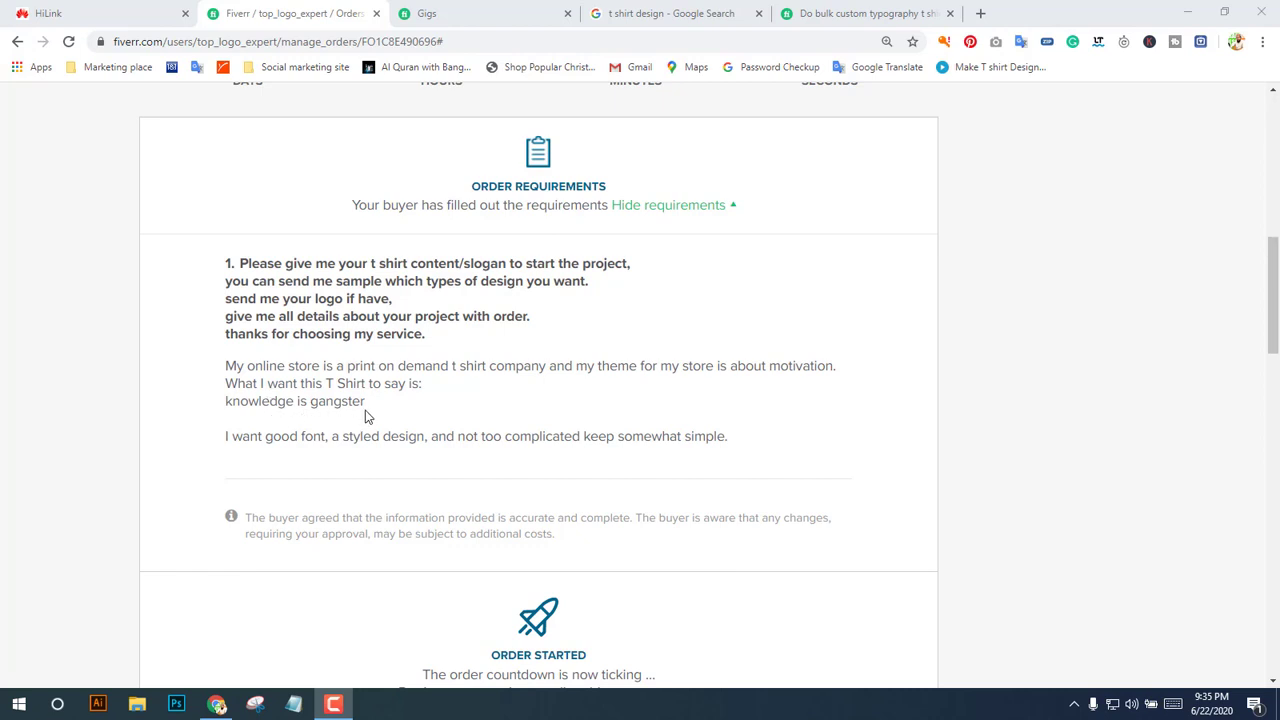
Select the slogan 'knowledge is gangster' in the Fiverr order brief.
drag(365, 408, 225, 407)
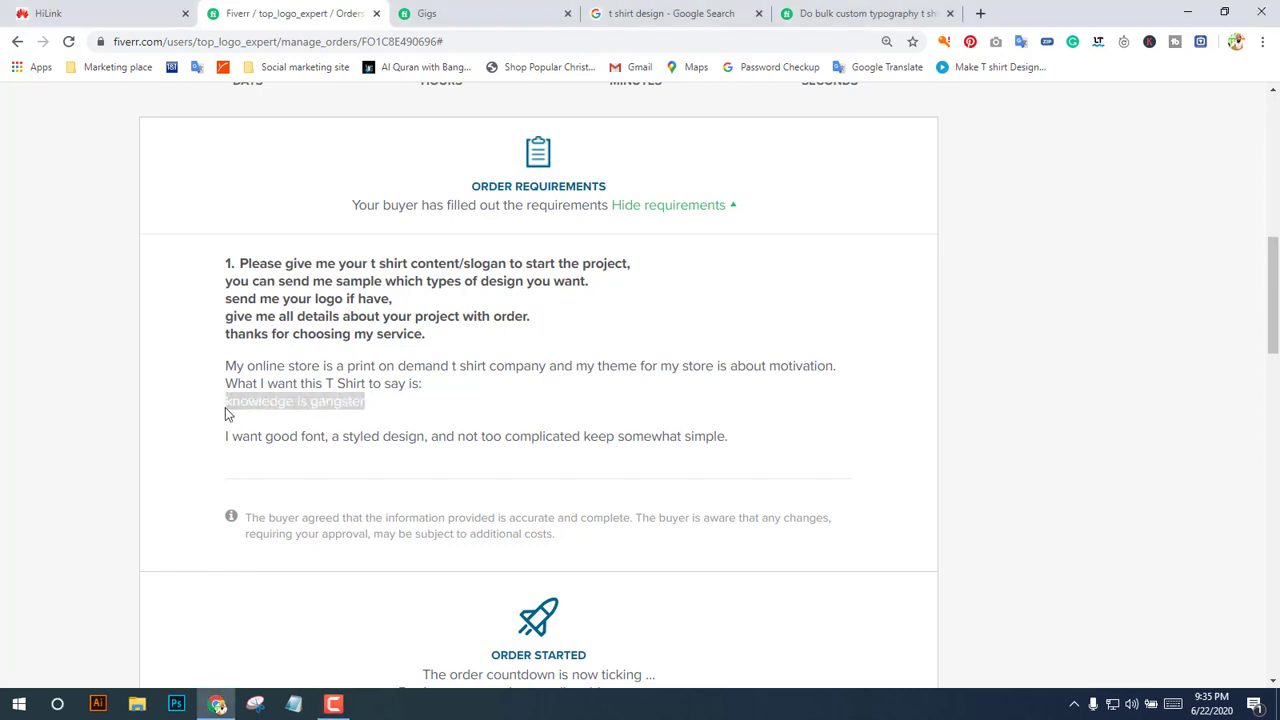
click(98, 704)
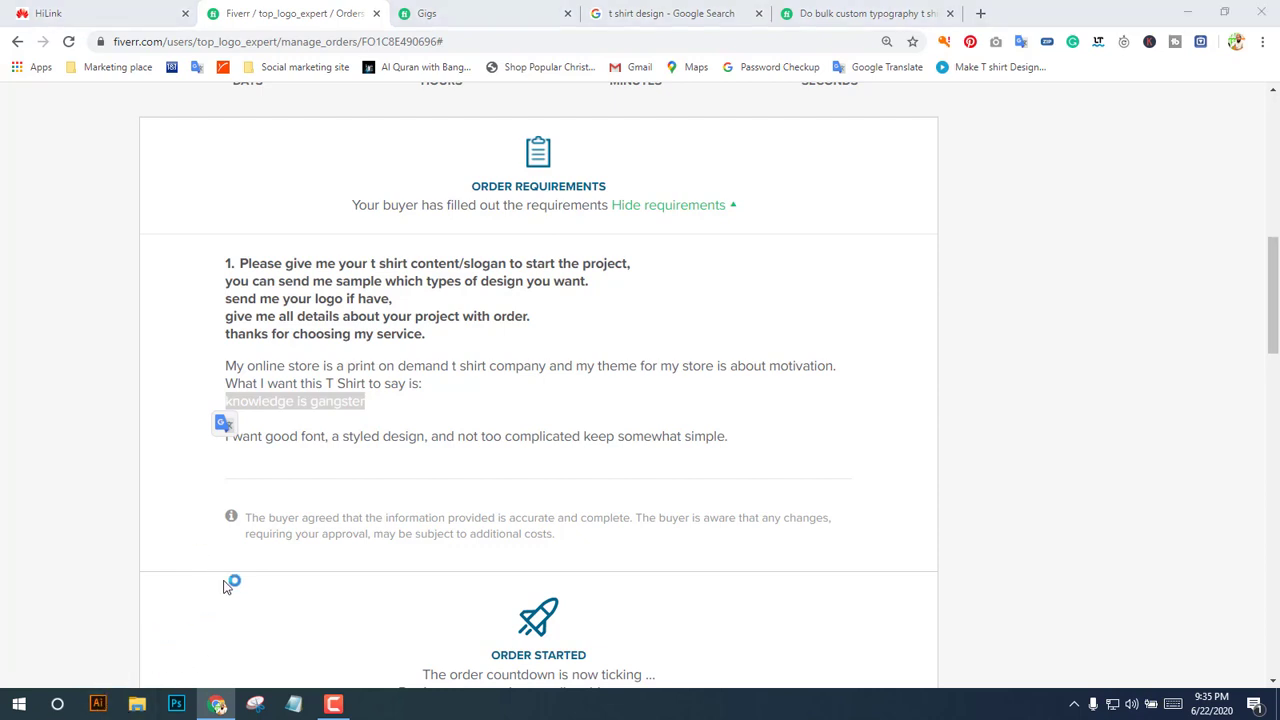
click(420, 428)
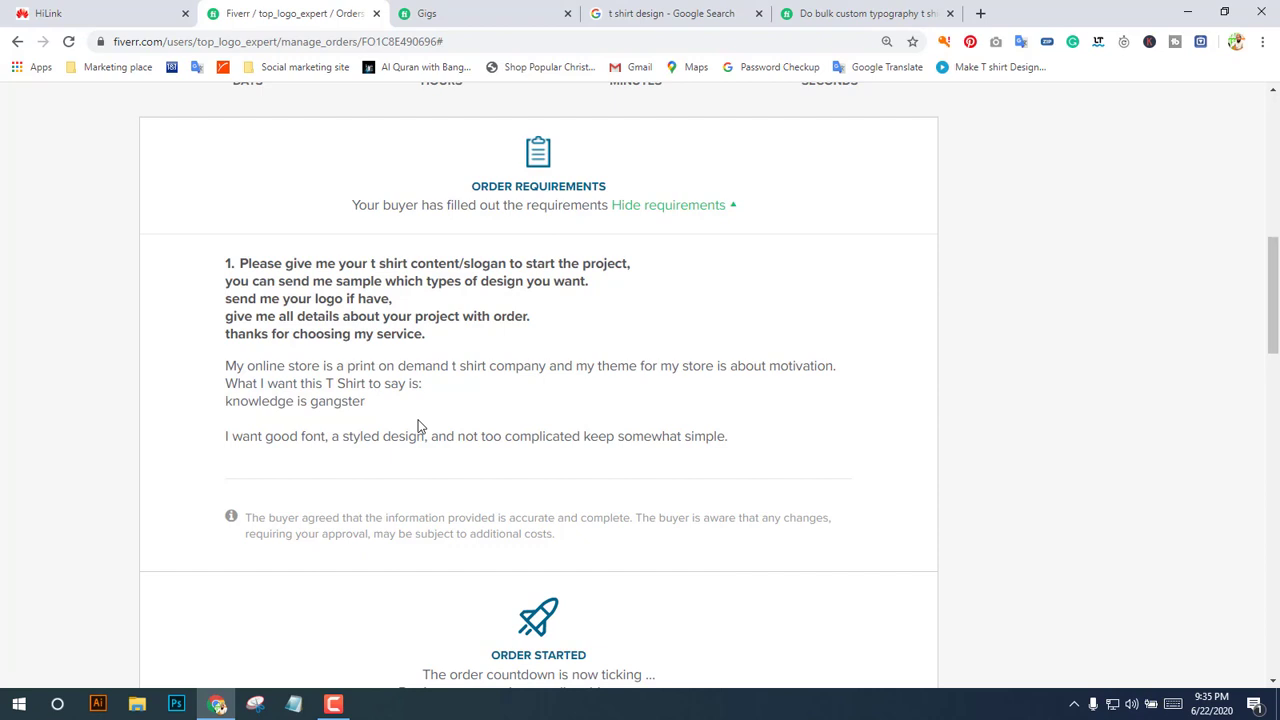
click(180, 704)
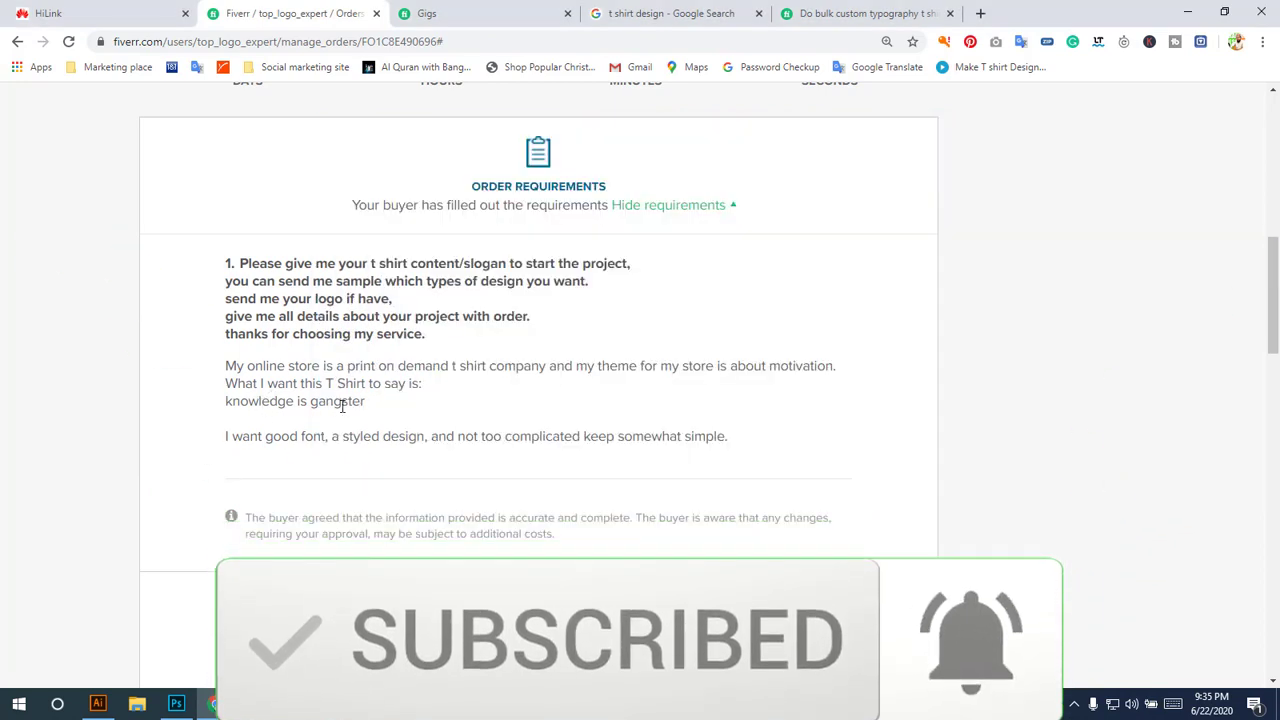
drag(369, 403, 234, 420)
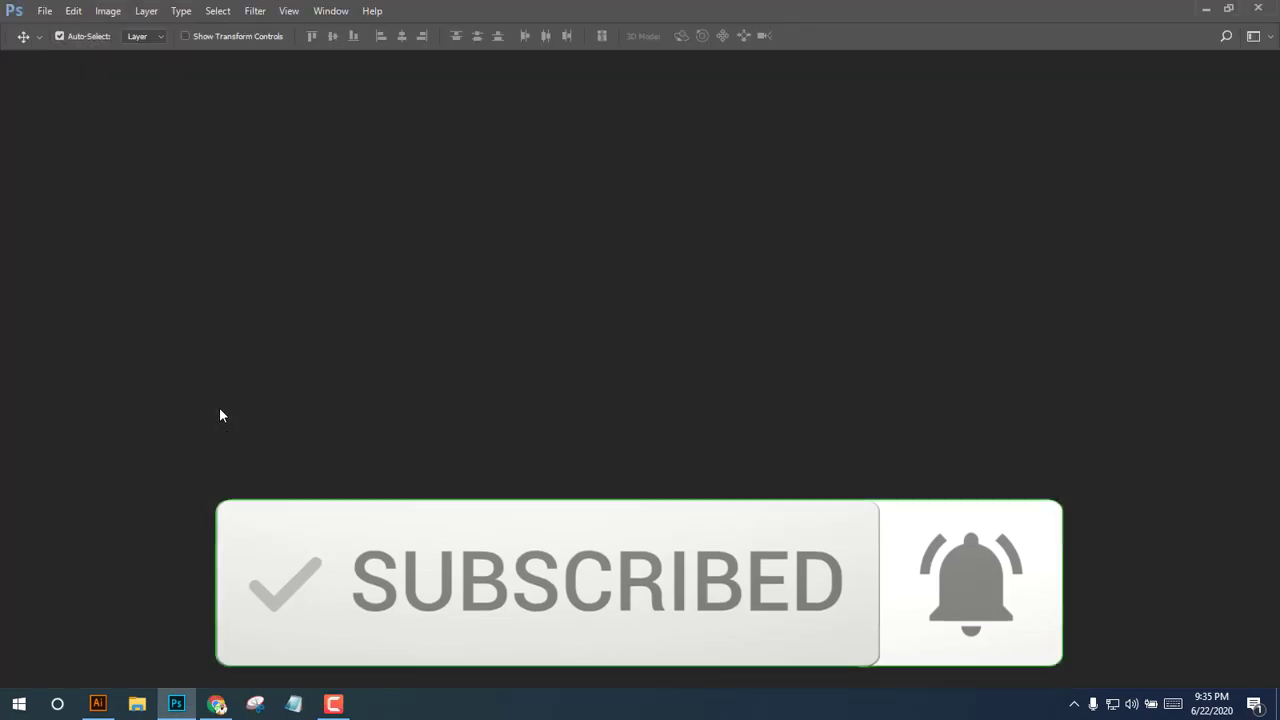
click(210, 703)
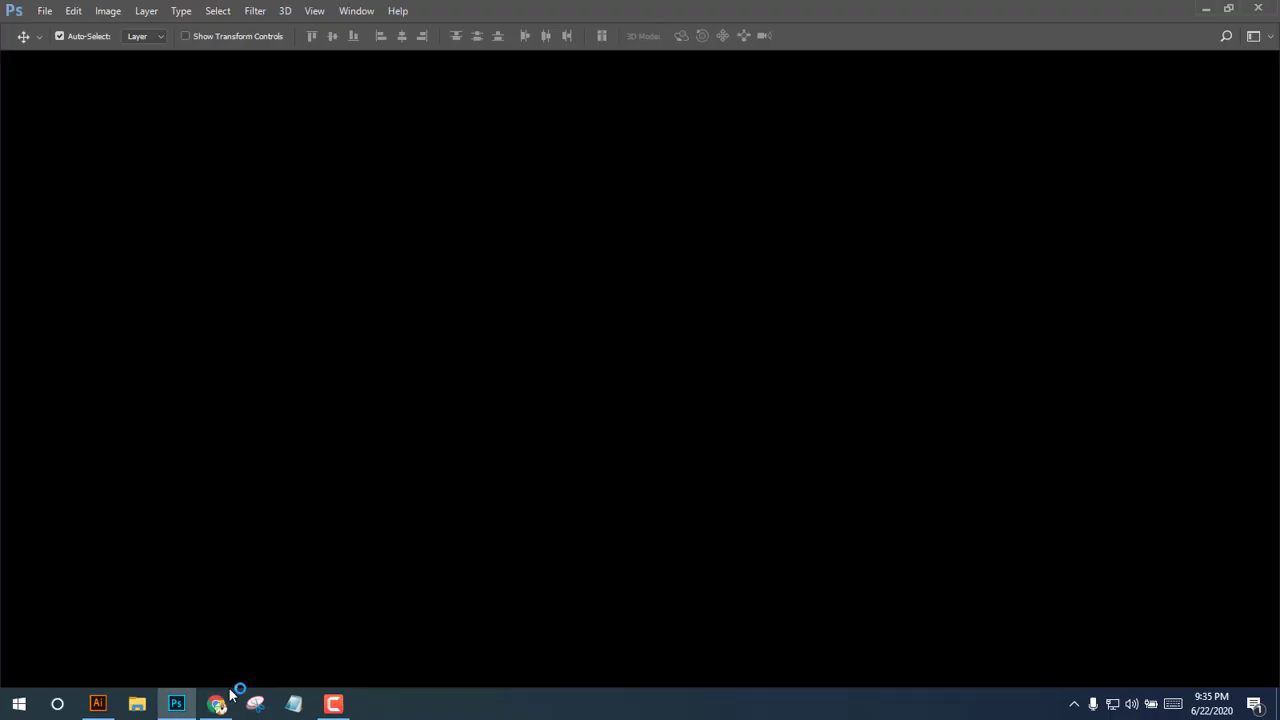
click(217, 704)
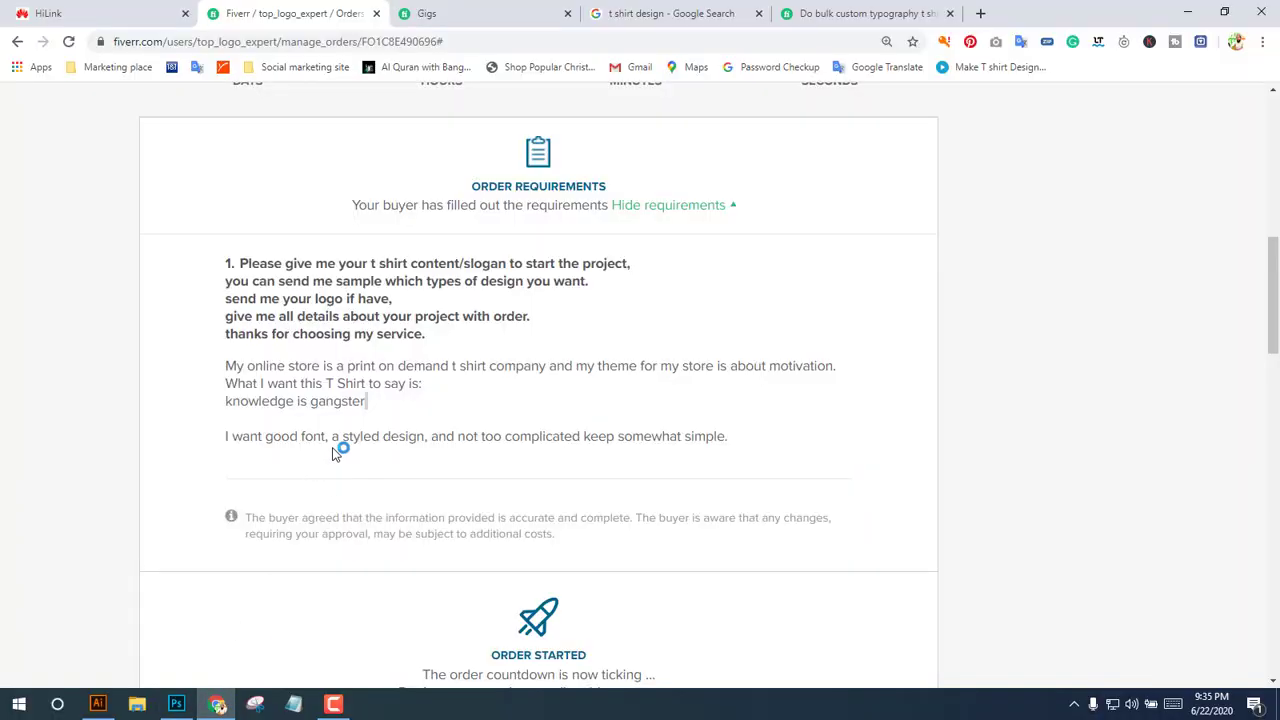
Translate 'gangster' into Bengali with the Google Translate popup, then return to Photoshop's start screen.
double_click(342, 402)
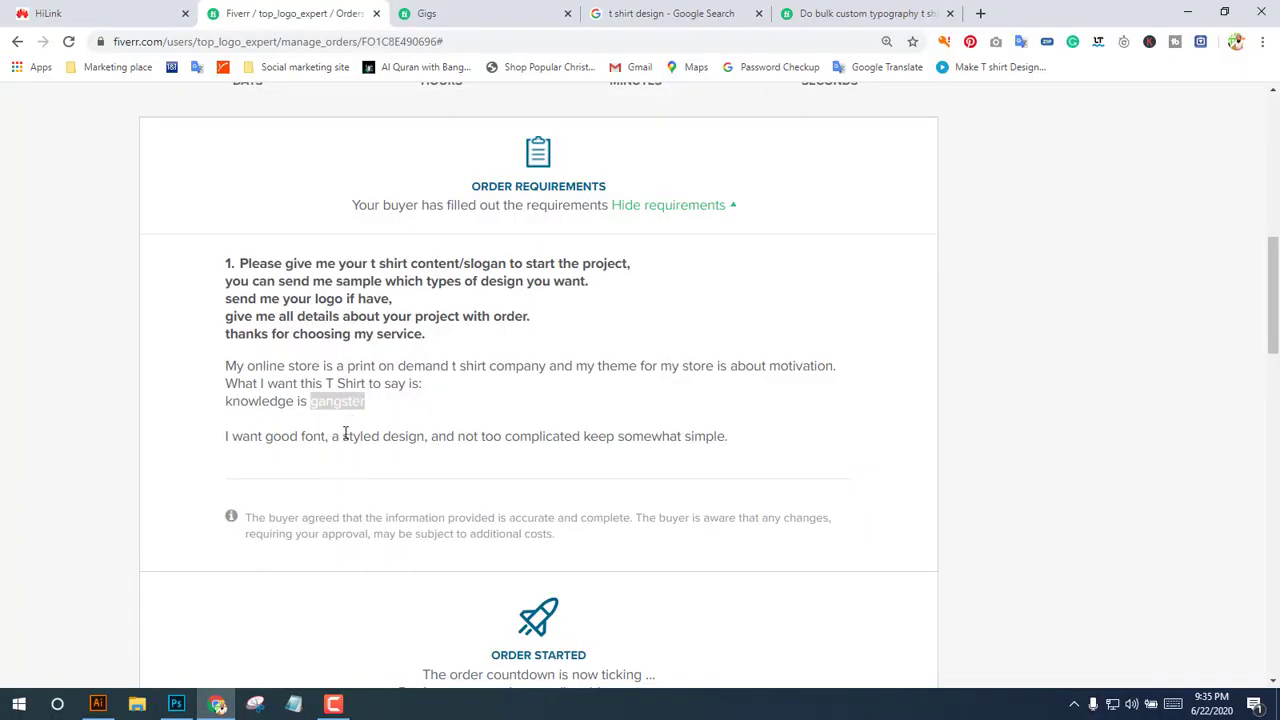
key(alt+Tab)
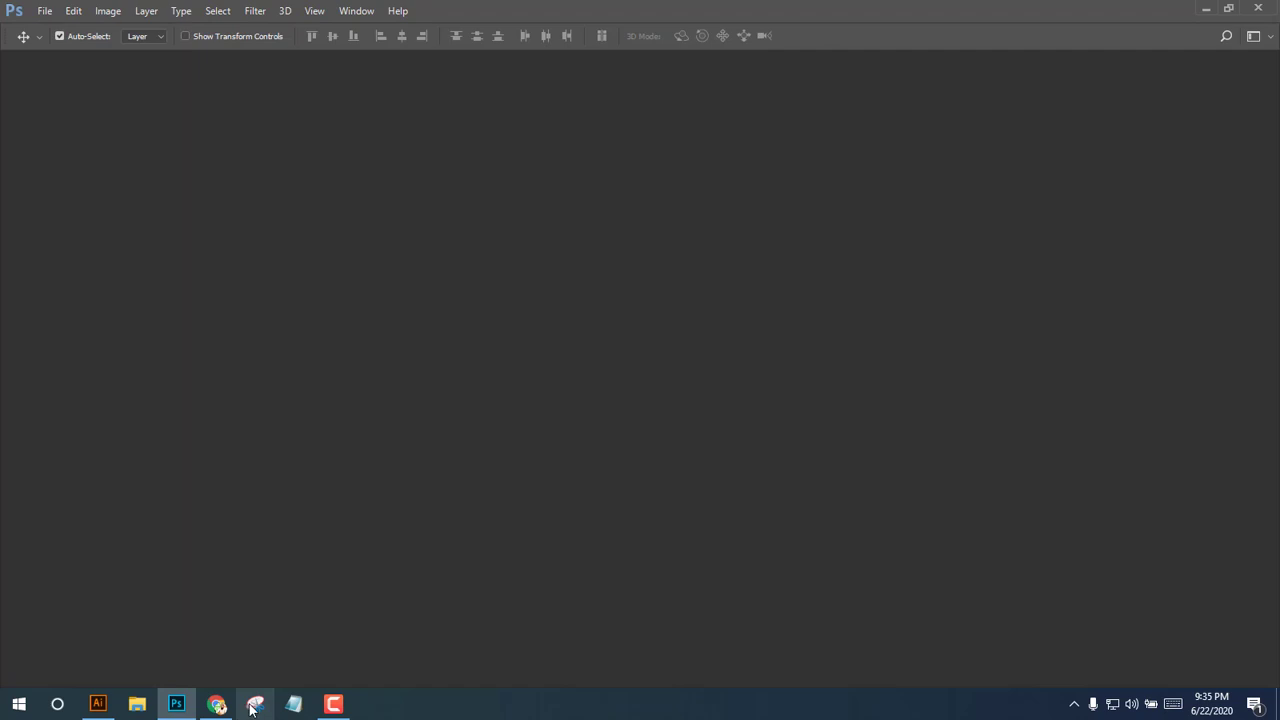
click(217, 705)
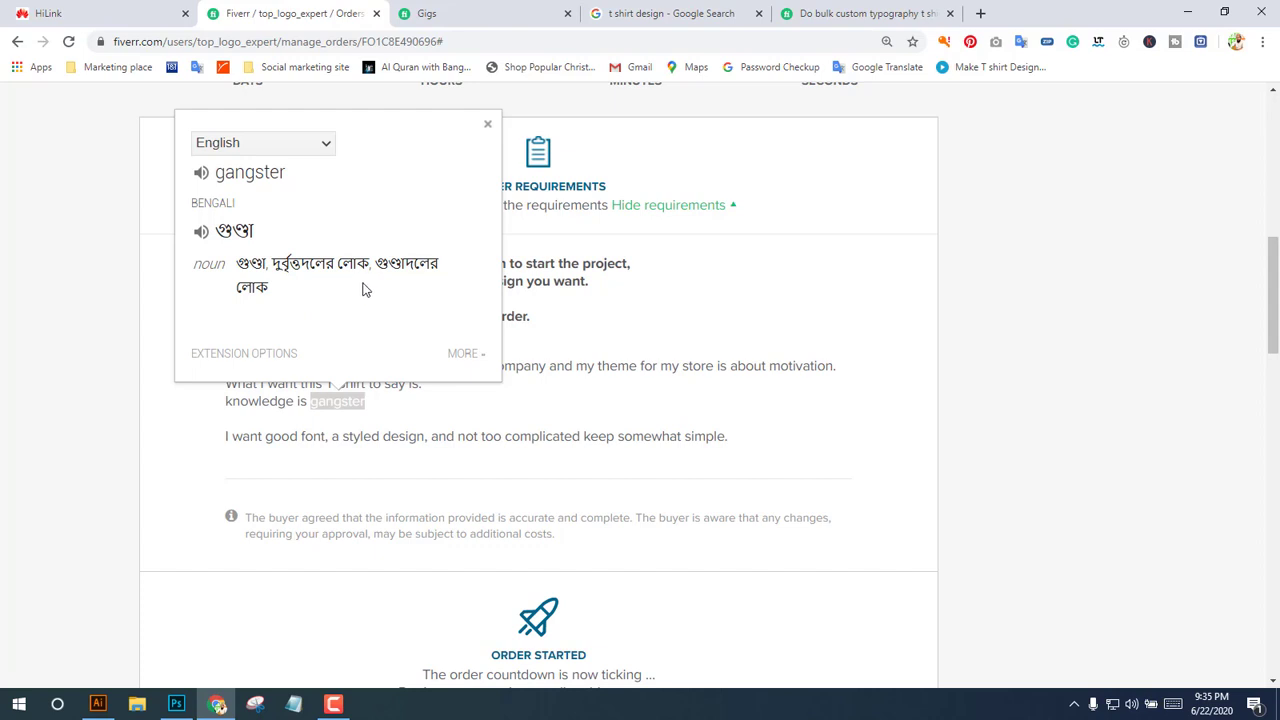
click(156, 336)
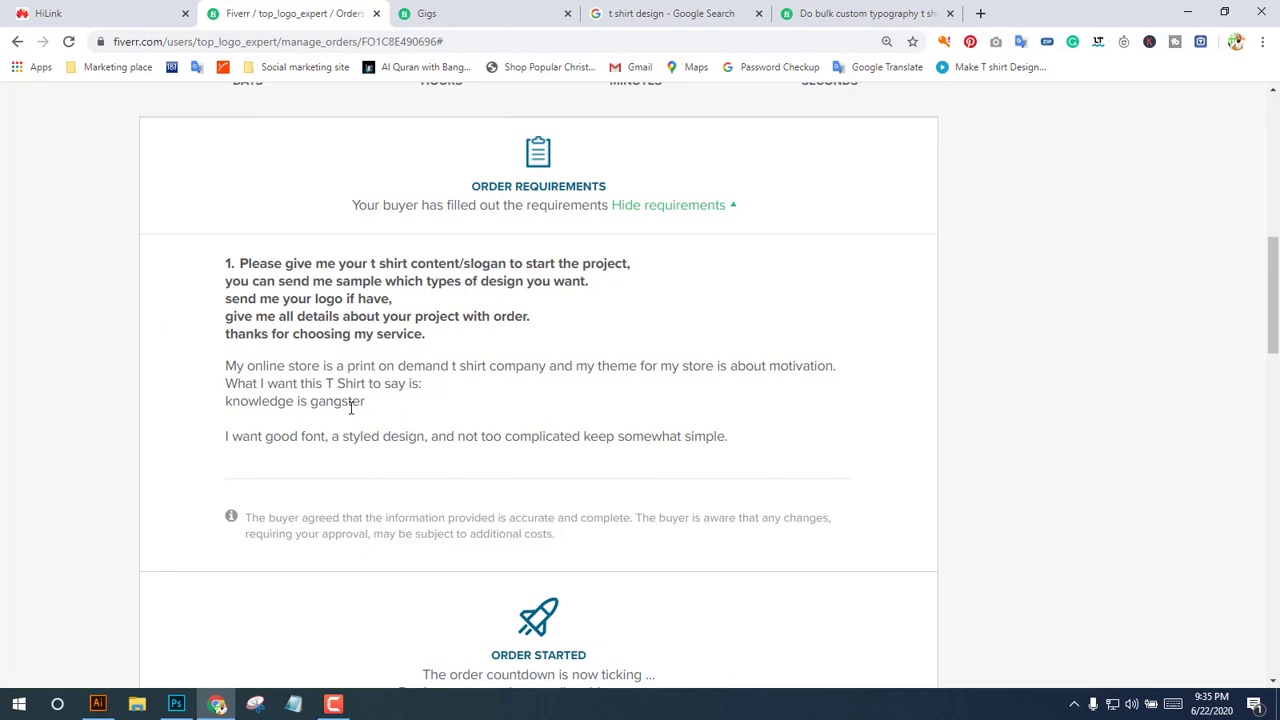
click(440, 14)
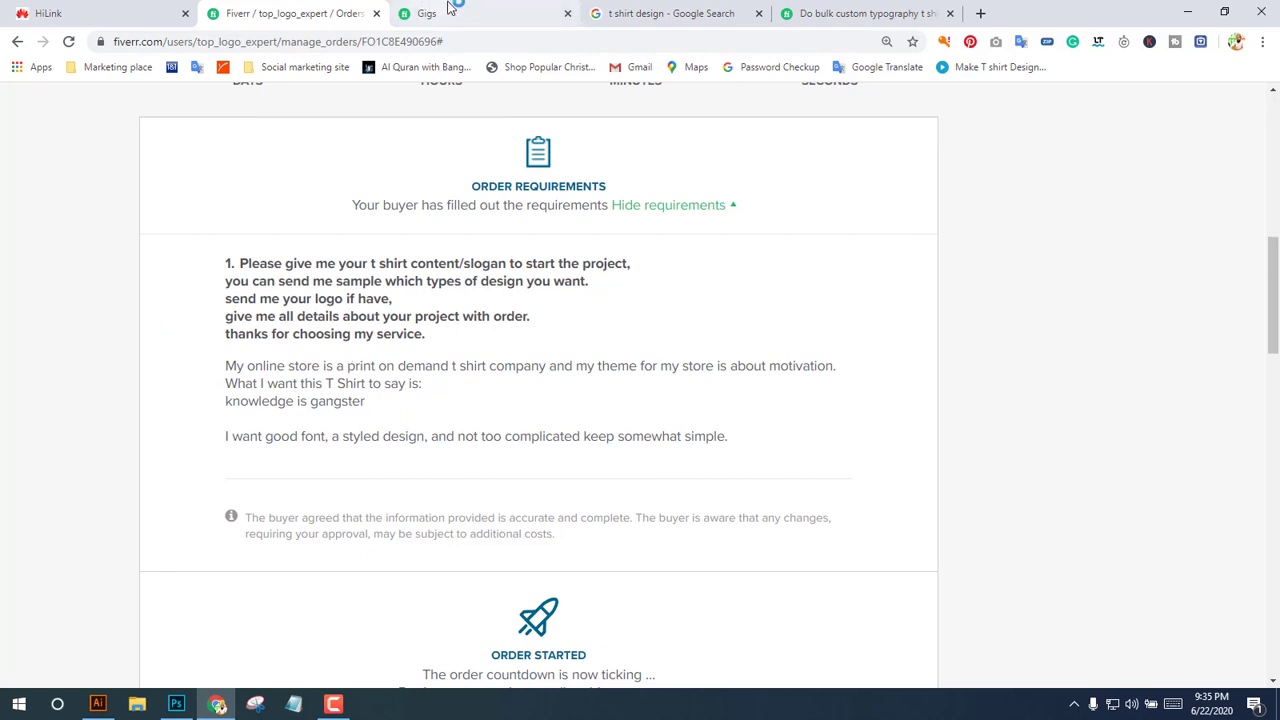
key(alt+Tab)
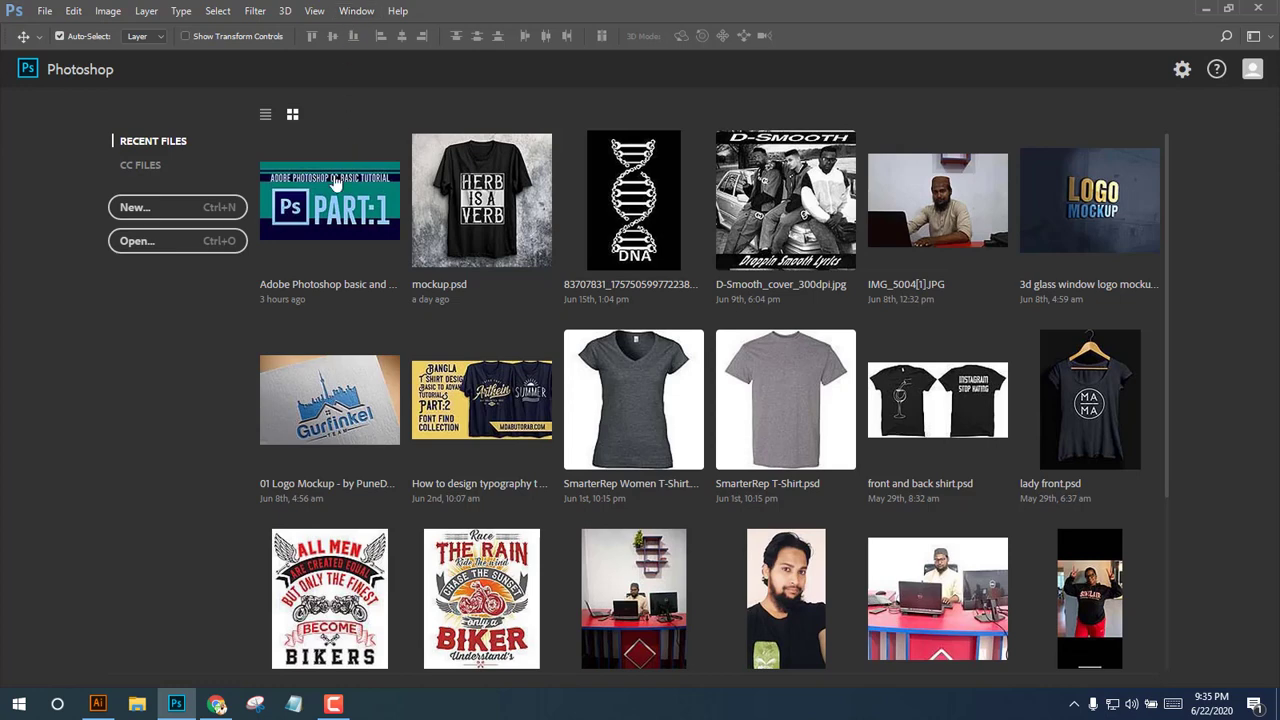
Create a 4500 × 5400 px, 300 ppi, 8-bit grayscale document with a white background.
click(168, 217)
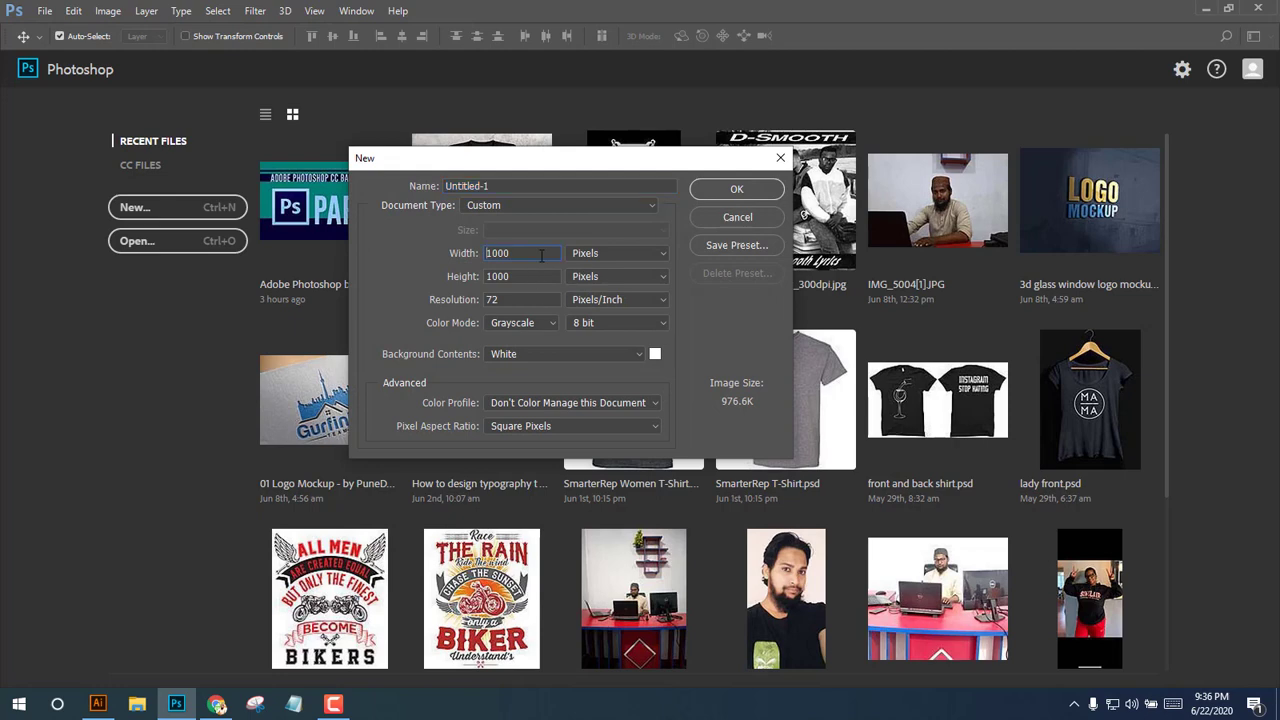
drag(542, 256, 470, 262)
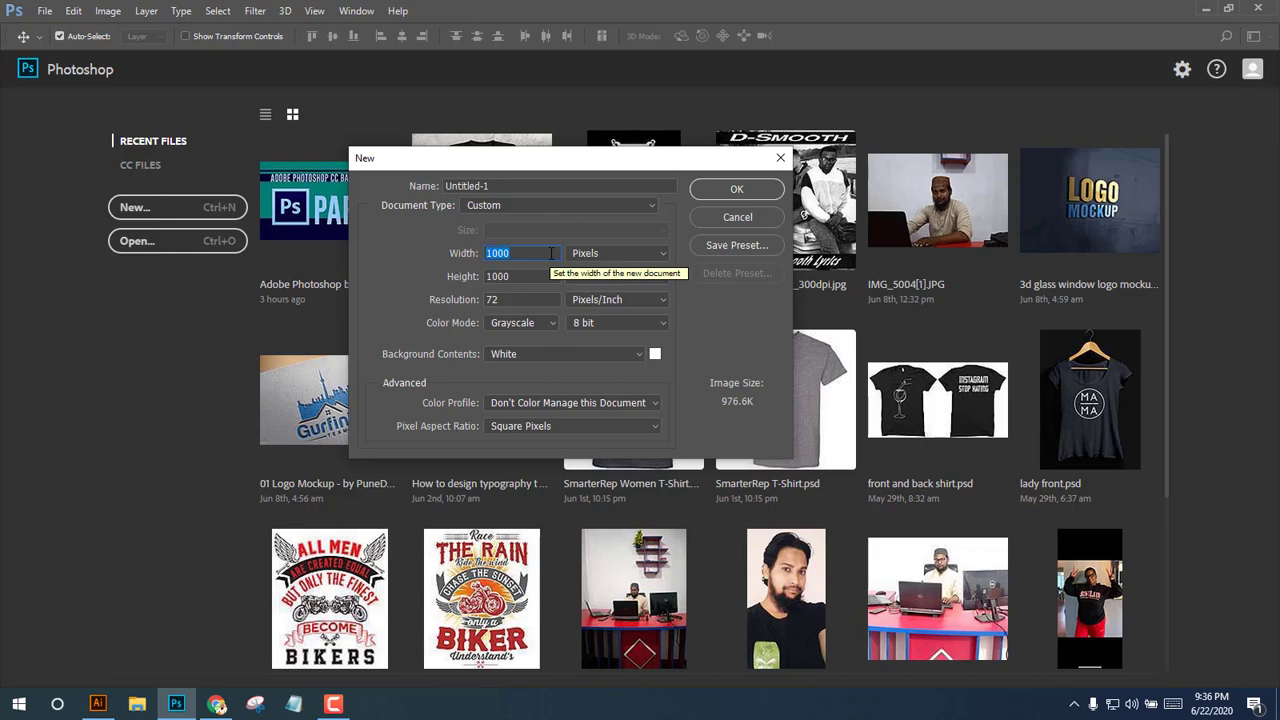
text(4500)
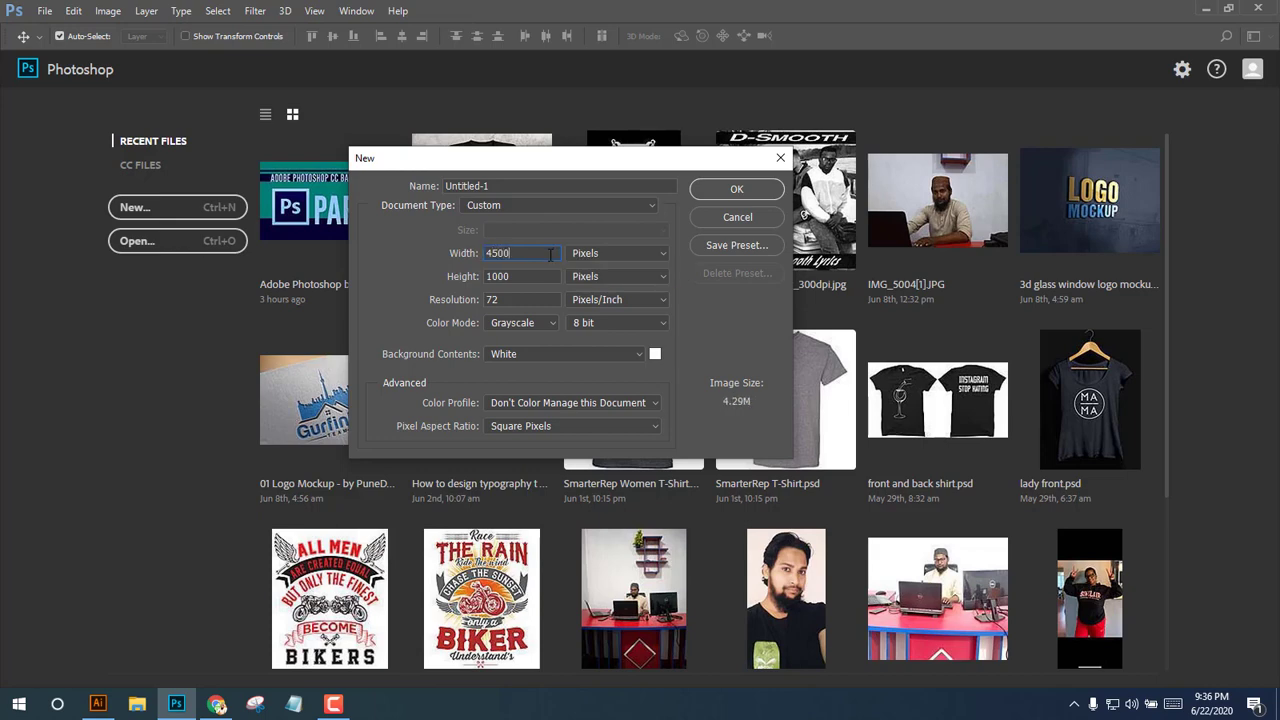
double_click(524, 277)
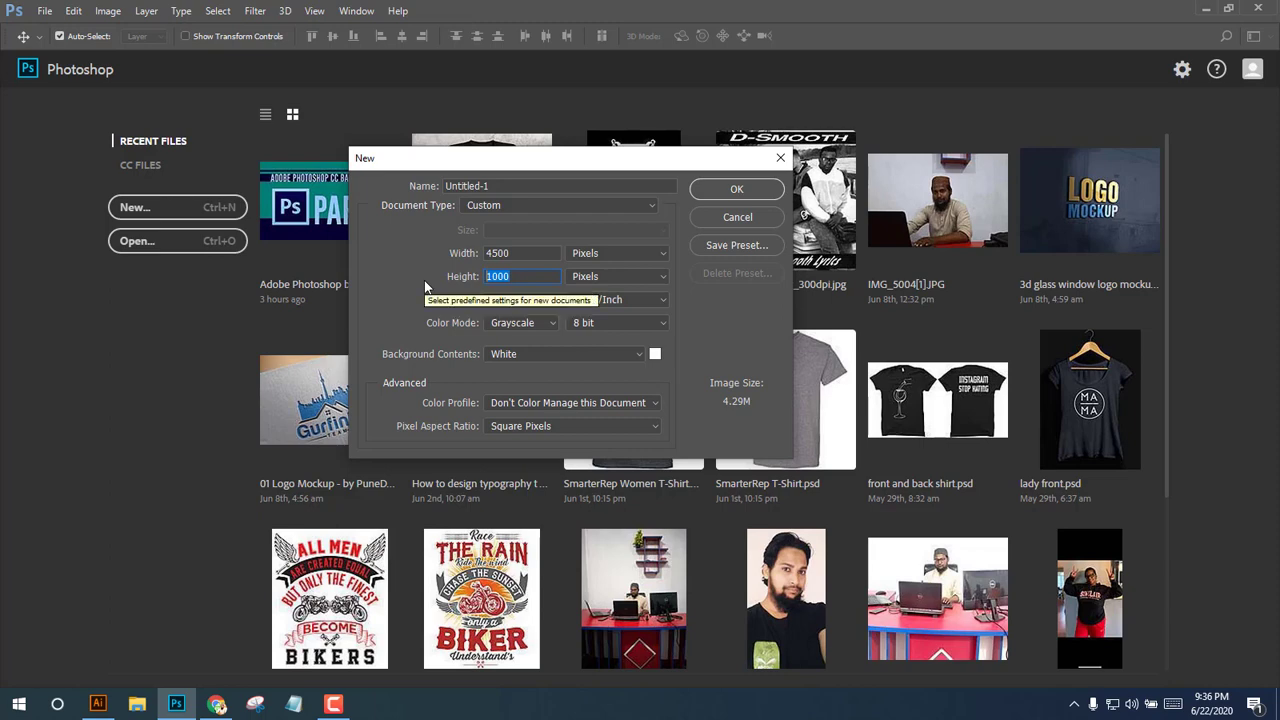
text(5400)
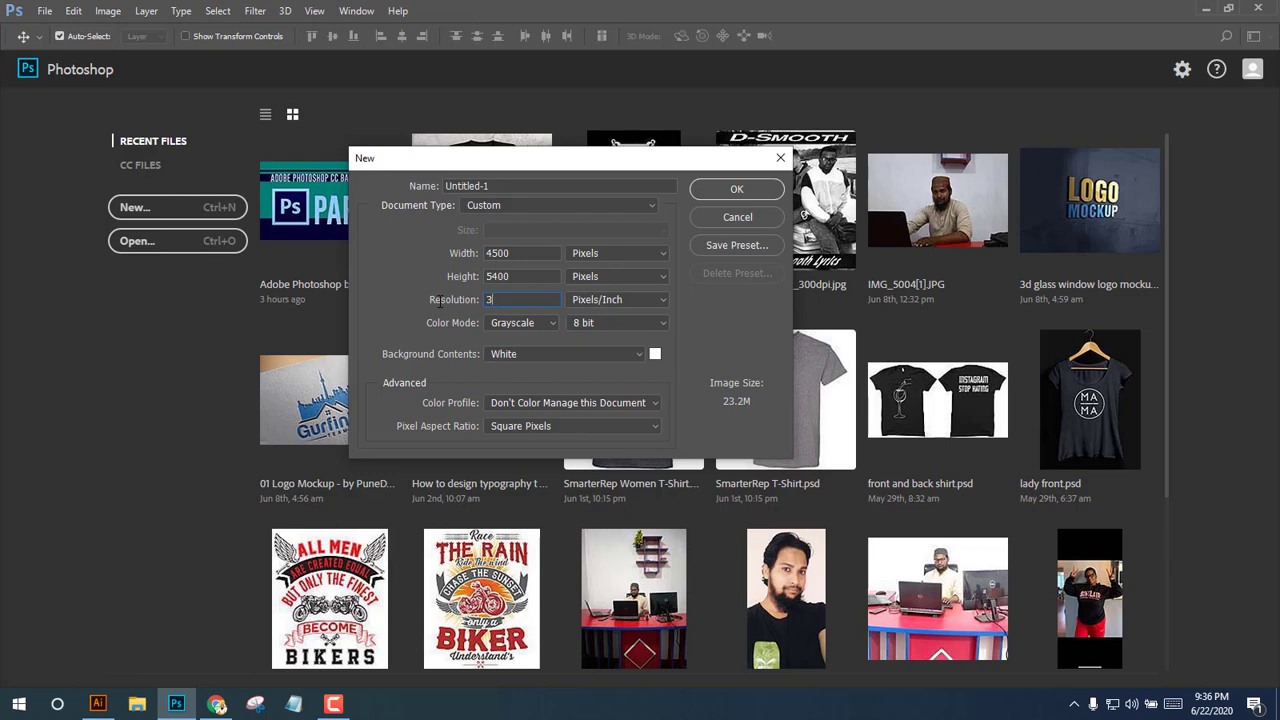
text(00)
click(609, 320)
click(737, 189)
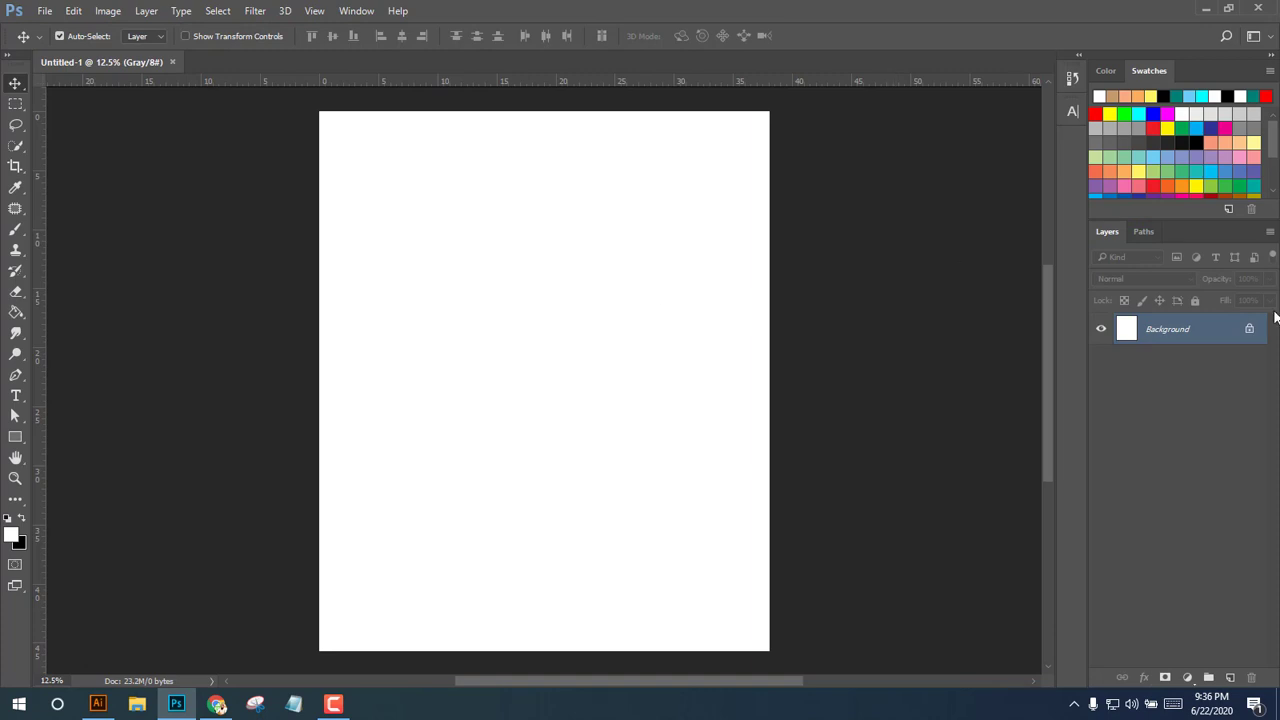
Convert Background to a fully locked Layer 0 and start a Gobold 60 pt text layer top left.
click(1249, 330)
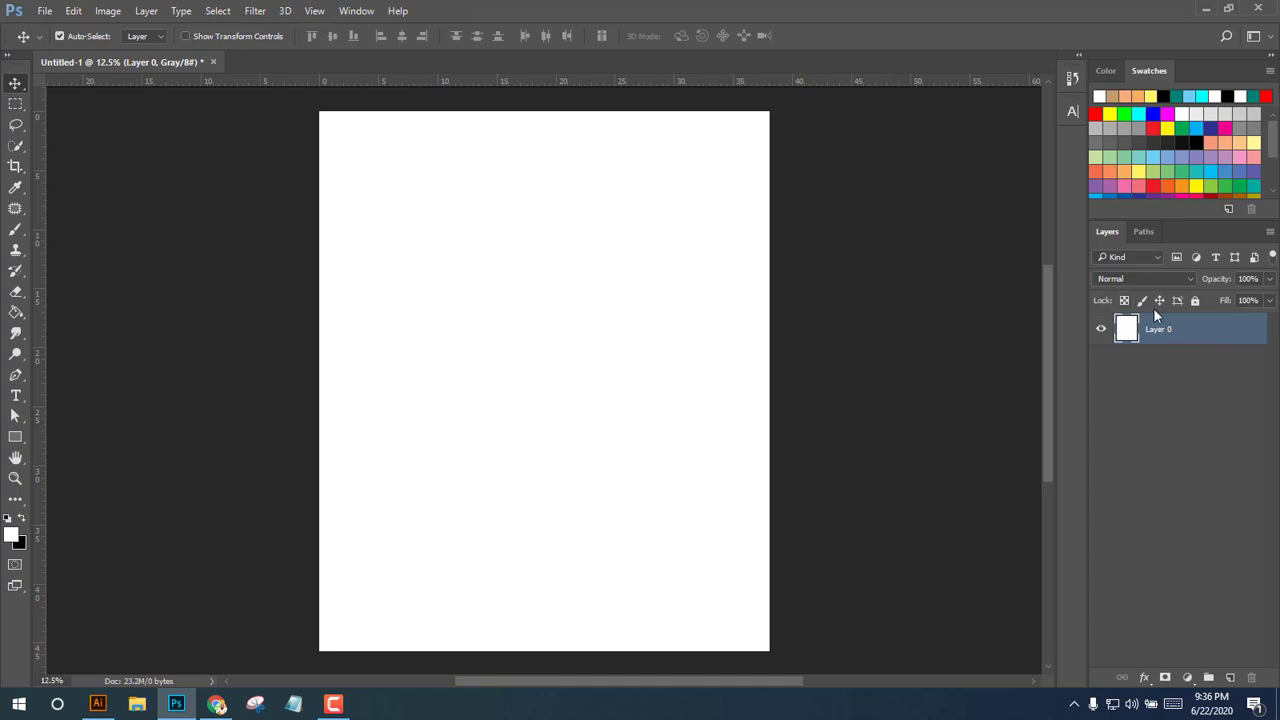
click(1194, 300)
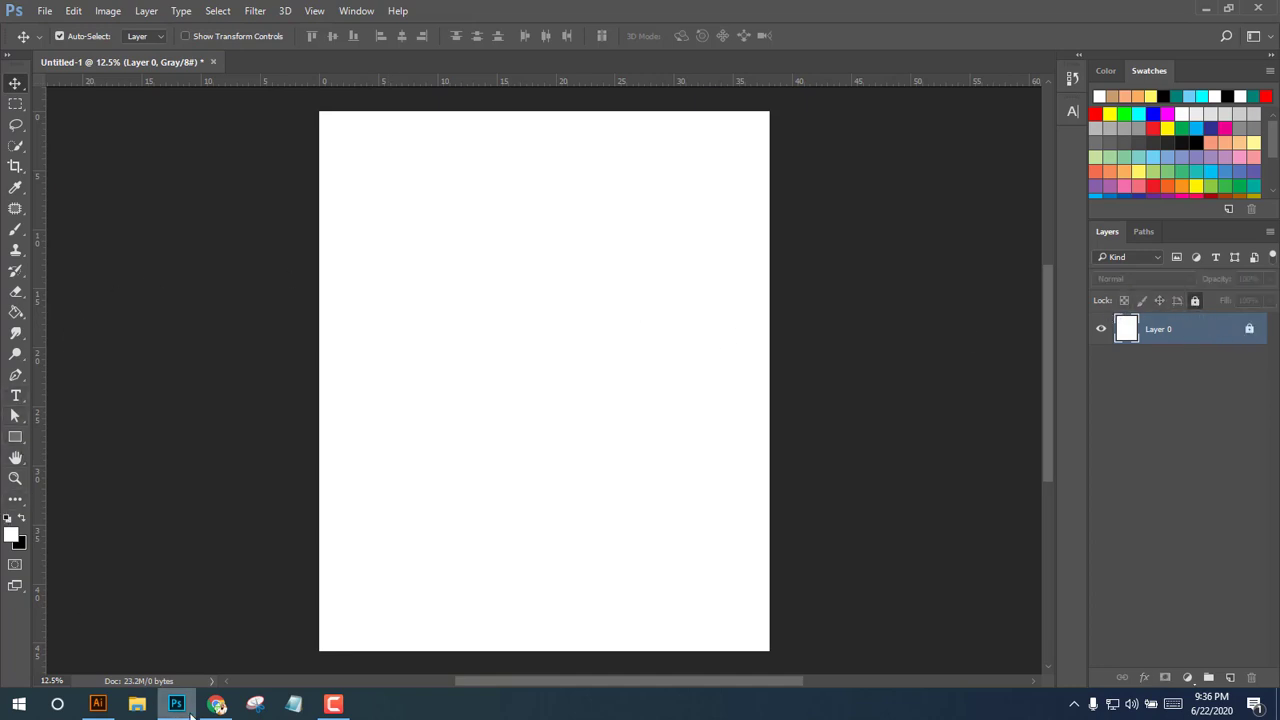
click(98, 704)
click(98, 704)
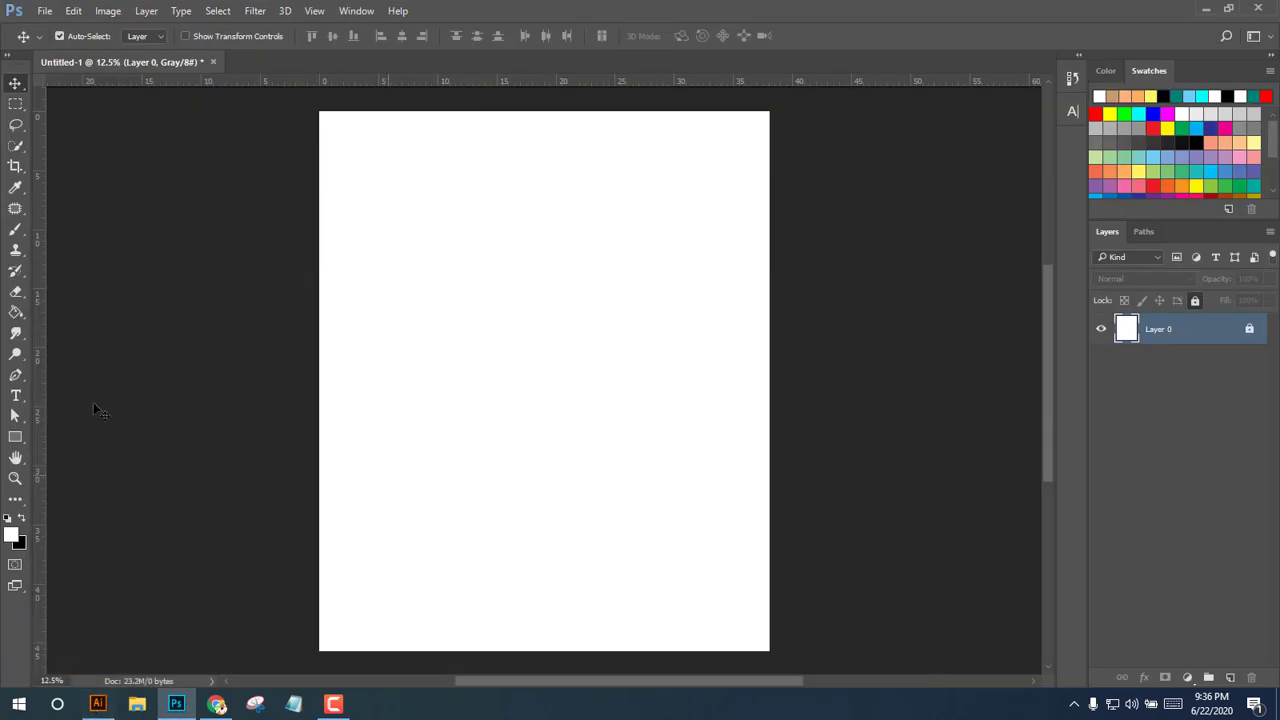
click(15, 397)
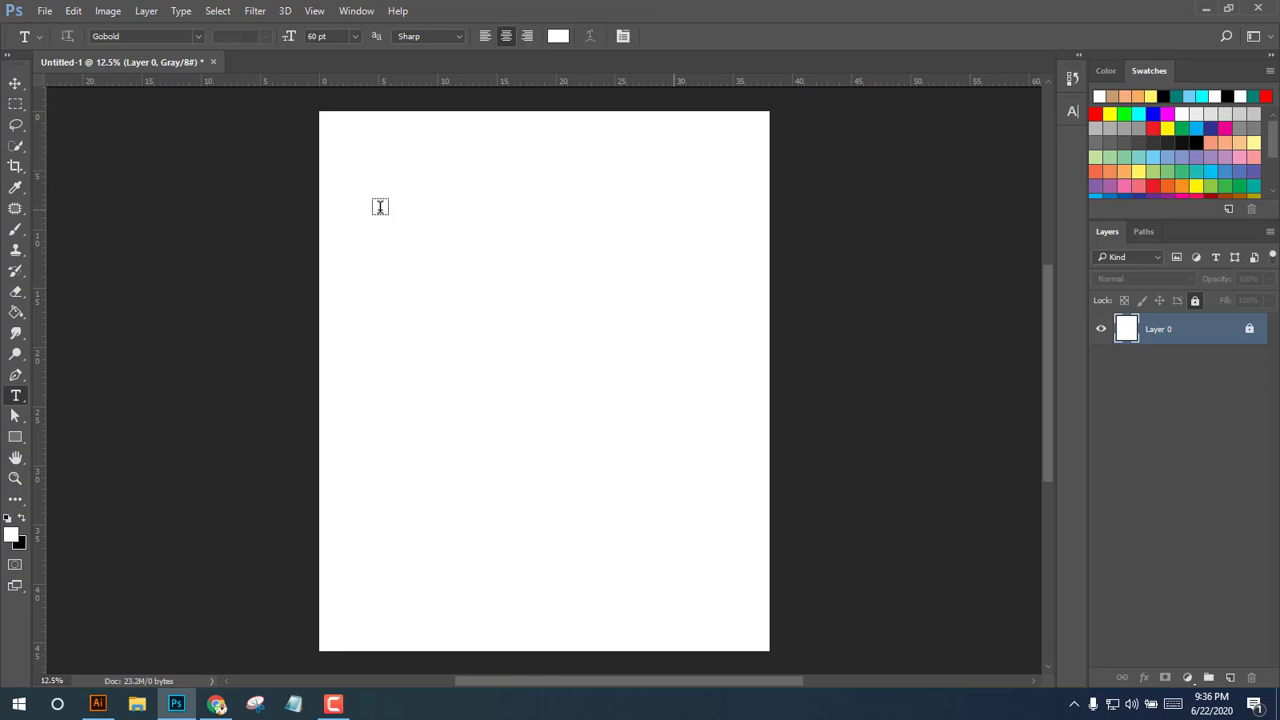
click(380, 200)
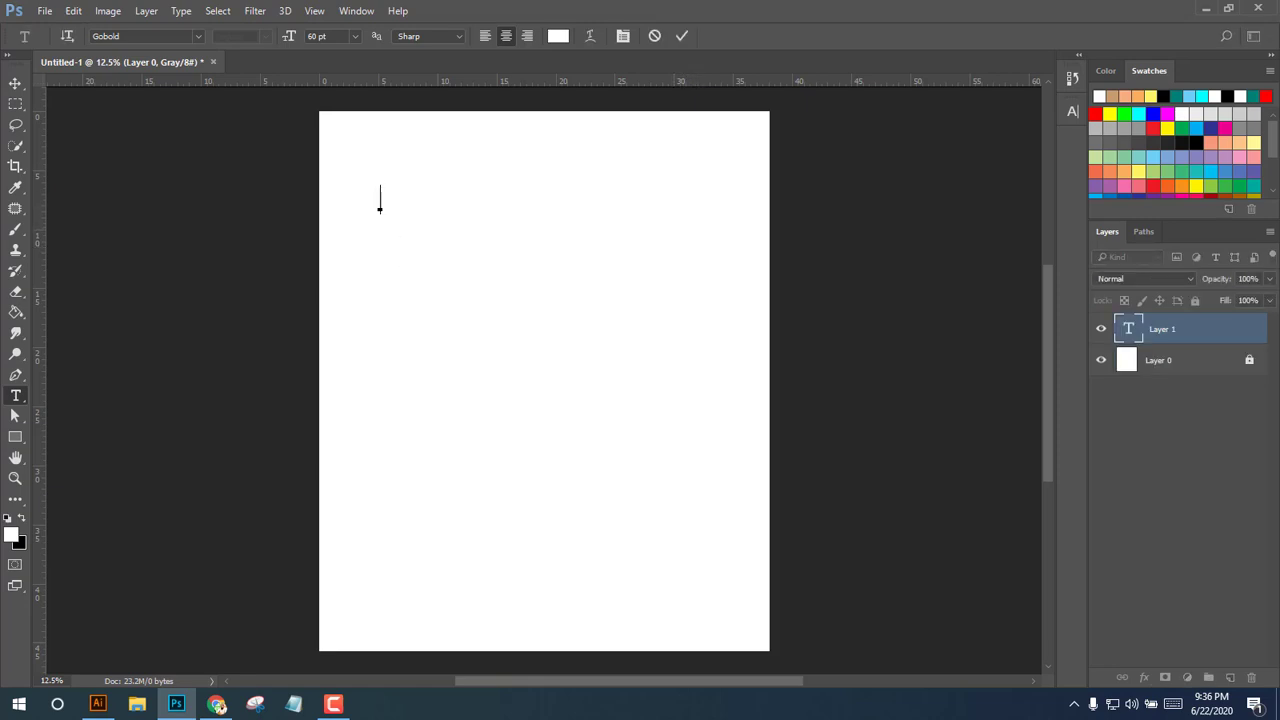
Copy the slogan 'knowledge is gangster' from the Fiverr order requirements.
click(216, 704)
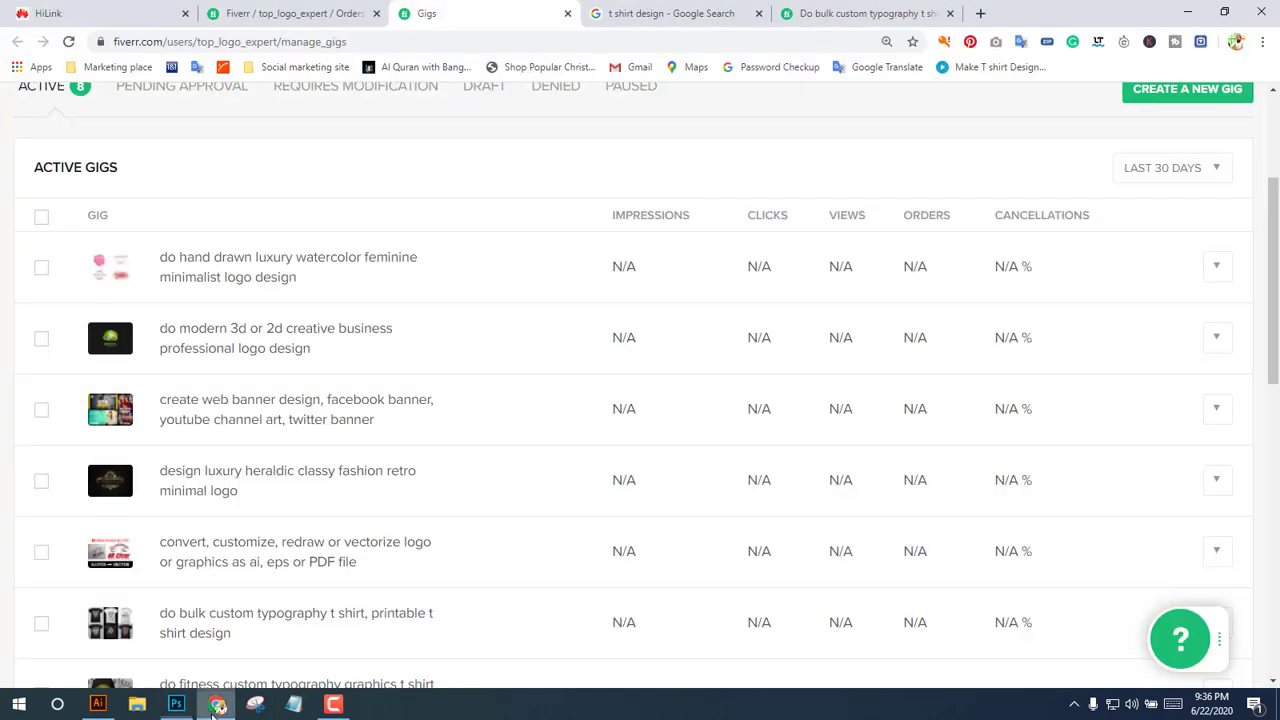
click(295, 13)
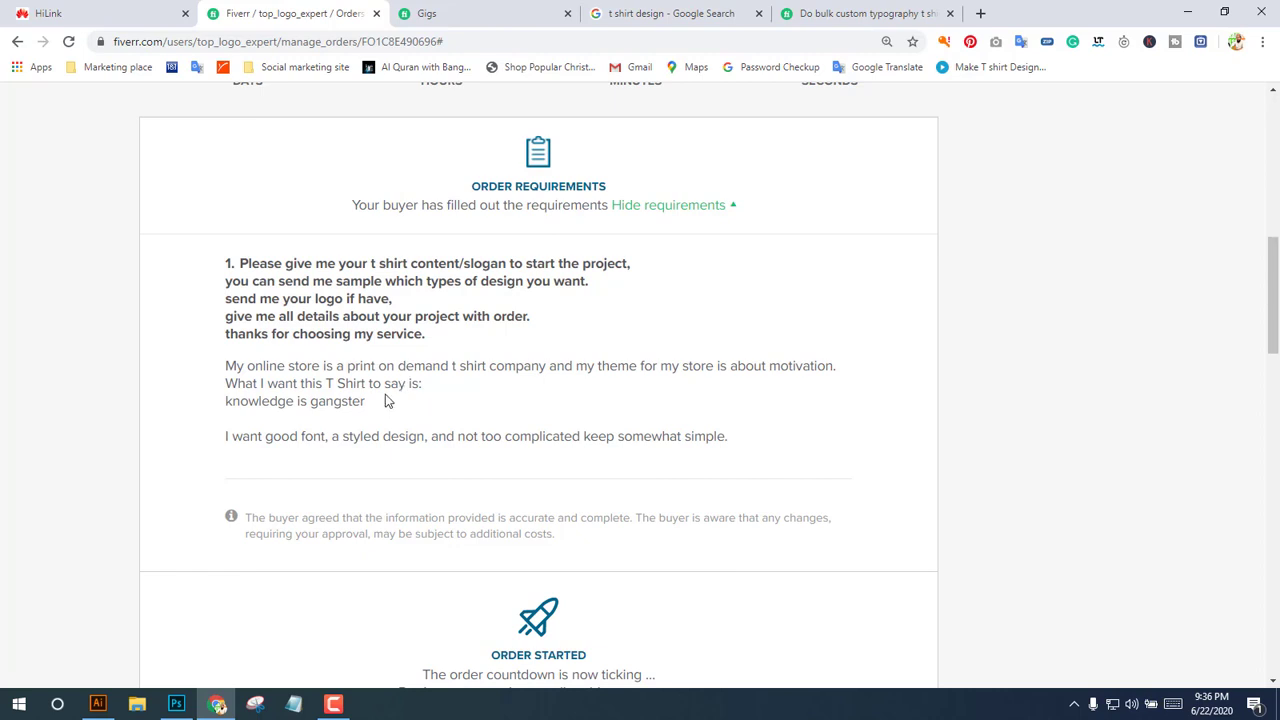
drag(366, 401, 228, 401)
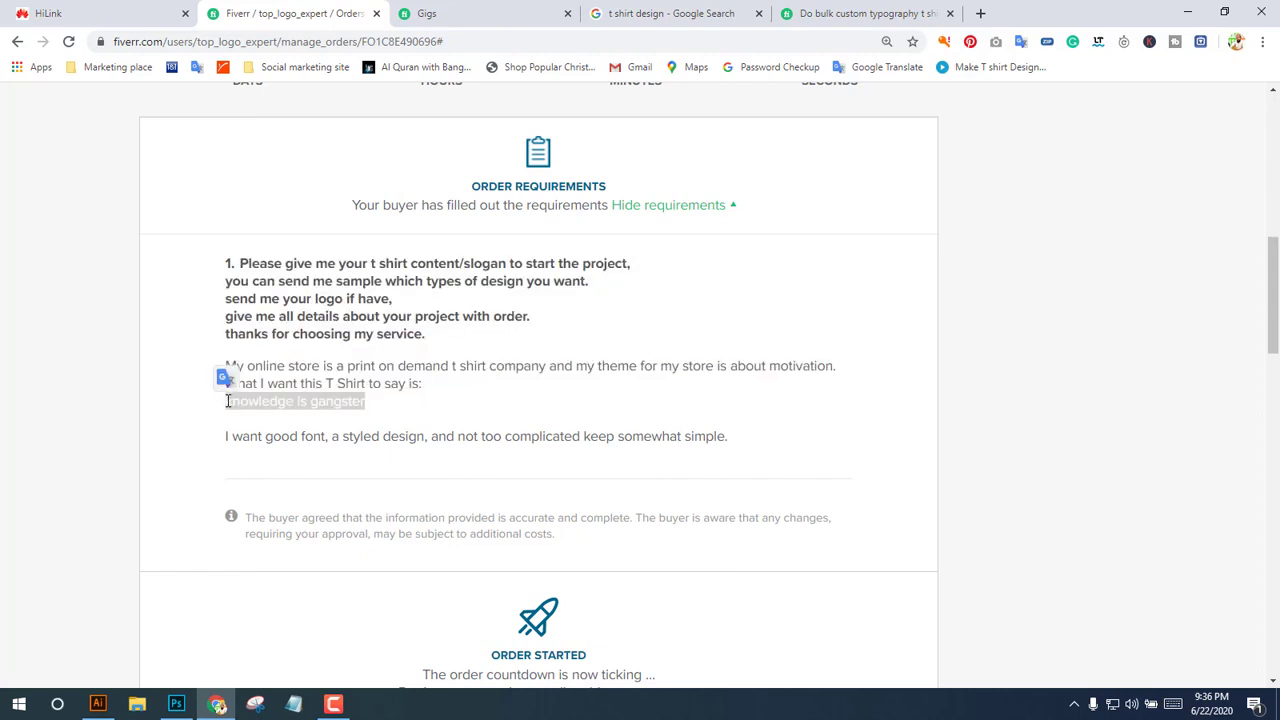
click(176, 704)
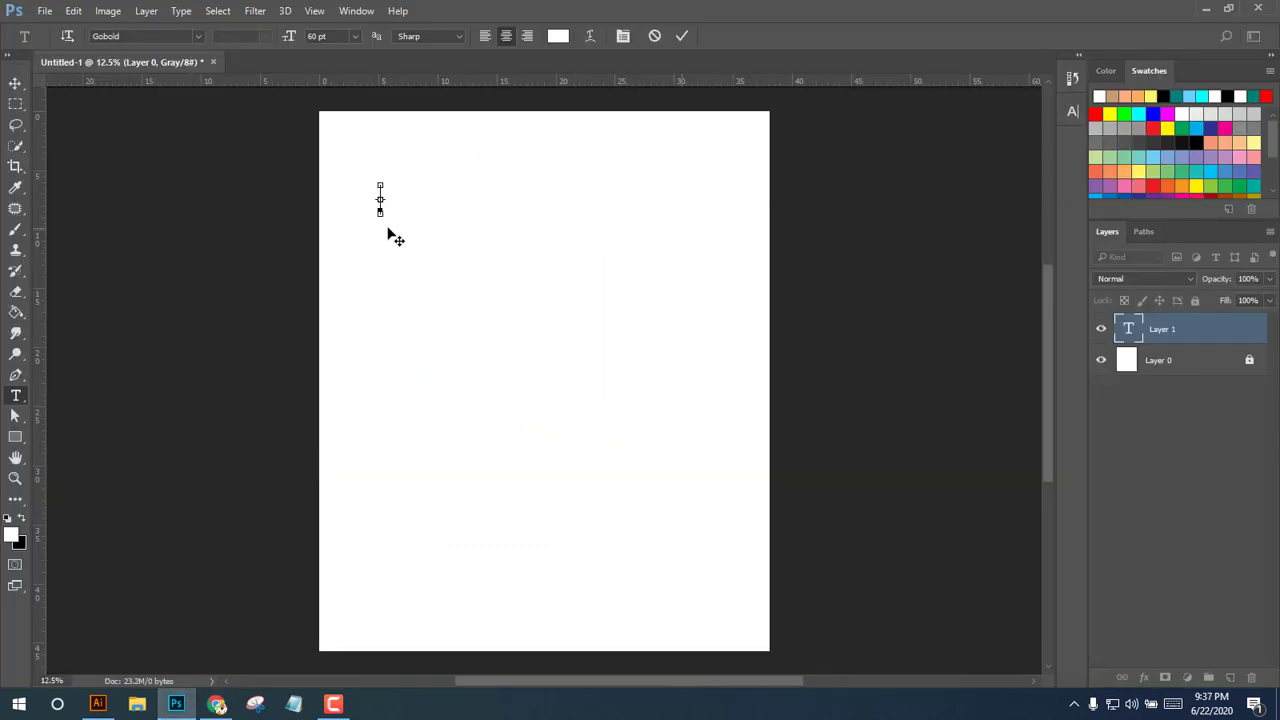
Paste the slogan into the text layer, shift it right and make it black.
key(ctrl+v)
drag(447, 206, 589, 215)
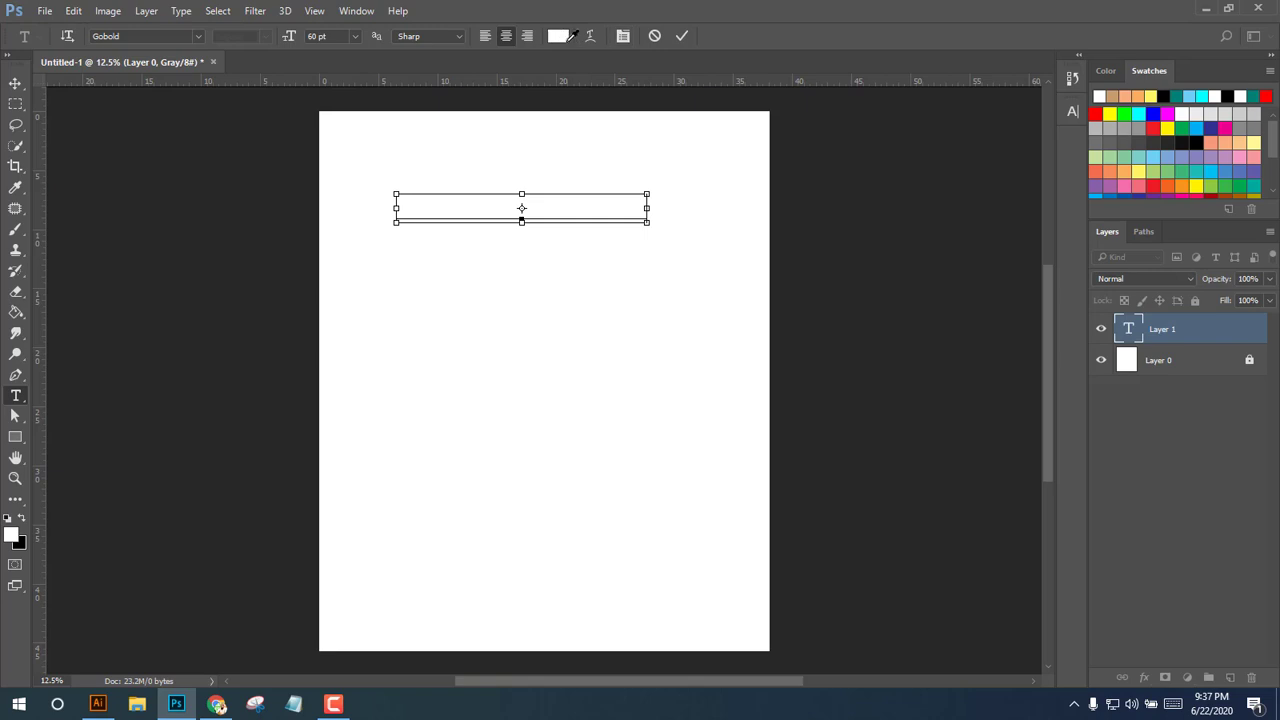
click(558, 36)
drag(649, 389, 455, 560)
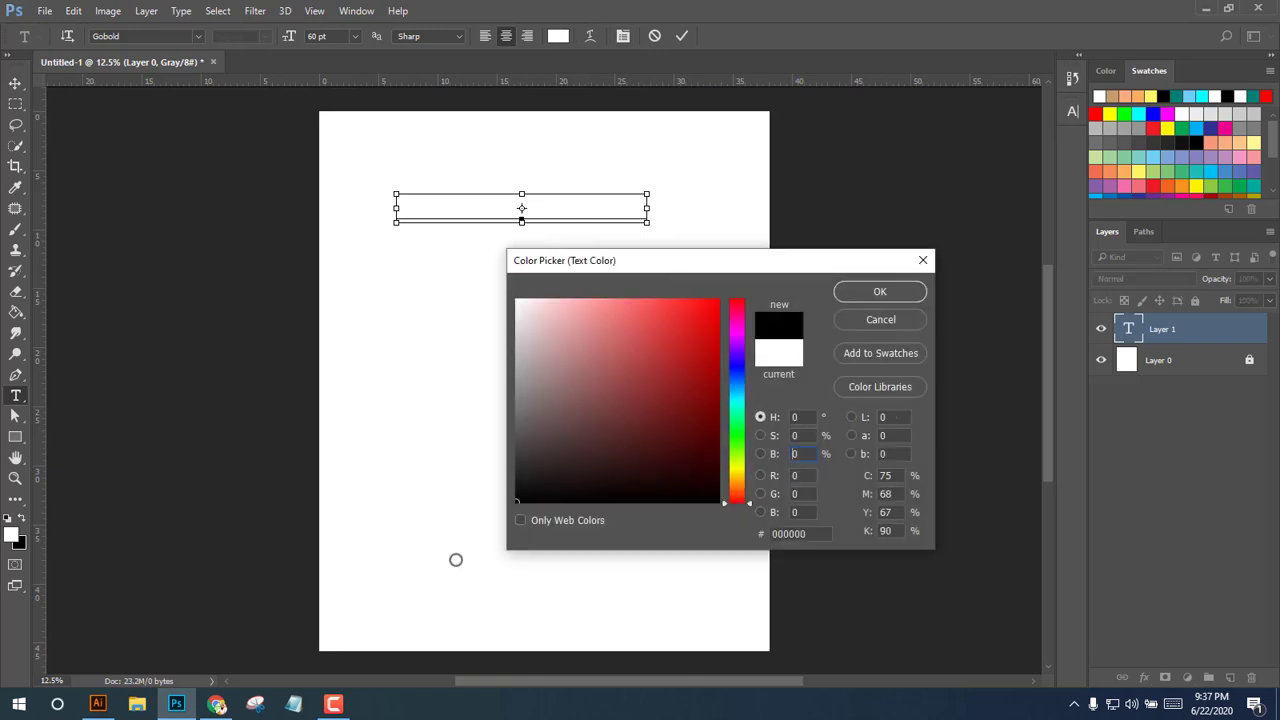
click(880, 292)
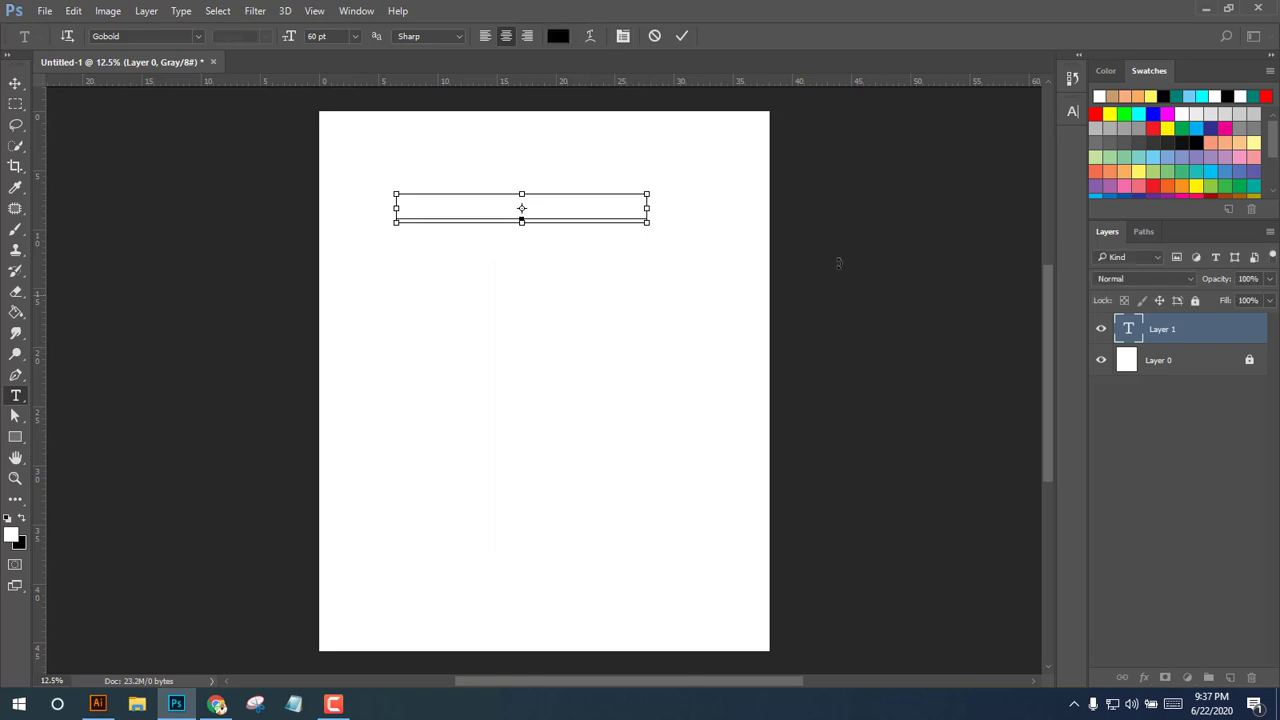
click(14, 88)
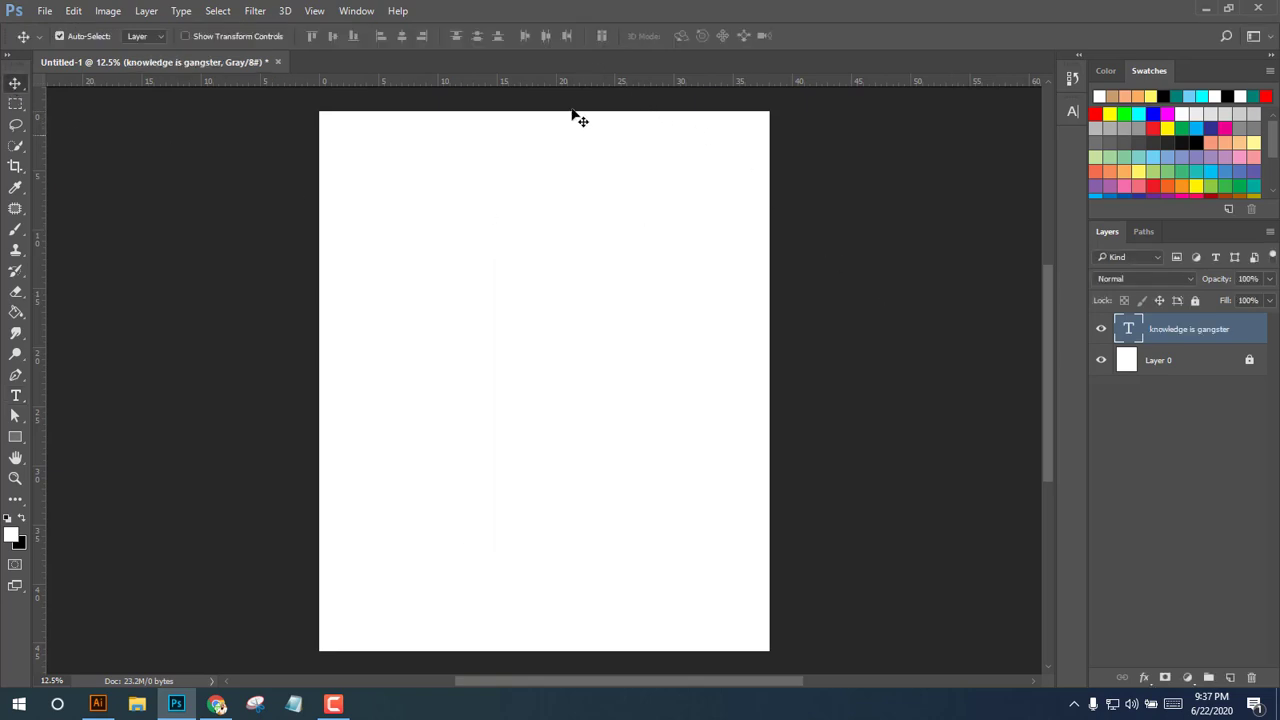
Reapply black (0) to all the slogan text and centre it horizontally near the top.
double_click(1122, 337)
click(557, 37)
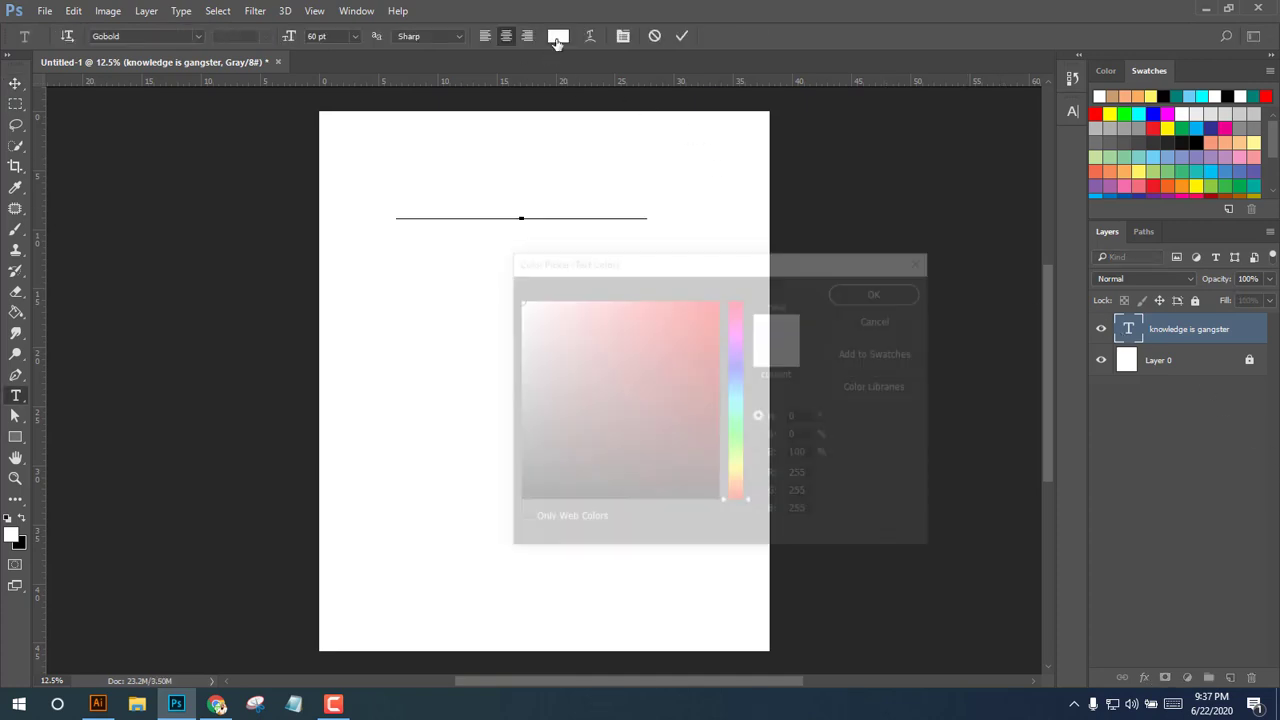
text(0)
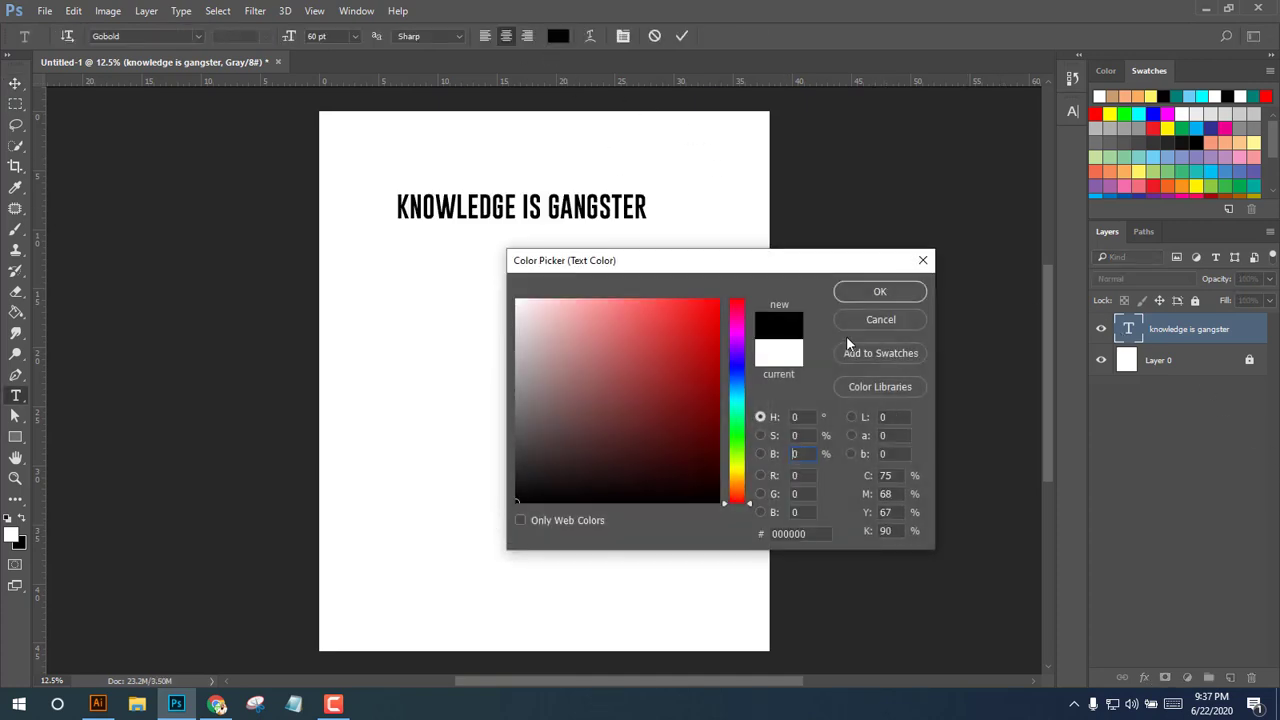
click(866, 294)
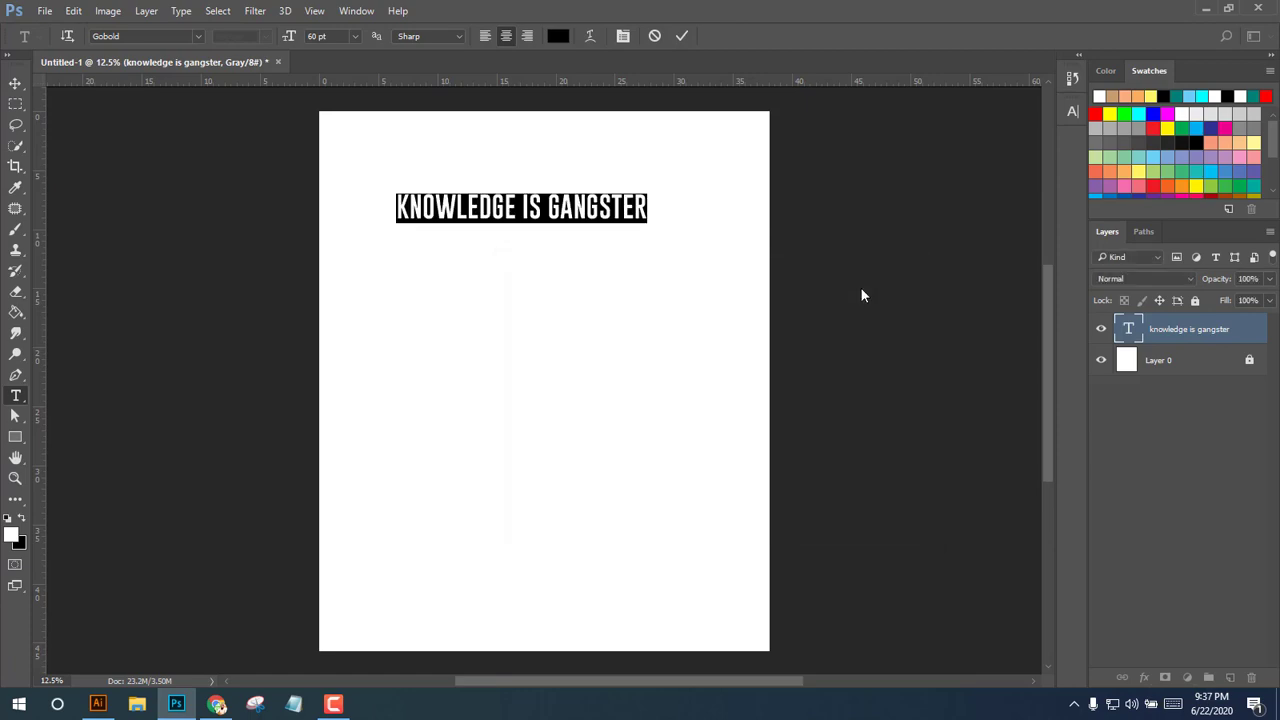
click(684, 38)
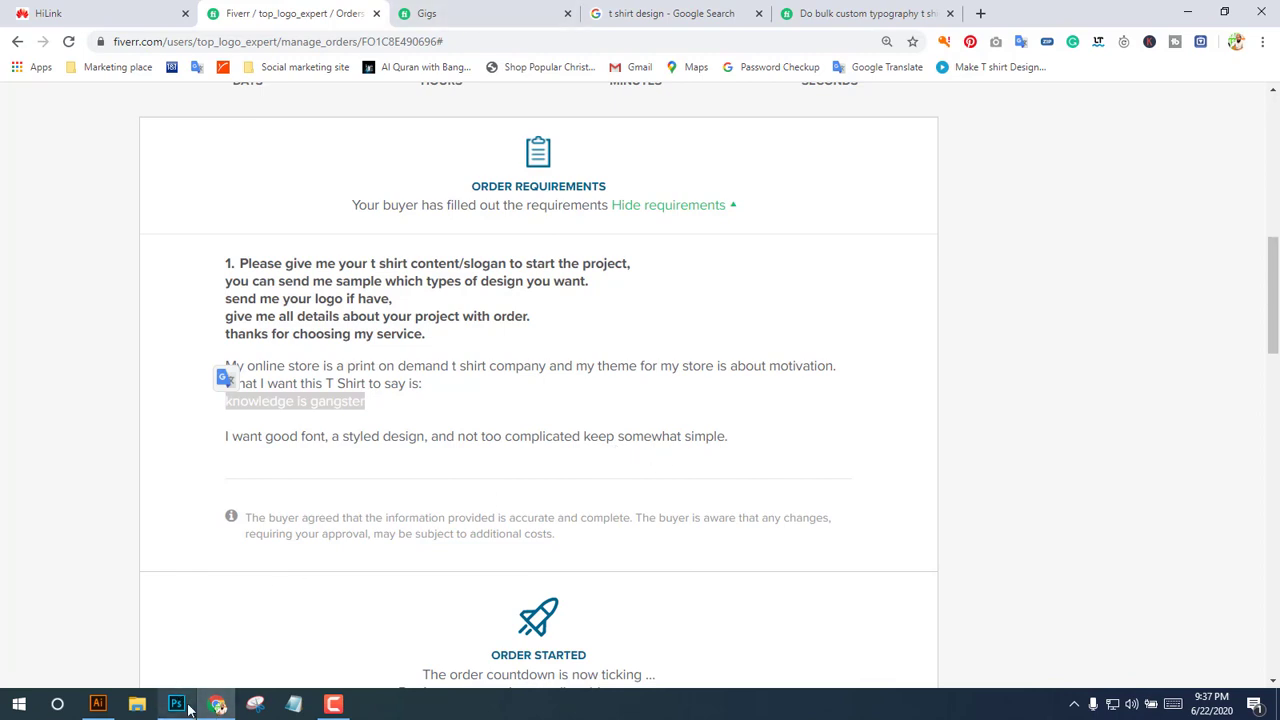
click(188, 707)
mouse_move(568, 220)
mouse_down()
mouse_move(603, 230)
mouse_move(590, 231)
mouse_up()
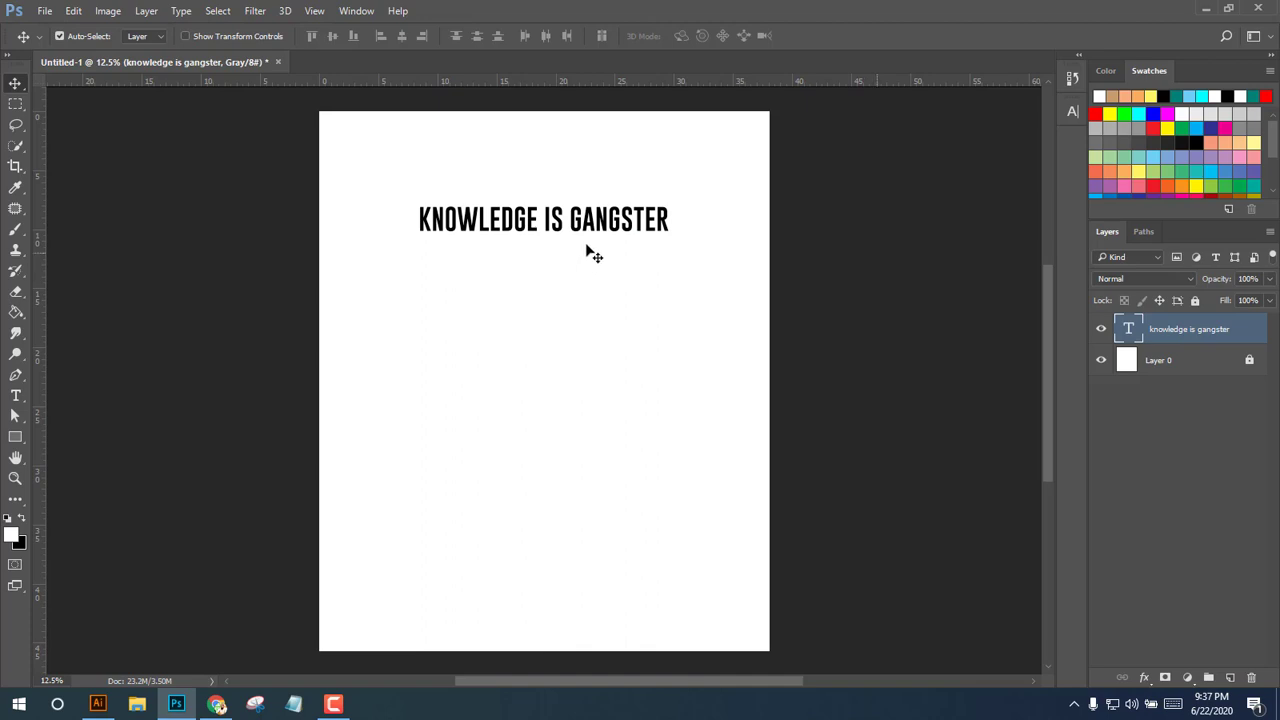
Cut 'IS GANGSTER' out of the slogan layer, leaving only KNOWLEDGE.
double_click(1128, 328)
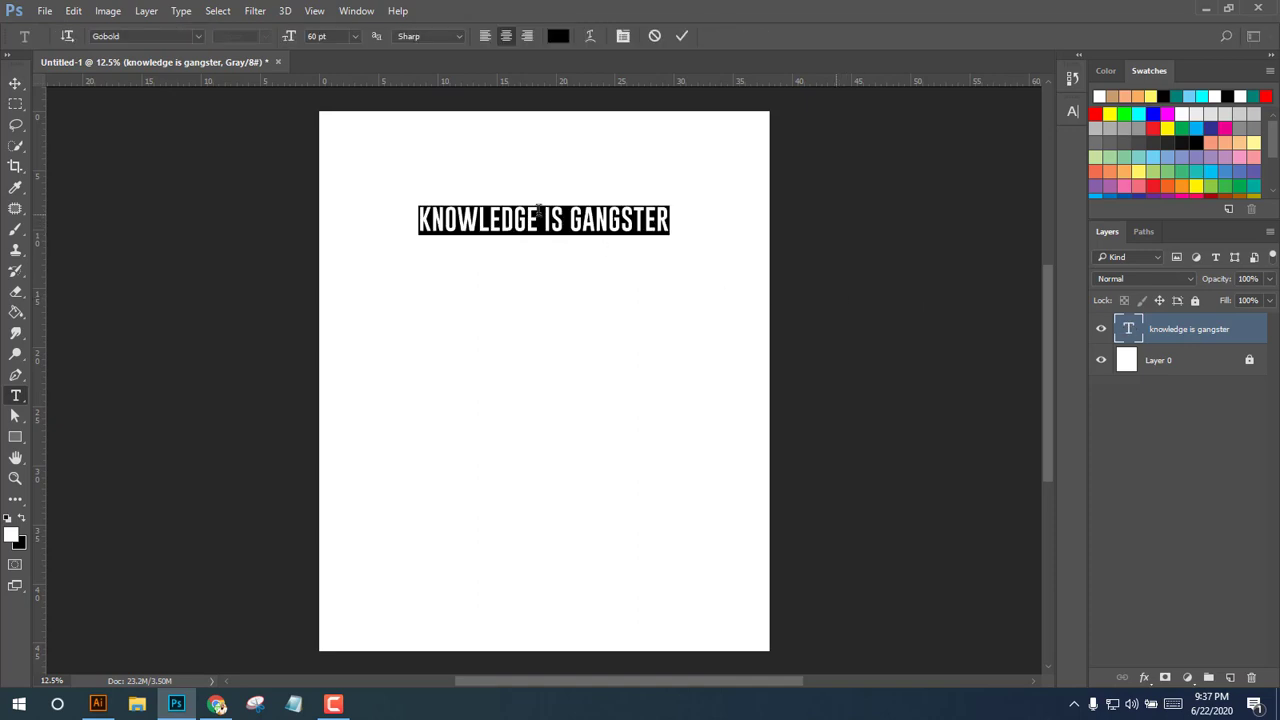
drag(543, 218, 714, 222)
key(ctrl+c)
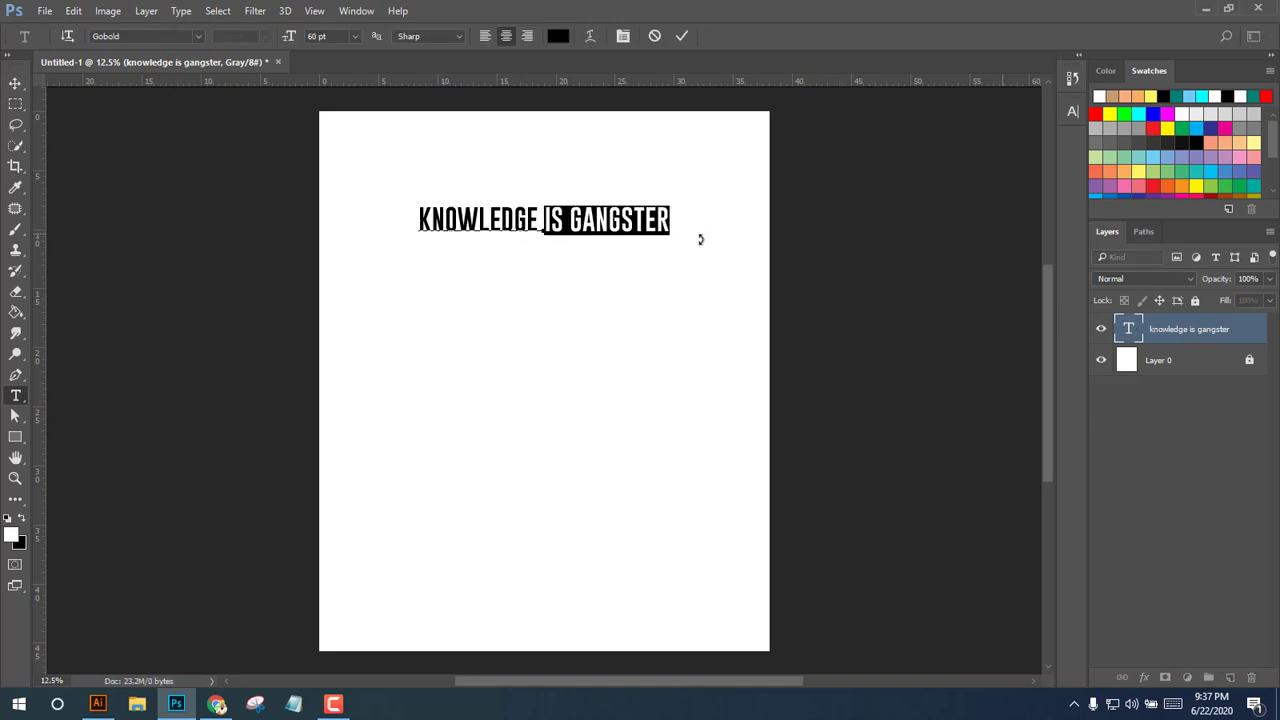
key(ctrl)
key(BackSpace)
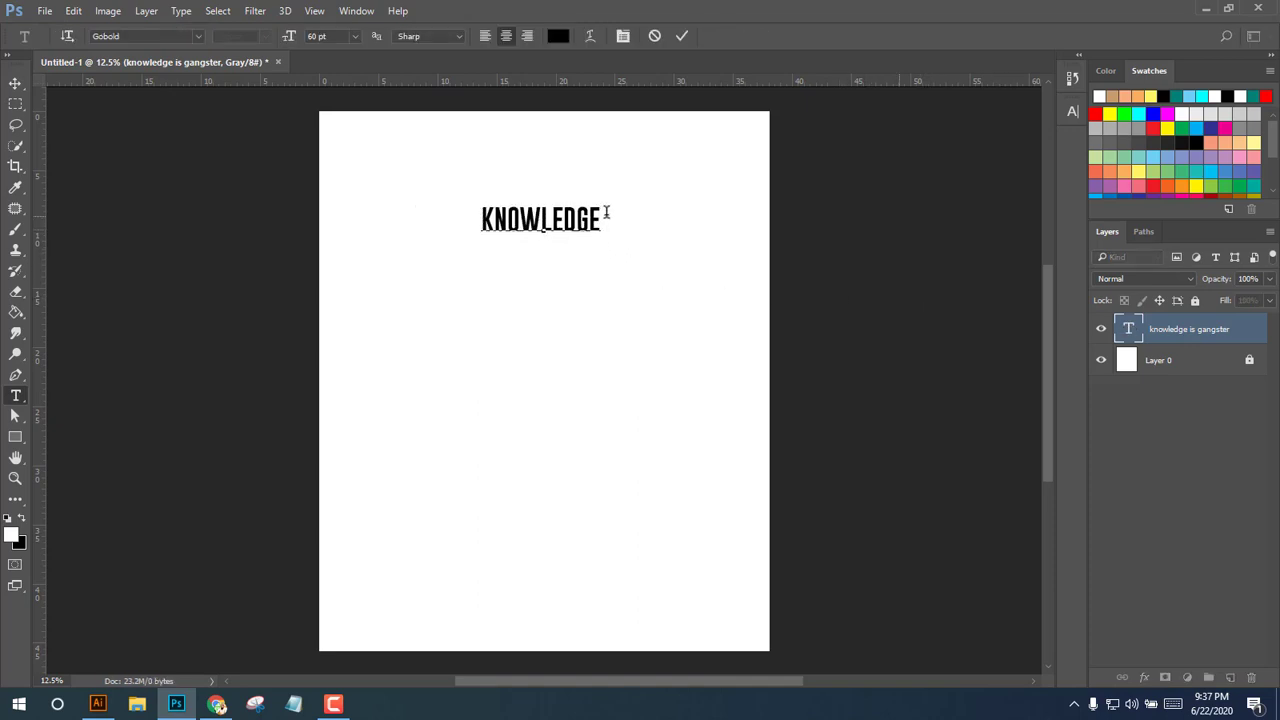
key(BackSpace)
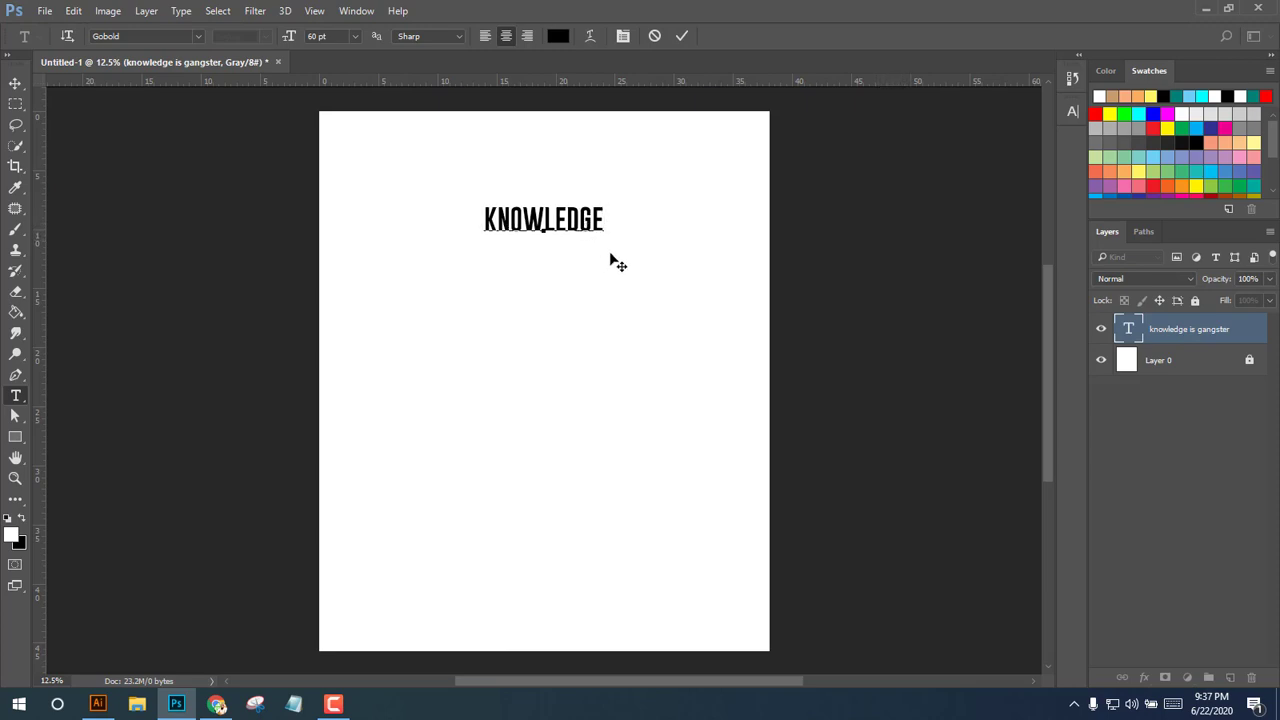
key(ctrl)
click(682, 35)
key(v)
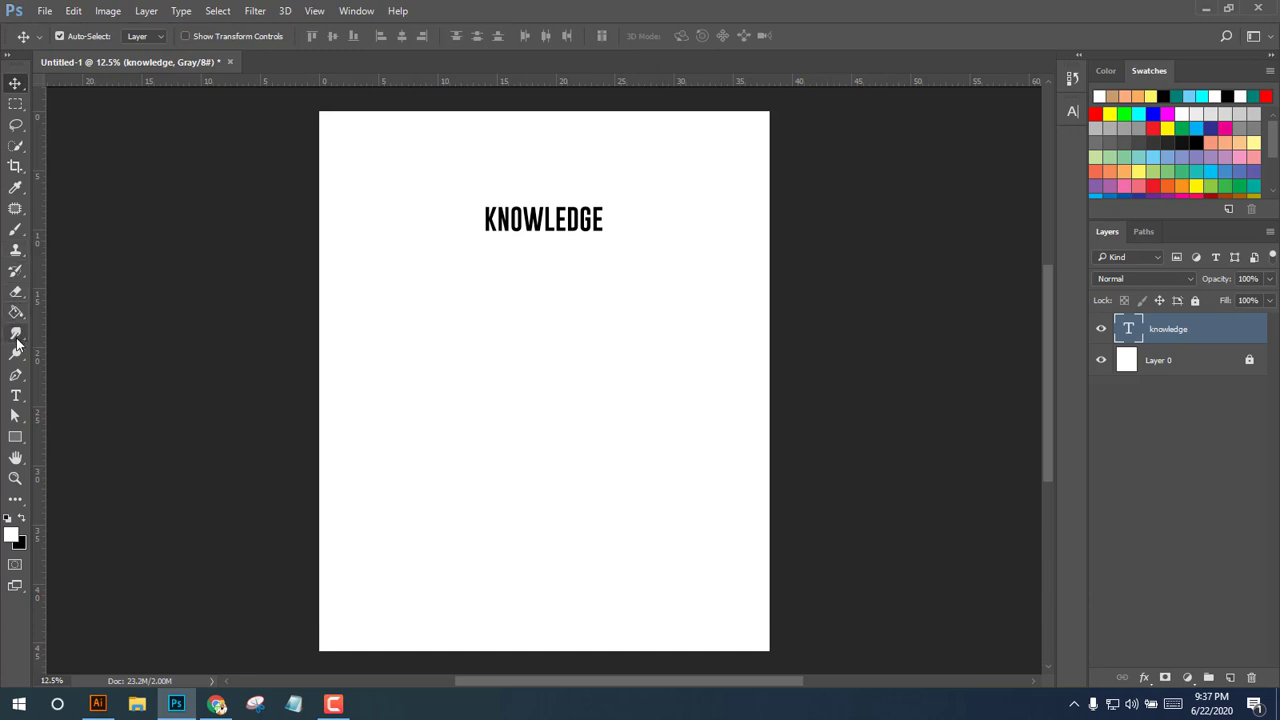
Paste 'IS GANGSTER' as a new text layer directly beneath KNOWLEDGE.
click(15, 396)
click(489, 332)
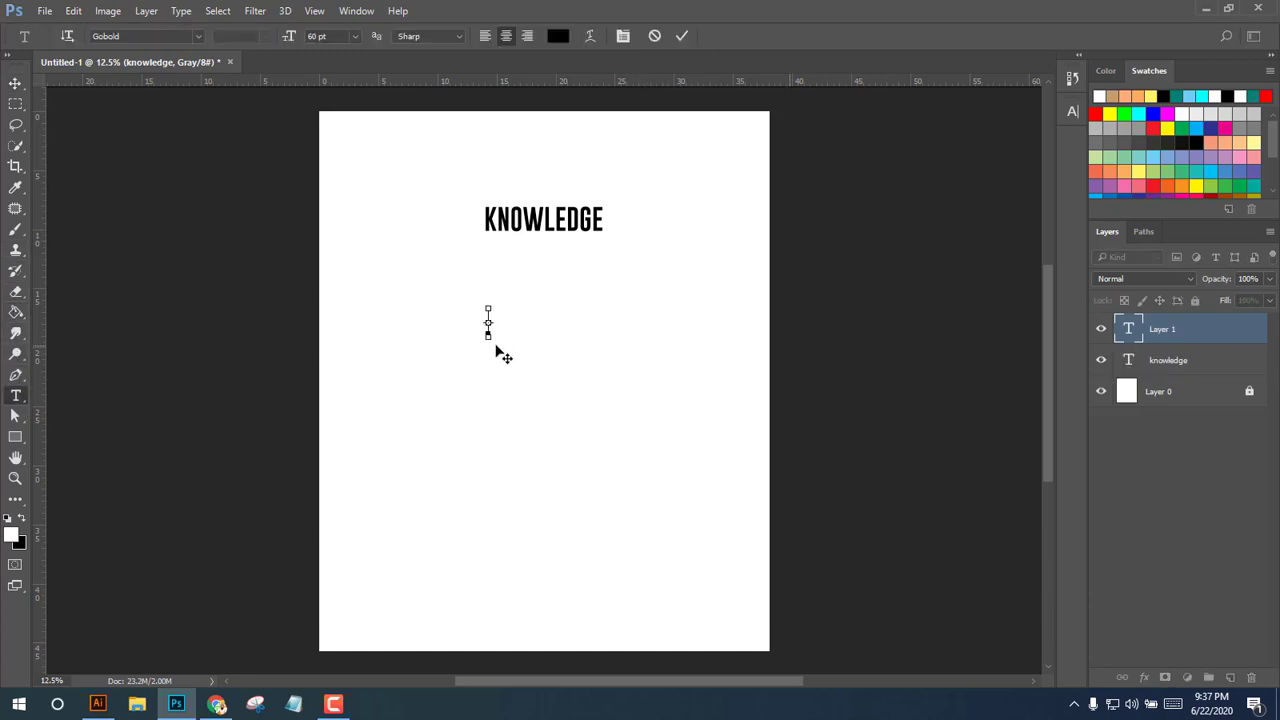
key(ctrl+v)
drag(486, 322, 541, 247)
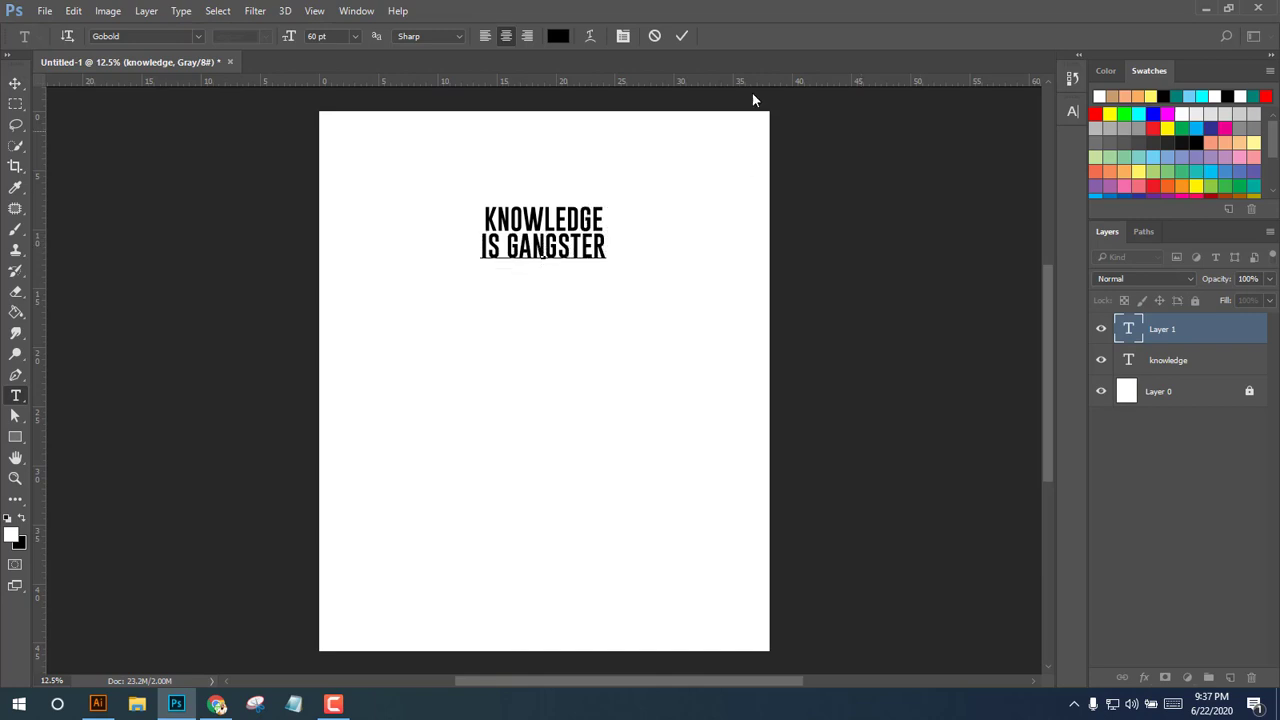
click(686, 36)
click(15, 85)
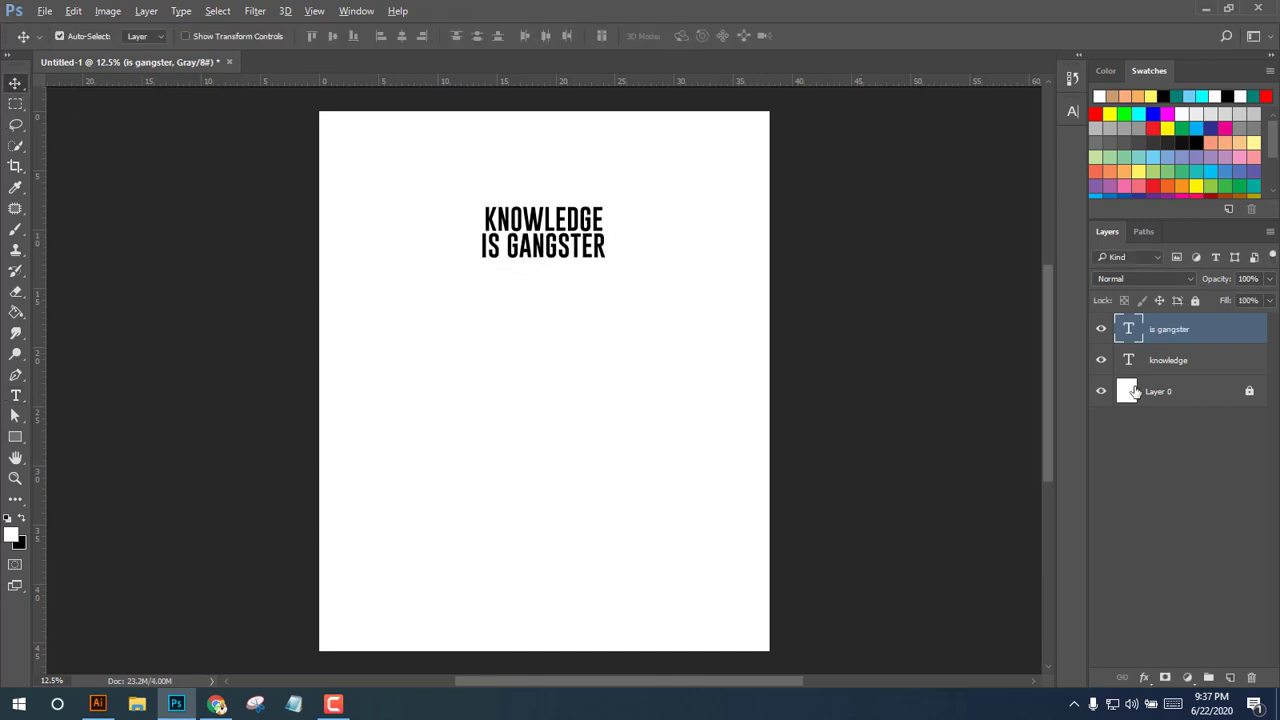
Scale both text lines to about 311% and move them down toward page centre.
ctrl+click(1198, 371)
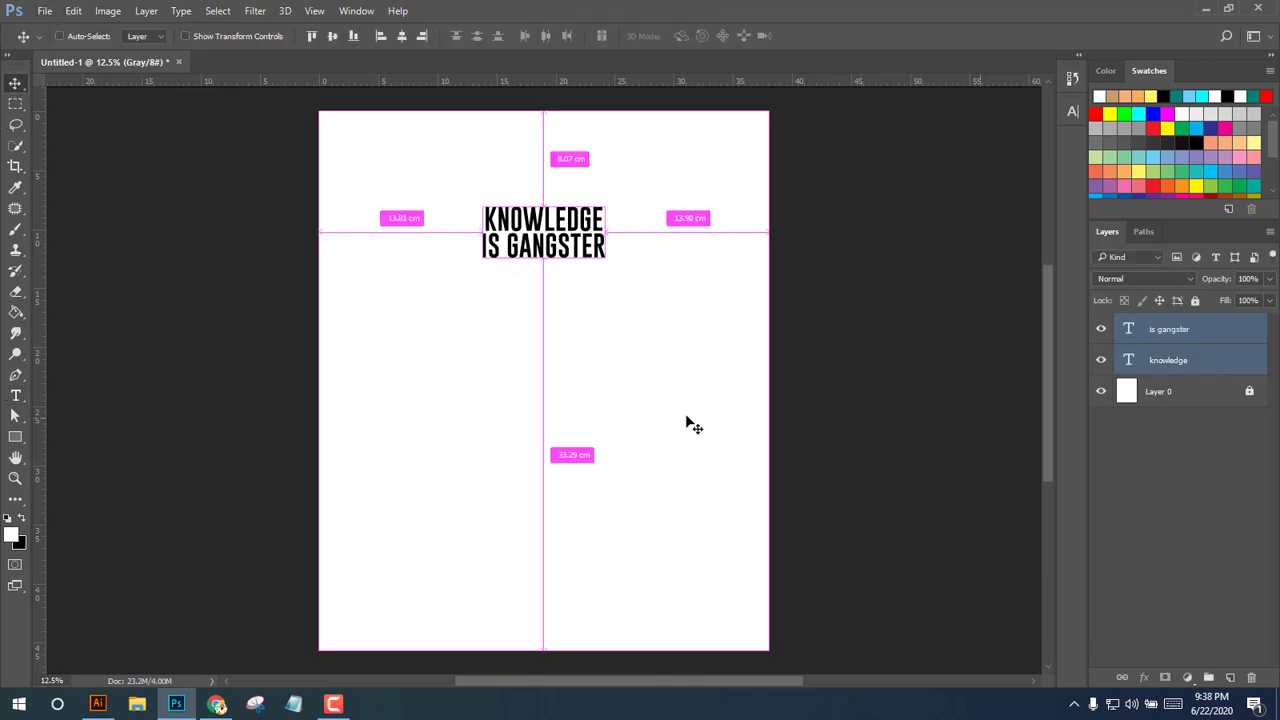
key(ctrl+t)
drag(607, 265, 694, 400)
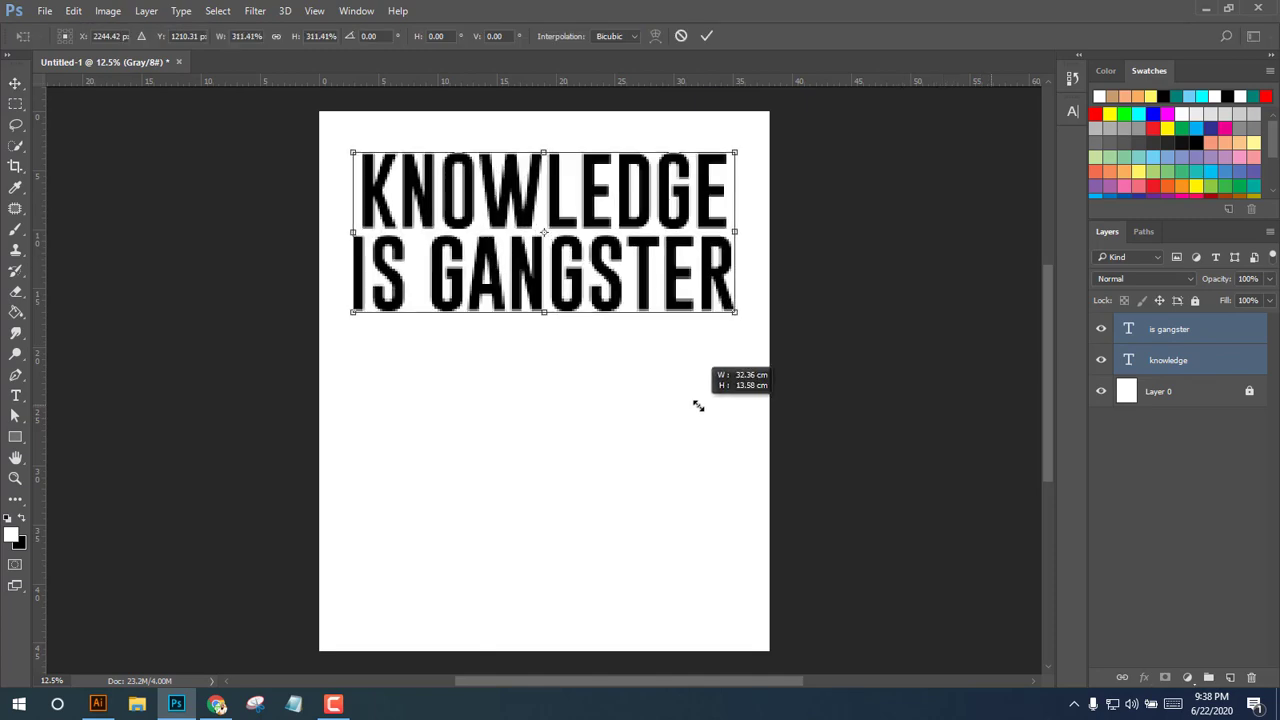
drag(620, 278, 623, 390)
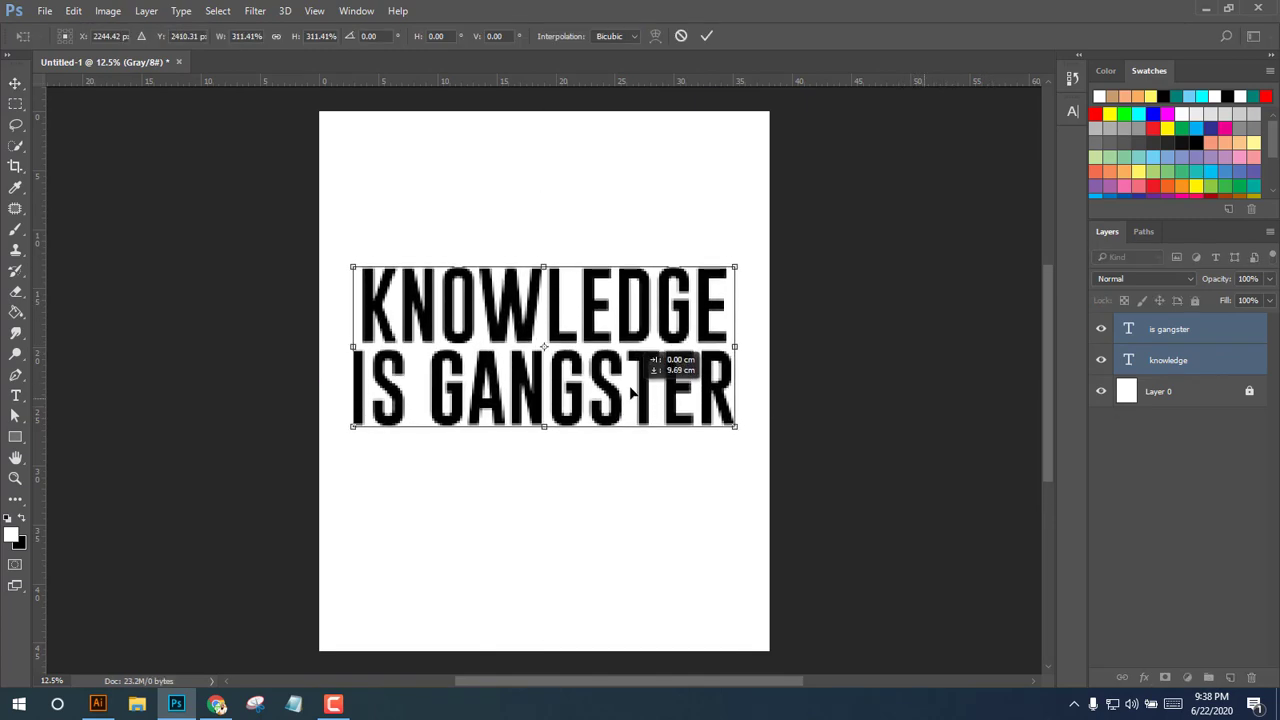
click(706, 36)
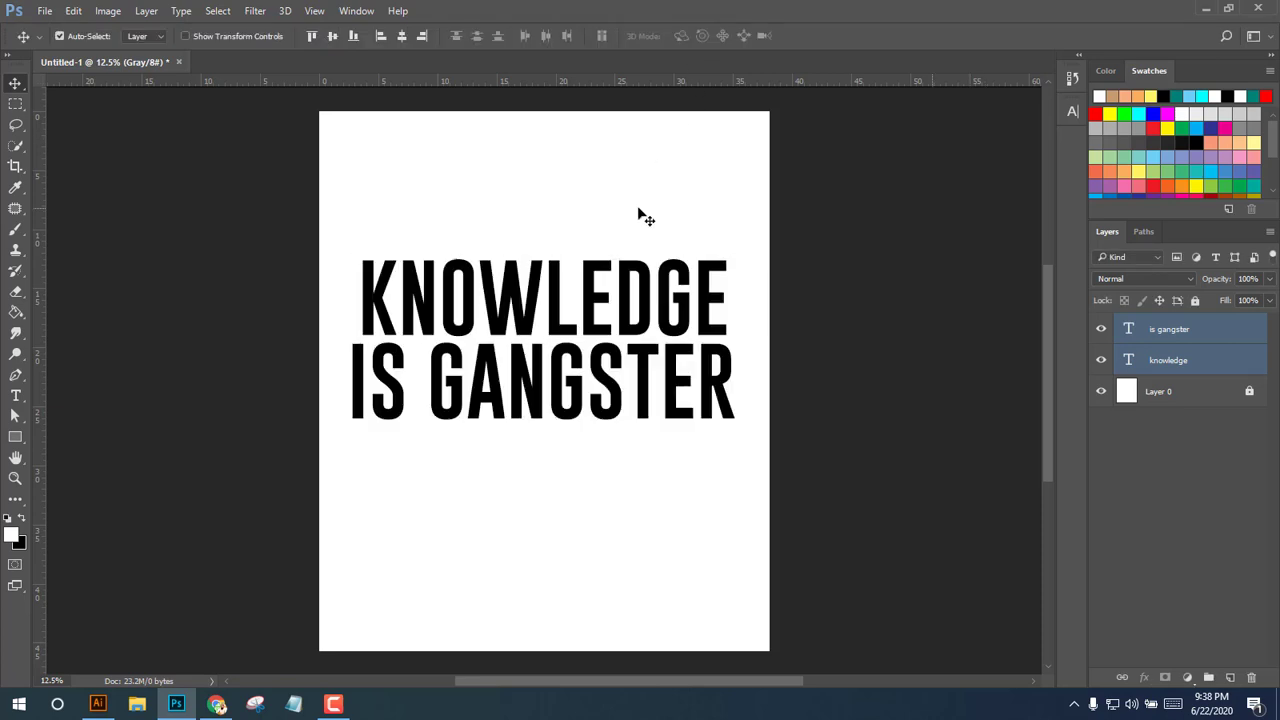
click(1130, 330)
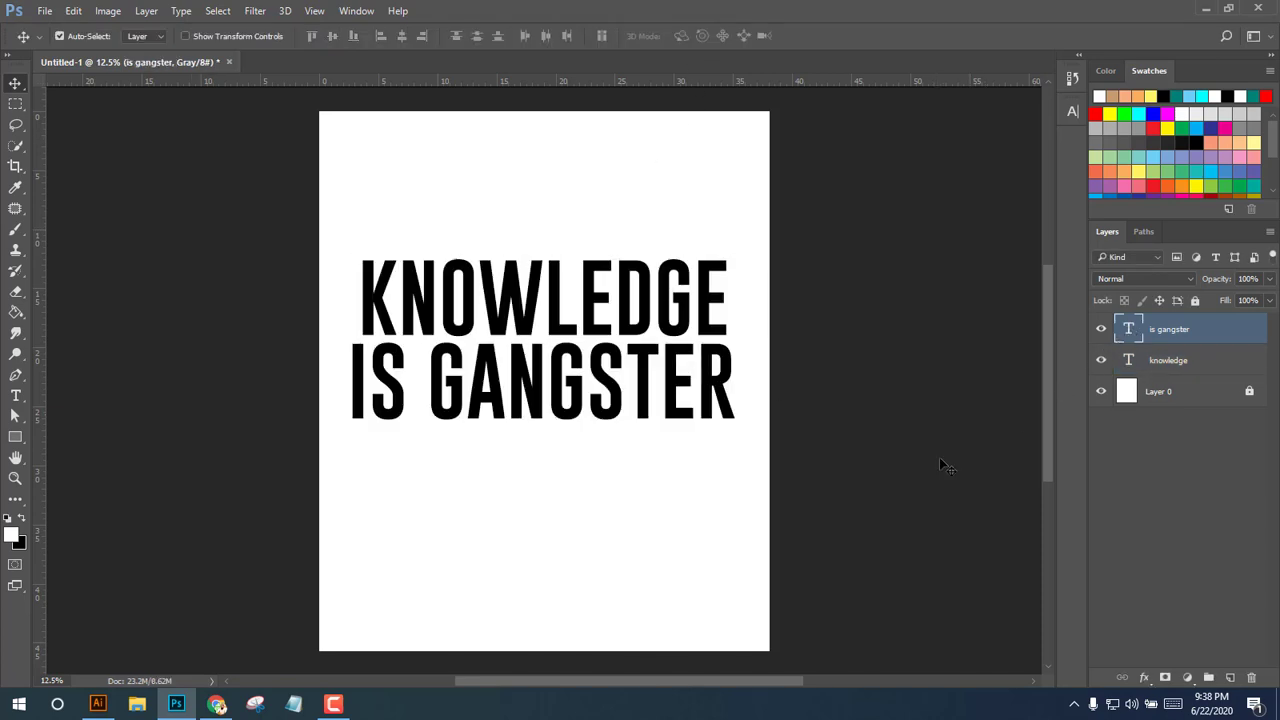
Delete 'IS' from the second line, move GANGSTER down and KNOWLEDGE up to open a gap.
double_click(1128, 330)
drag(410, 378, 337, 374)
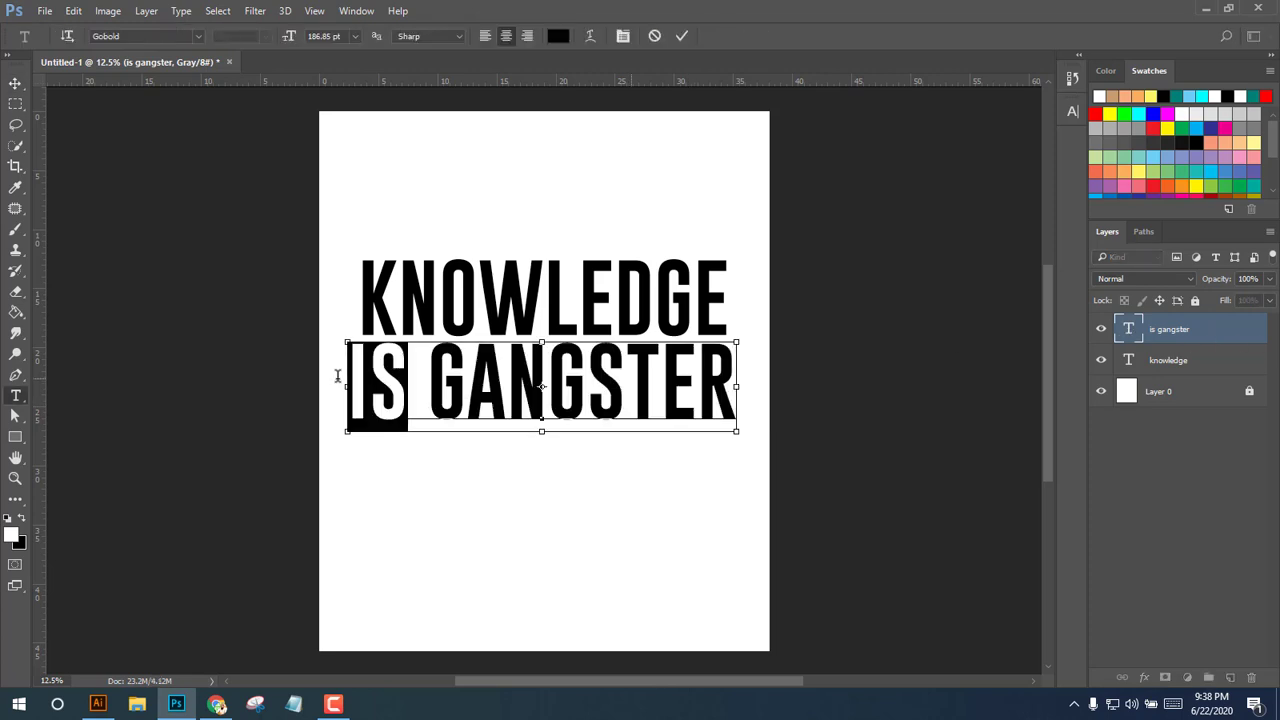
key(Delete)
key(Delete)
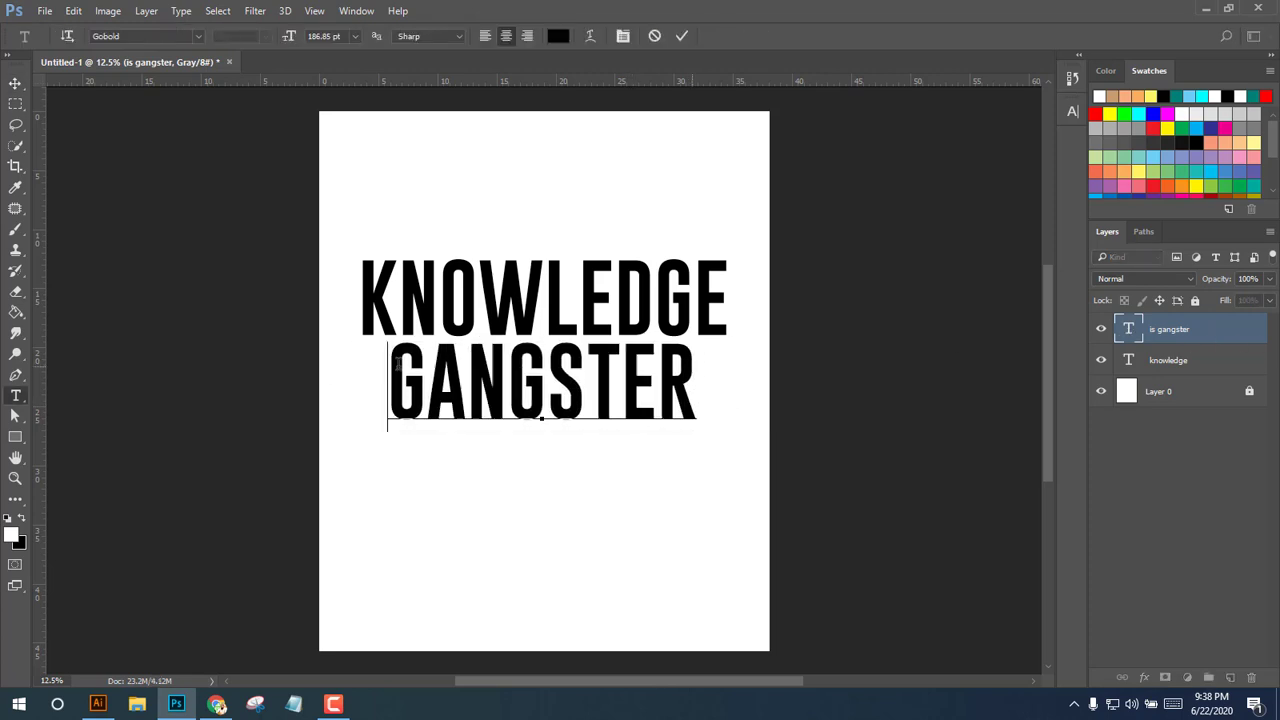
click(15, 83)
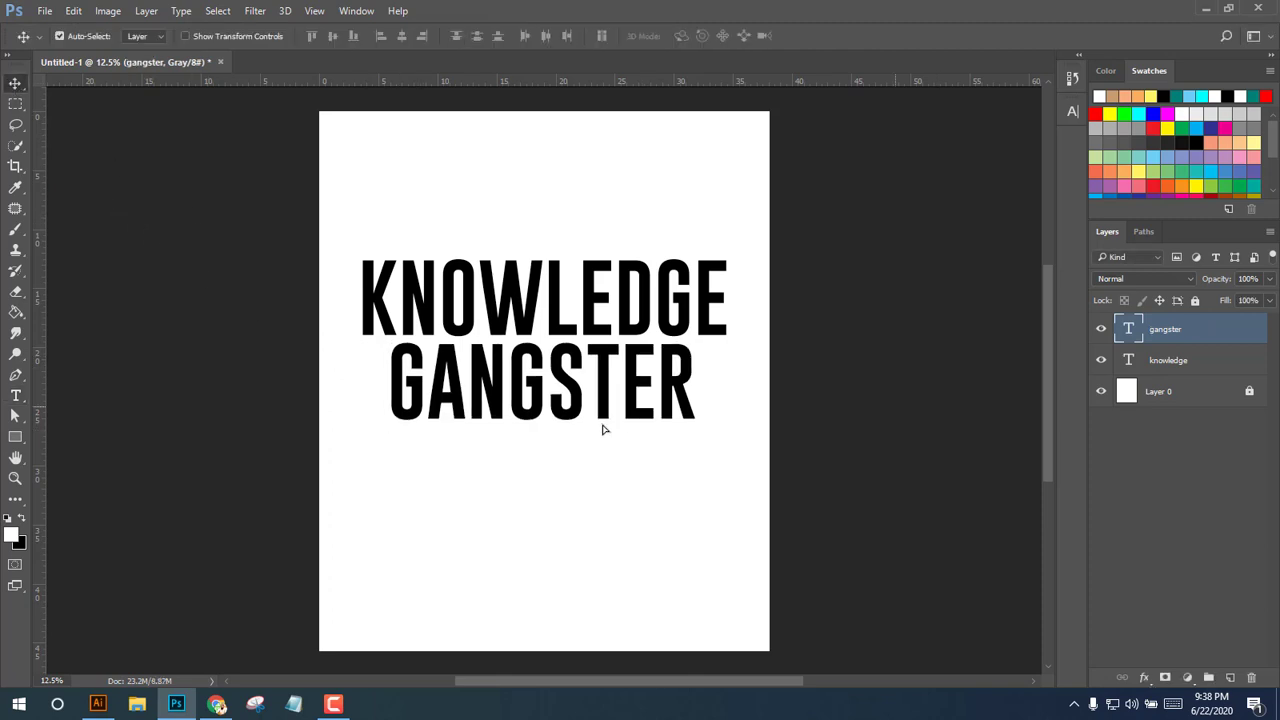
drag(602, 428, 606, 481)
drag(626, 313, 628, 268)
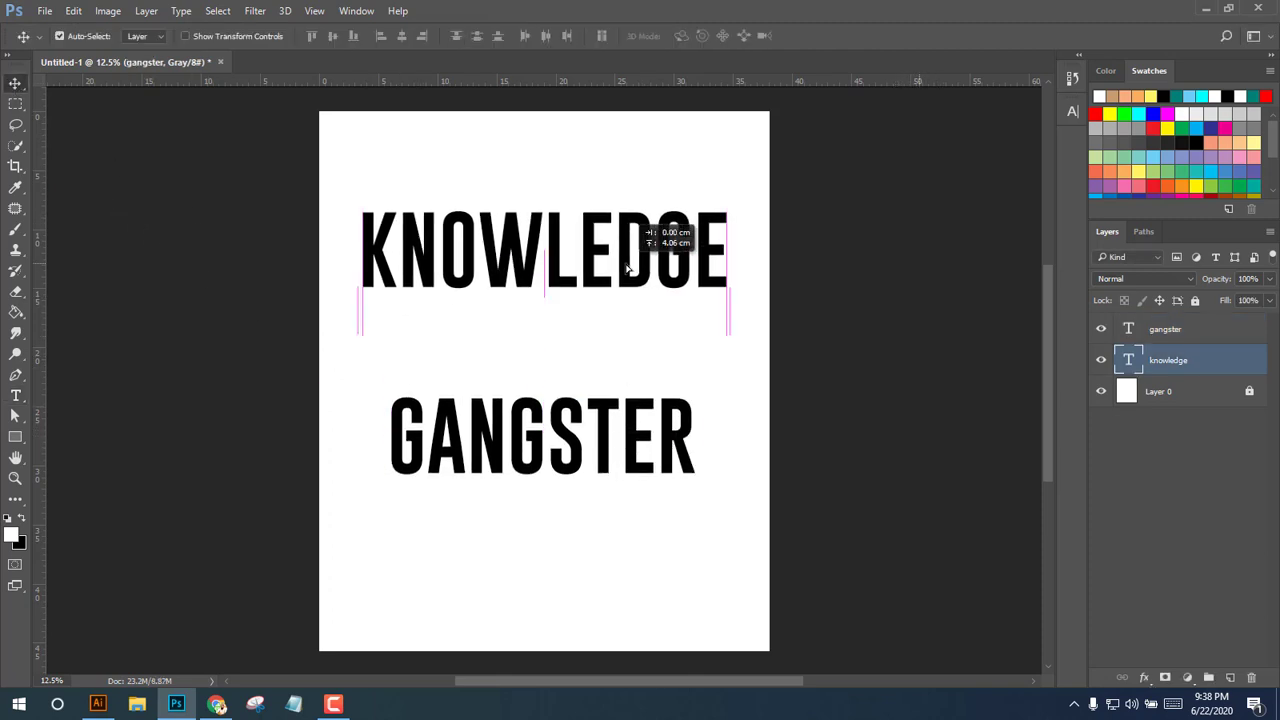
Add an enlarged 'is' text layer in the gap between KNOWLEDGE and GANGSTER.
click(160, 212)
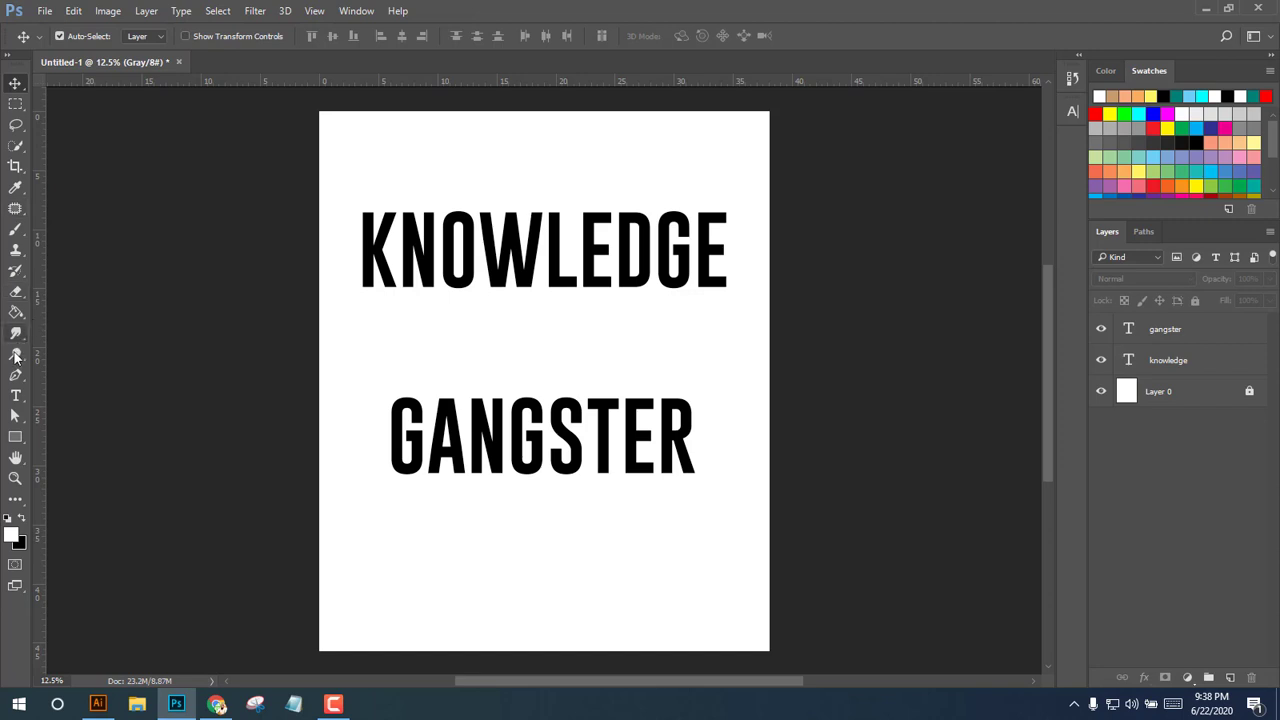
key(t)
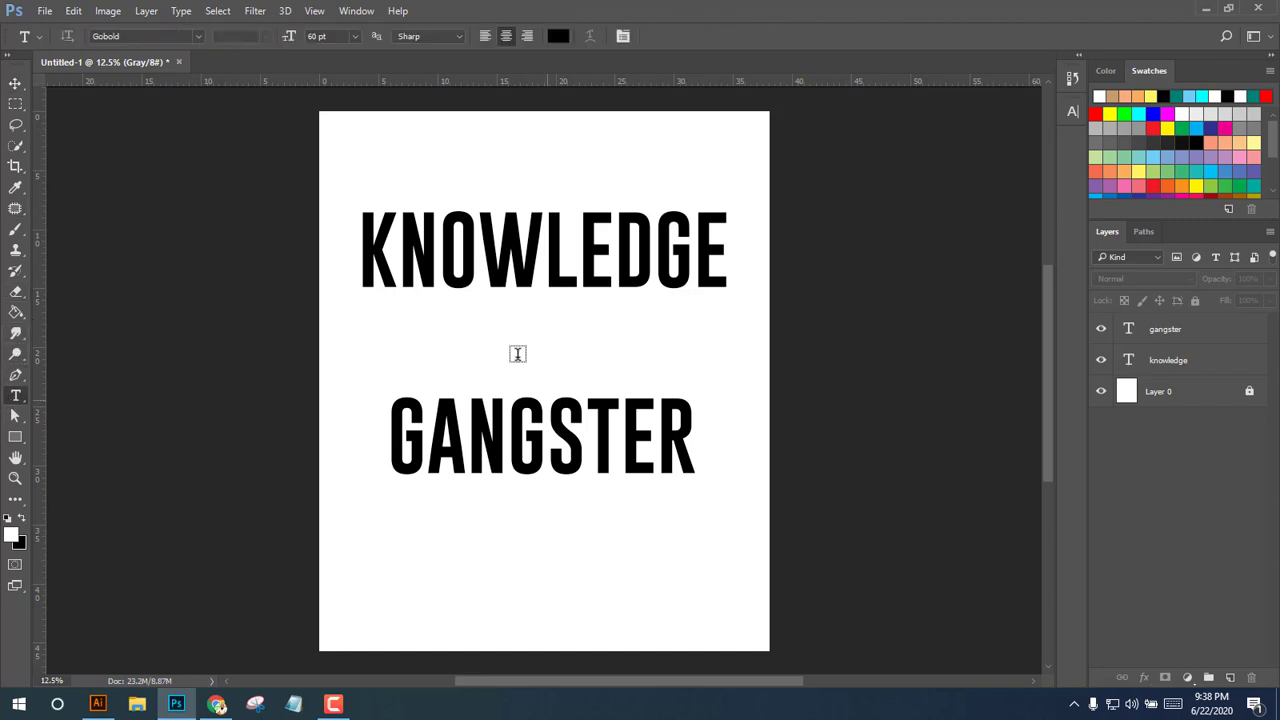
click(518, 347)
text(is)
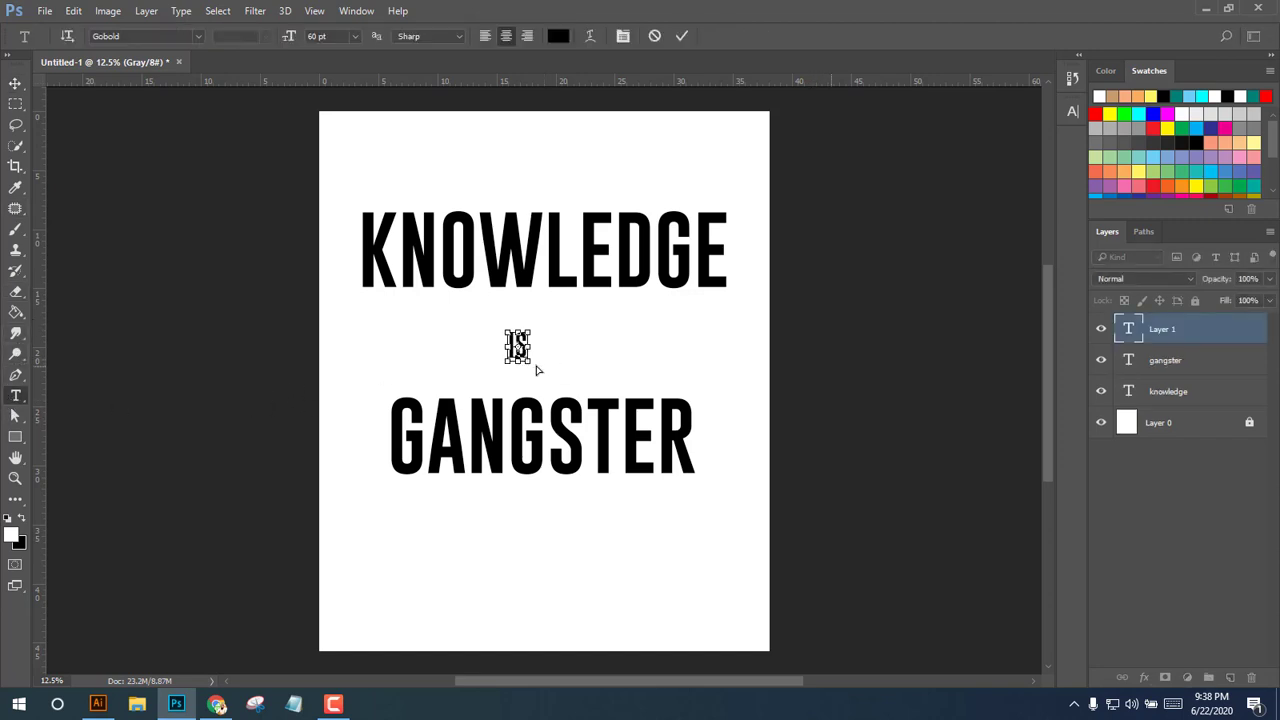
drag(543, 383, 558, 386)
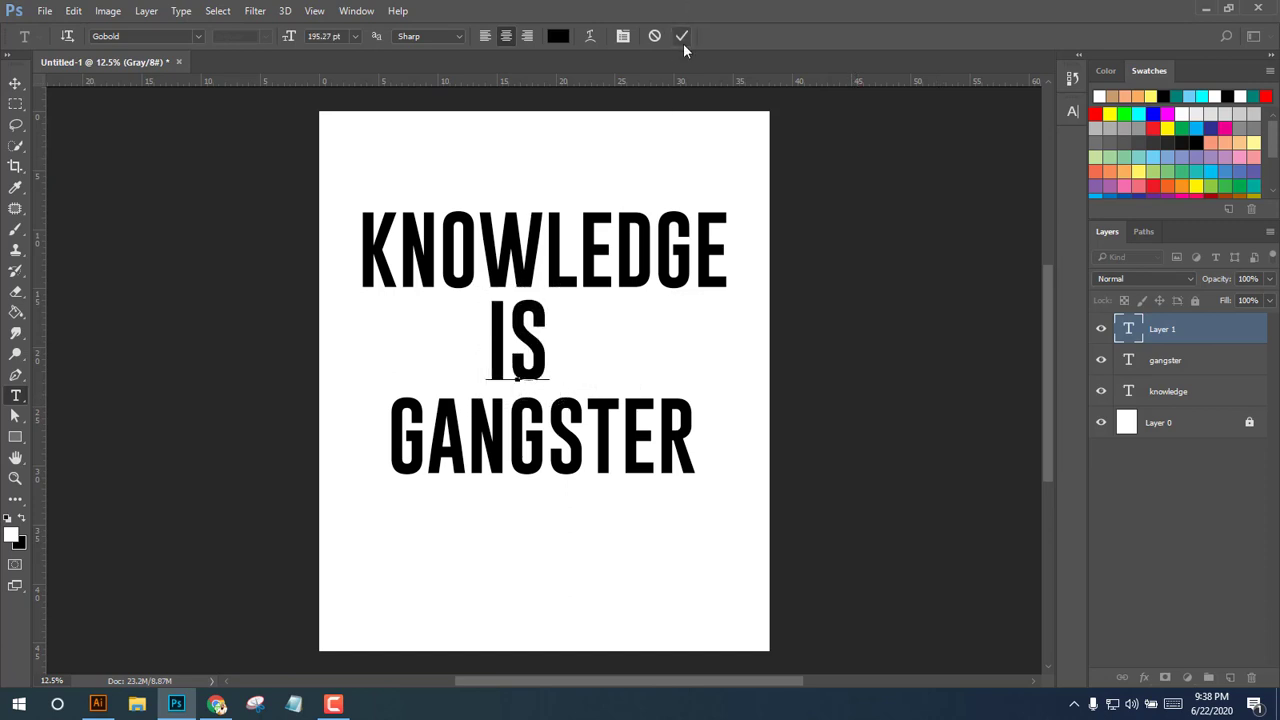
click(682, 37)
shift+click(1205, 392)
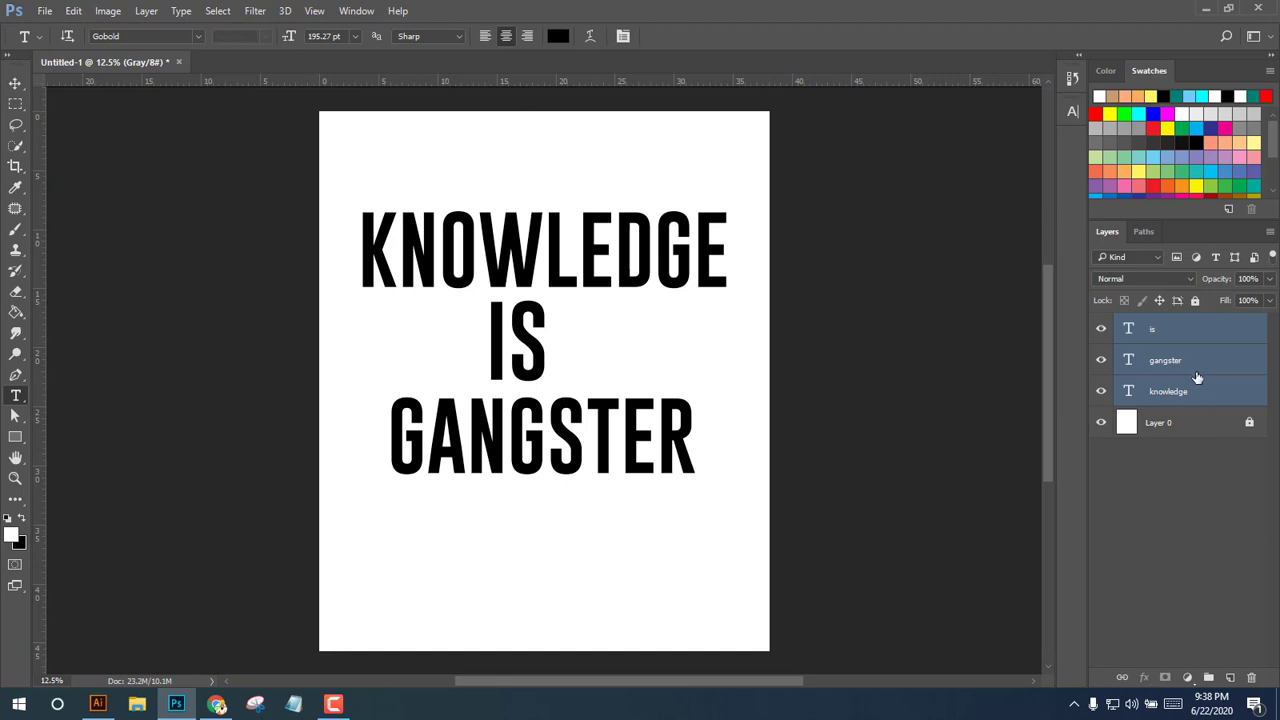
Align the KNOWLEDGE, IS and GANGSTER layers on their horizontal centres.
click(15, 86)
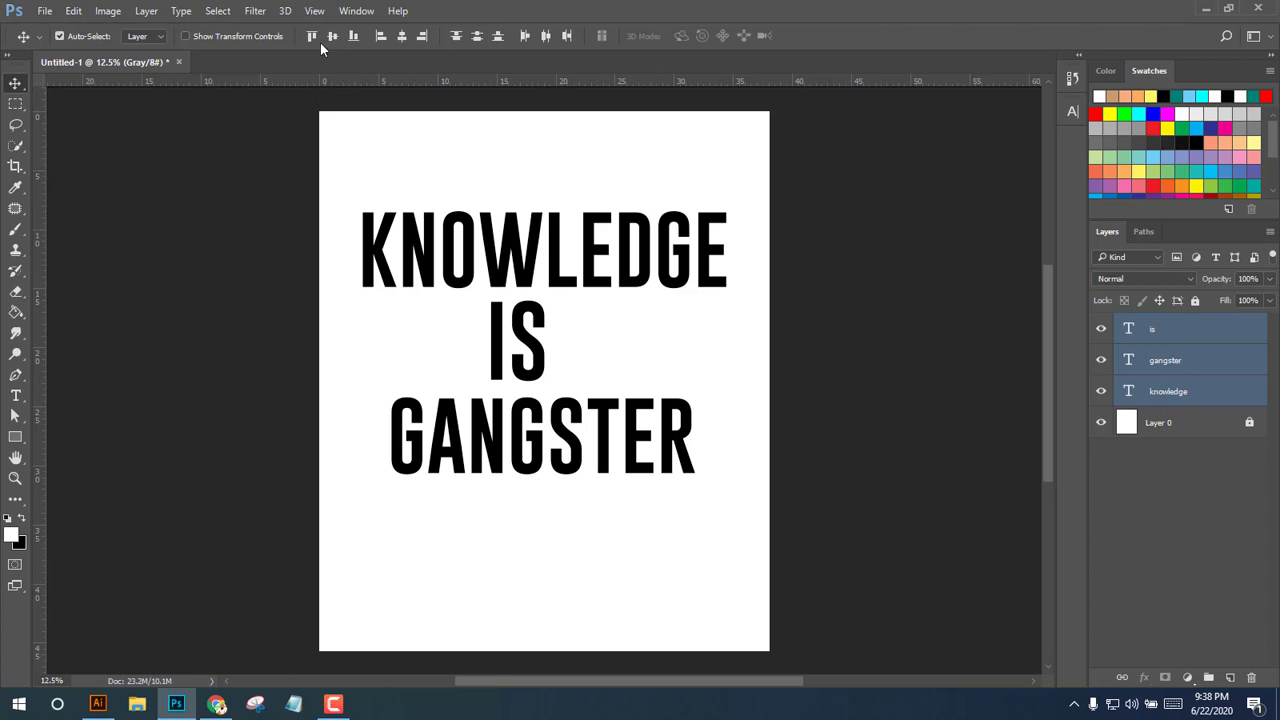
click(401, 36)
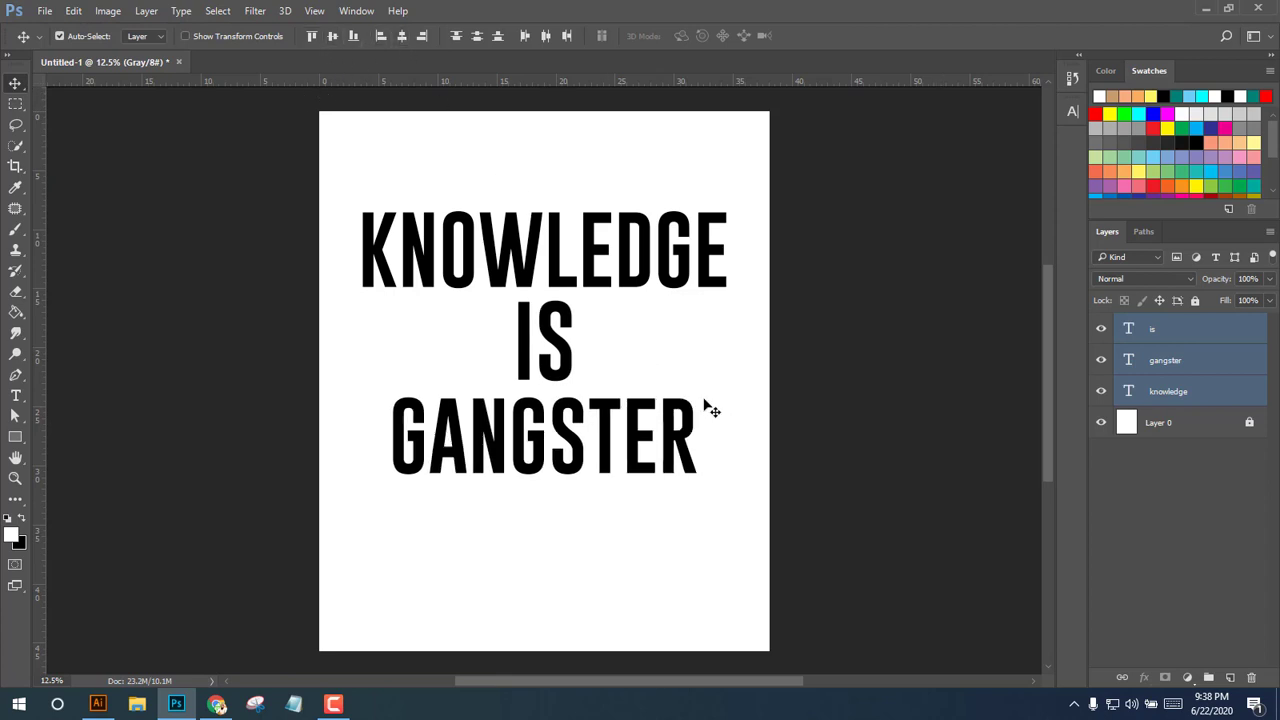
click(1103, 441)
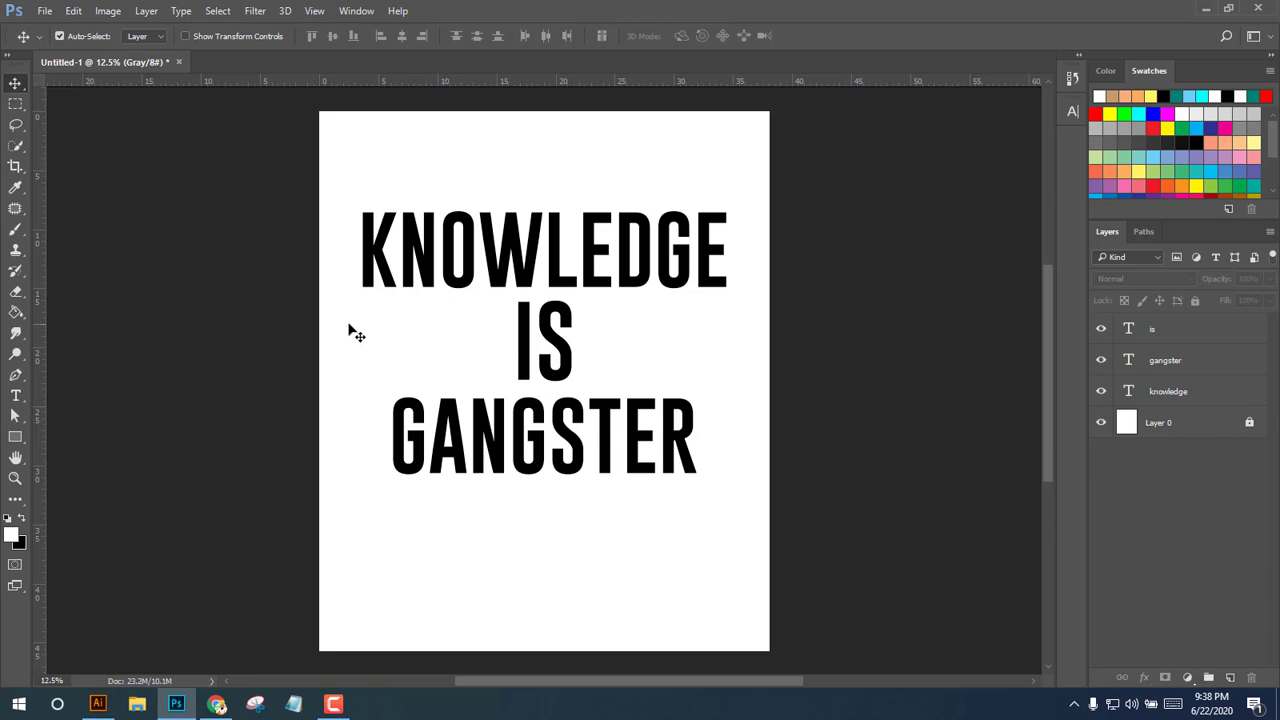
click(604, 287)
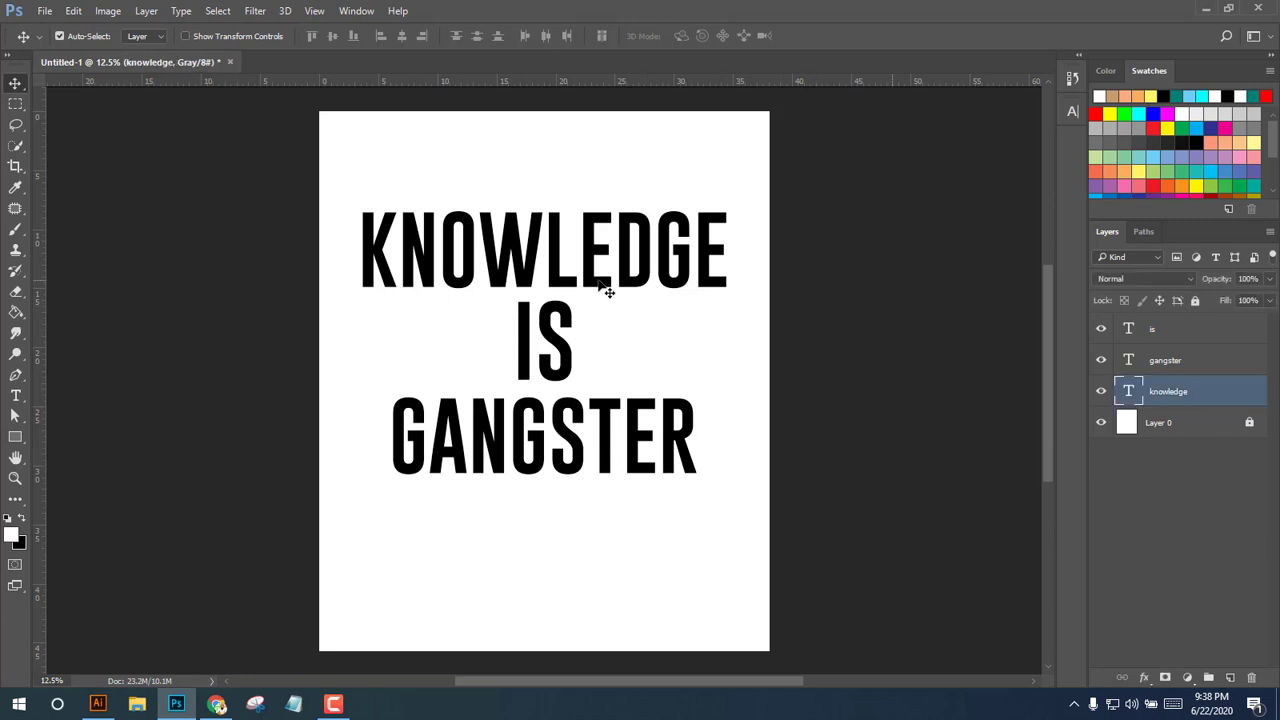
click(596, 447)
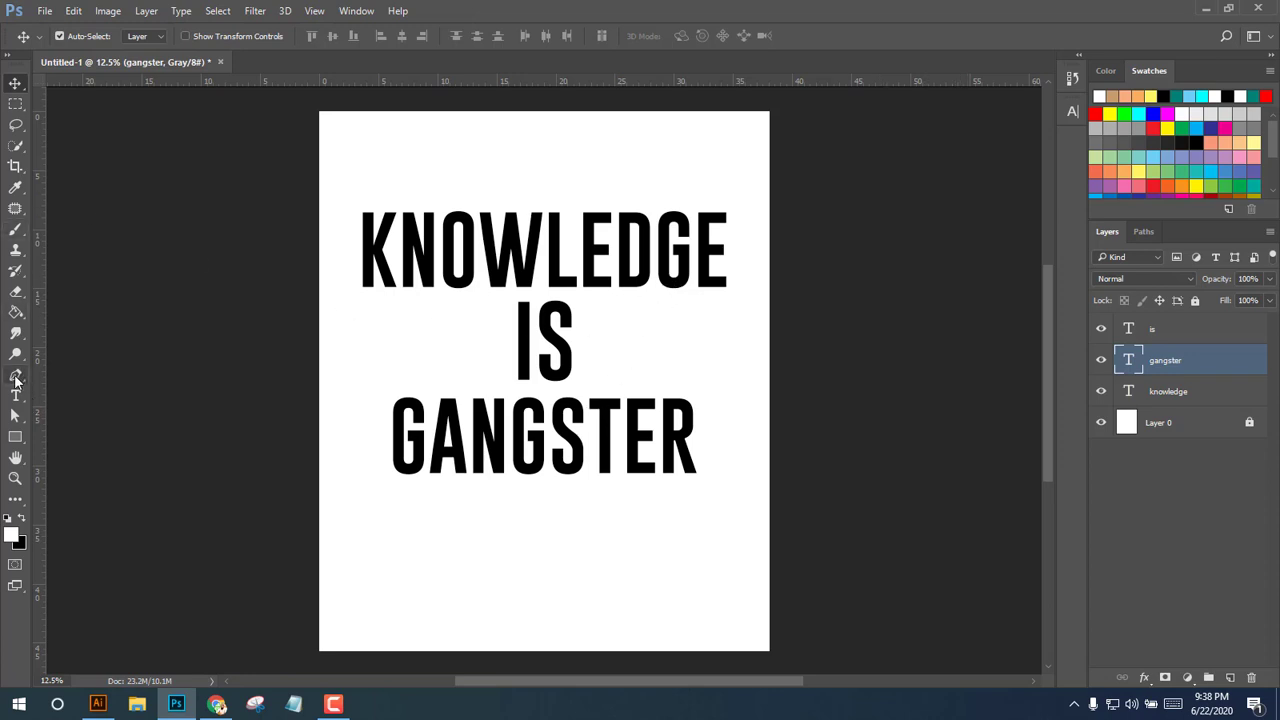
Draw a thin triangular Pen path just left of IS.
click(15, 376)
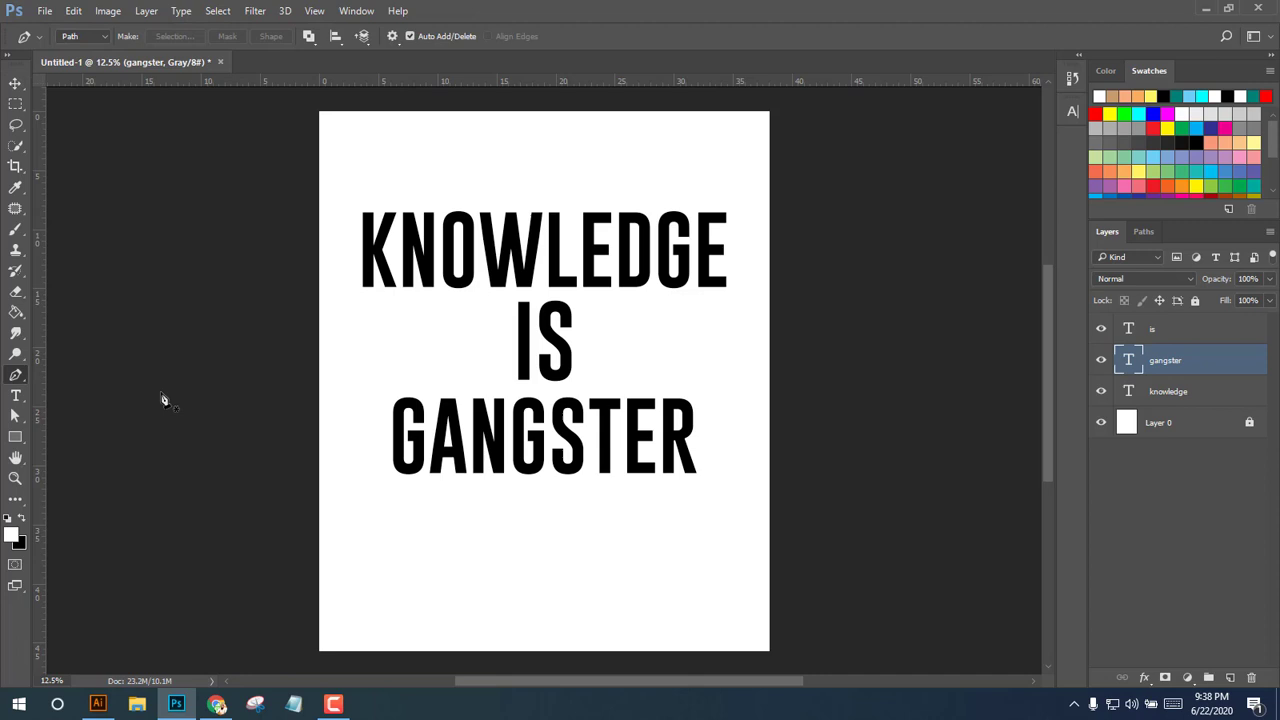
click(400, 314)
click(506, 314)
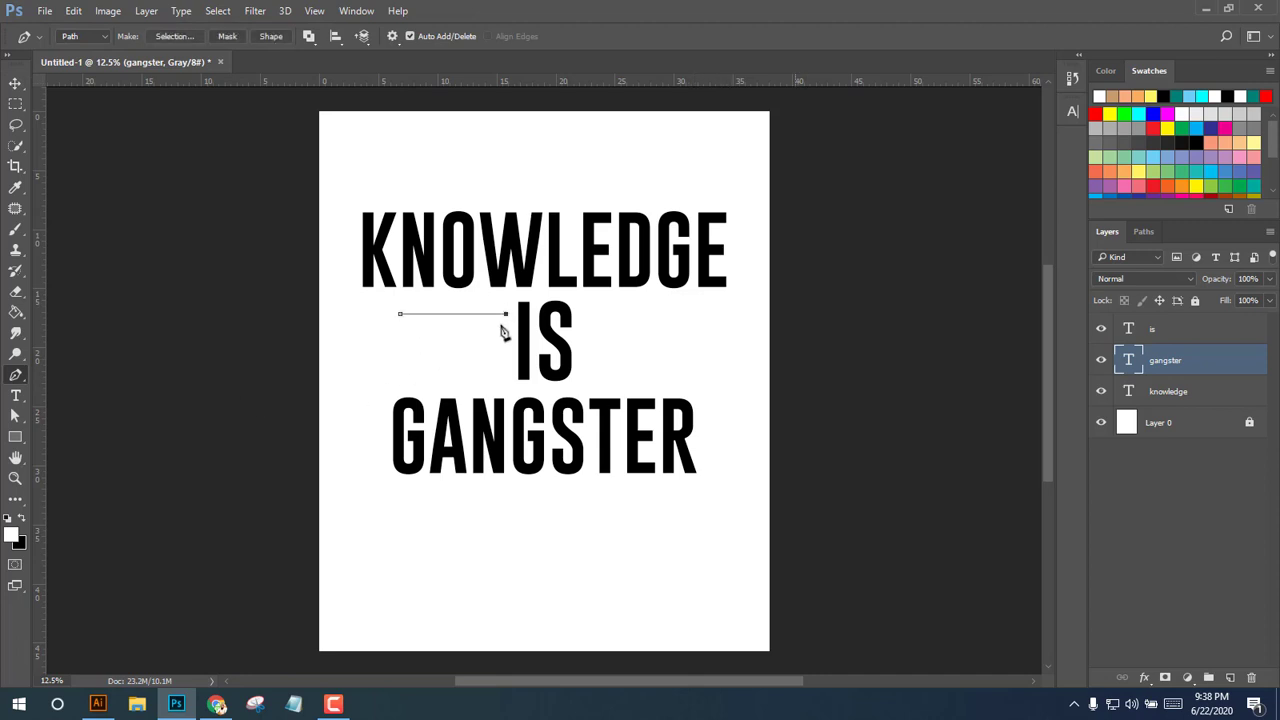
key(ctrl+z)
click(506, 302)
click(400, 316)
Turn the triangle path into a selection and fill it black on a new layer.
click(15, 82)
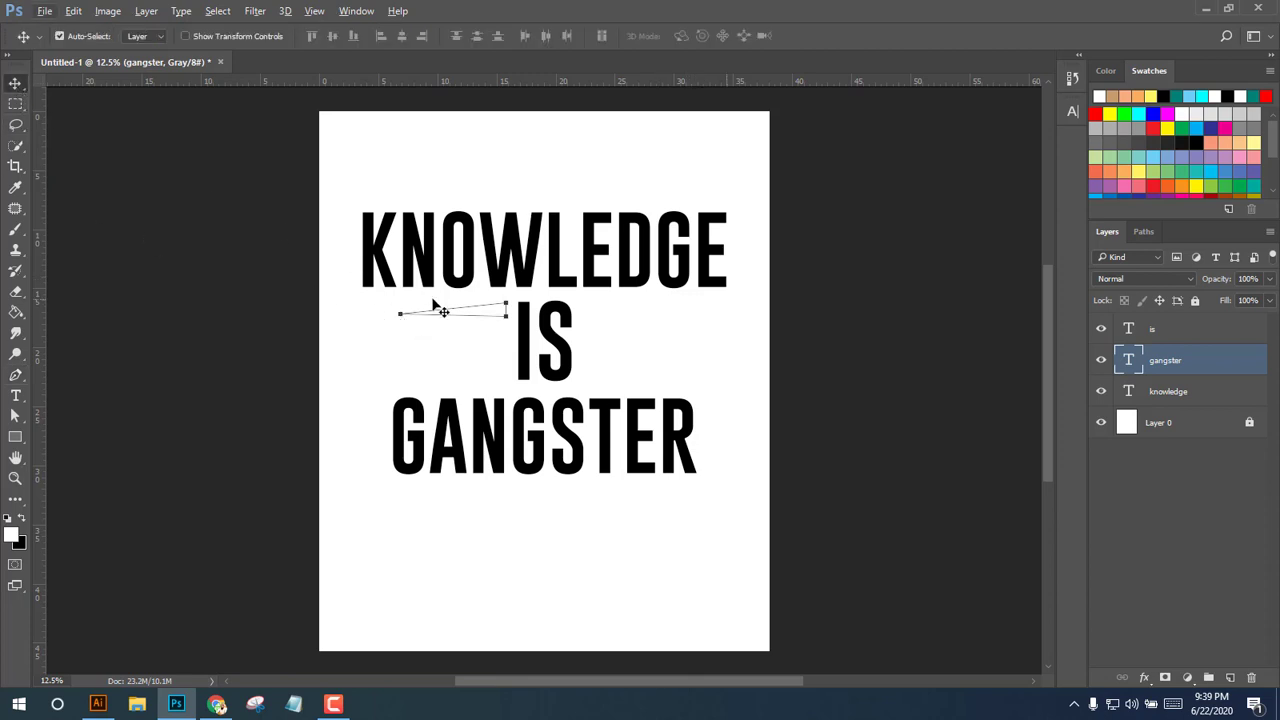
key(ctrl+Return)
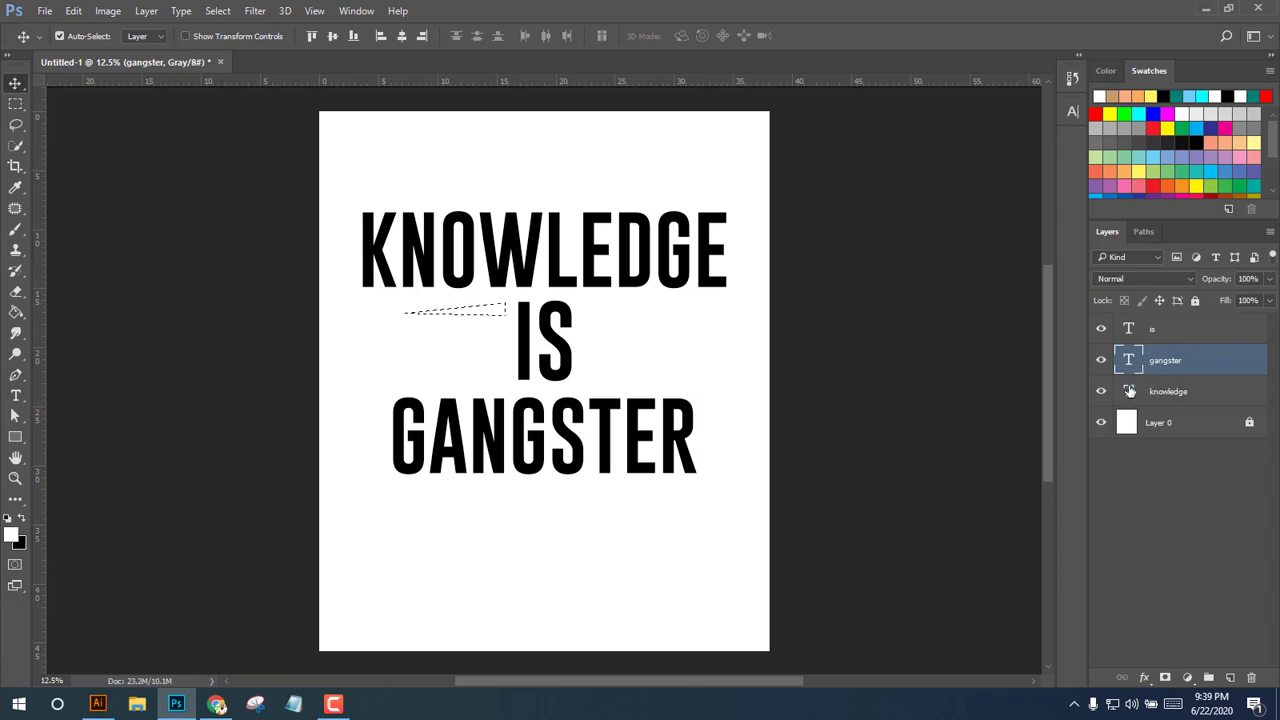
click(1230, 678)
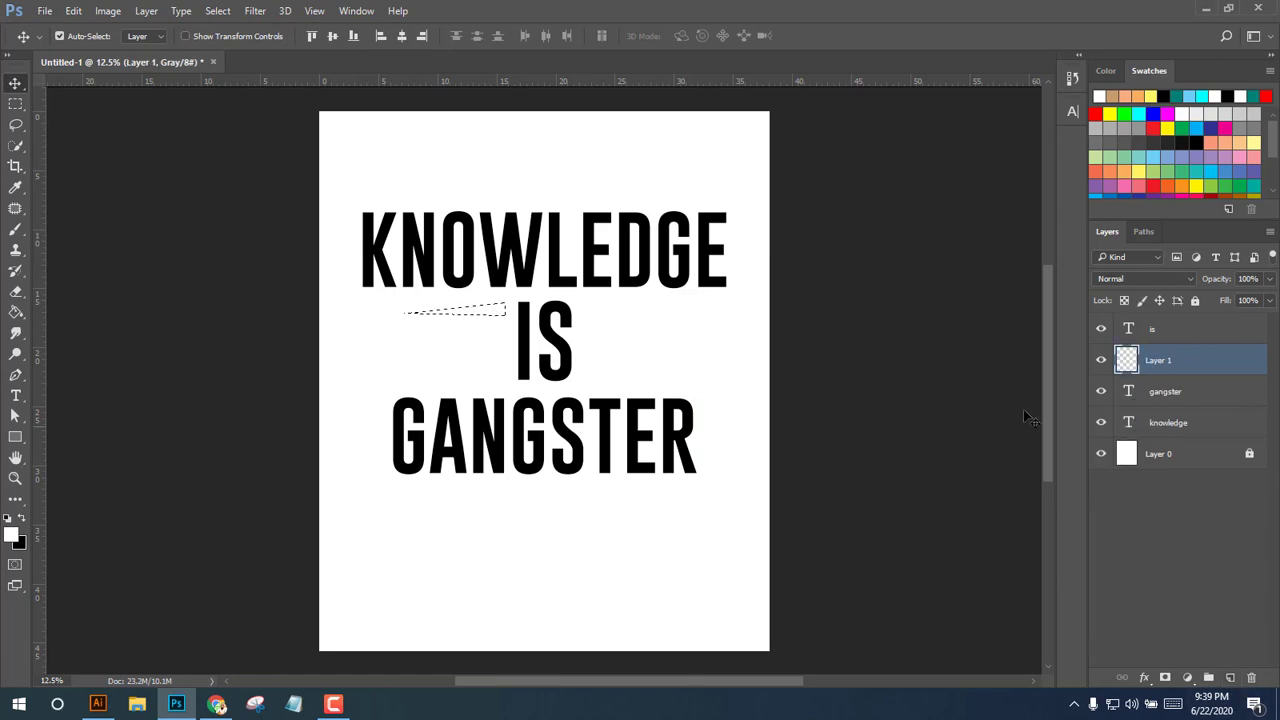
key(ctrl)
key(ctrl+BackSpace)
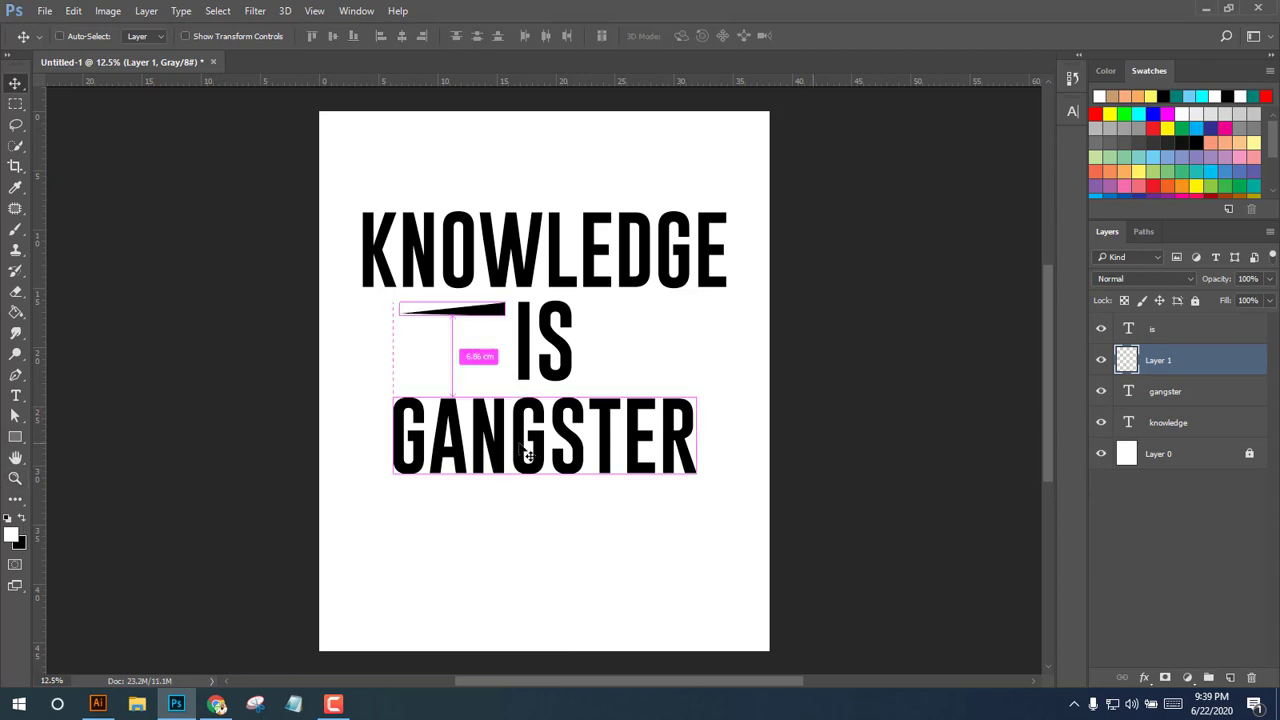
Deselect the wedge and Alt-drag copies downward, up to Layer 1 copy 9, as stacked speed lines.
key(ctrl+d)
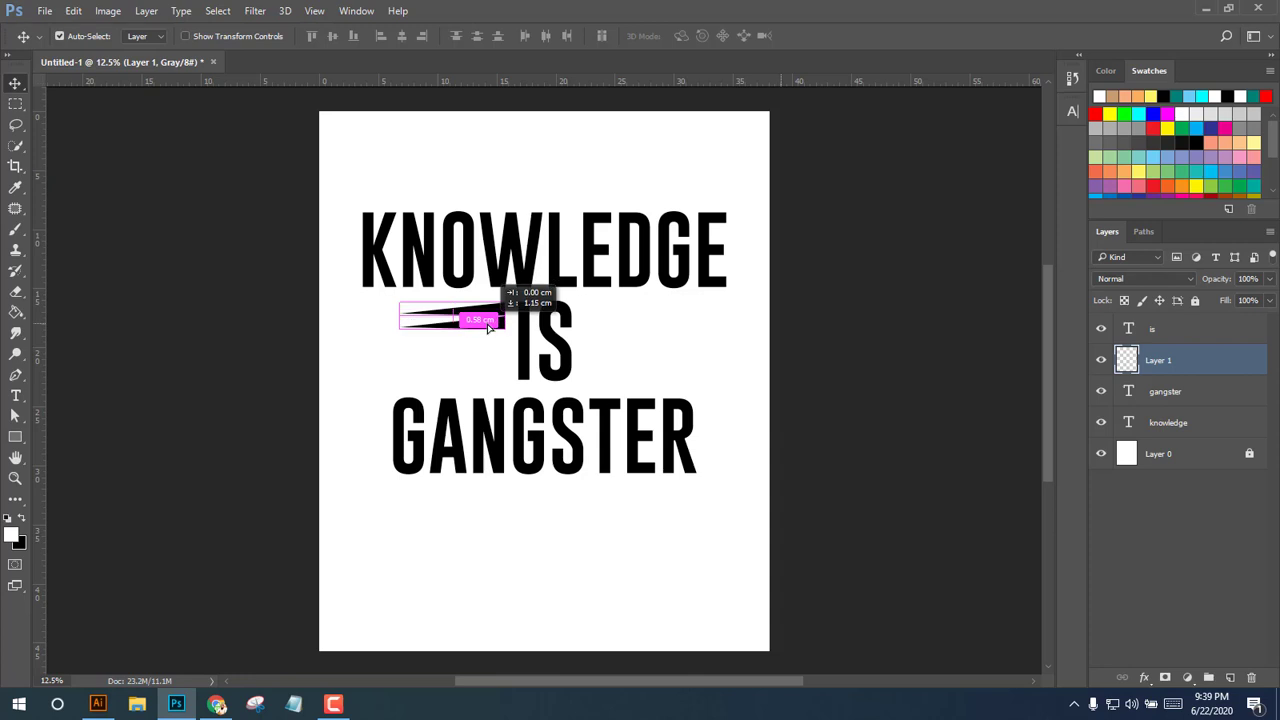
drag(488, 326, 488, 322)
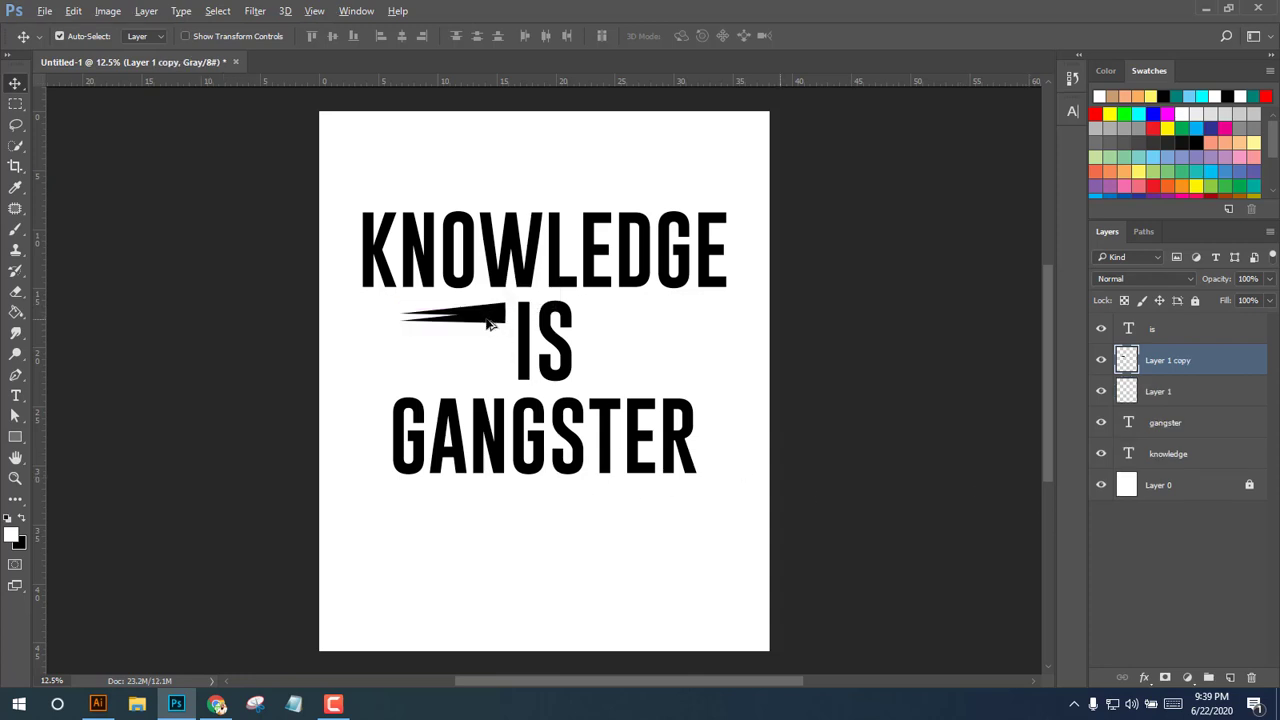
mouse_move(490, 323)
mouse_down()
mouse_move(480, 334)
mouse_move(492, 377)
mouse_up()
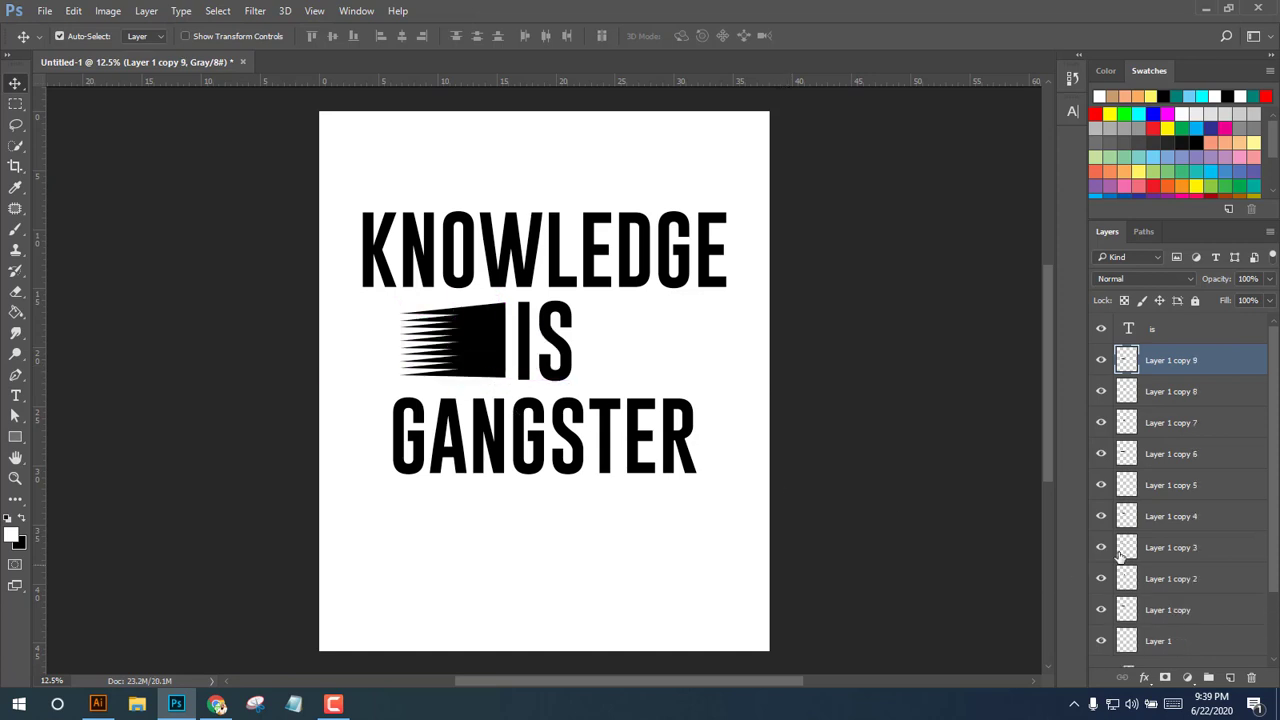
Group Layer 1 with its nine copies and widen the group slightly to the left.
scroll(1190, 560, down, 1)
scroll(1180, 595, down, 1)
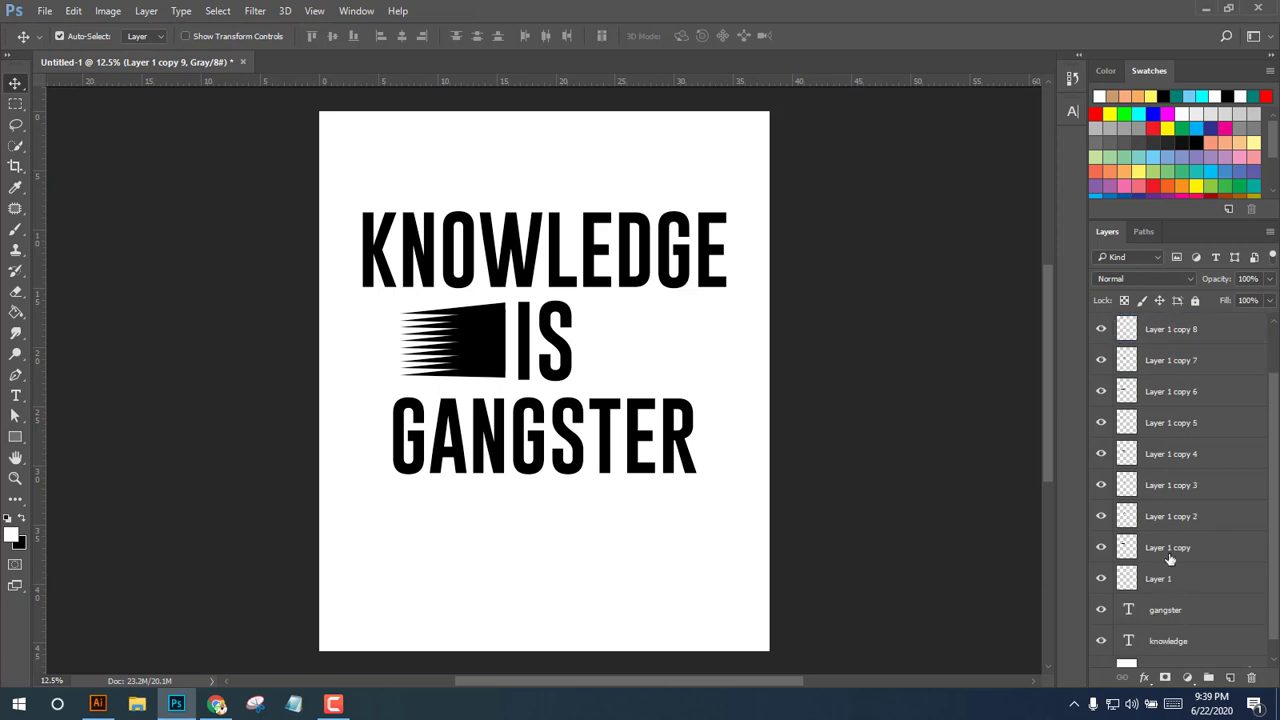
shift+click(1170, 559)
click(1101, 579)
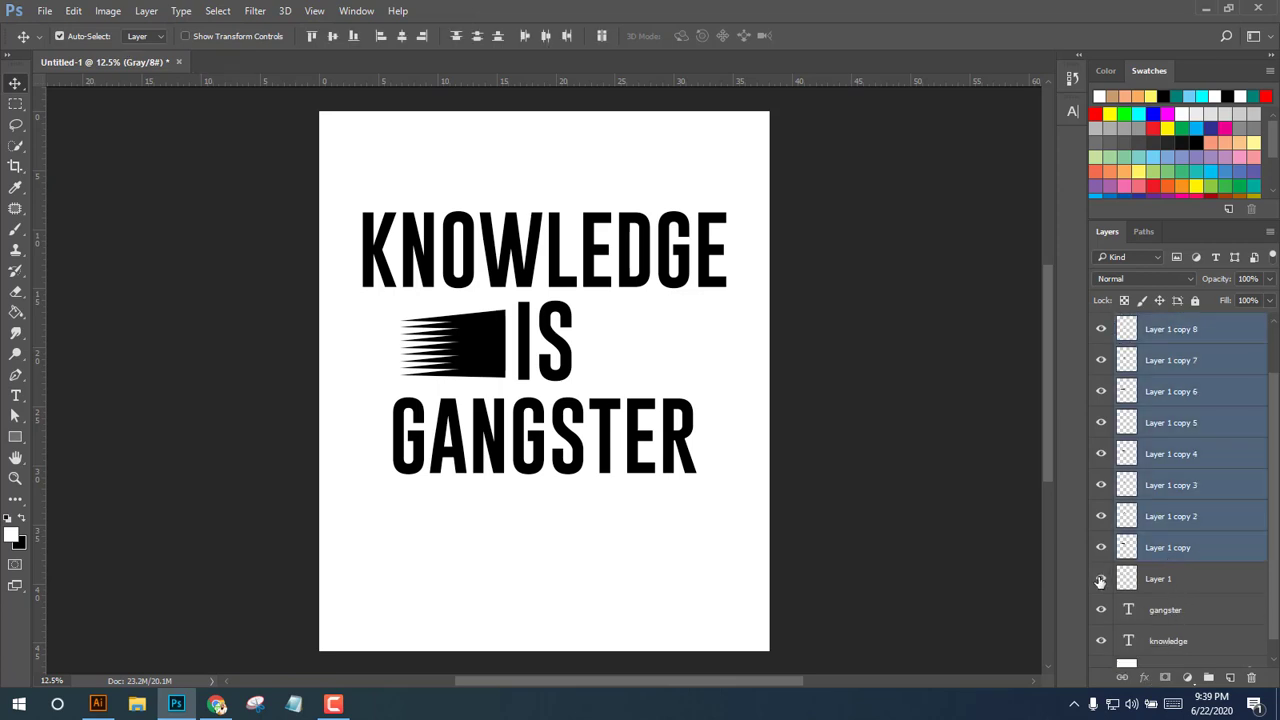
shift+click(1160, 585)
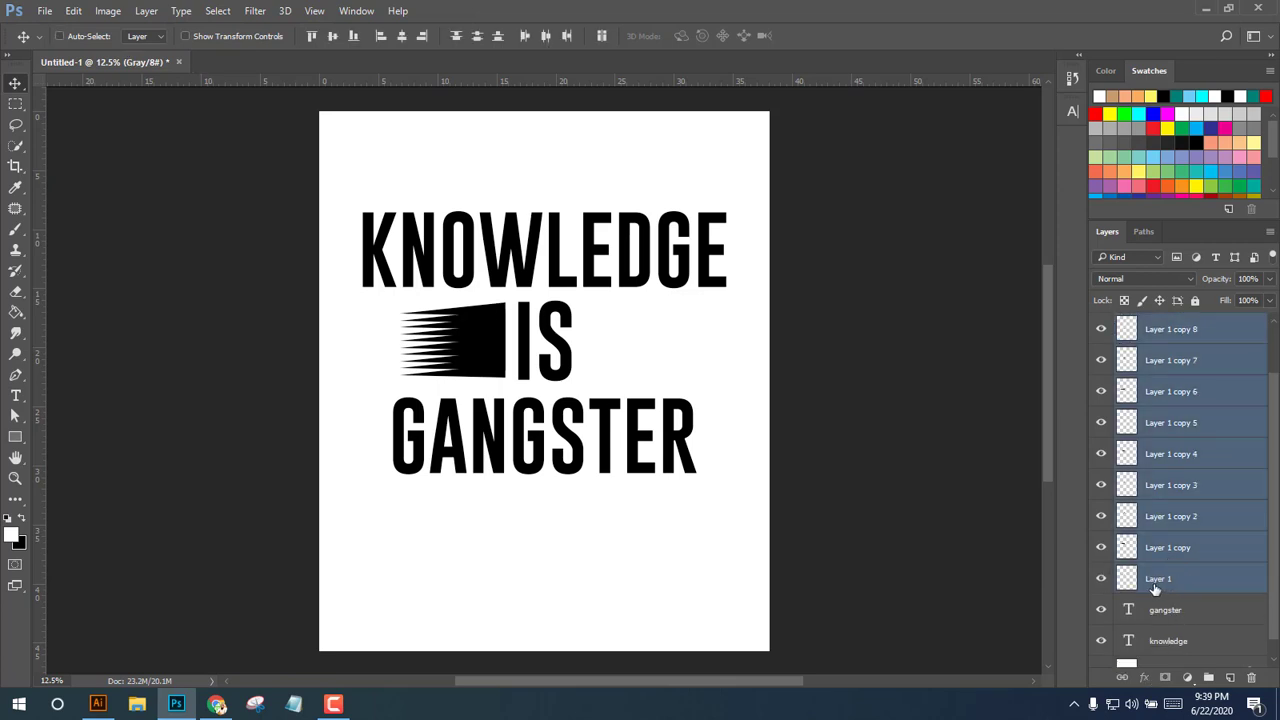
key(ctrl+g)
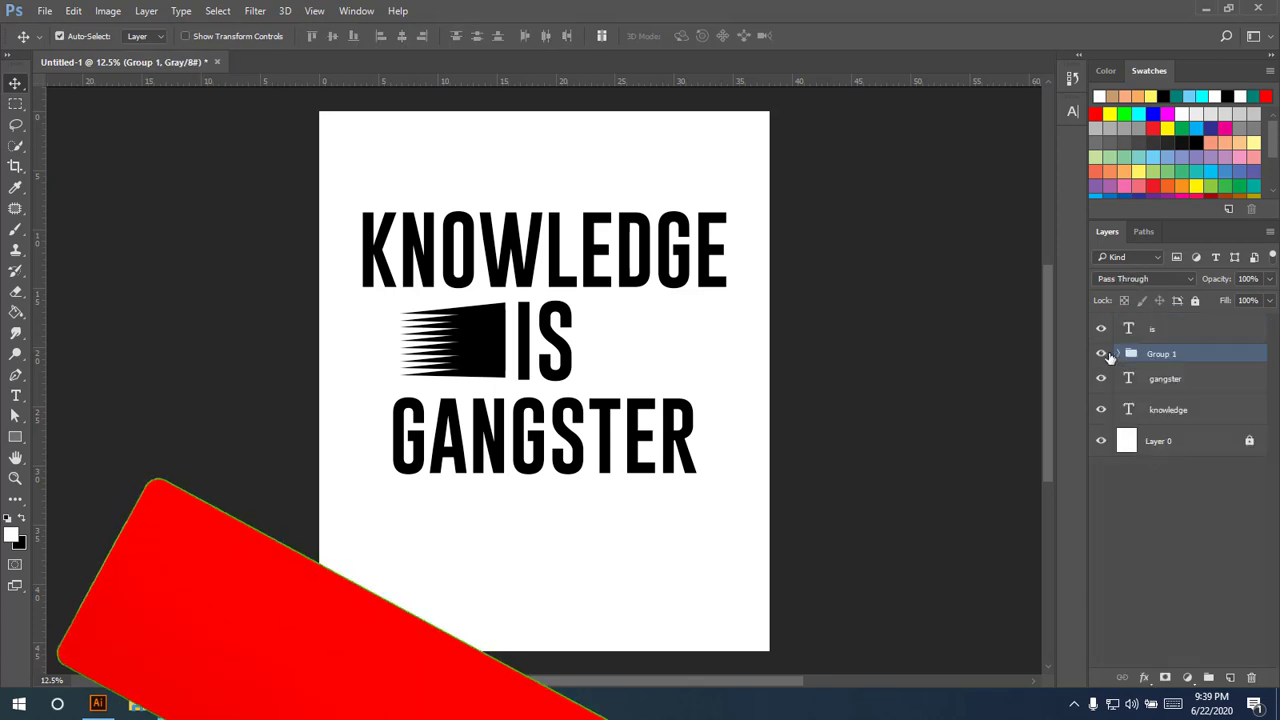
key(ctrl+t)
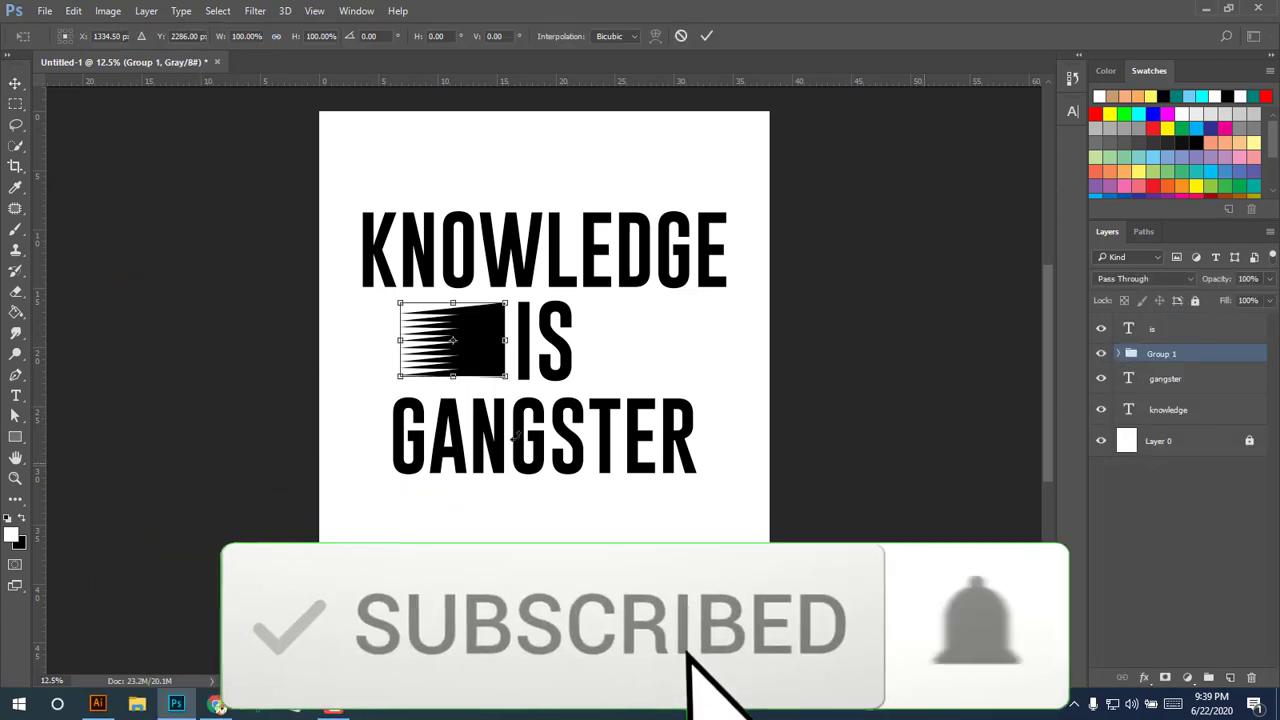
drag(396, 338, 389, 338)
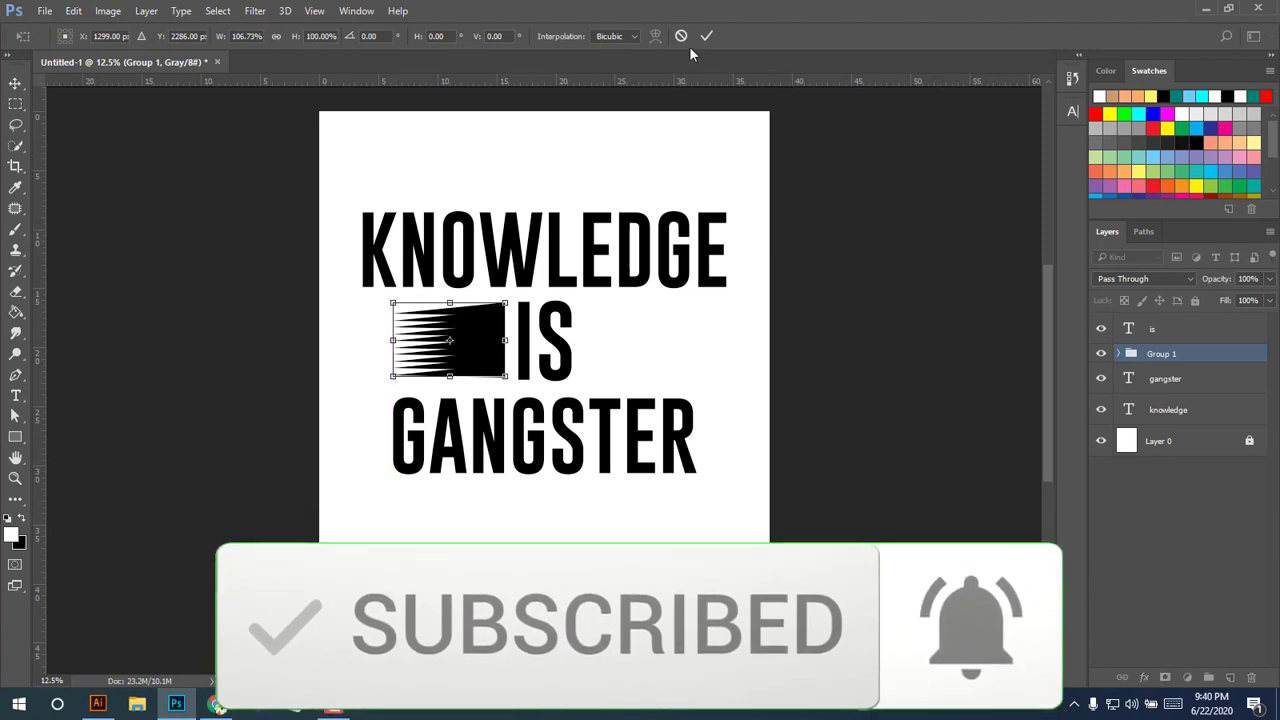
key(Return)
Merge Group 1 into a single streak layer.
drag(563, 363, 578, 619)
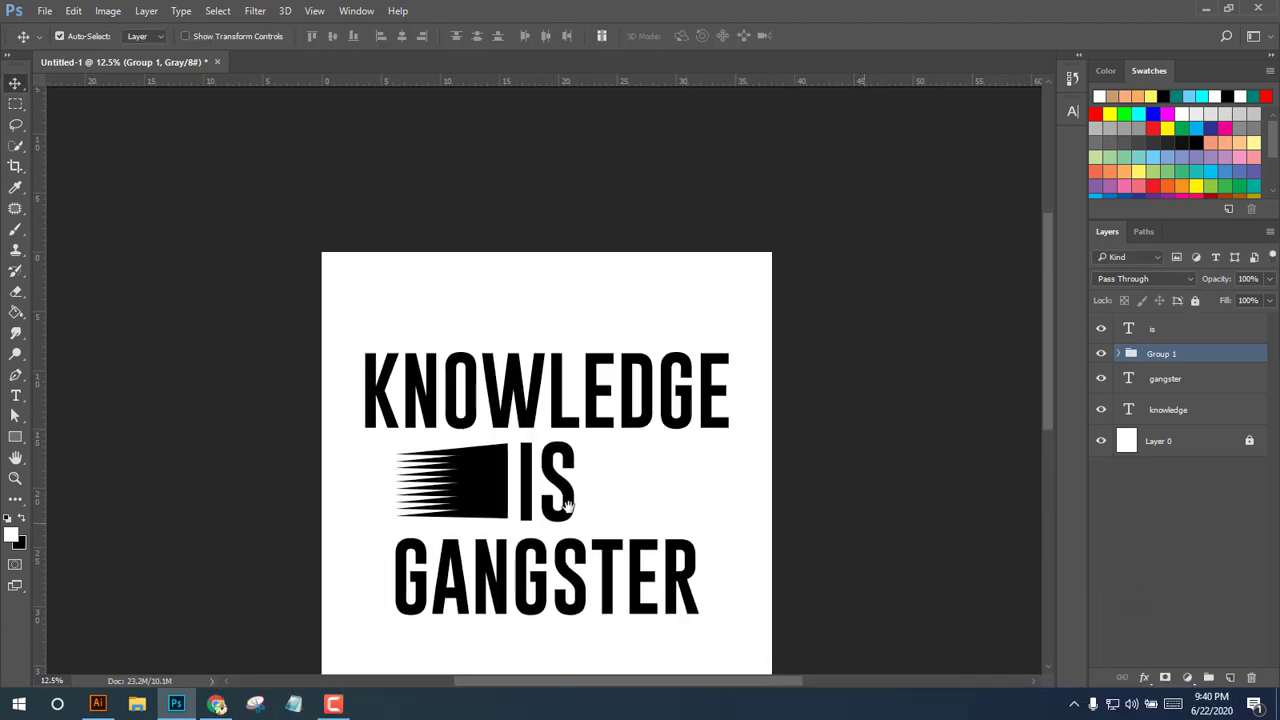
drag(515, 376, 465, 372)
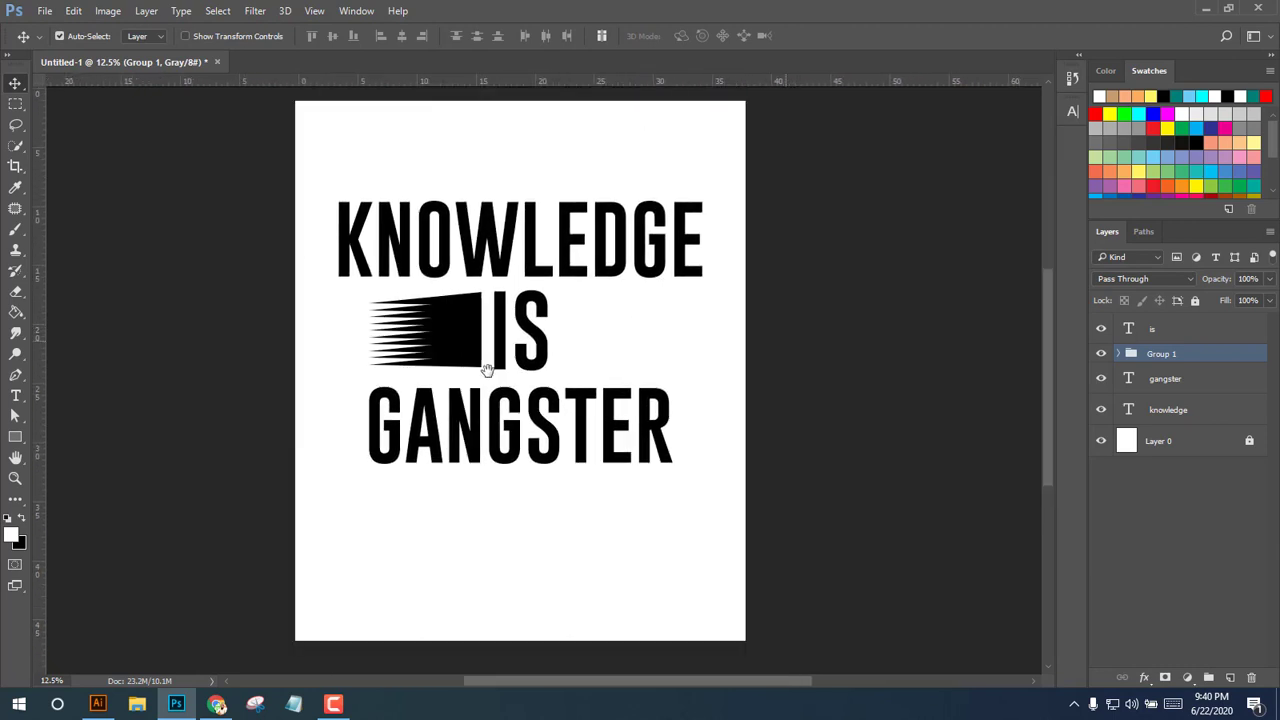
click(466, 372)
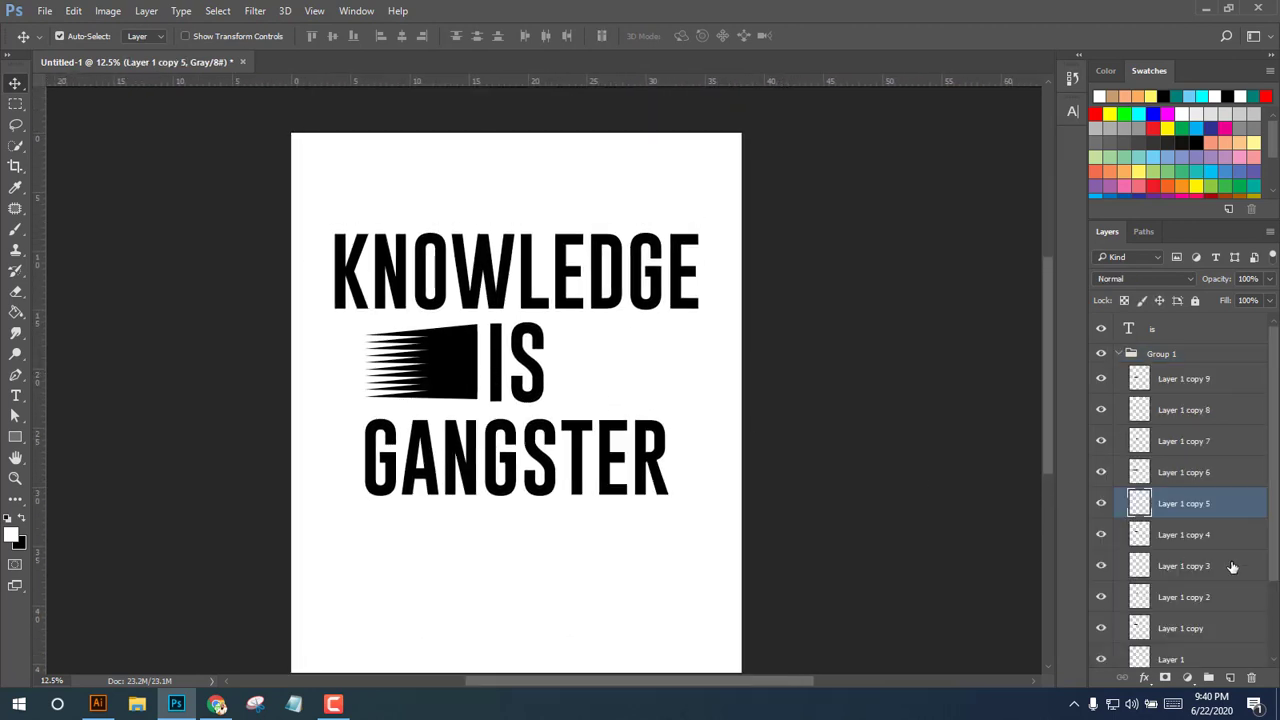
right_click(1166, 356)
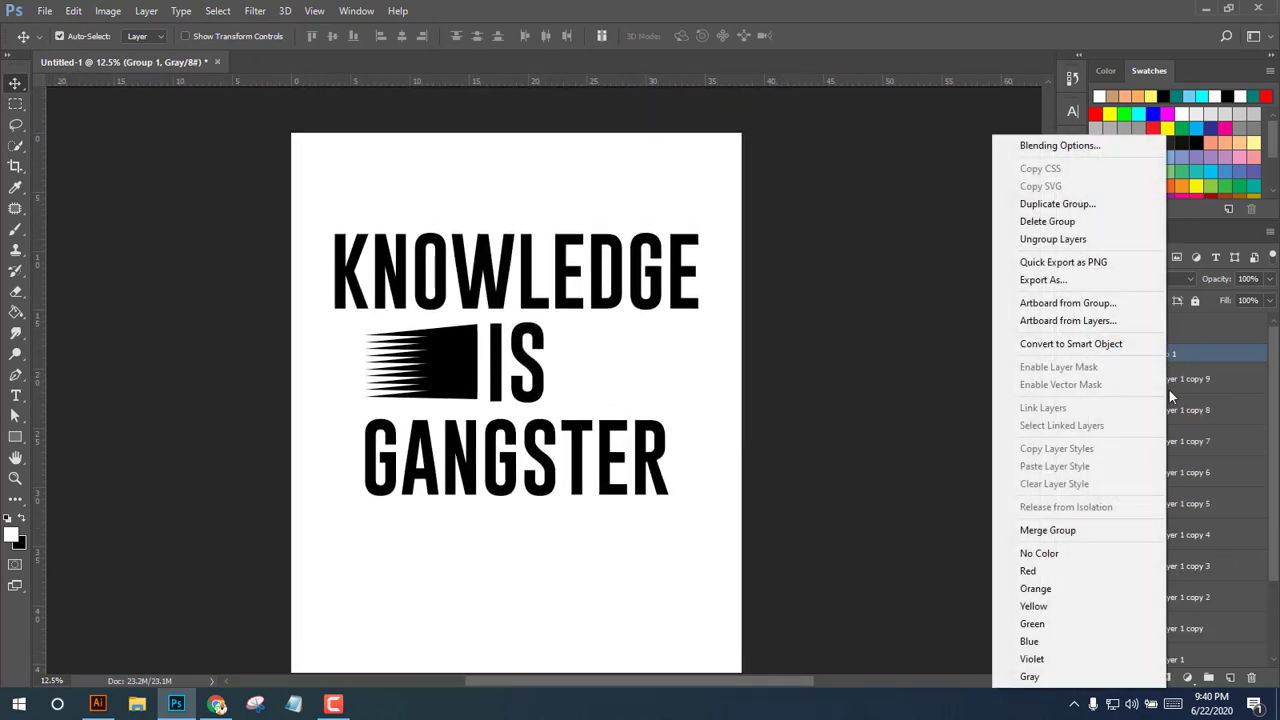
click(1045, 530)
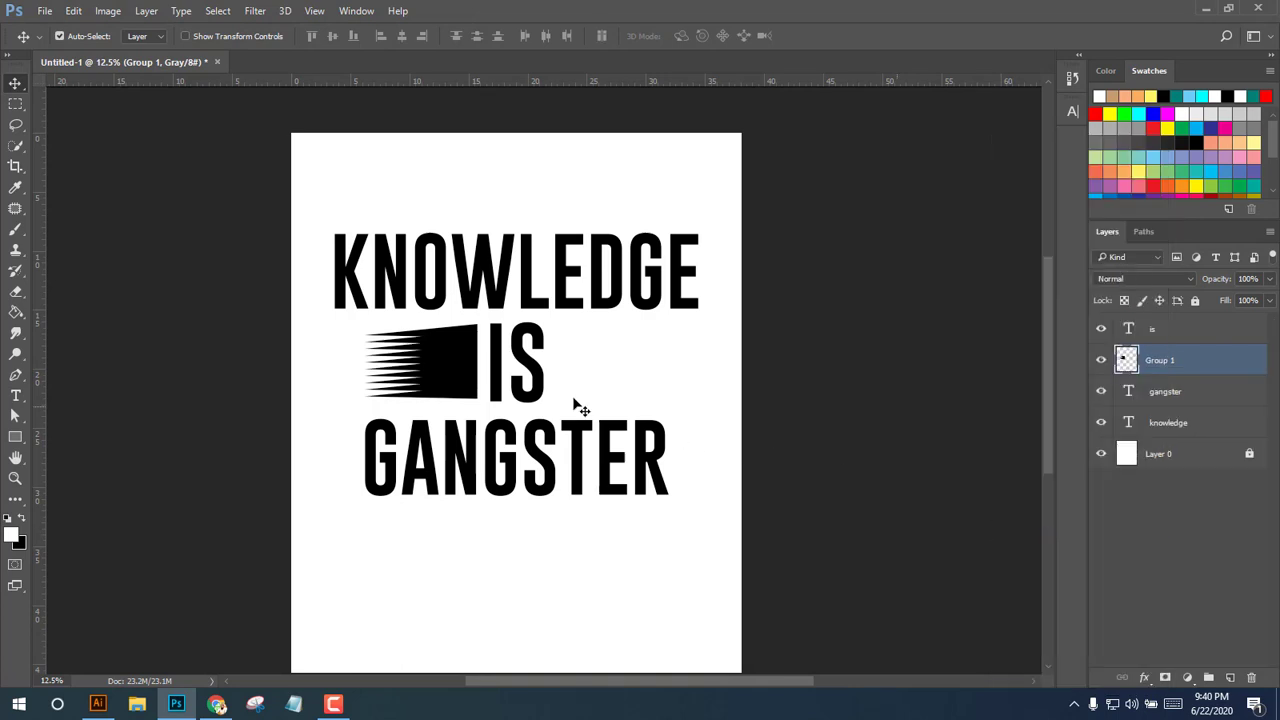
right_click(466, 366)
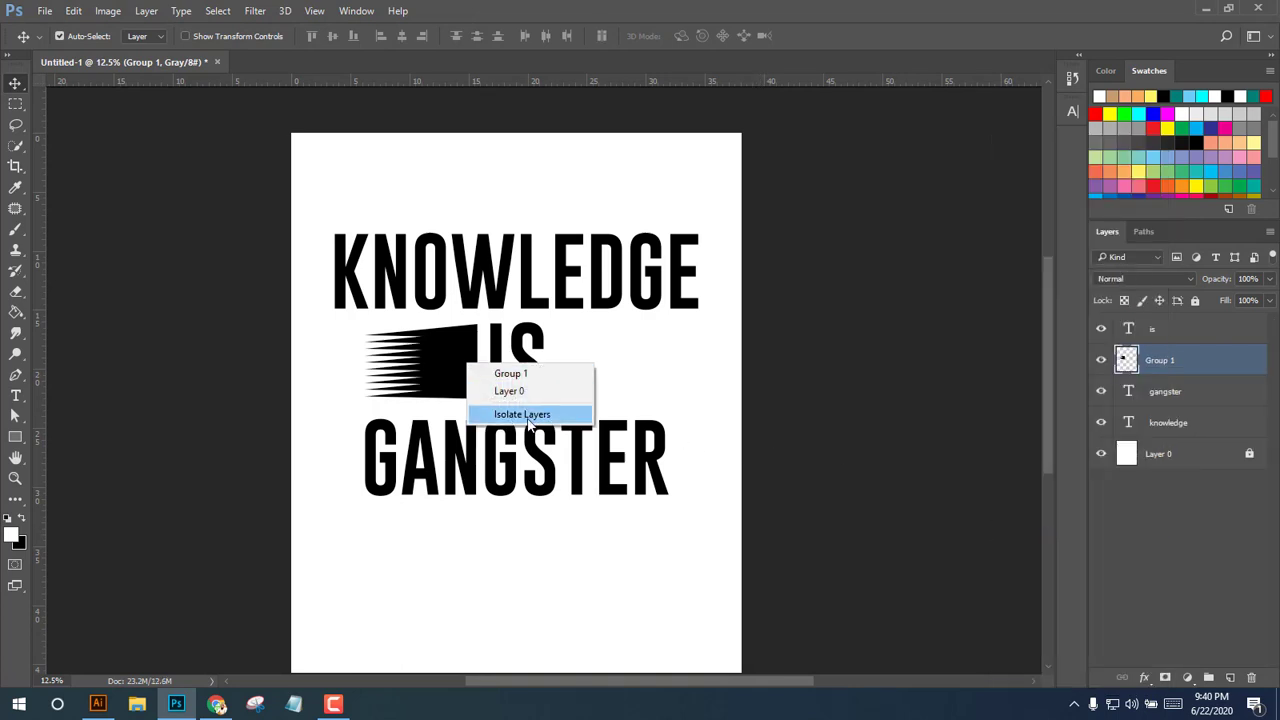
click(438, 368)
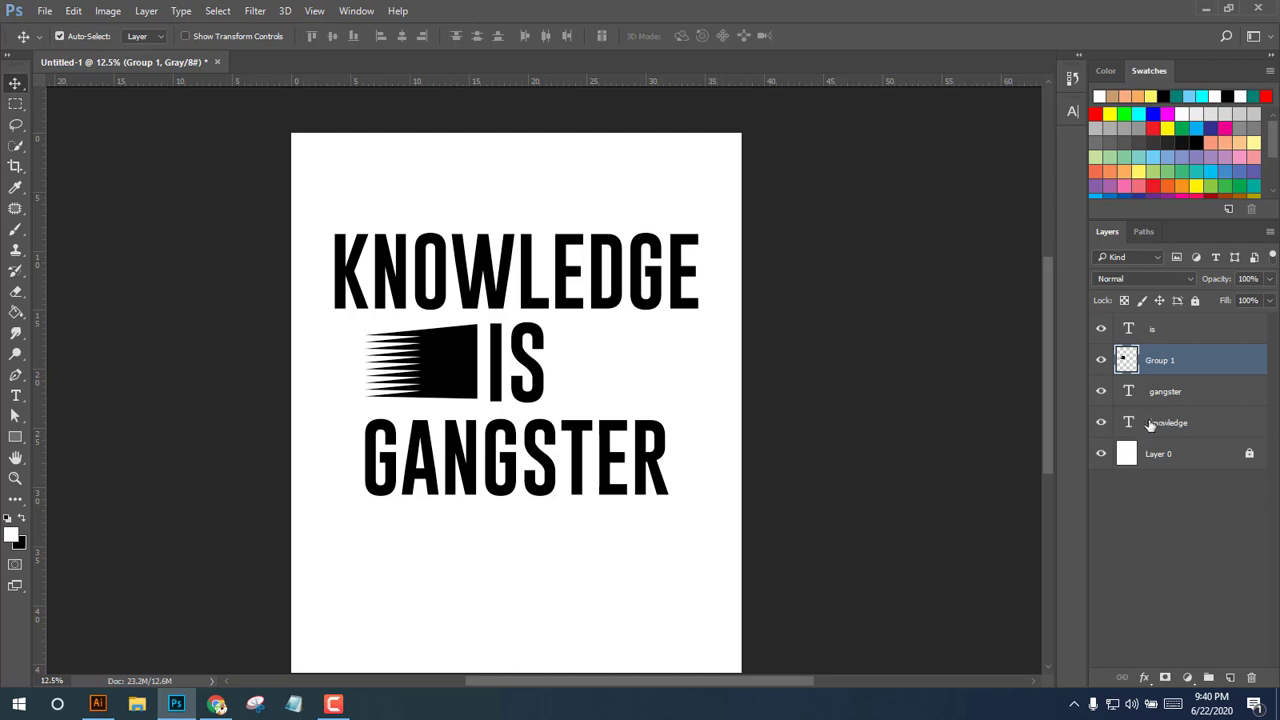
Try a vertical flip on the speed-lines graphic, then undo it and commit unchanged.
key(ctrl+t)
right_click(439, 364)
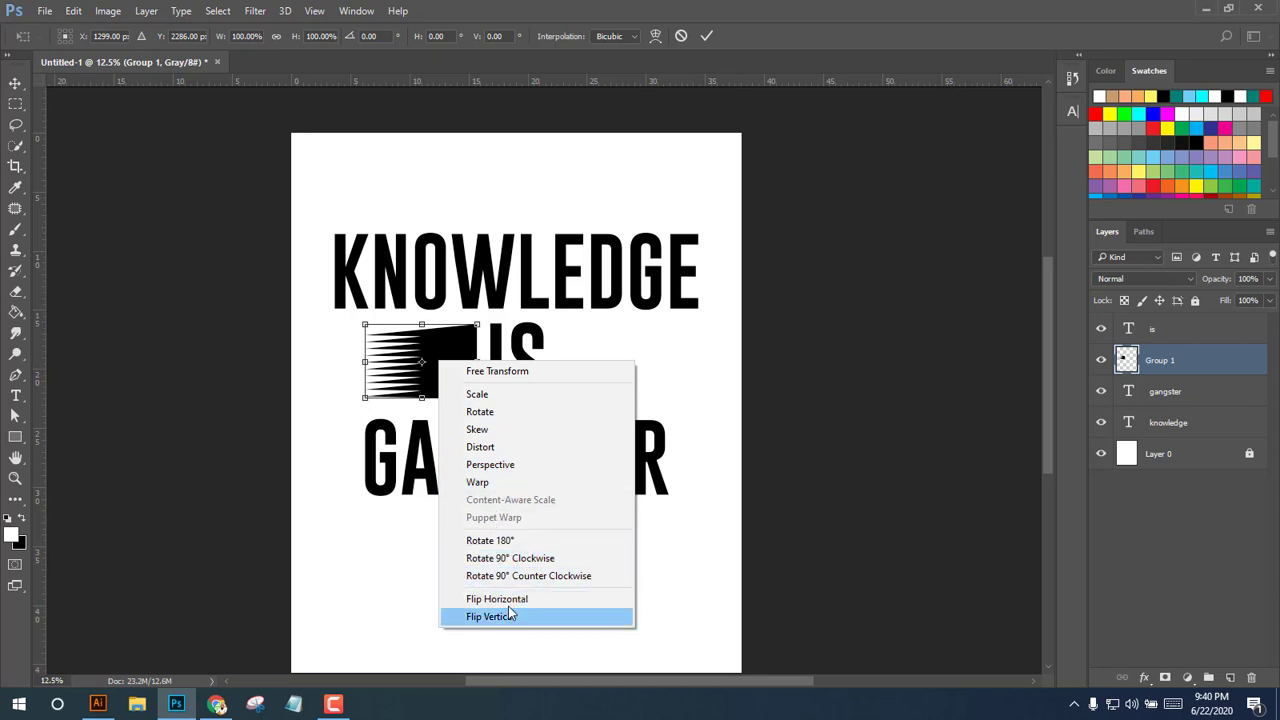
click(508, 617)
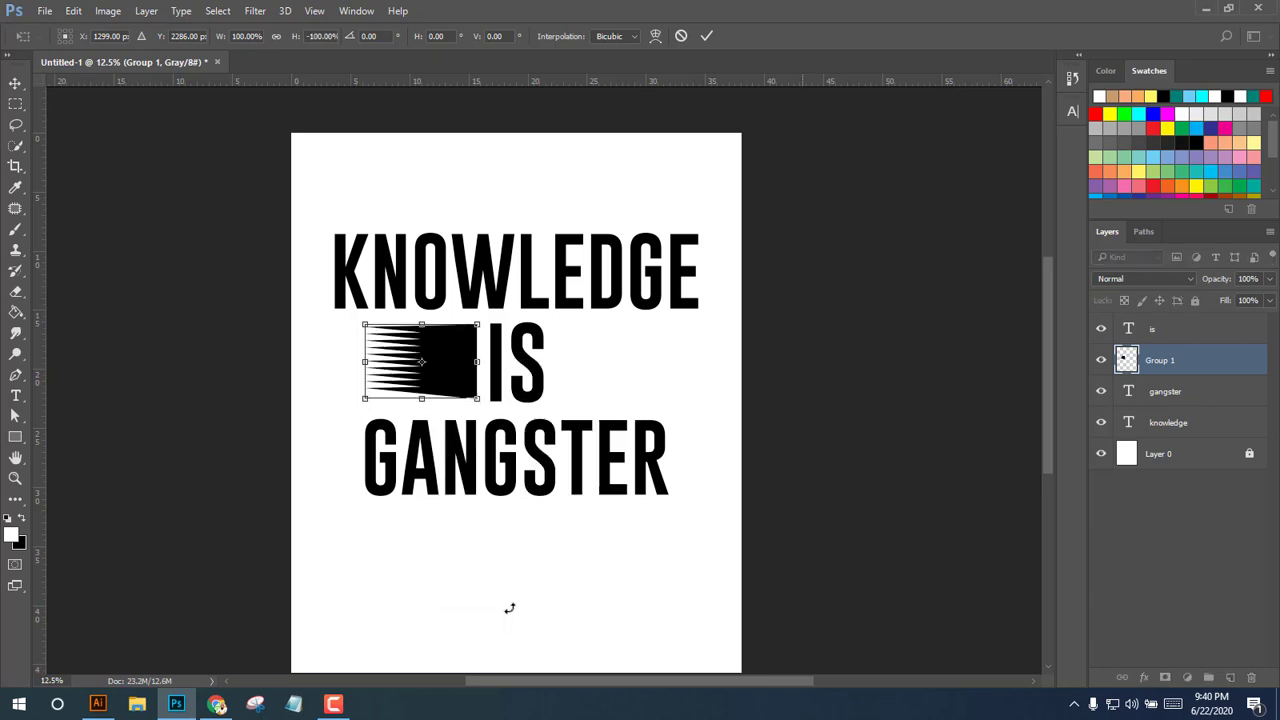
key(ctrl+z)
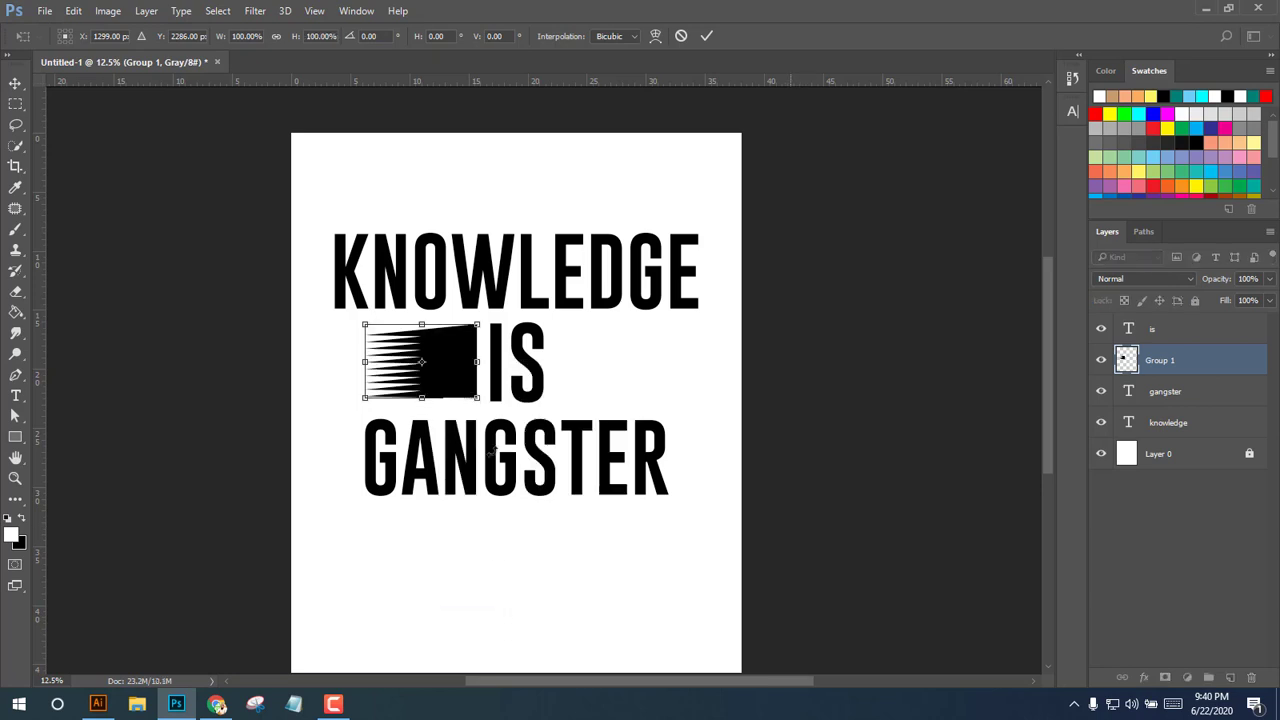
click(709, 36)
Duplicate the speed lines, flip the copy horizontally right of IS, and nudge GANGSTER up.
key(ctrl+j)
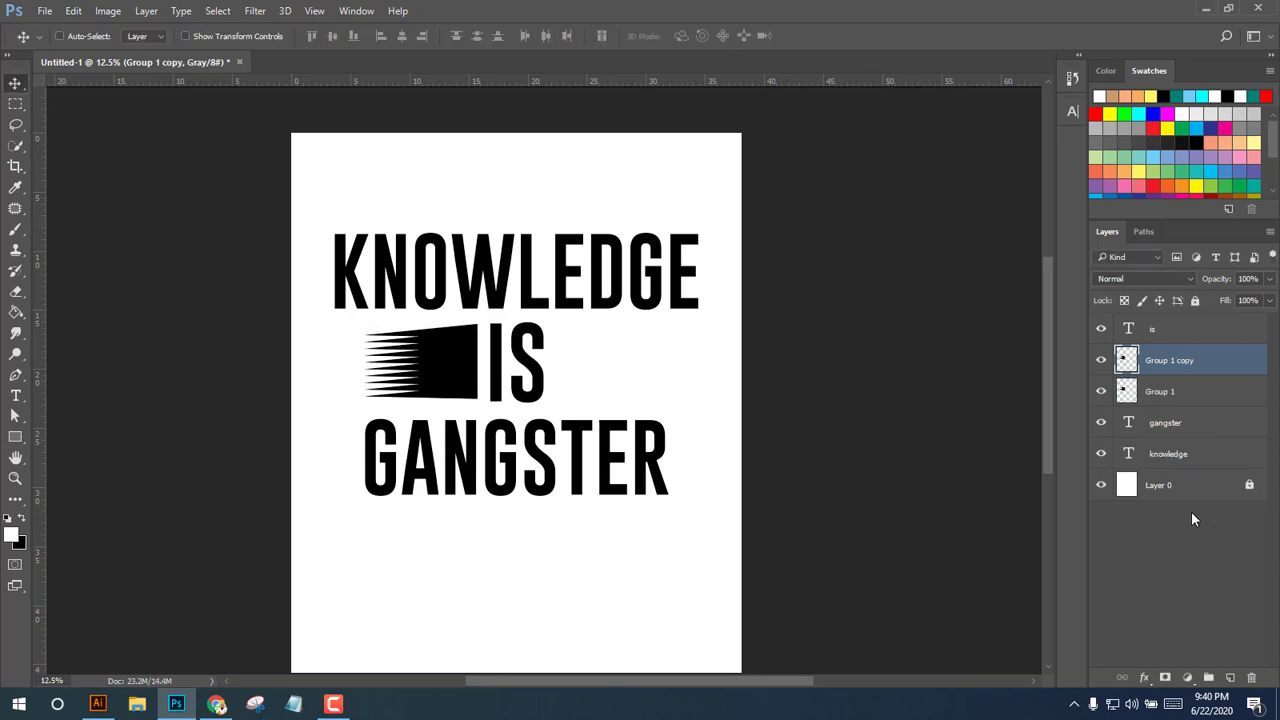
key(ctrl+t)
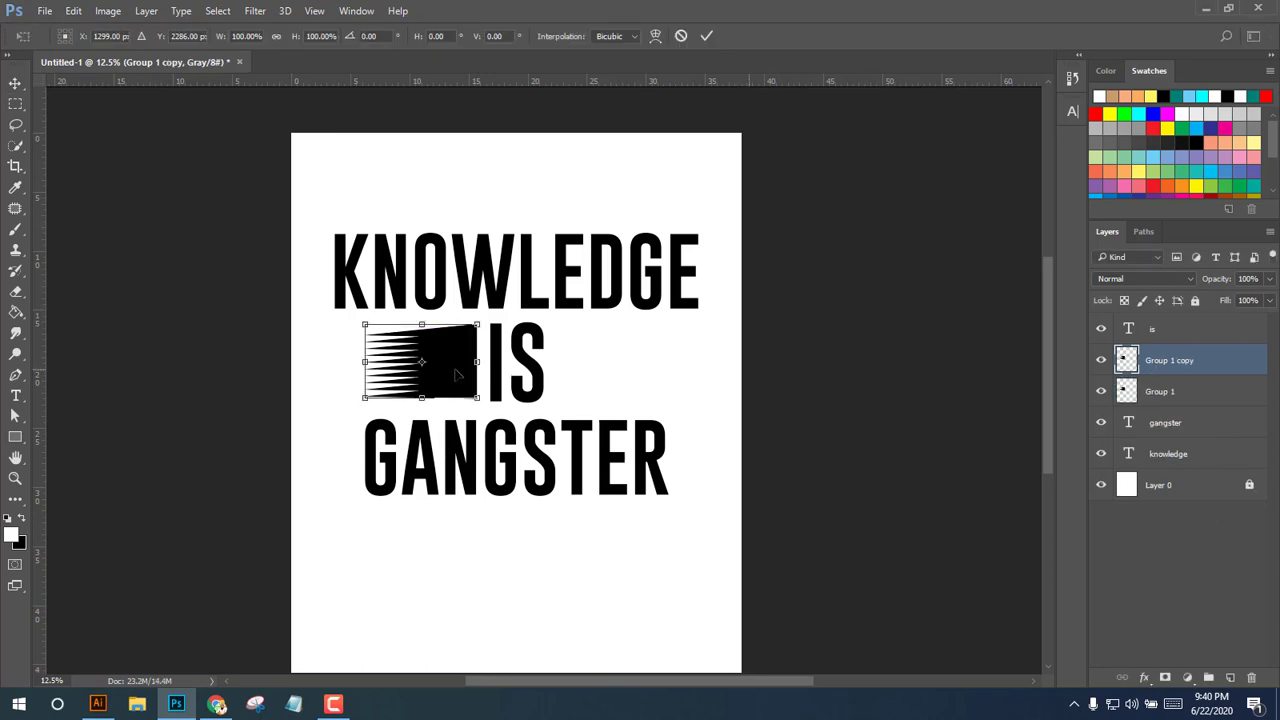
right_click(455, 372)
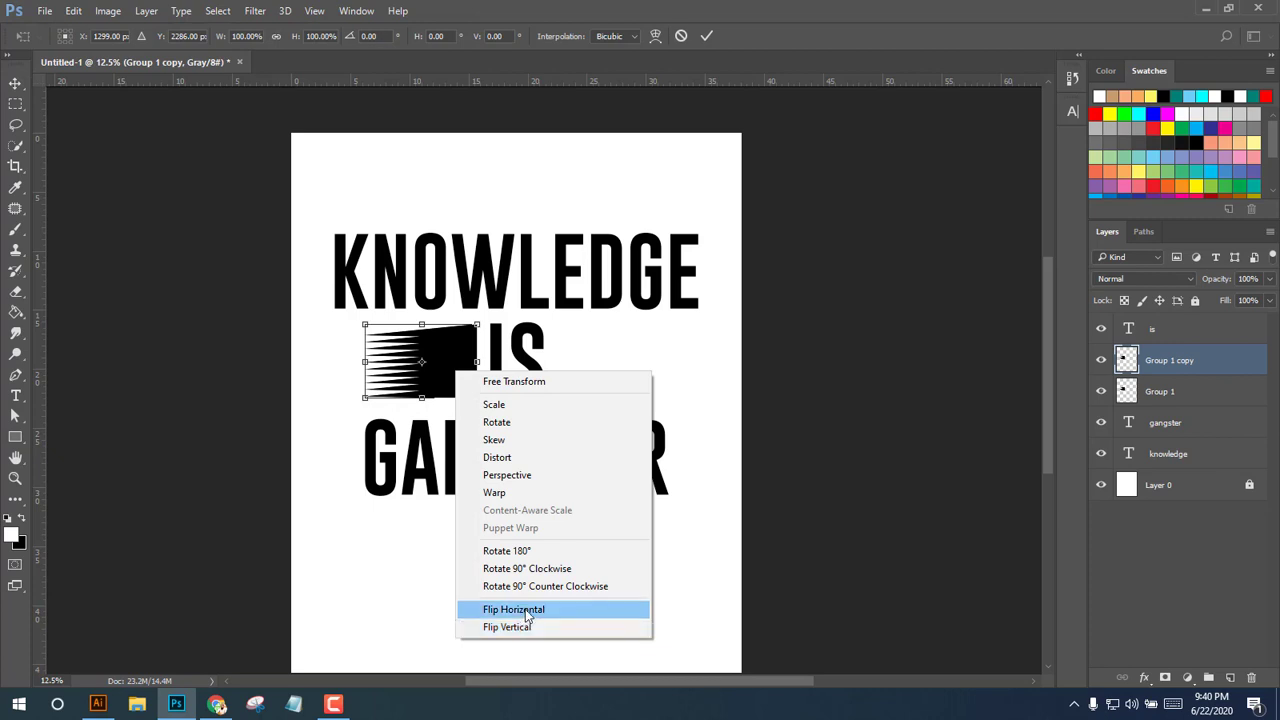
click(525, 609)
drag(408, 352, 600, 366)
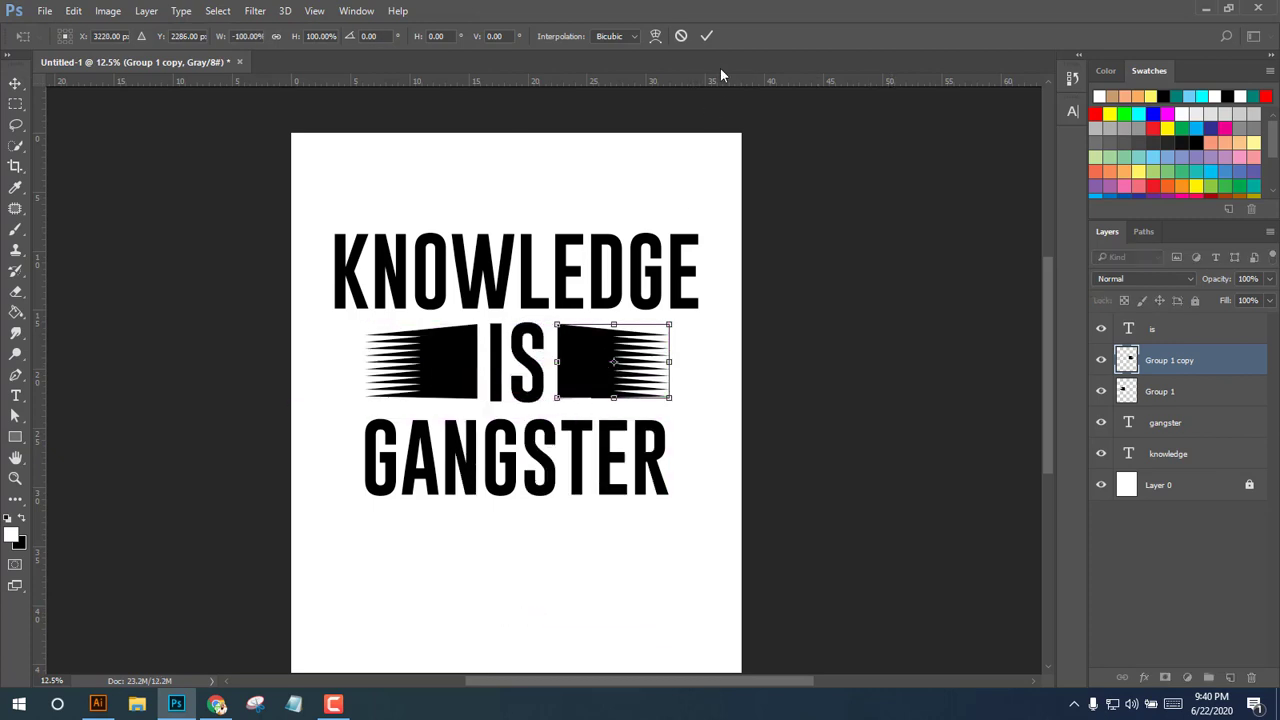
click(709, 35)
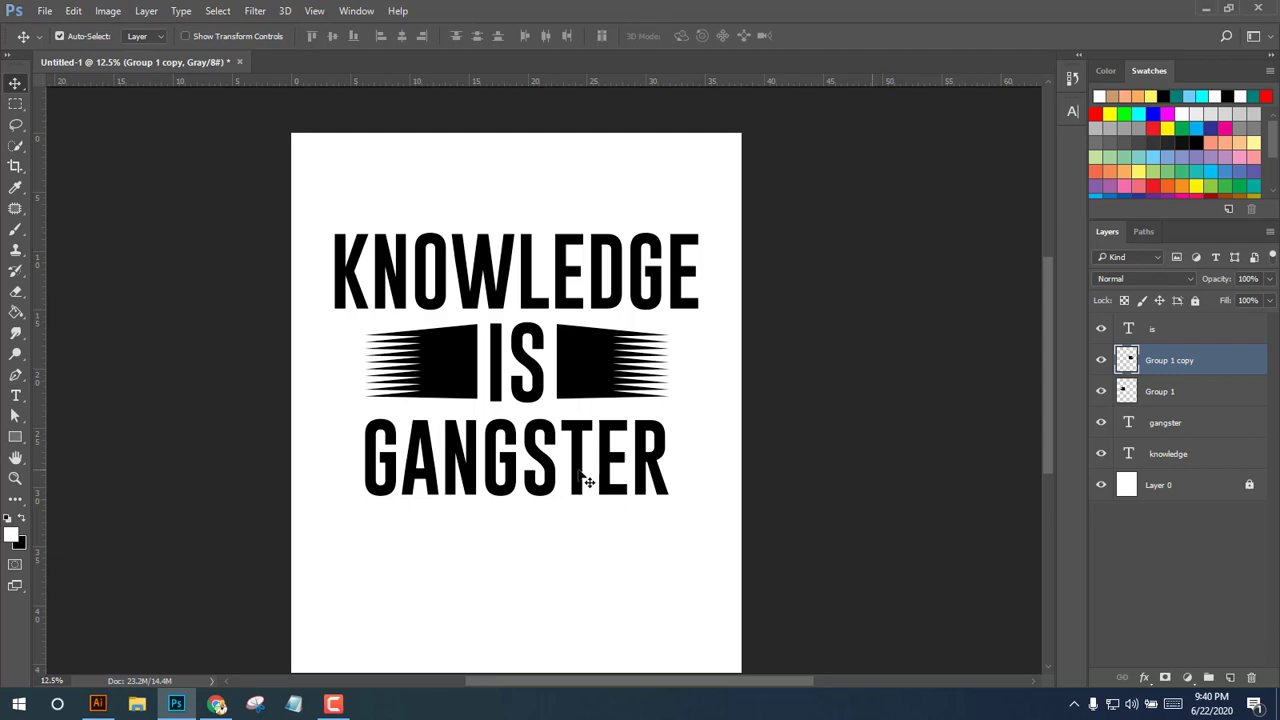
drag(588, 482, 578, 467)
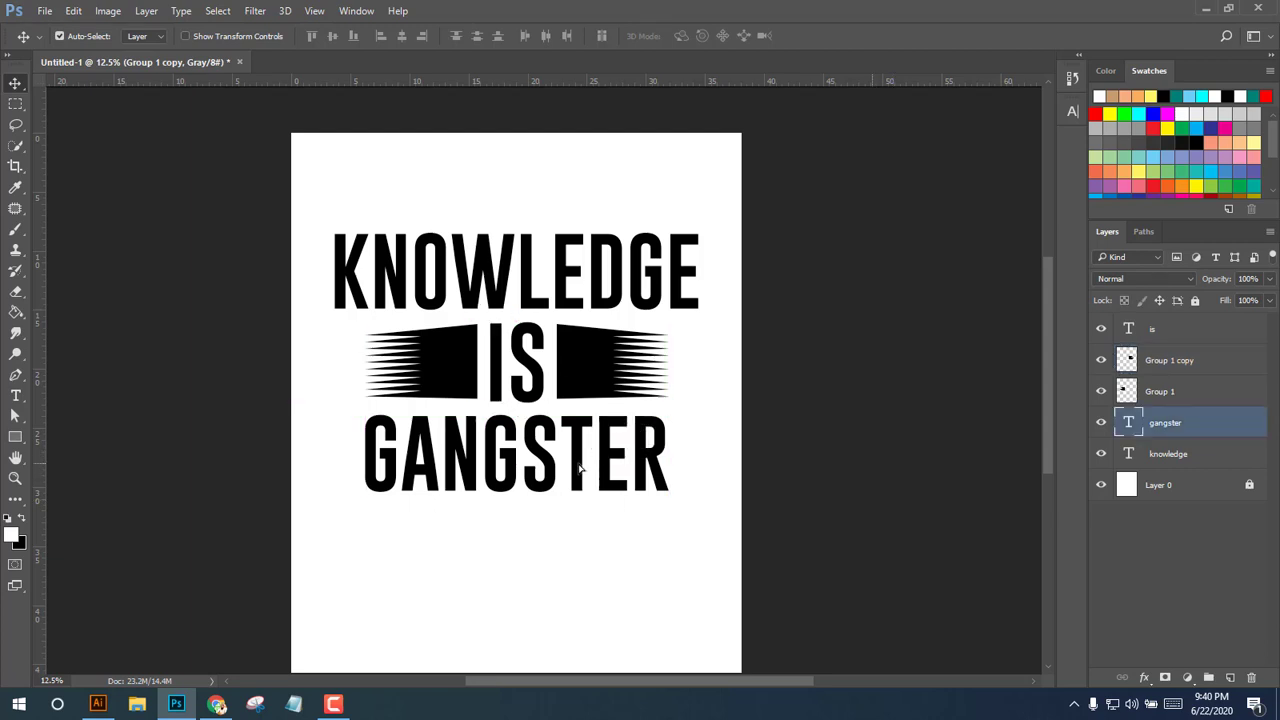
click(568, 290)
Scale the KNOWLEDGE word down to about 87% and apply it.
key(ctrl+t)
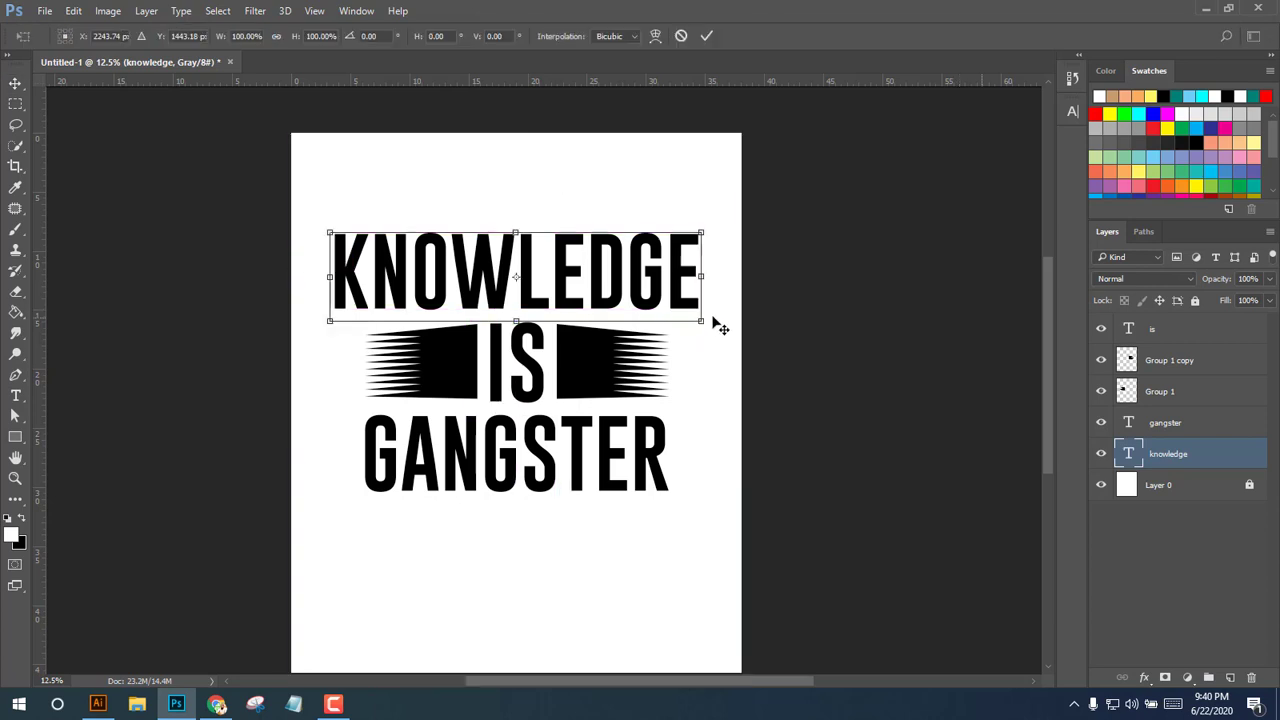
drag(701, 321, 673, 354)
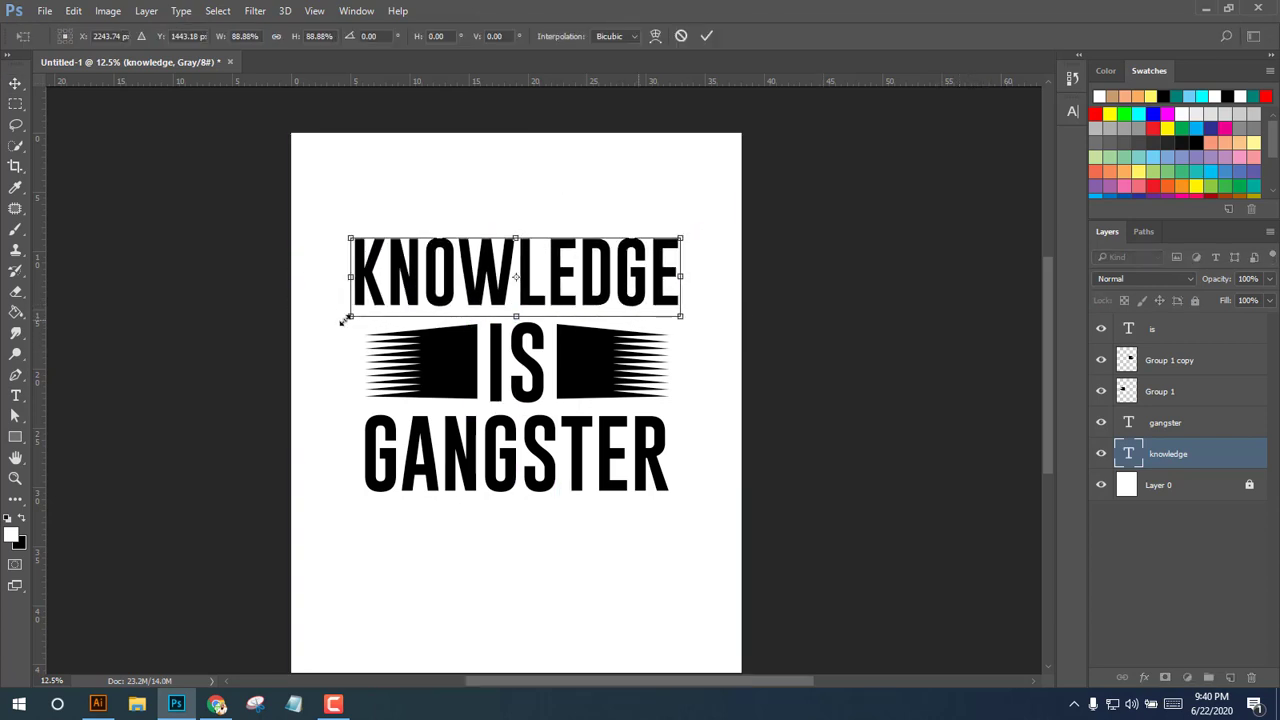
drag(350, 317, 357, 314)
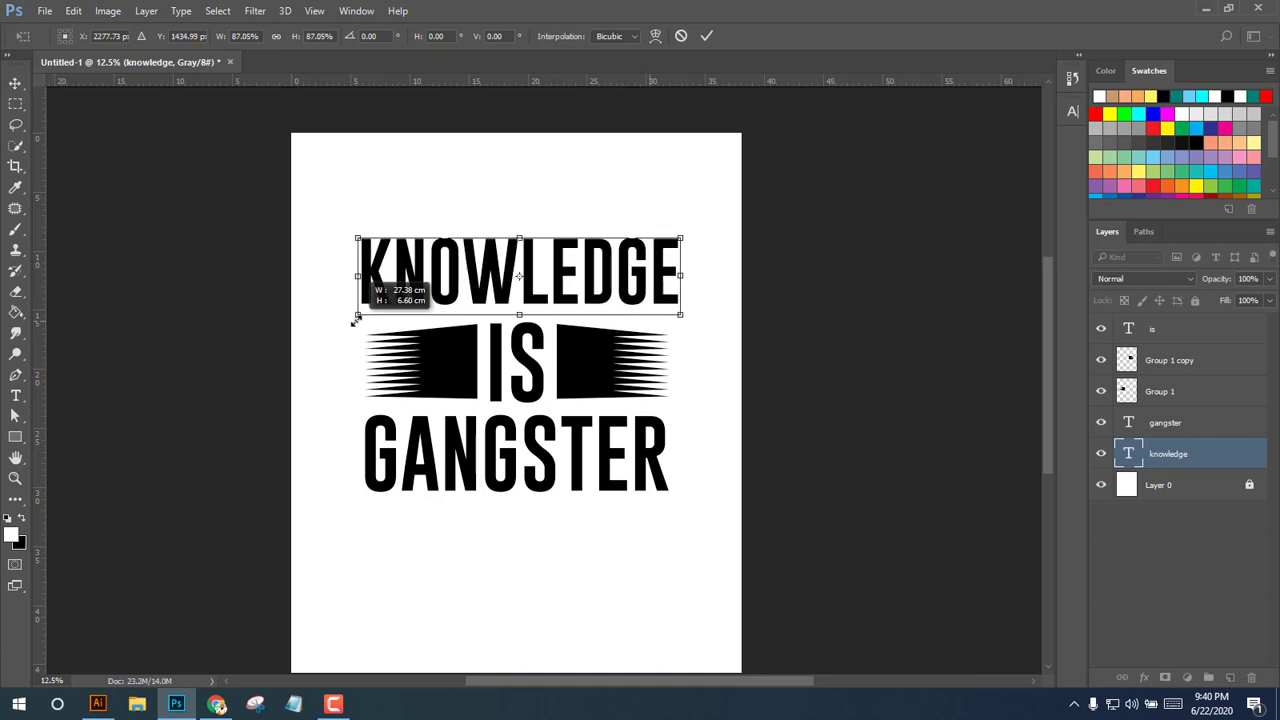
click(661, 36)
click(657, 38)
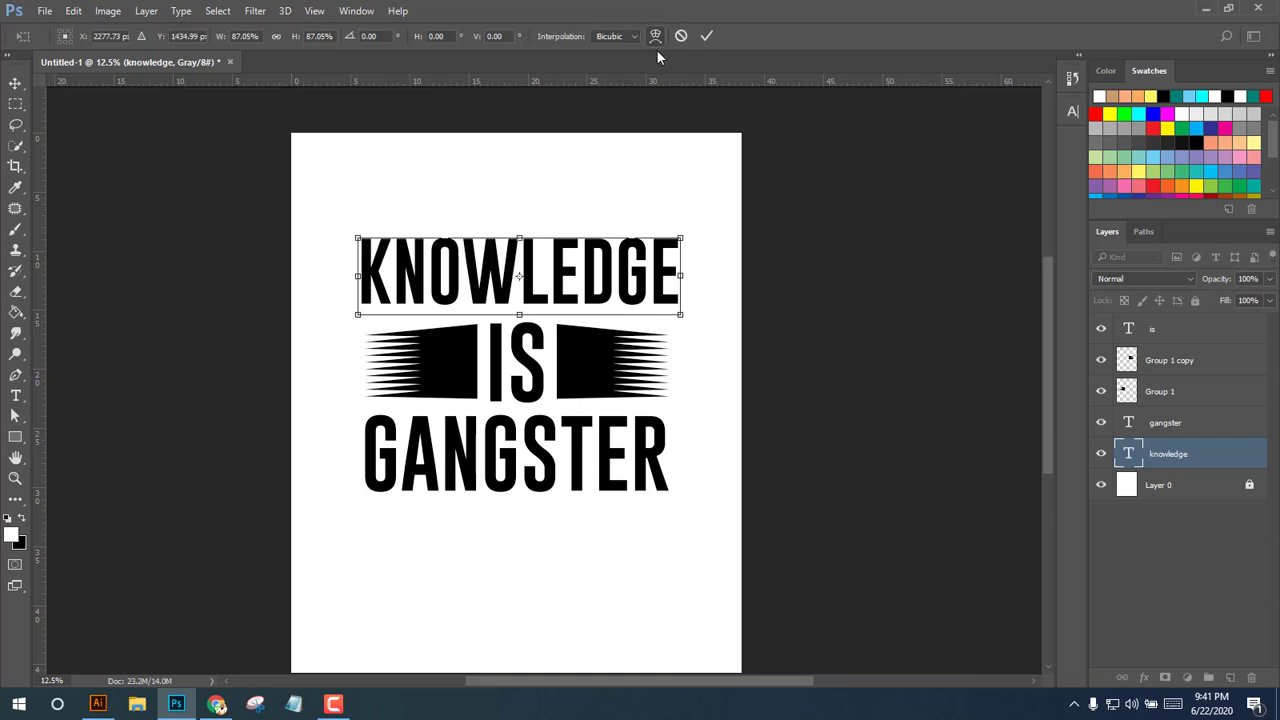
key(Return)
Attempt to warp the KNOWLEDGE type, which is unavailable, and commit the transform.
key(ctrl+t)
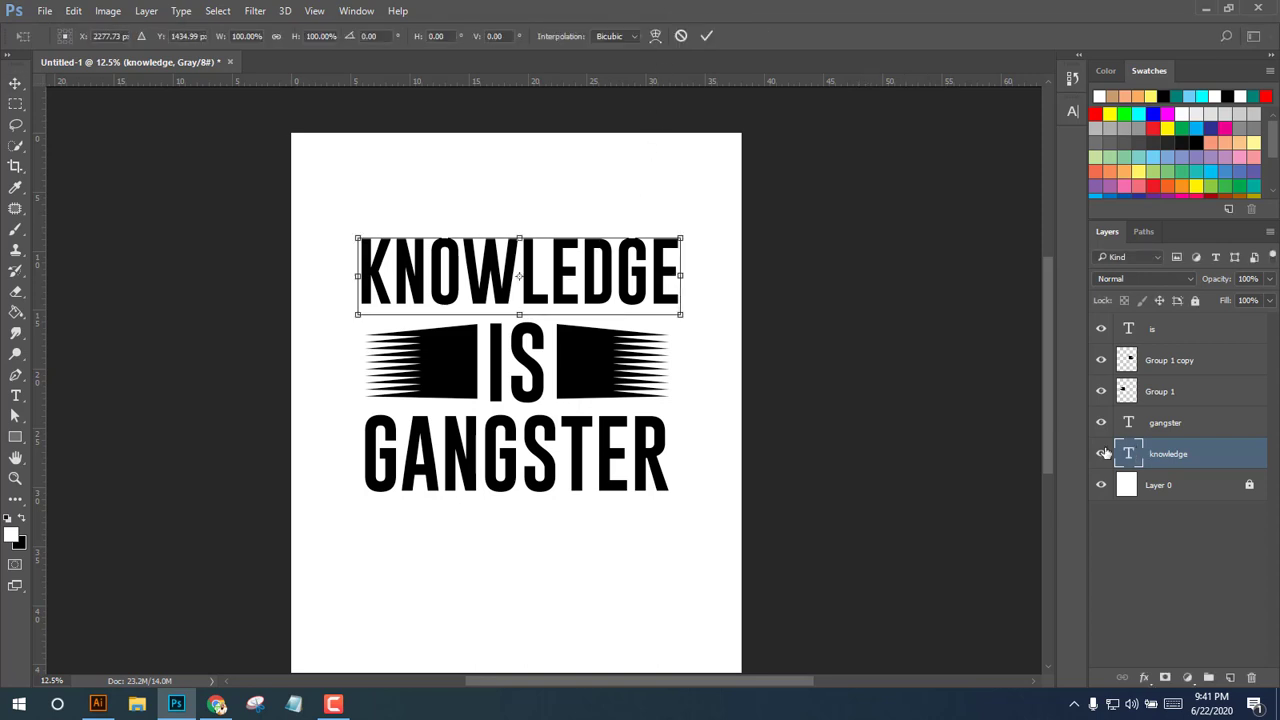
click(660, 37)
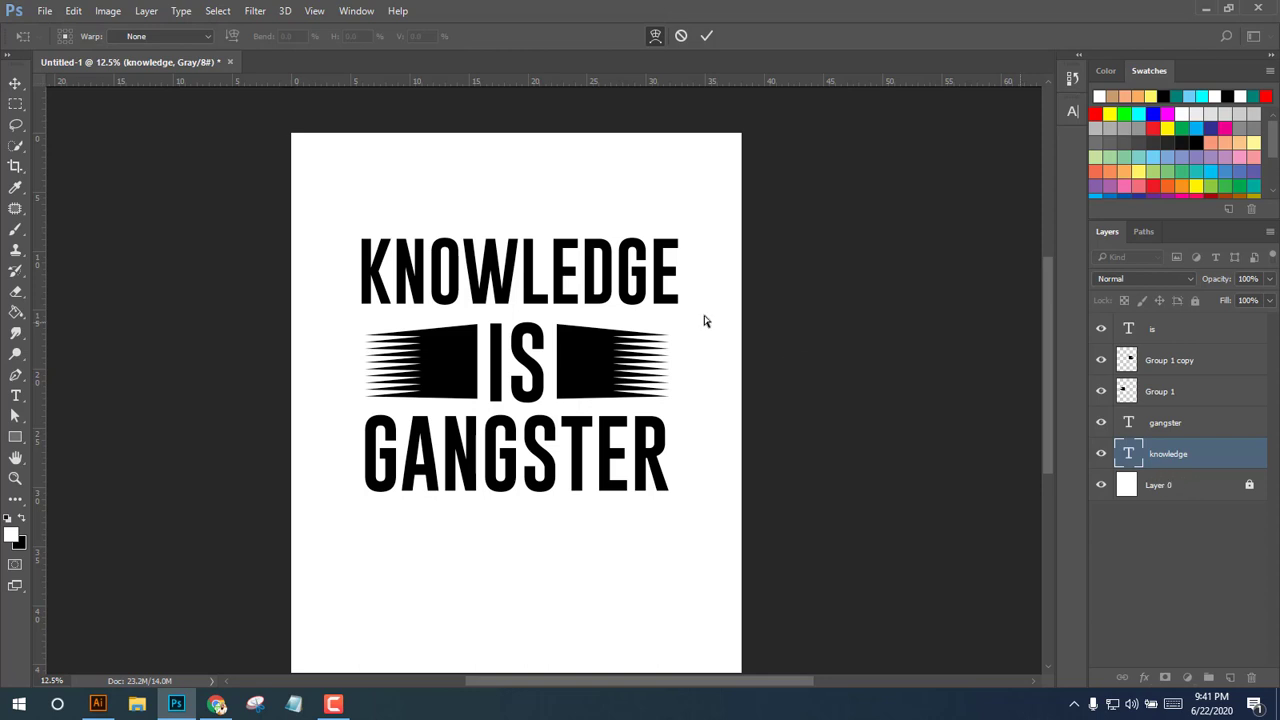
right_click(608, 277)
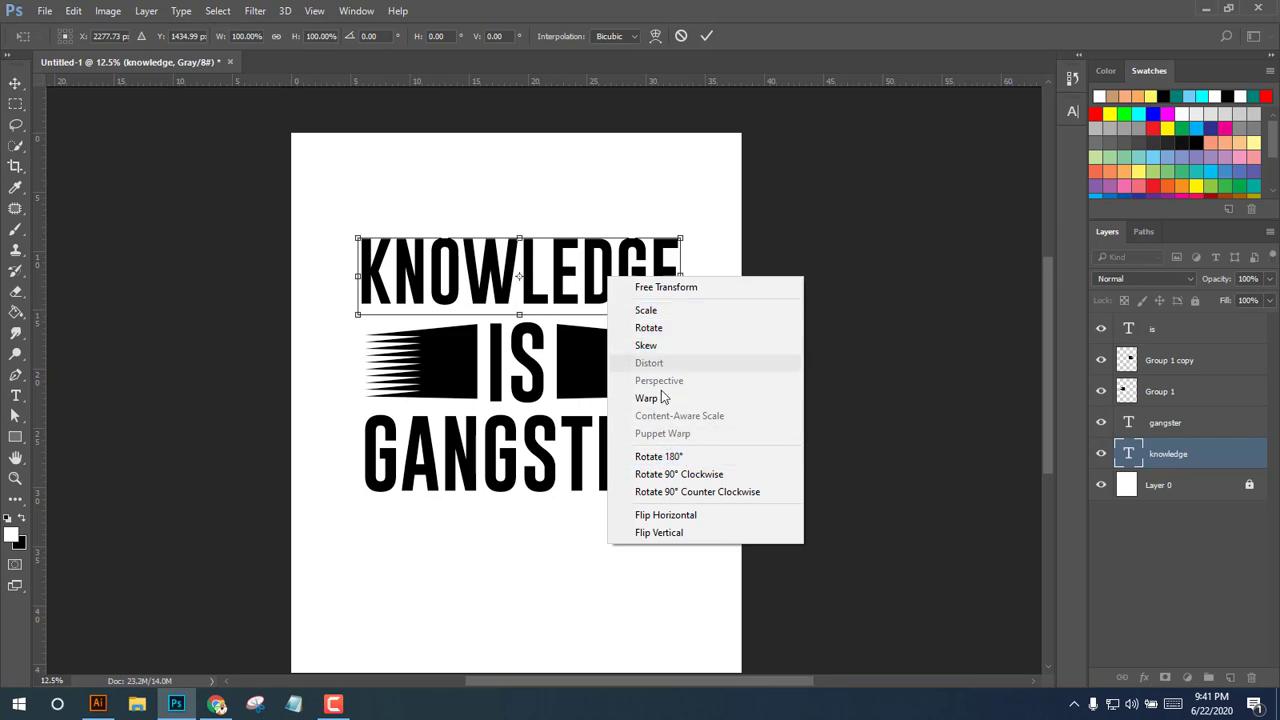
click(710, 38)
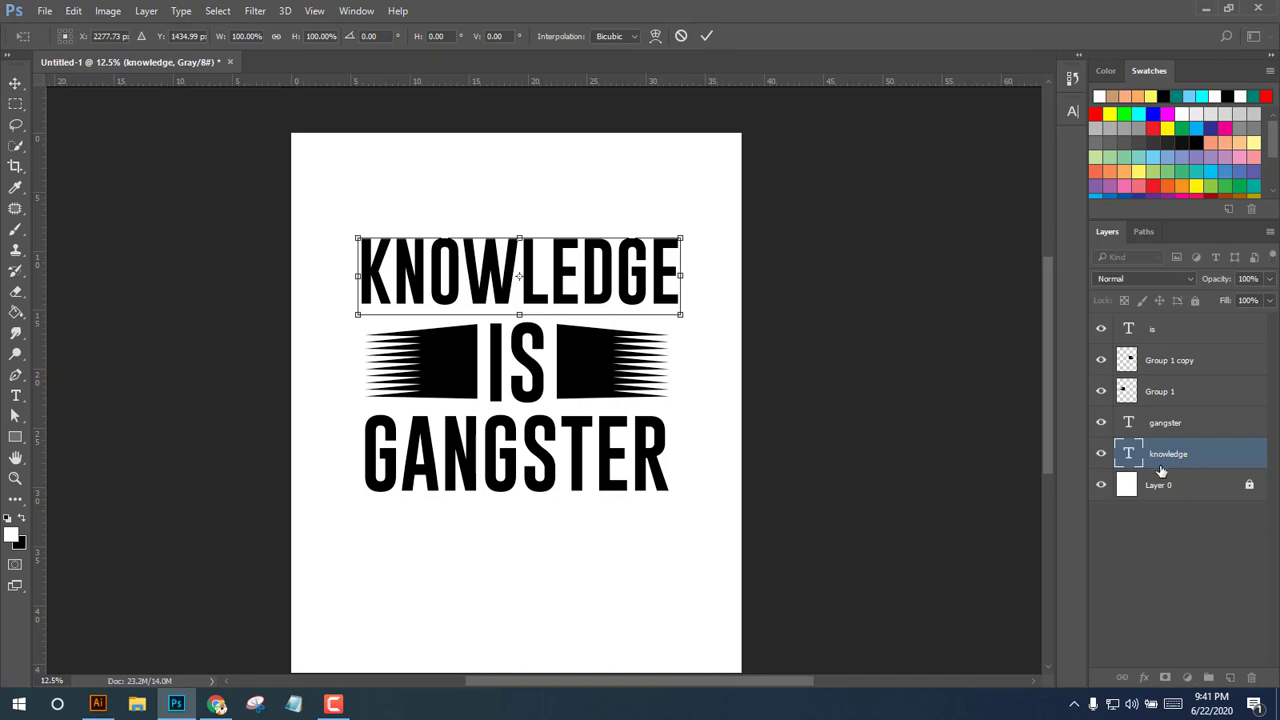
click(706, 36)
Rasterize the knowledge type layer and put it into Warp transform mode.
right_click(1206, 457)
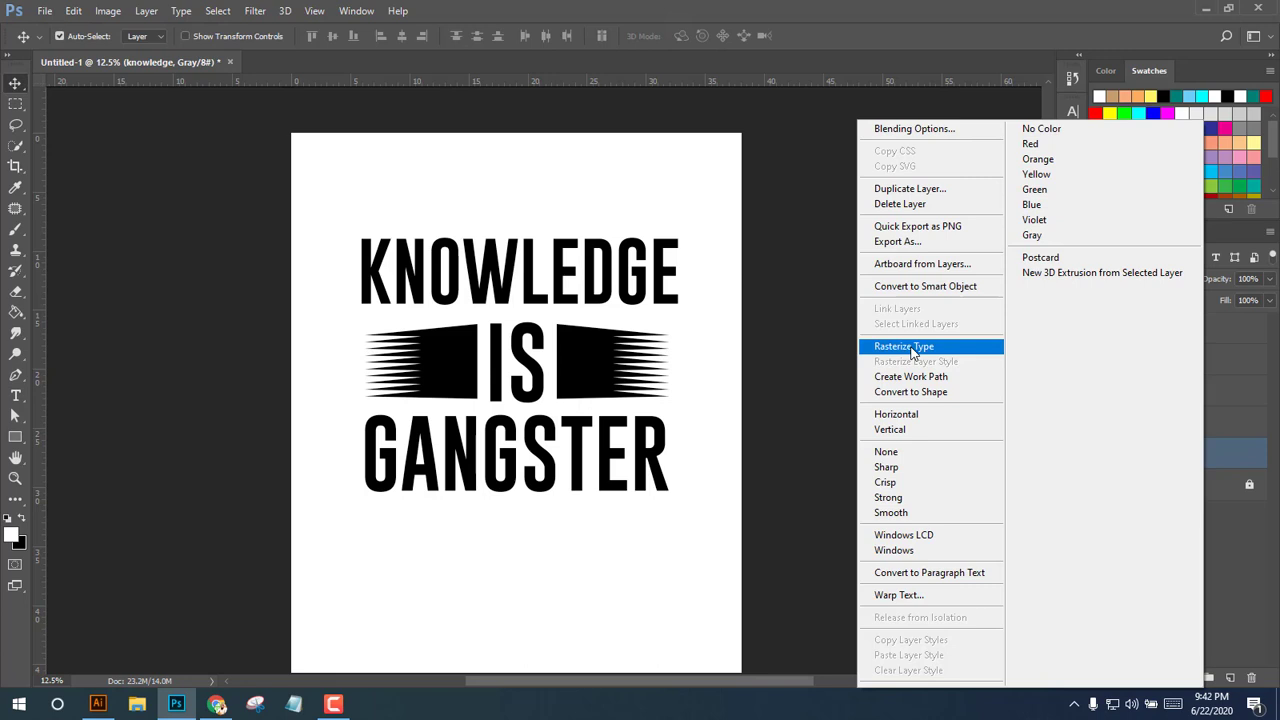
click(905, 346)
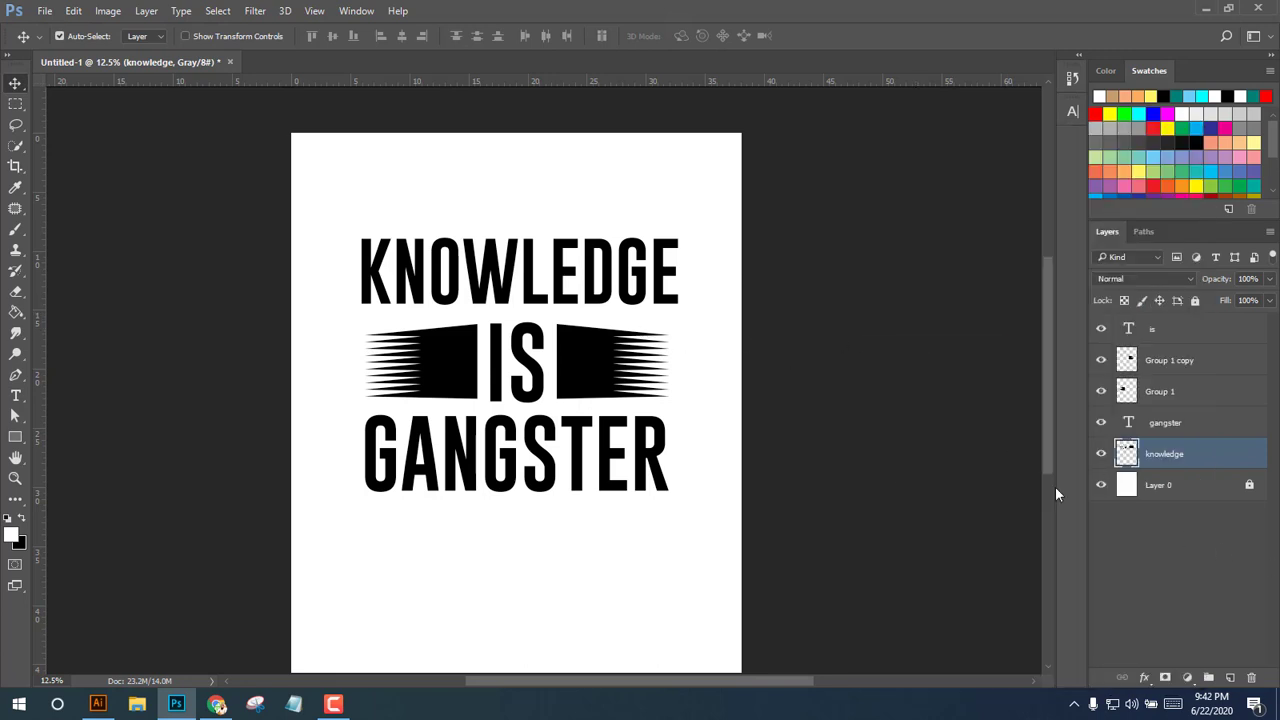
key(ctrl+t)
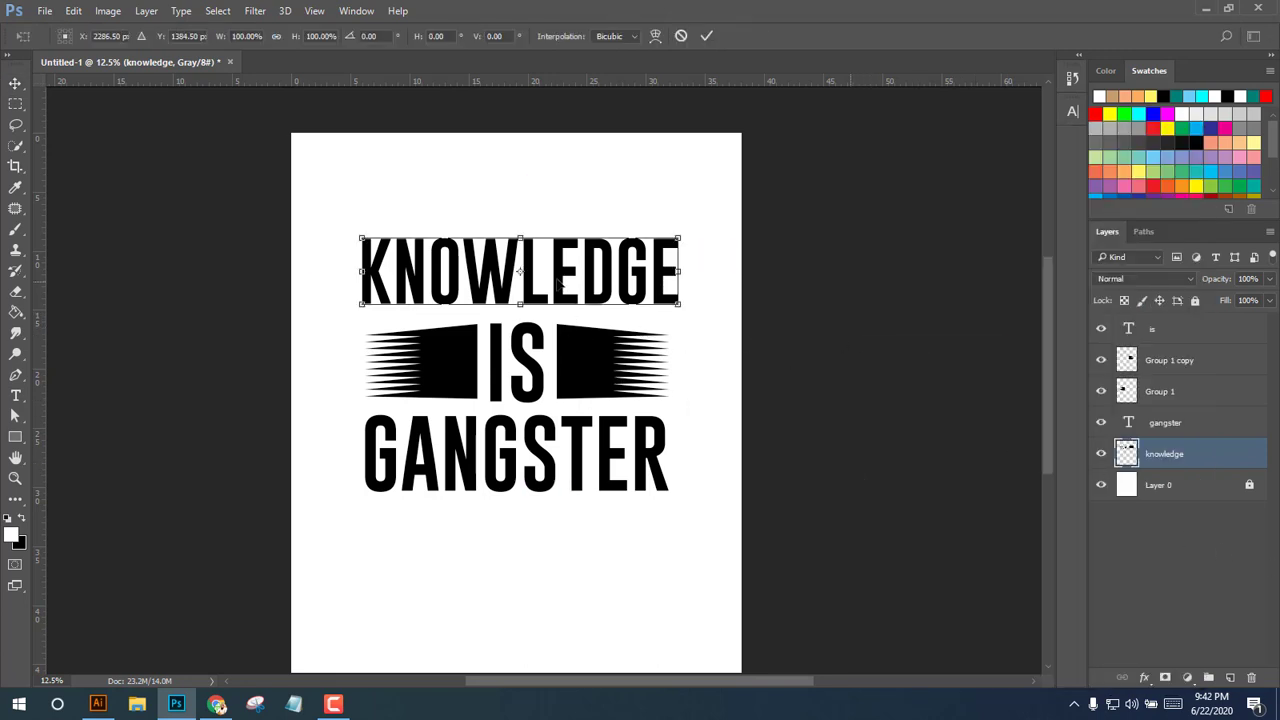
right_click(559, 282)
click(656, 36)
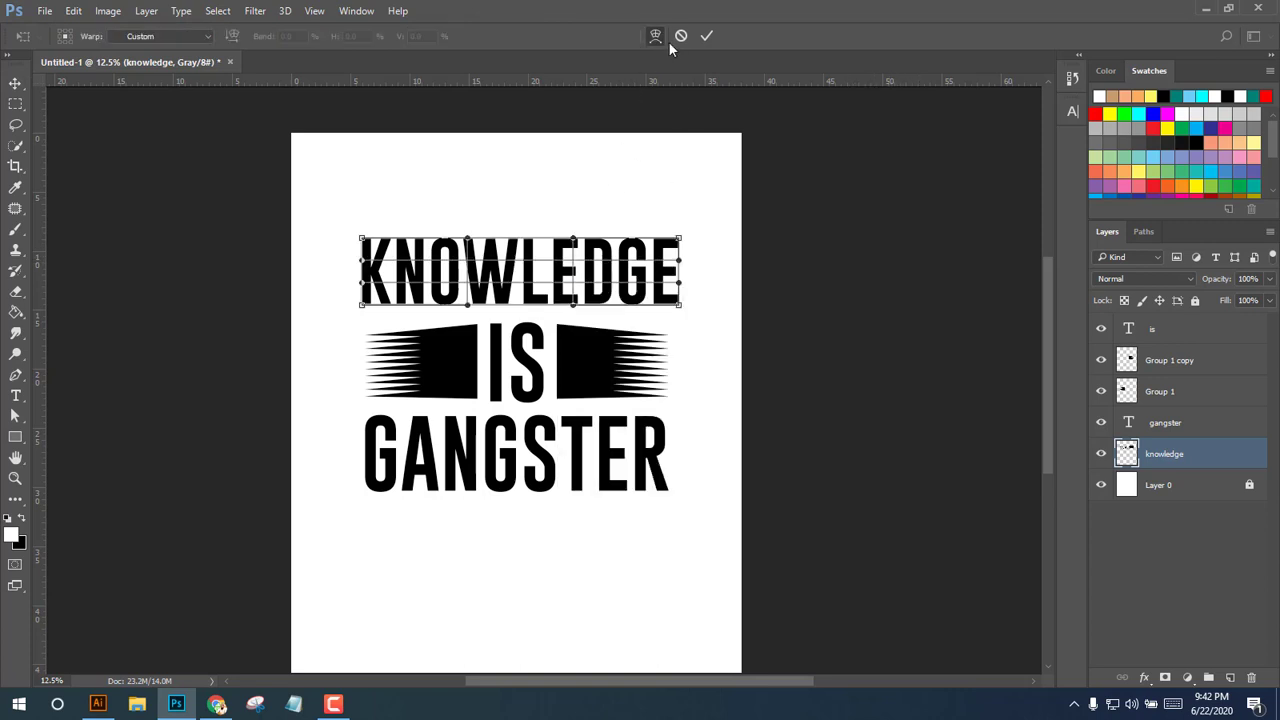
click(656, 36)
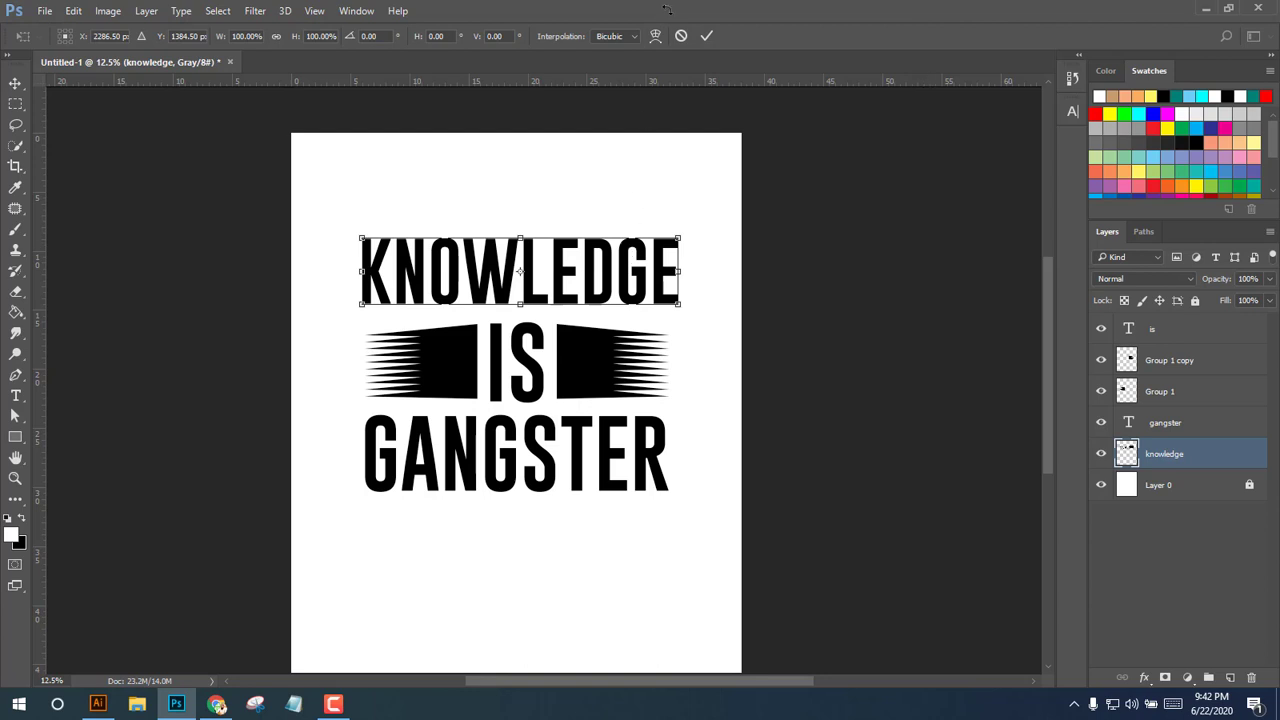
click(655, 38)
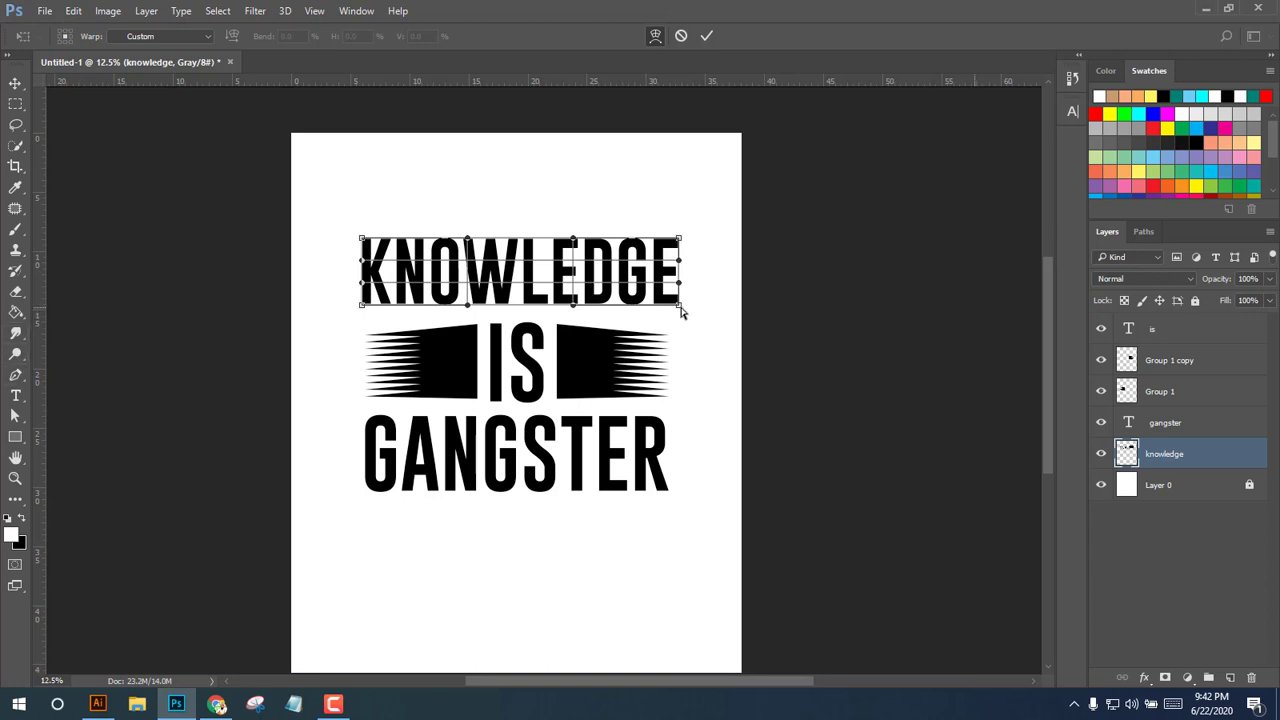
Drag the warp handles so the top of KNOWLEDGE arches evenly upward.
mouse_move(680, 312)
mouse_down()
mouse_move(676, 341)
mouse_move(698, 332)
mouse_up()
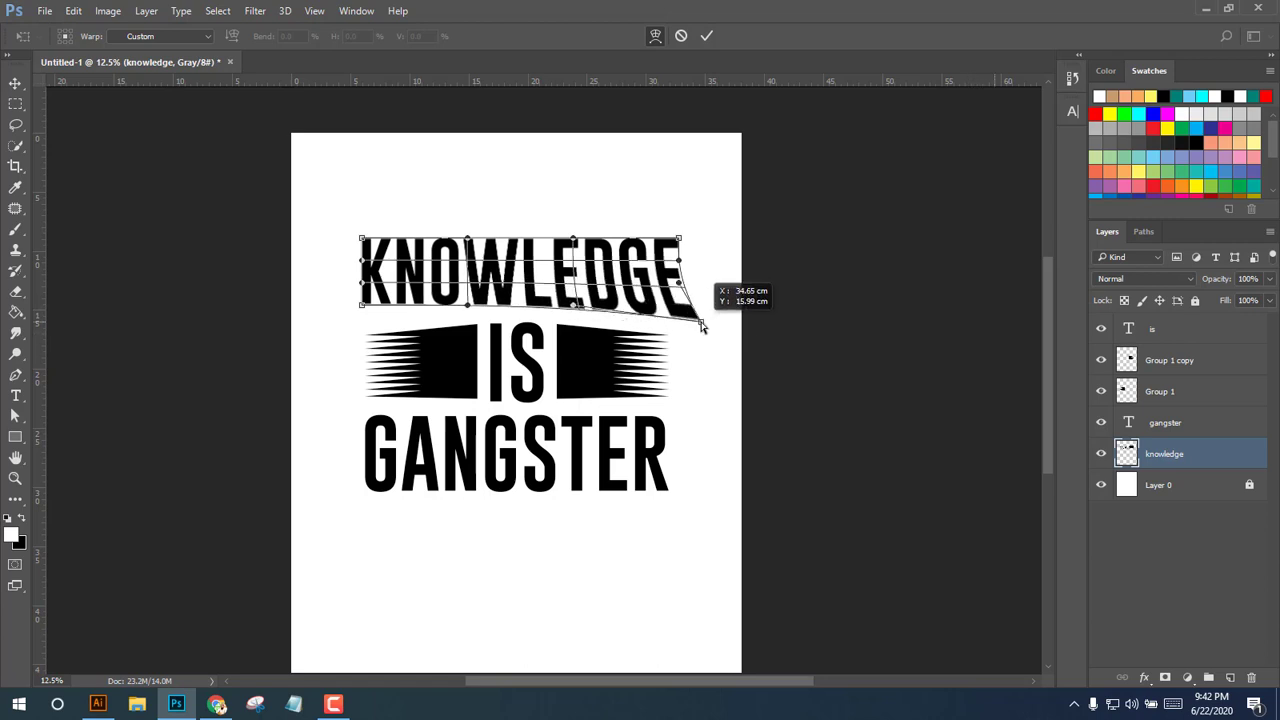
key(ctrl+z)
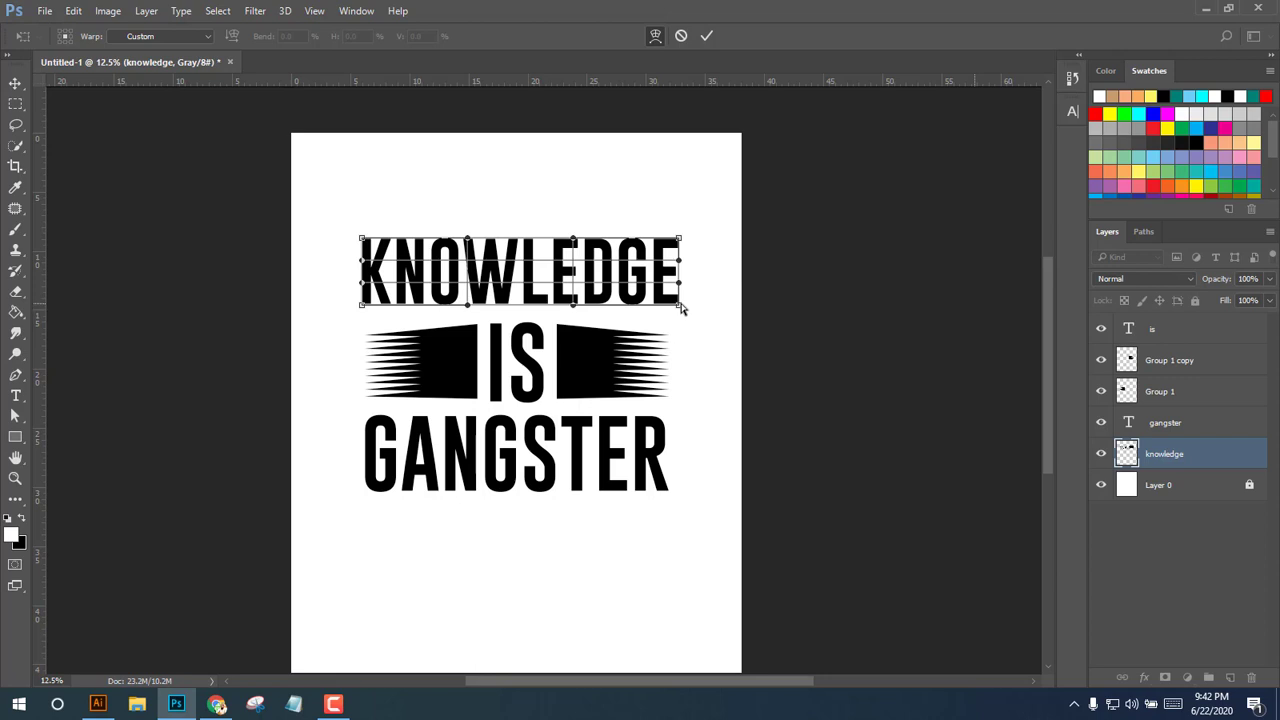
drag(679, 310, 679, 321)
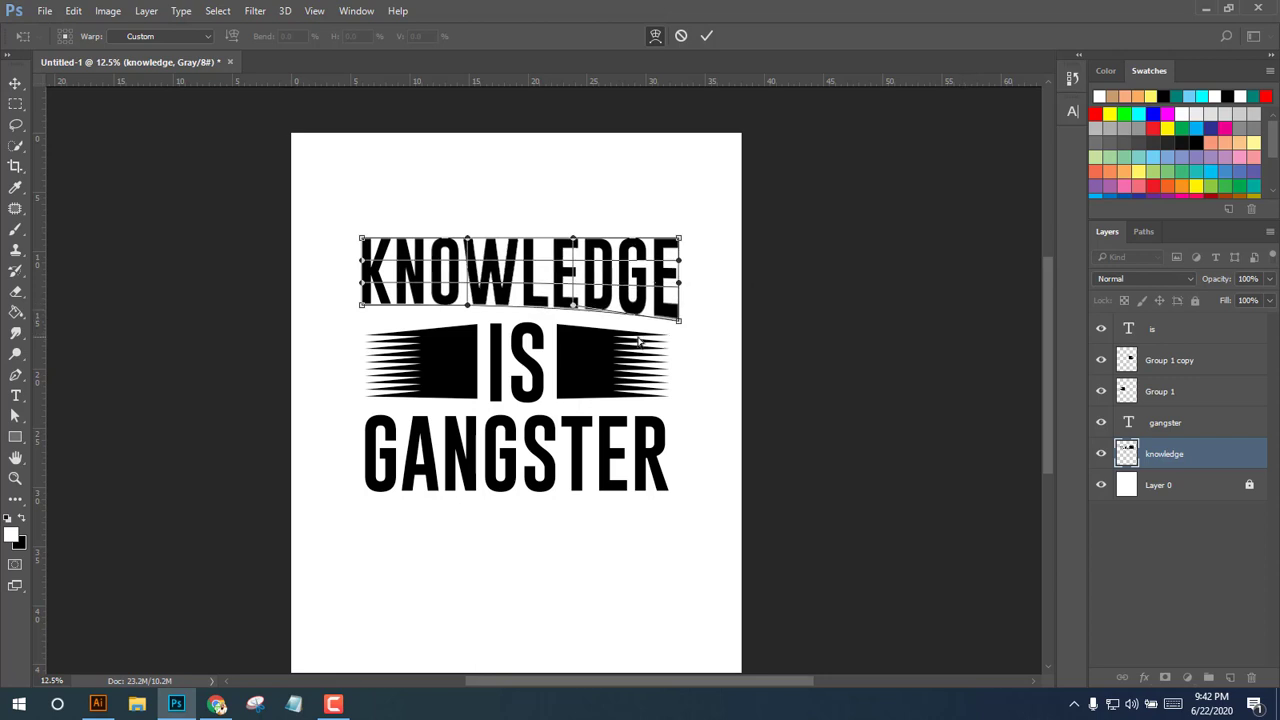
drag(362, 316, 363, 322)
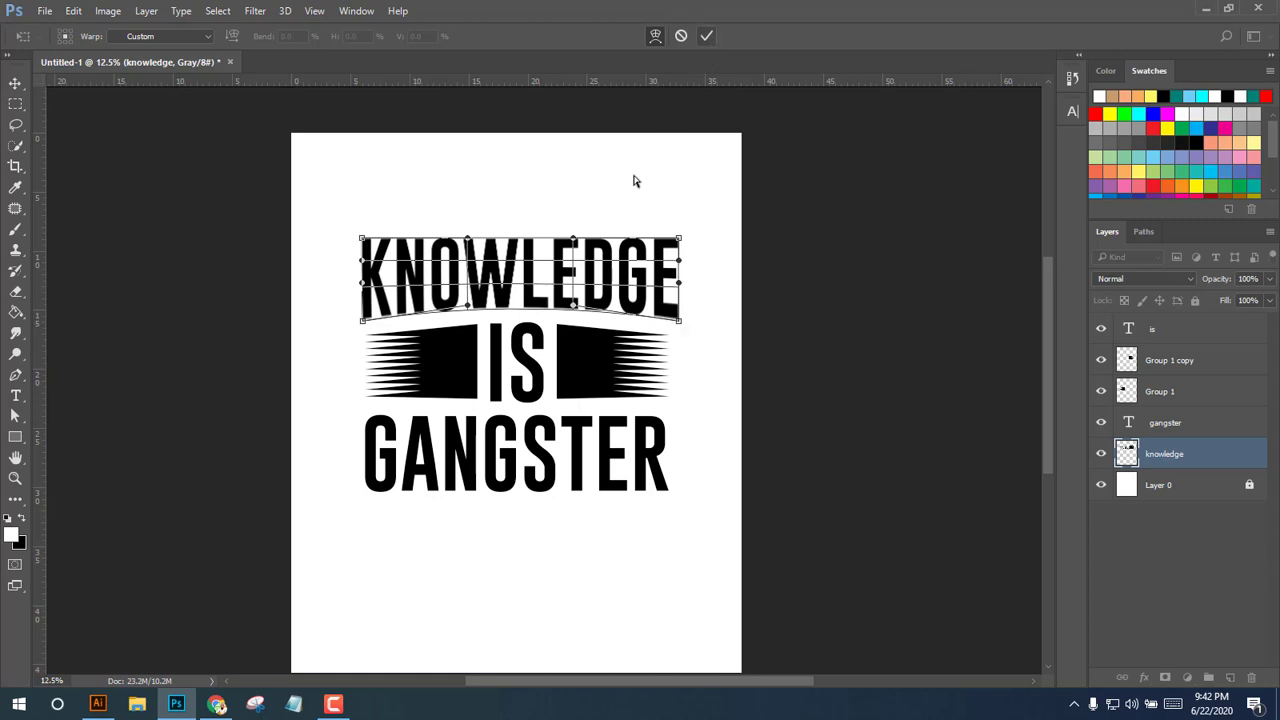
drag(574, 243, 573, 222)
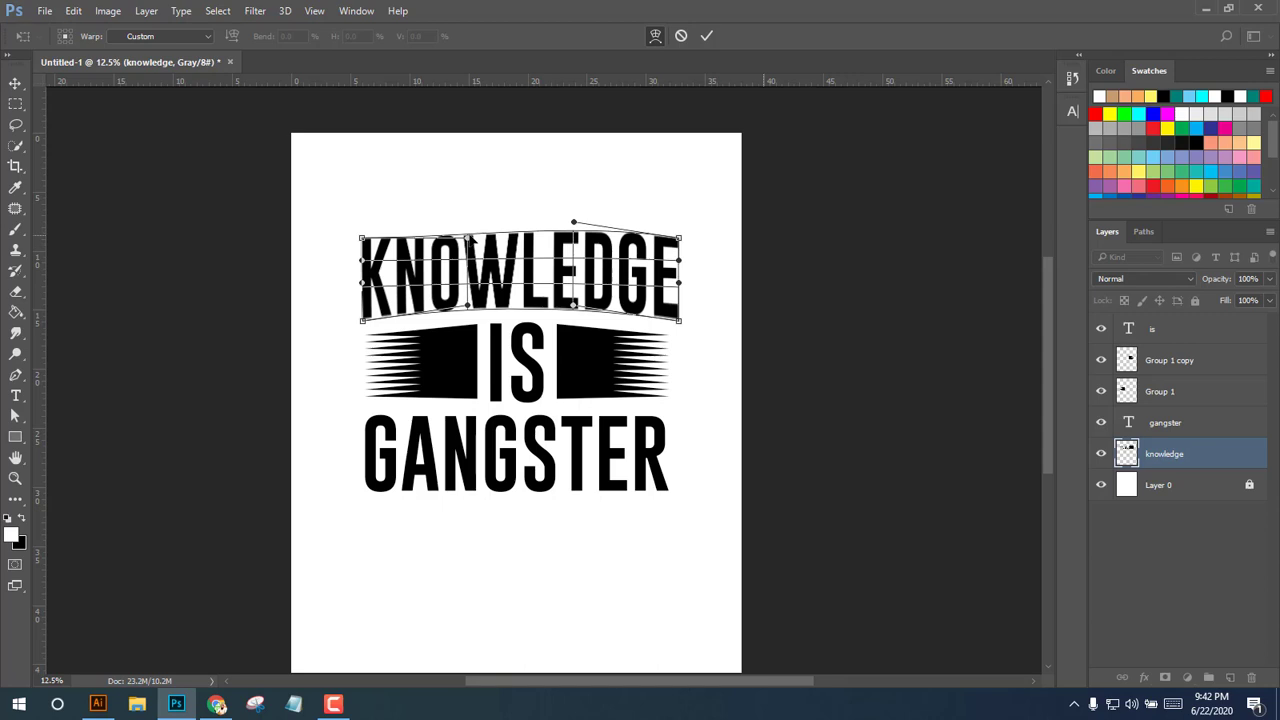
drag(470, 241, 470, 222)
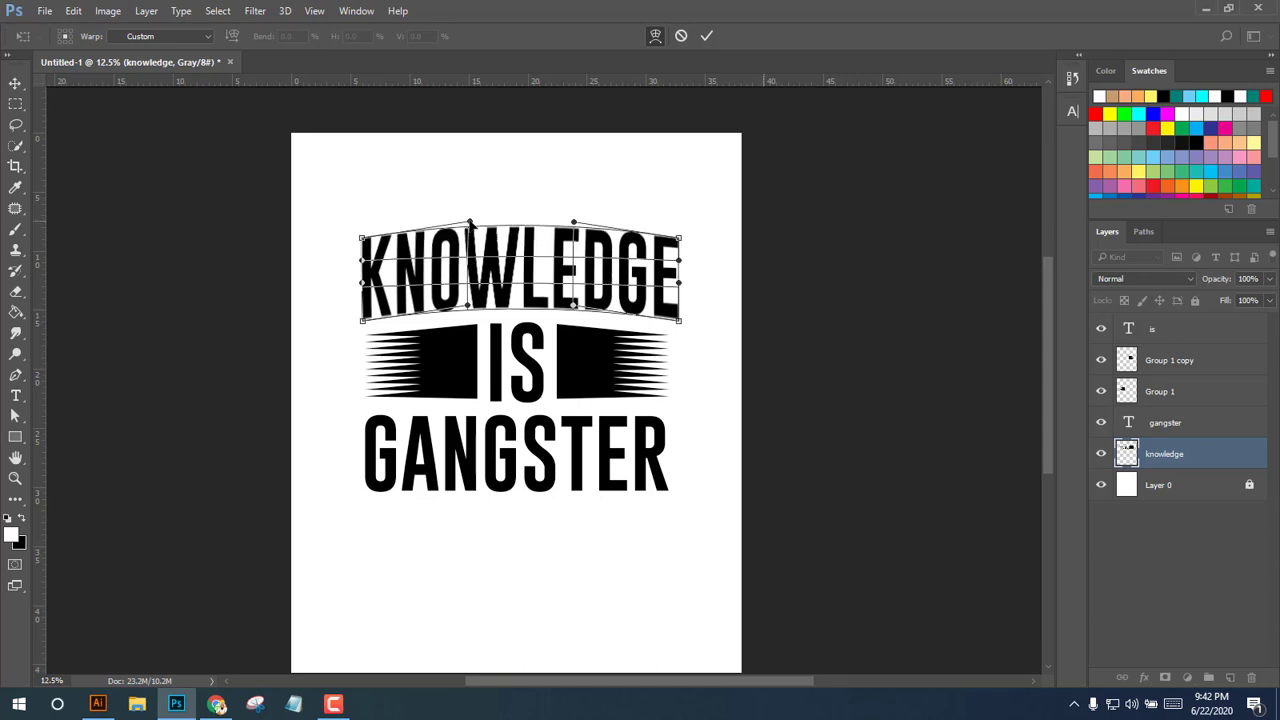
Apply the KNOWLEDGE warp, then nudge KNOWLEDGE down and GANGSTER up.
click(707, 37)
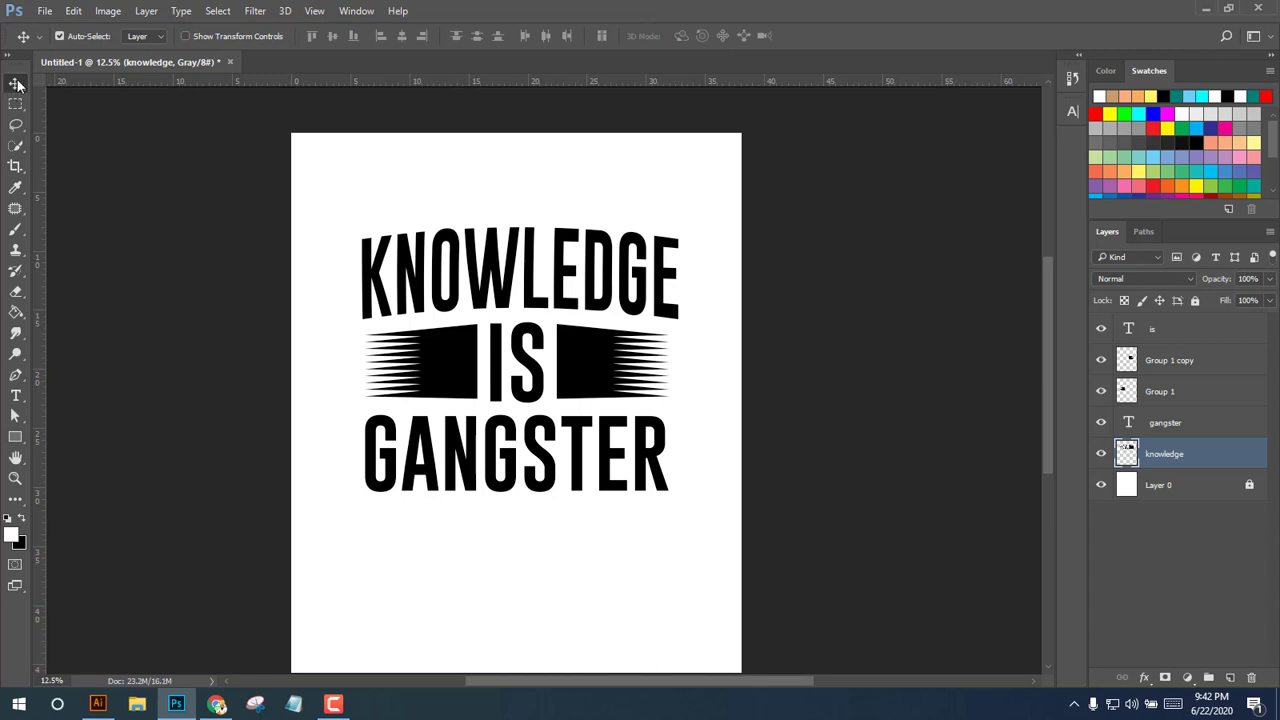
drag(617, 296, 617, 302)
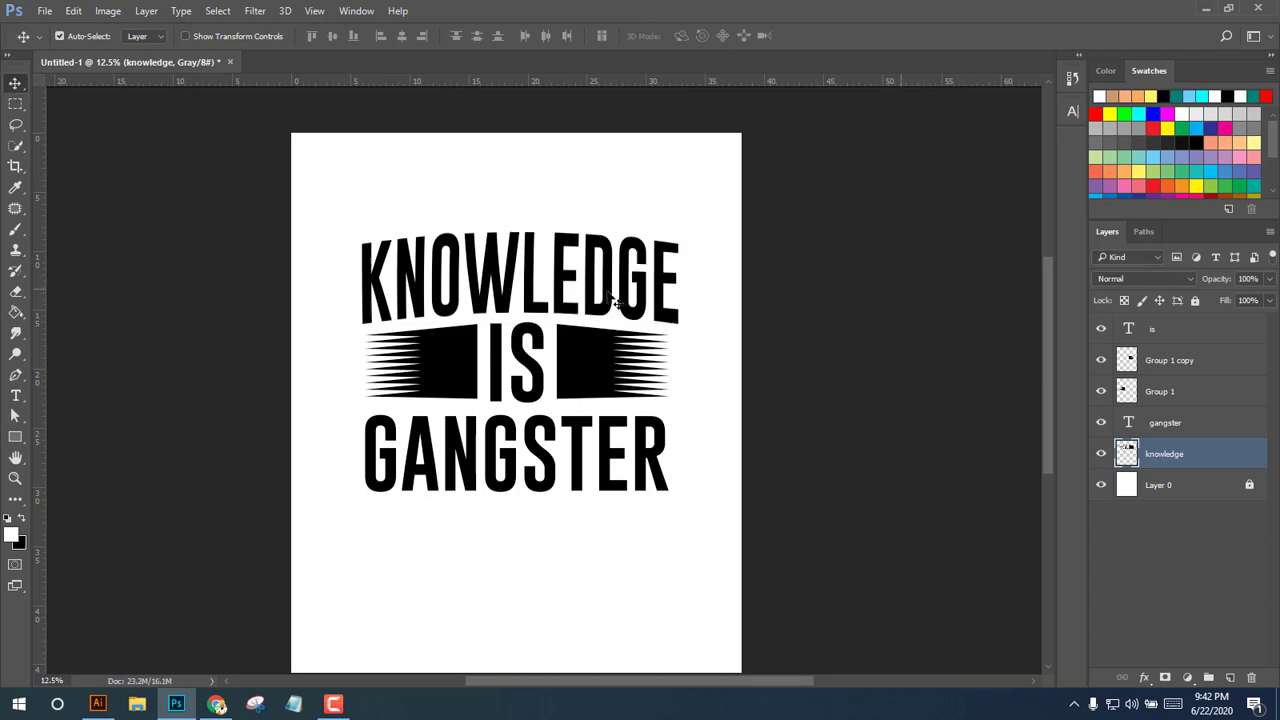
drag(586, 486, 581, 480)
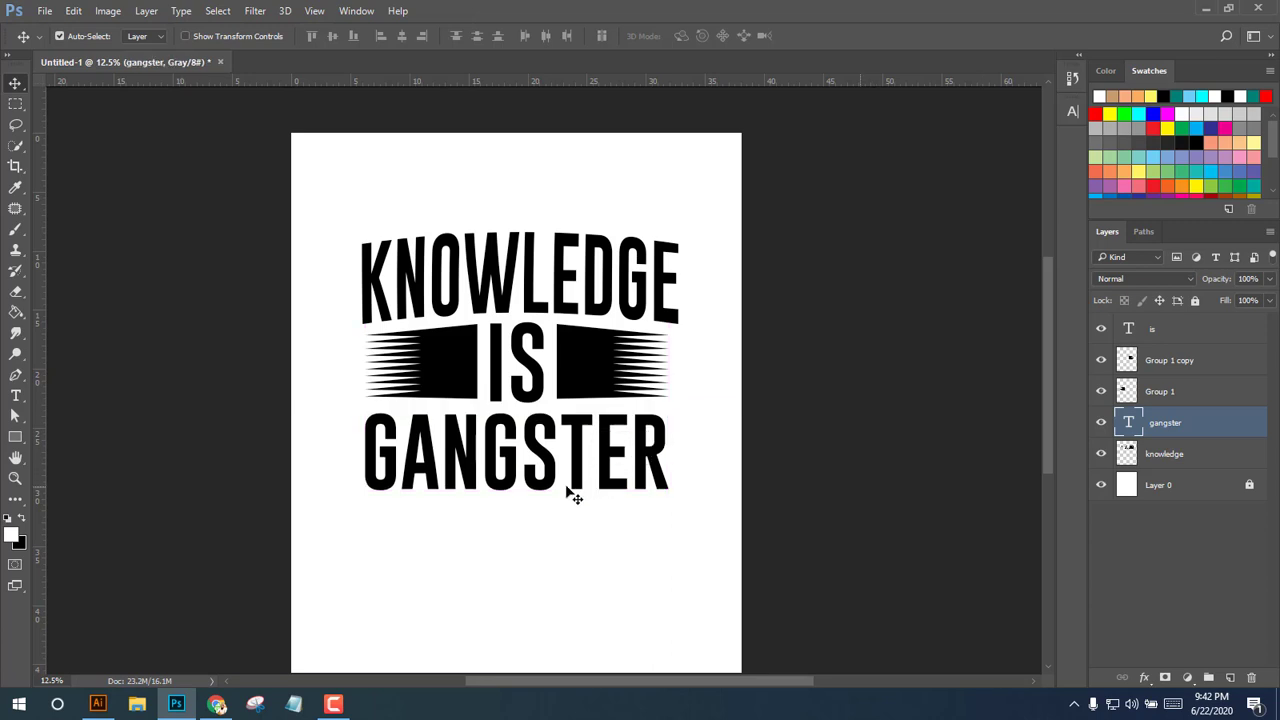
scroll(535, 482, up, 1)
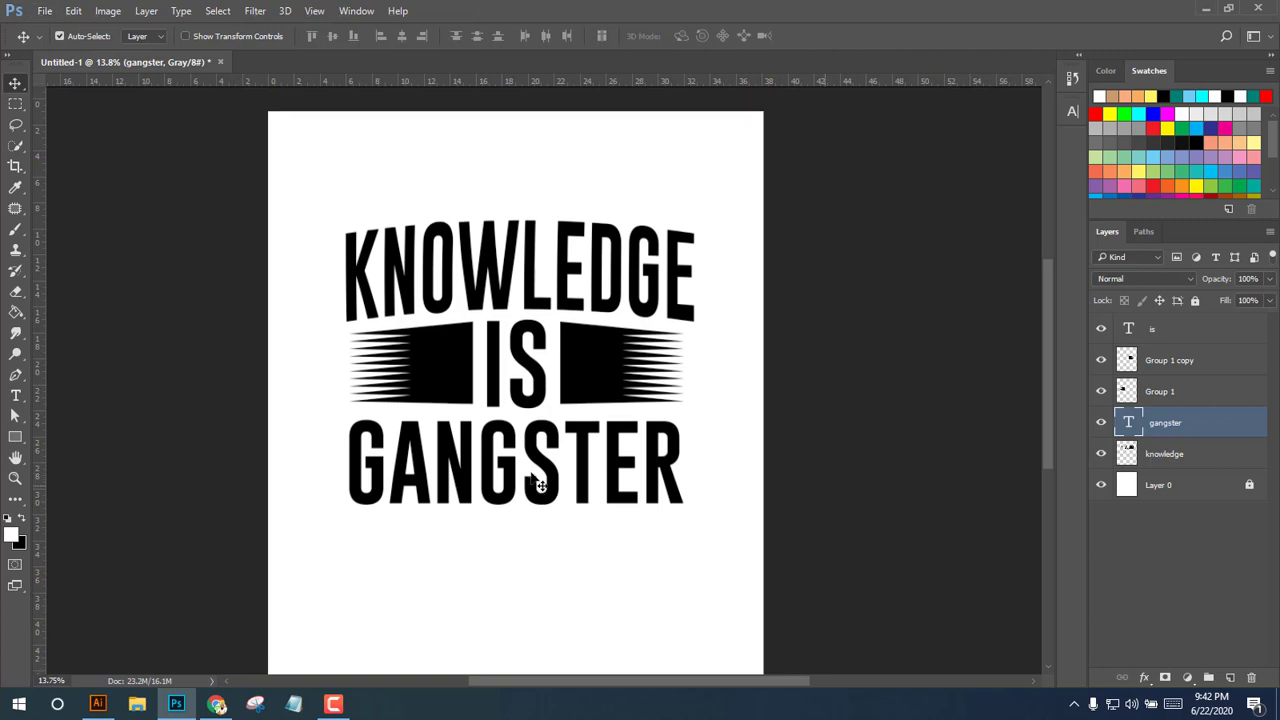
scroll(535, 482, down, 1)
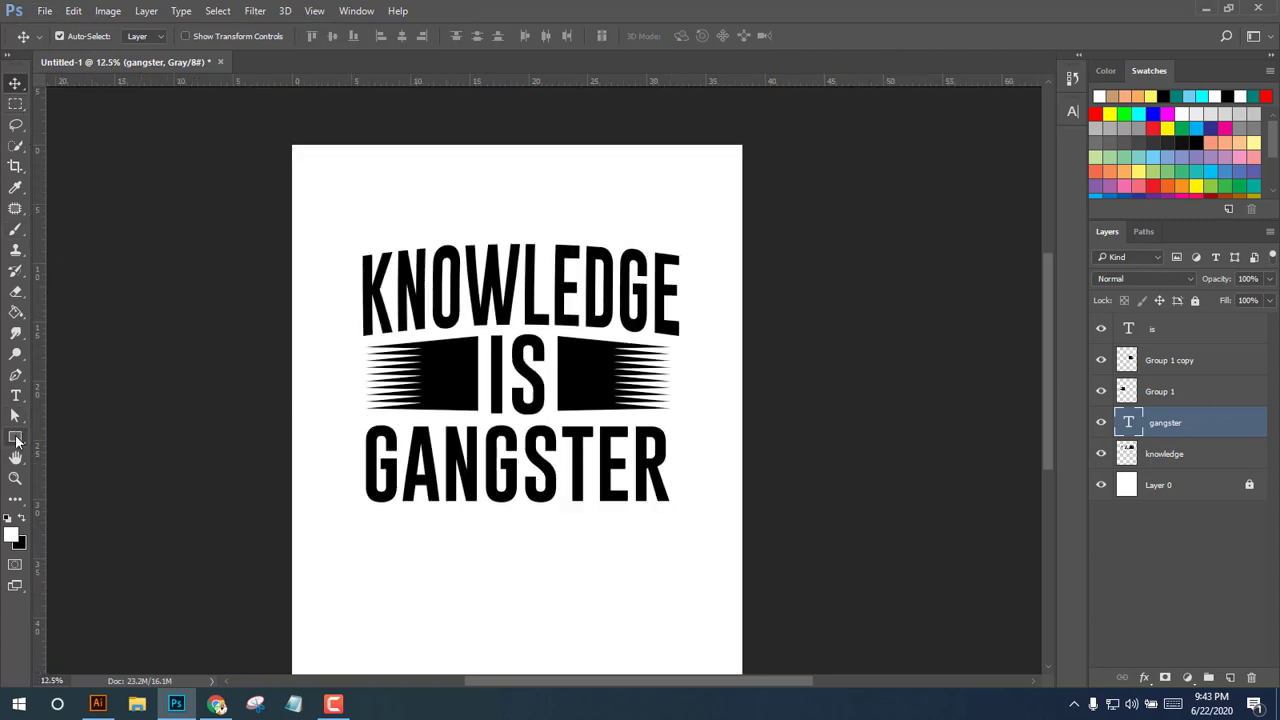
Draw a thin rectangle bar beneath GANGSTER and give it a black fill.
click(15, 437)
scroll(380, 530, up, 1)
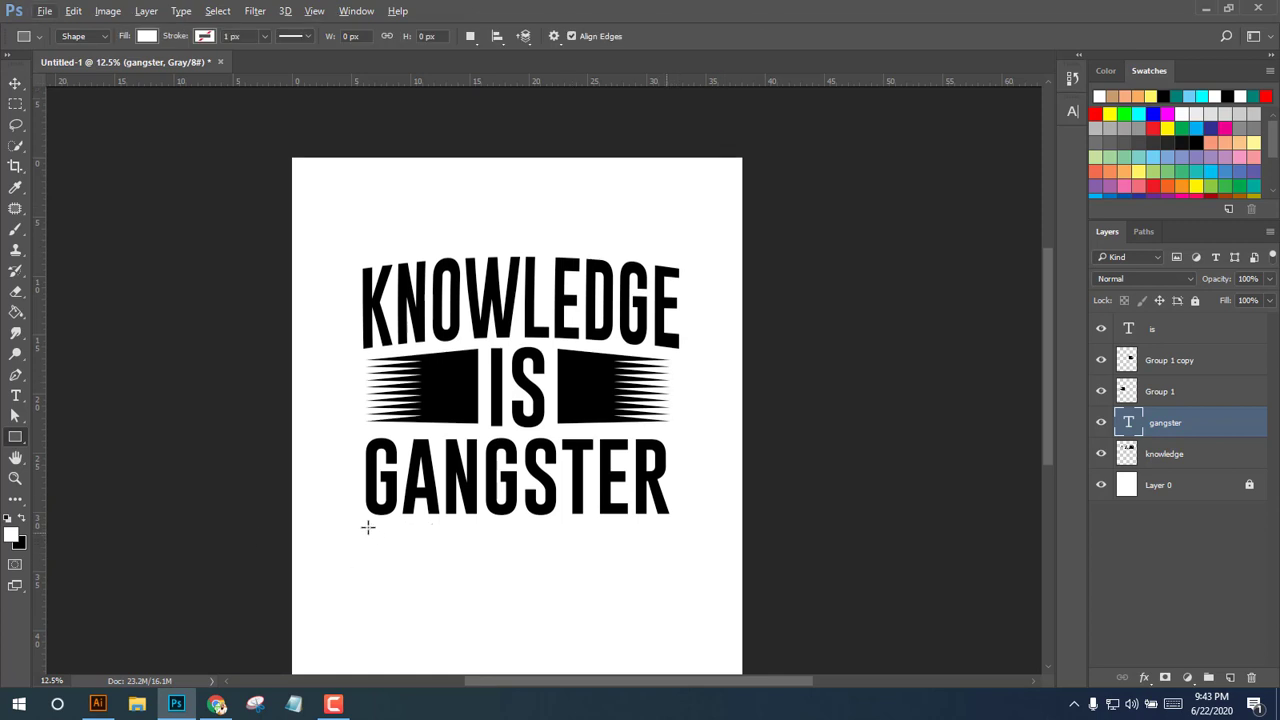
drag(367, 527, 672, 538)
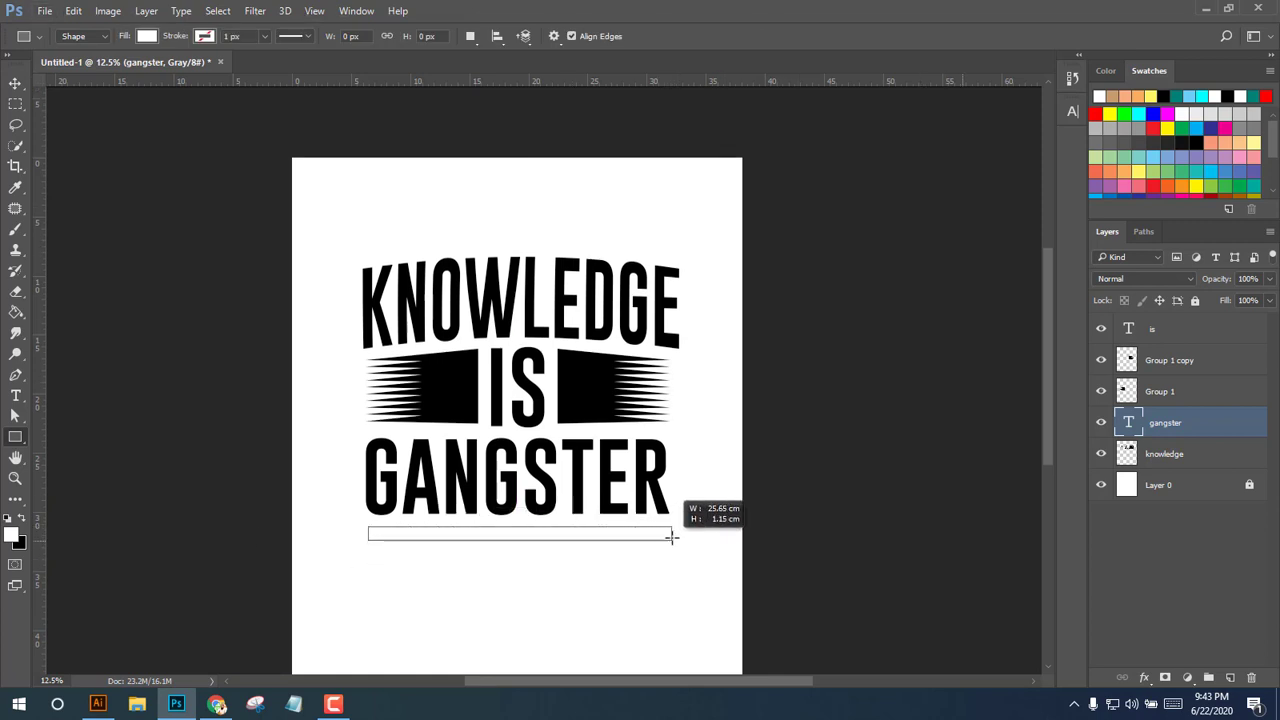
drag(672, 538, 665, 535)
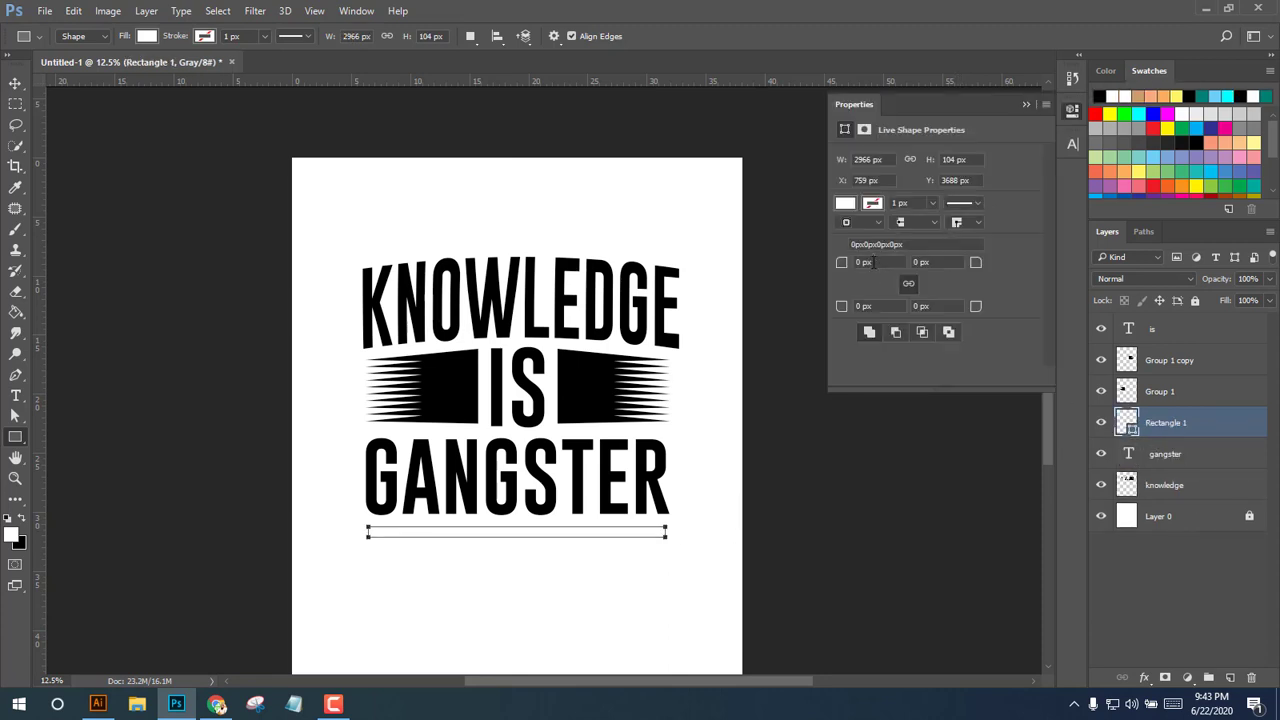
click(21, 518)
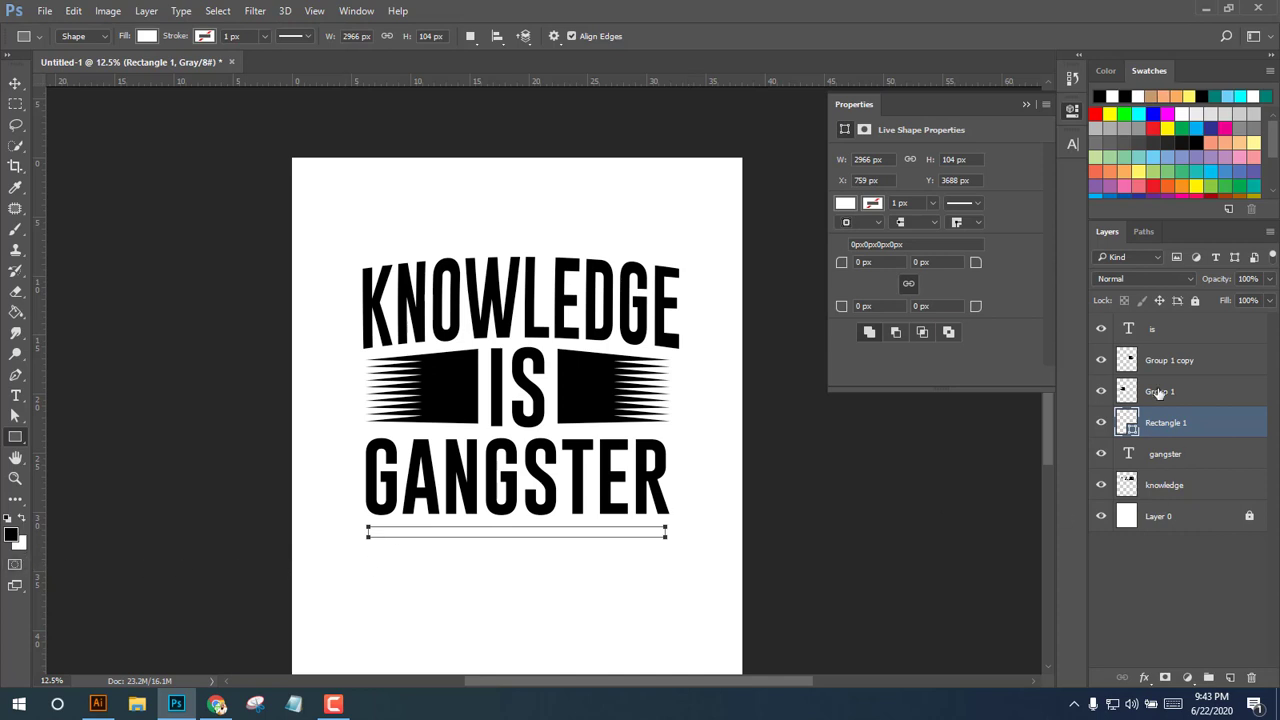
click(844, 205)
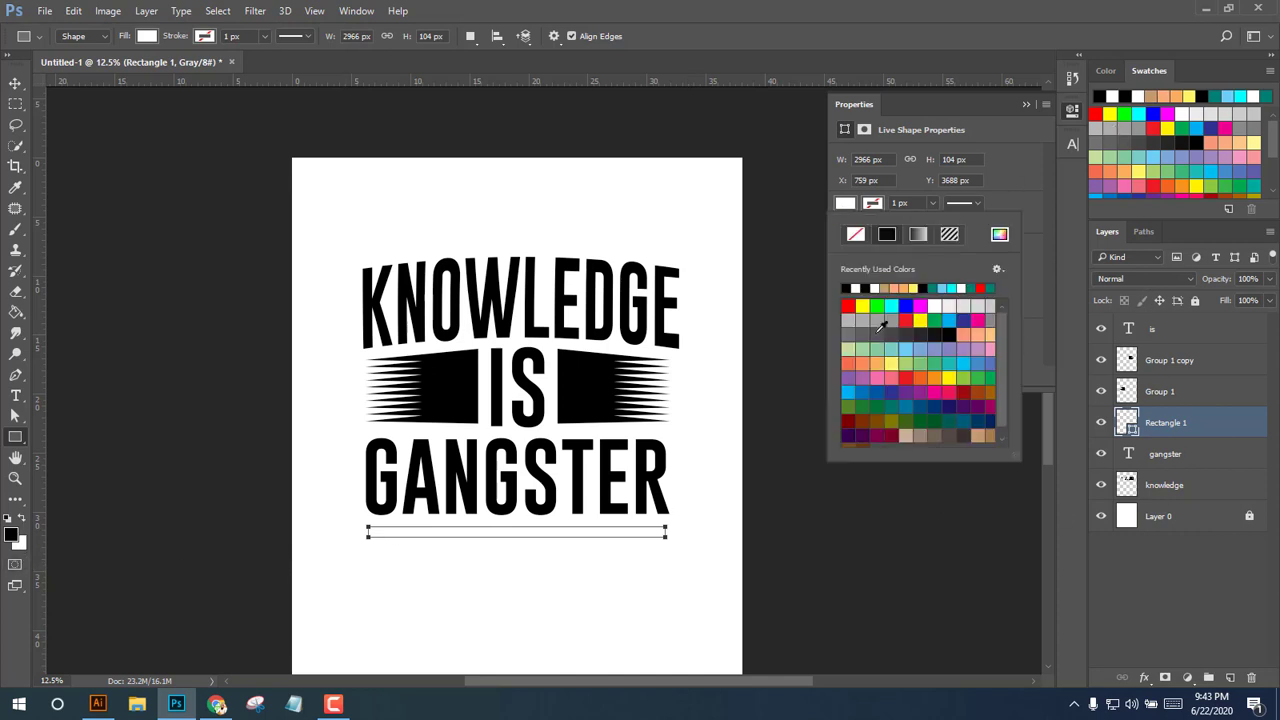
click(846, 288)
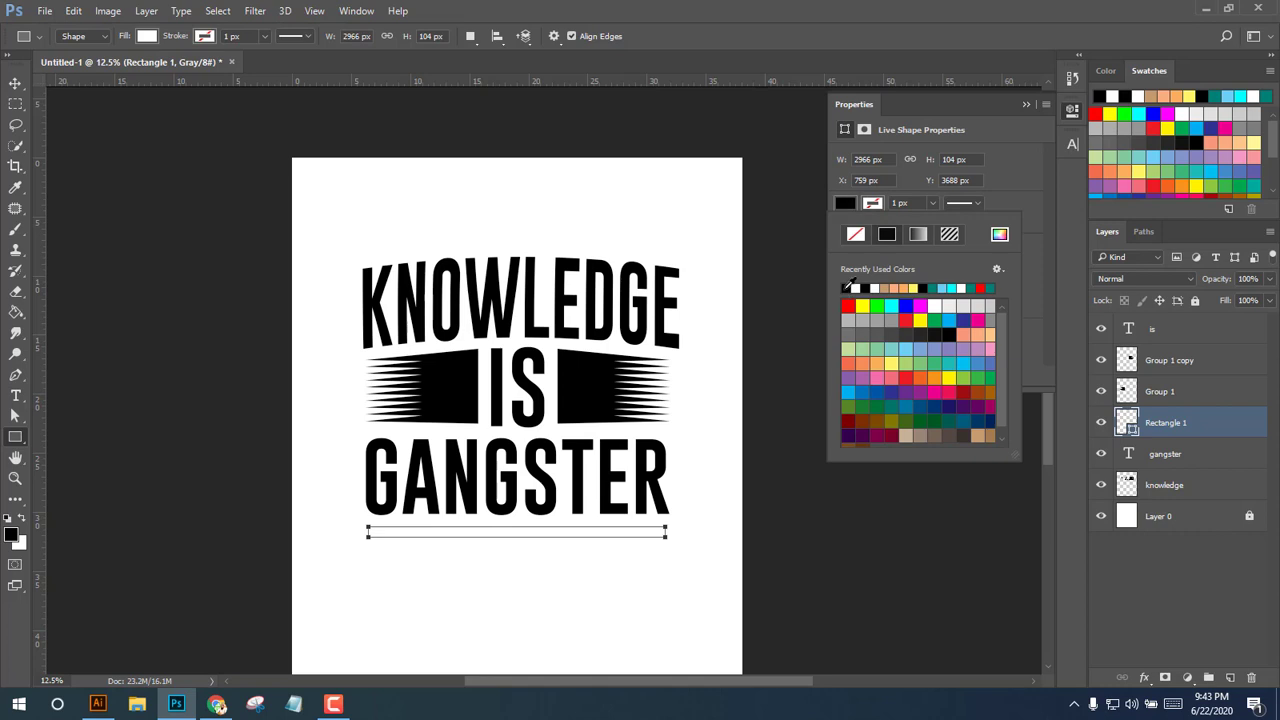
click(15, 83)
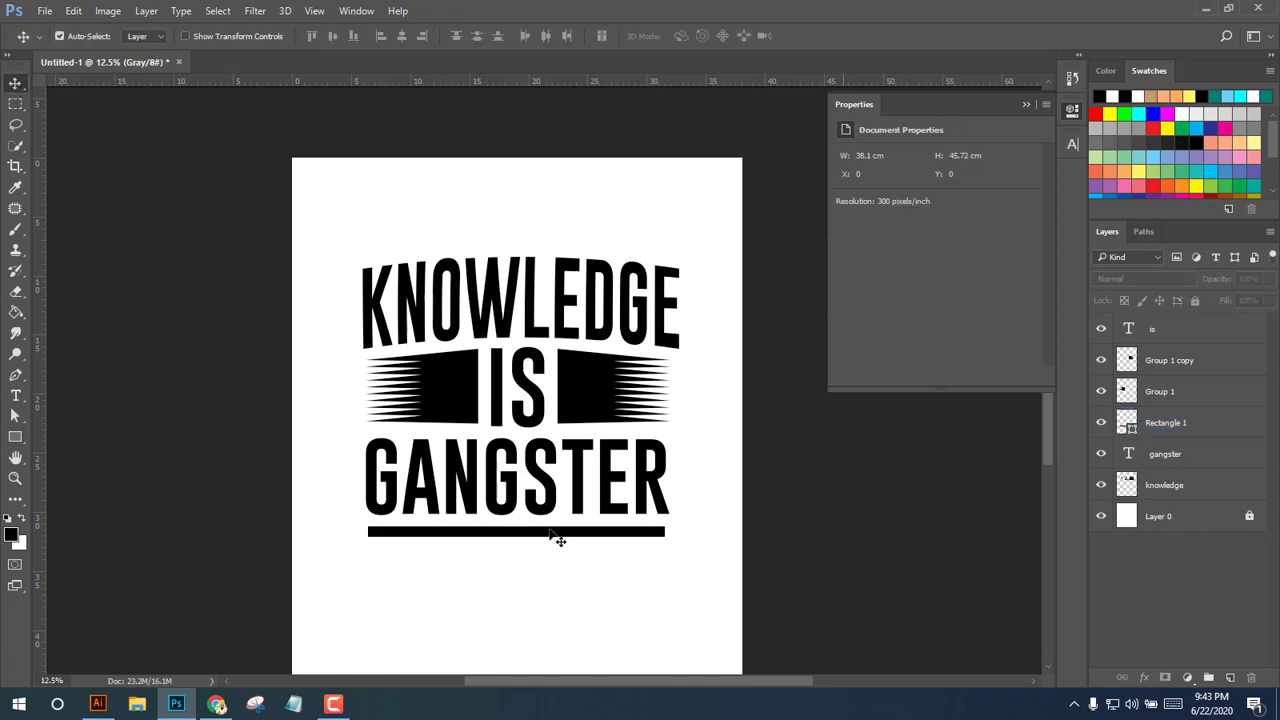
Nudge GANGSTER lower and Alt-drag a copy of the bar between IS and GANGSTER.
drag(551, 514, 543, 546)
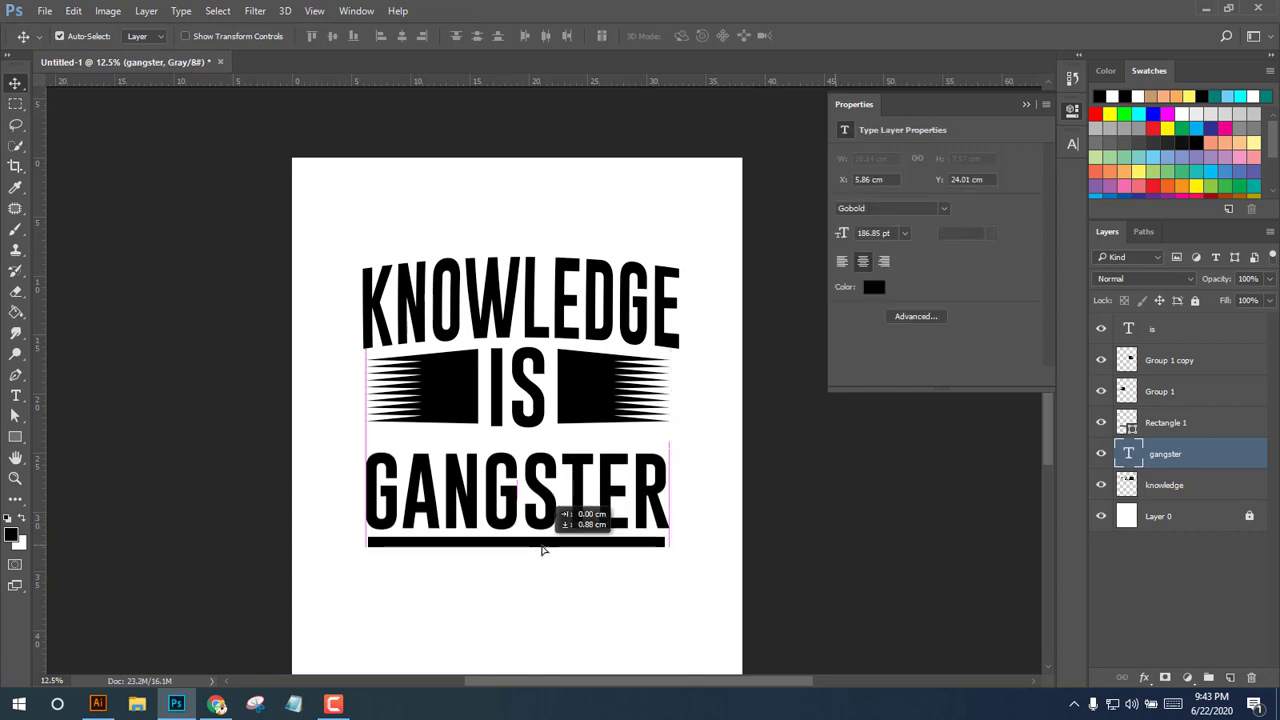
shift+click(546, 544)
click(1166, 423)
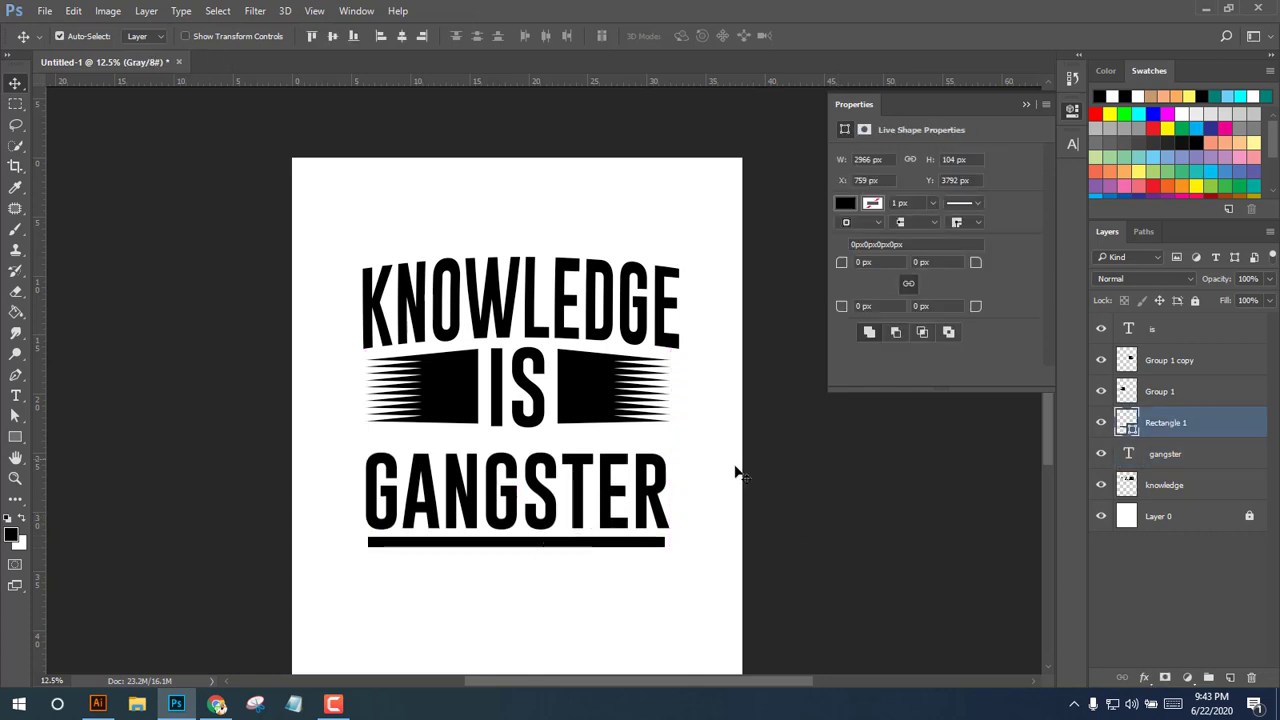
drag(523, 543, 535, 423)
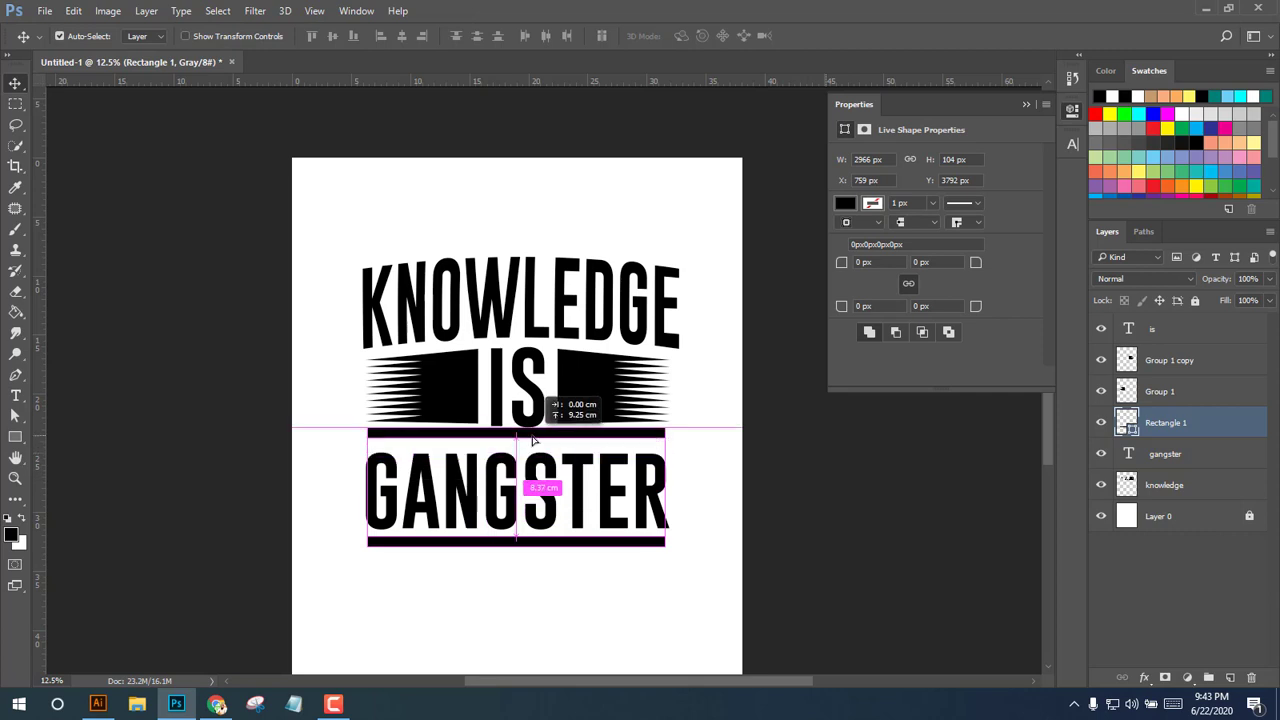
click(619, 612)
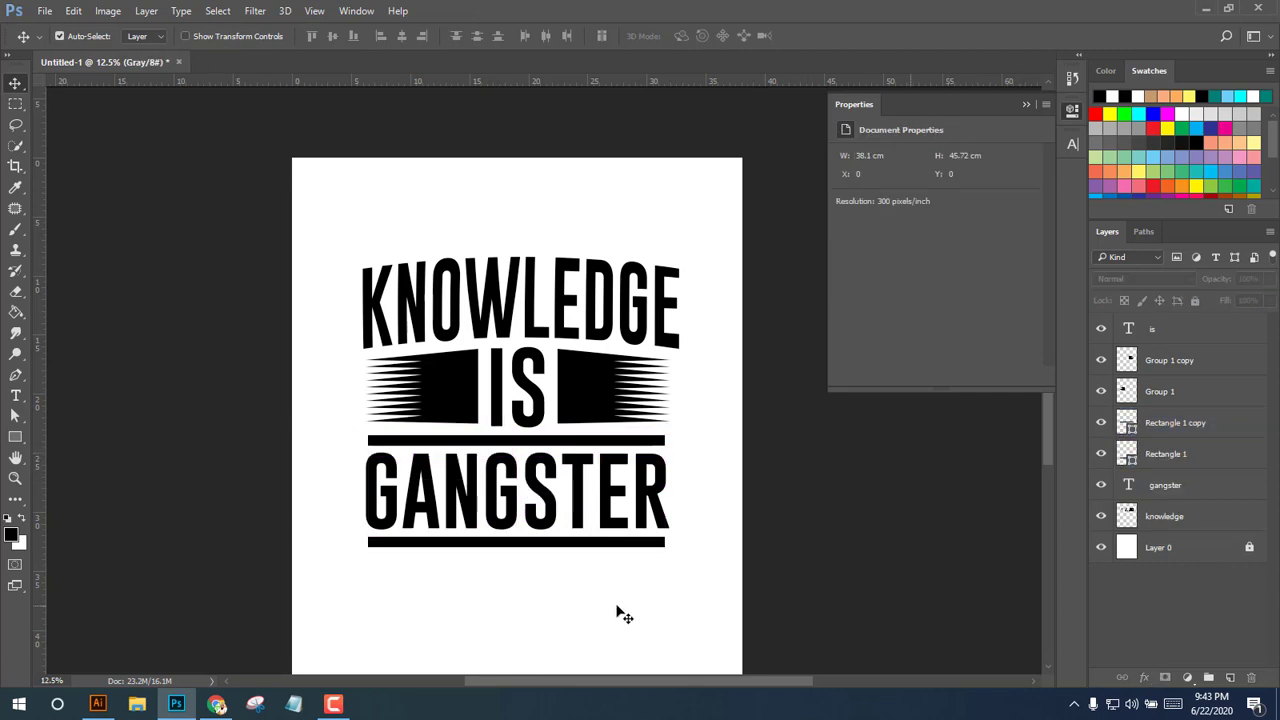
Place another bar copy above KNOWLEDGE and start warping it.
drag(566, 433, 566, 249)
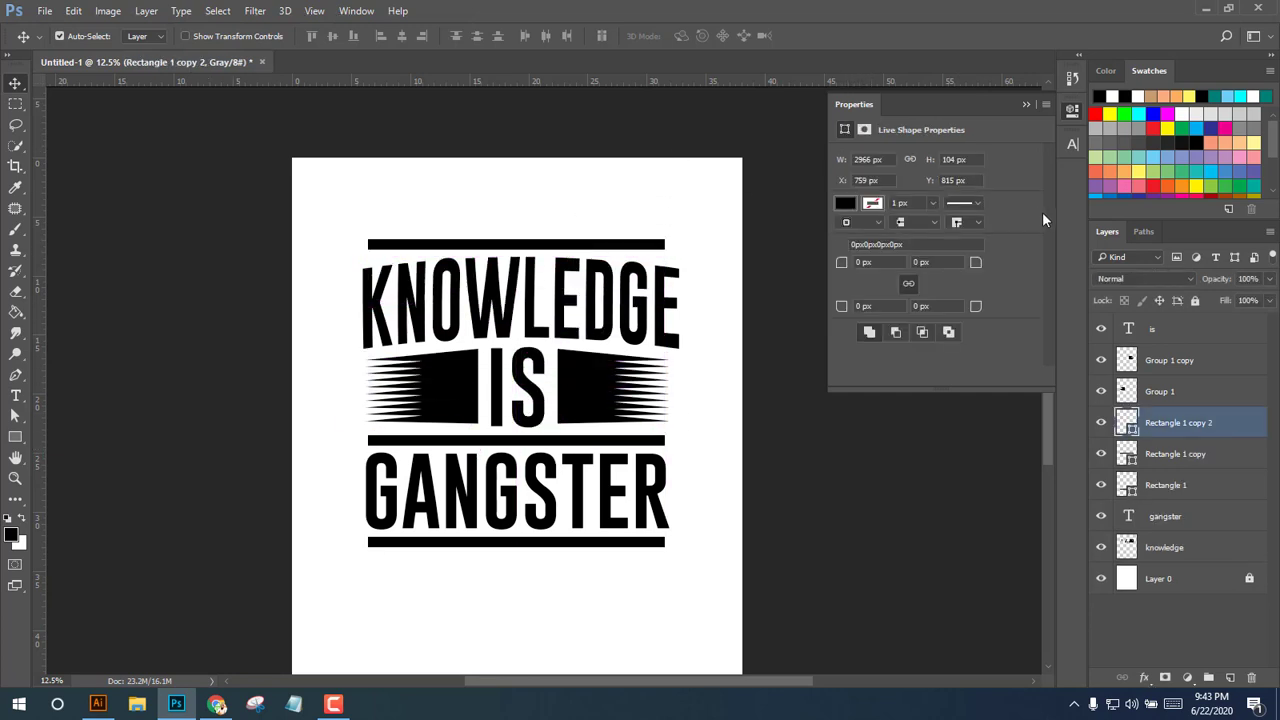
key(ctrl+t)
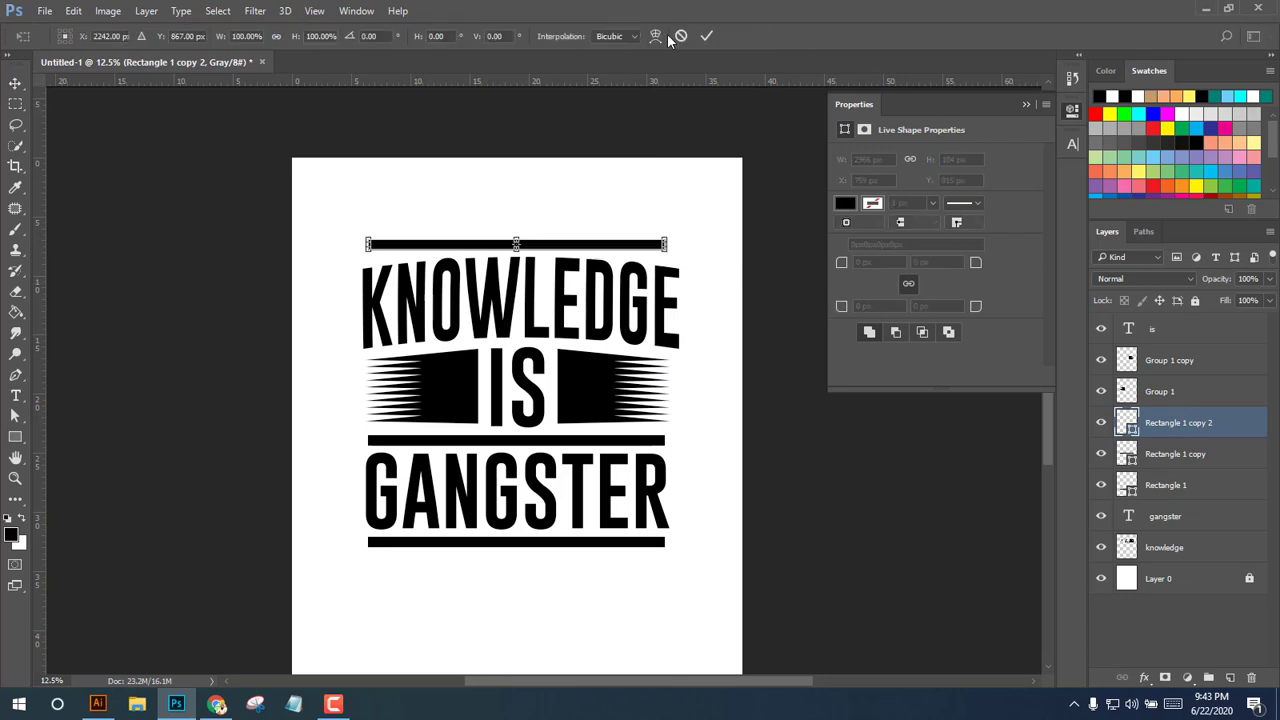
click(656, 36)
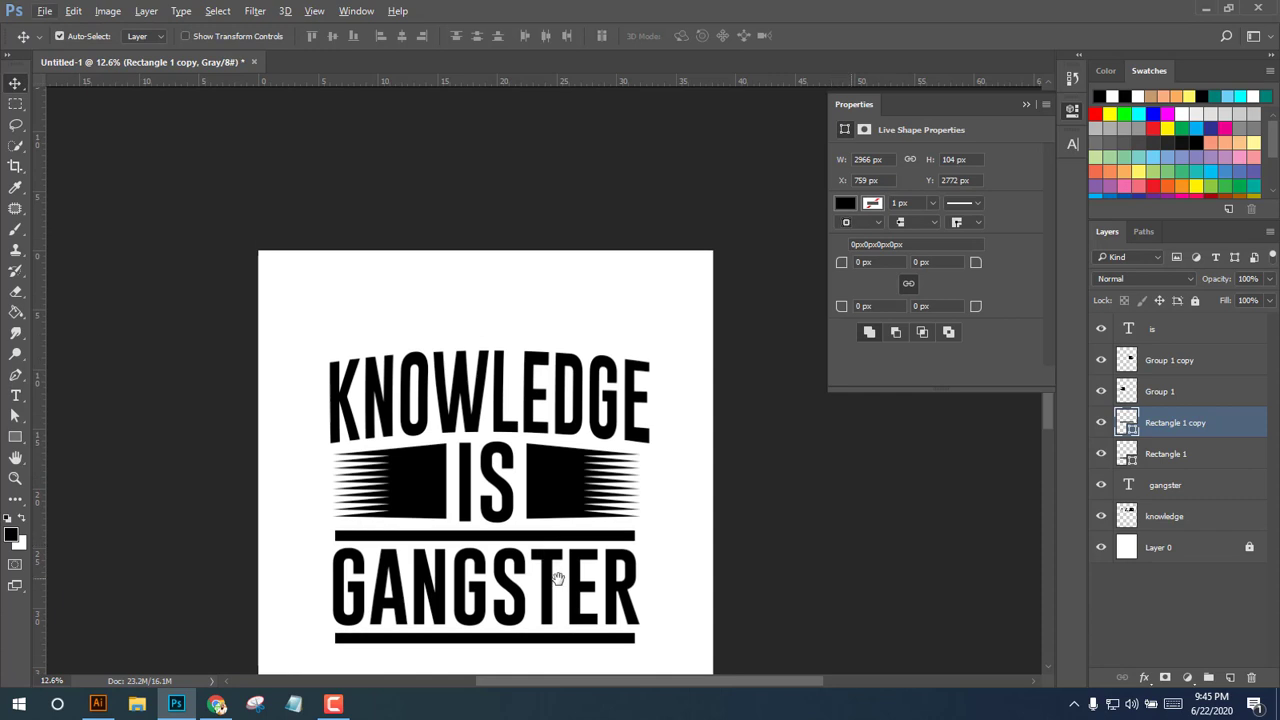
Scale the arched KNOWLEDGE down slightly to 25.86 × 7.54 cm.
scroll(544, 541, down, 3)
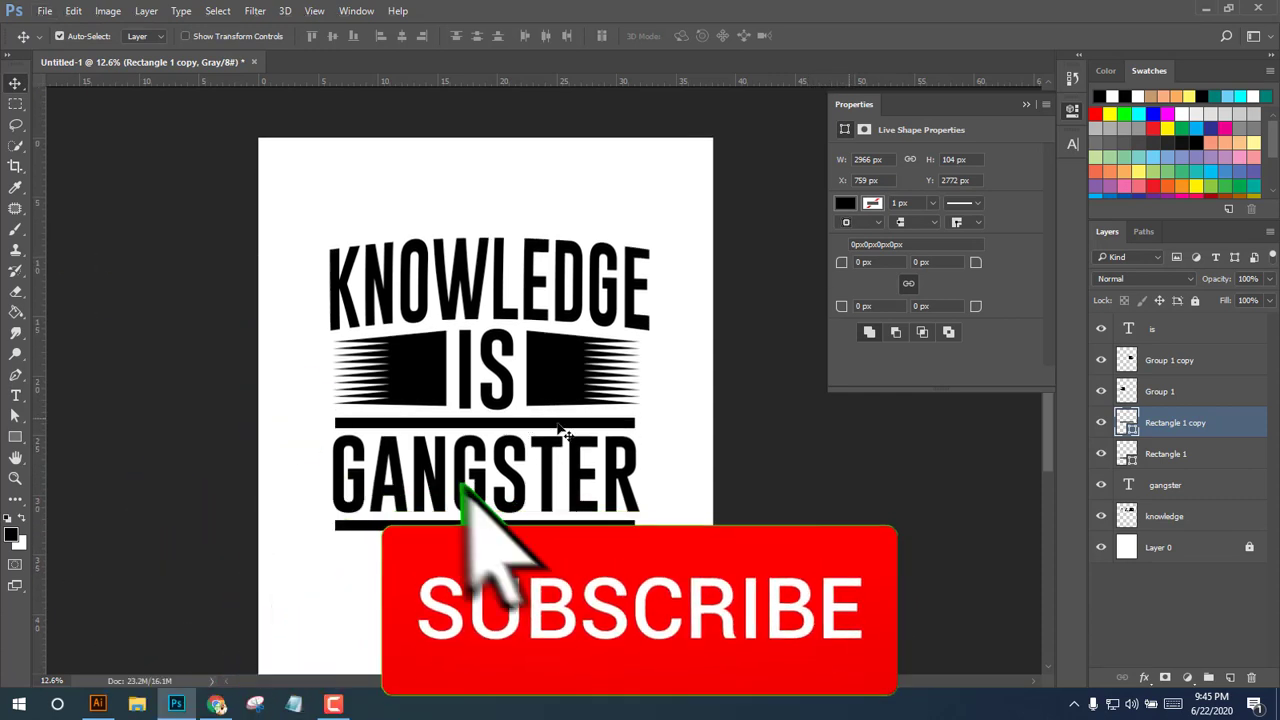
scroll(550, 410, down, 3)
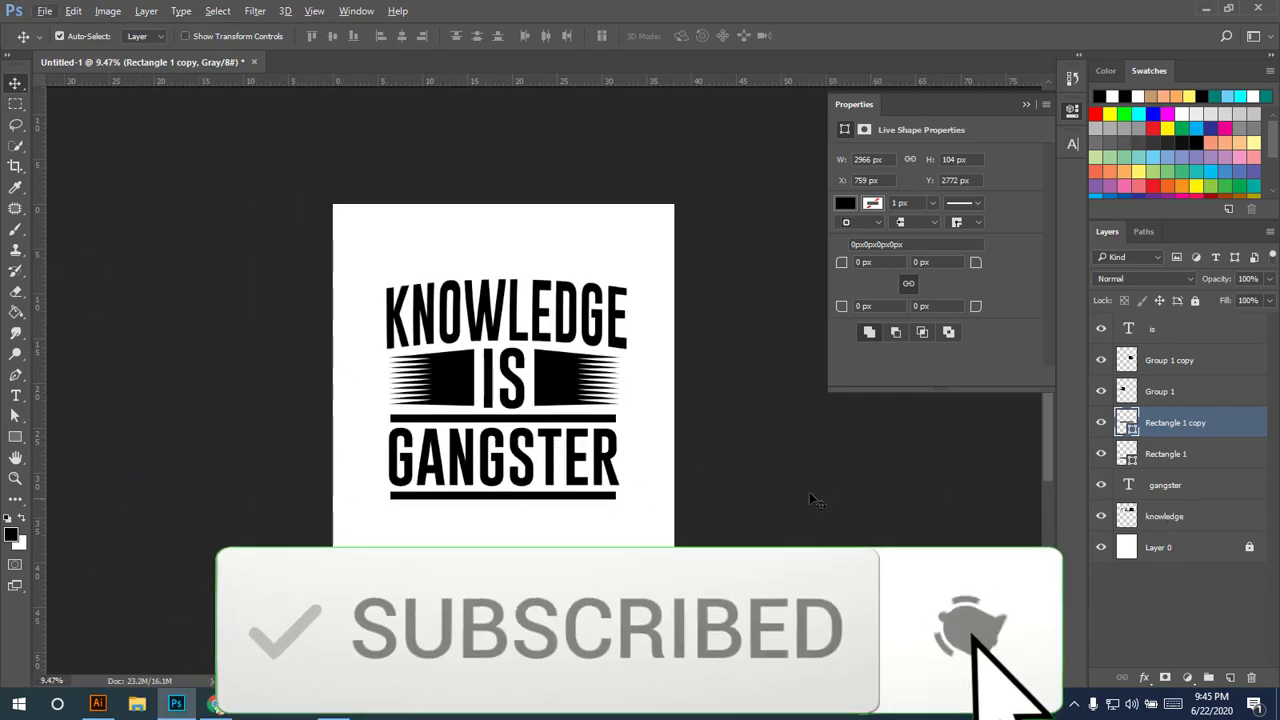
click(1180, 600)
click(620, 348)
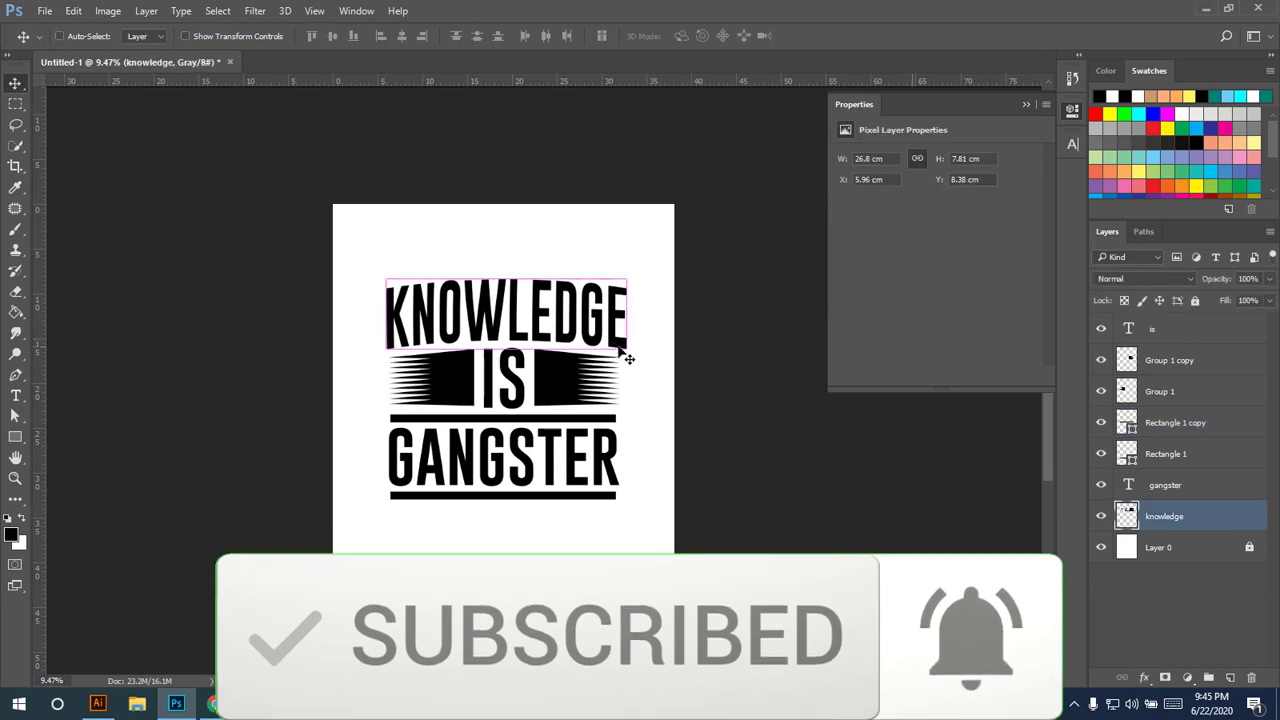
key(ctrl+t)
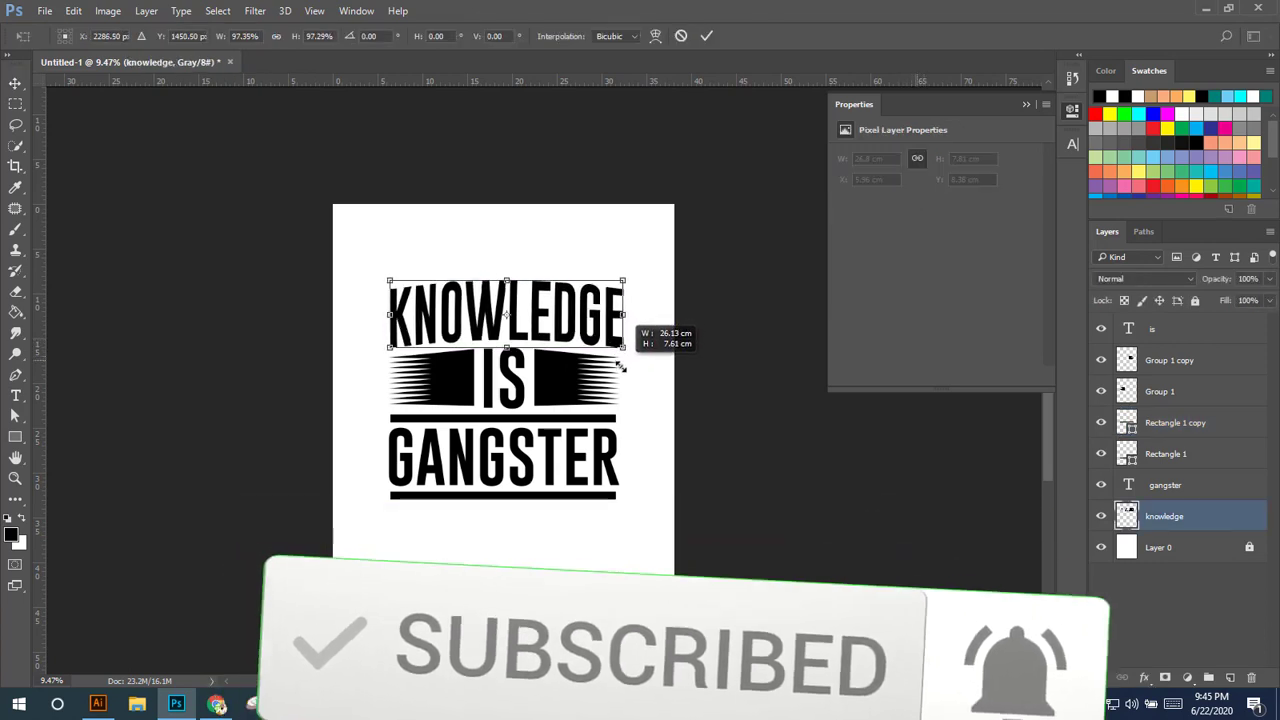
drag(625, 356, 624, 369)
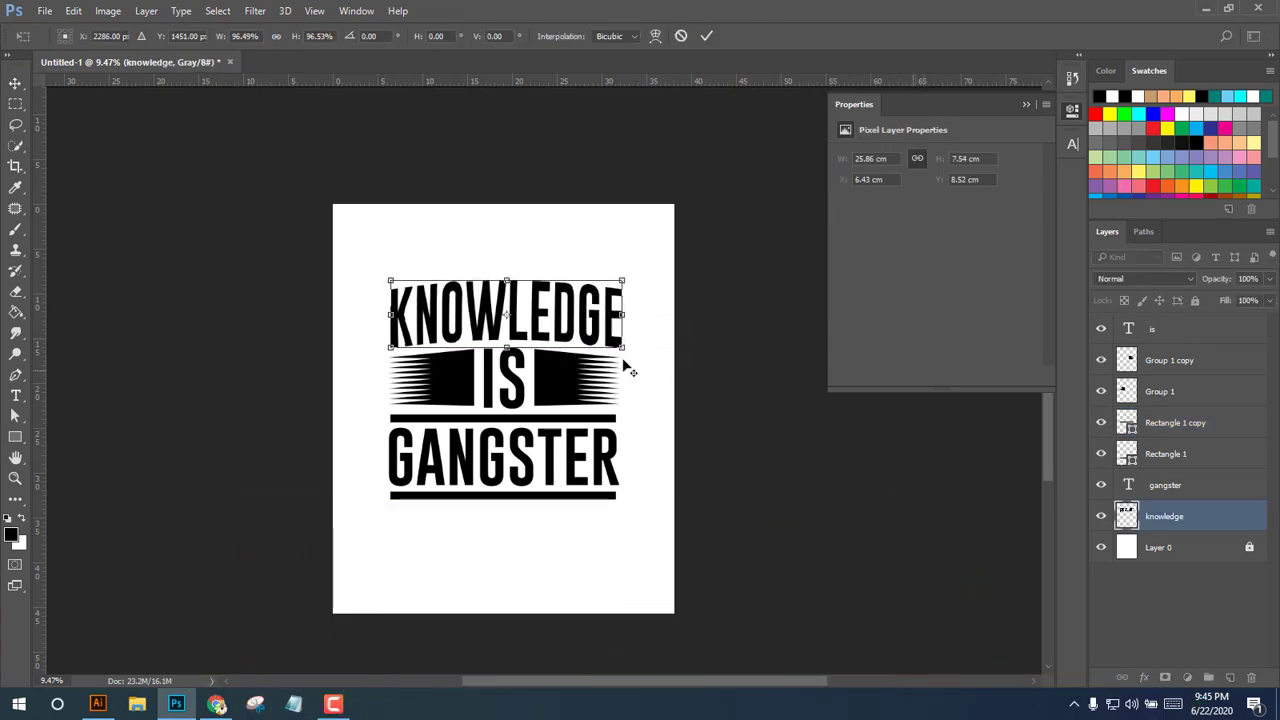
click(706, 36)
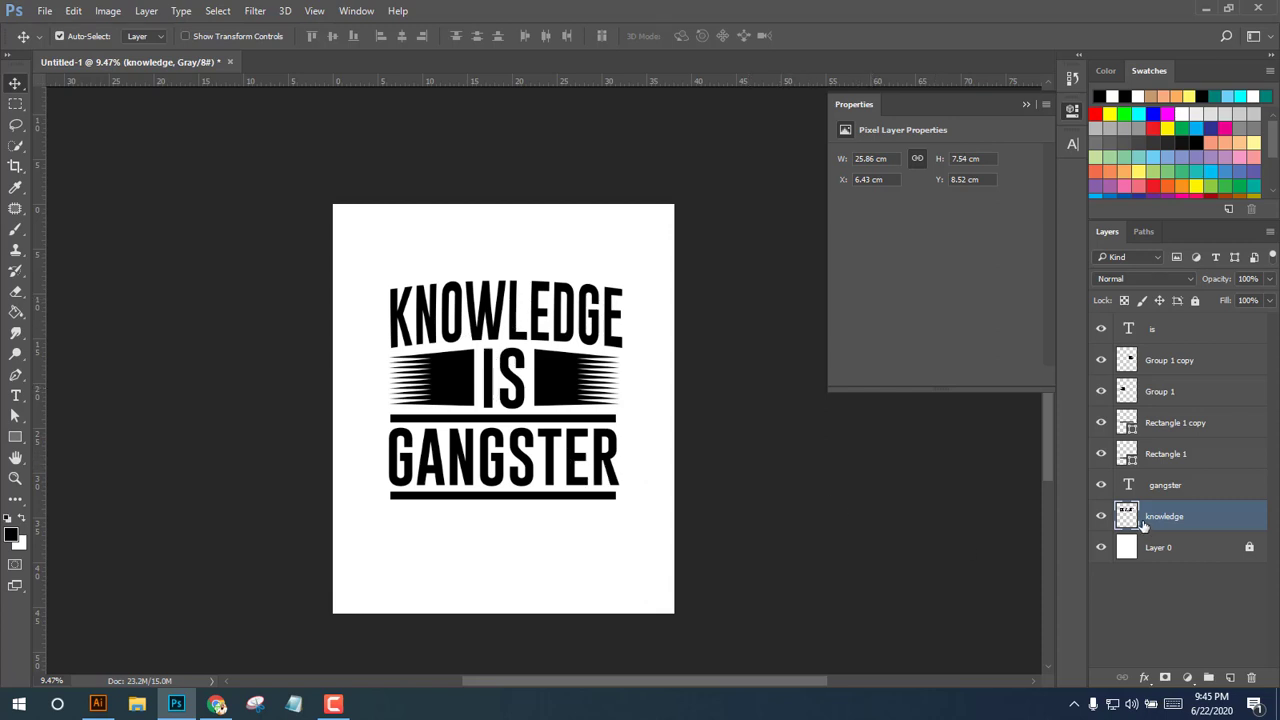
Group all artwork layers into Group 2 and enlarge the design to about 143%.
click(1101, 548)
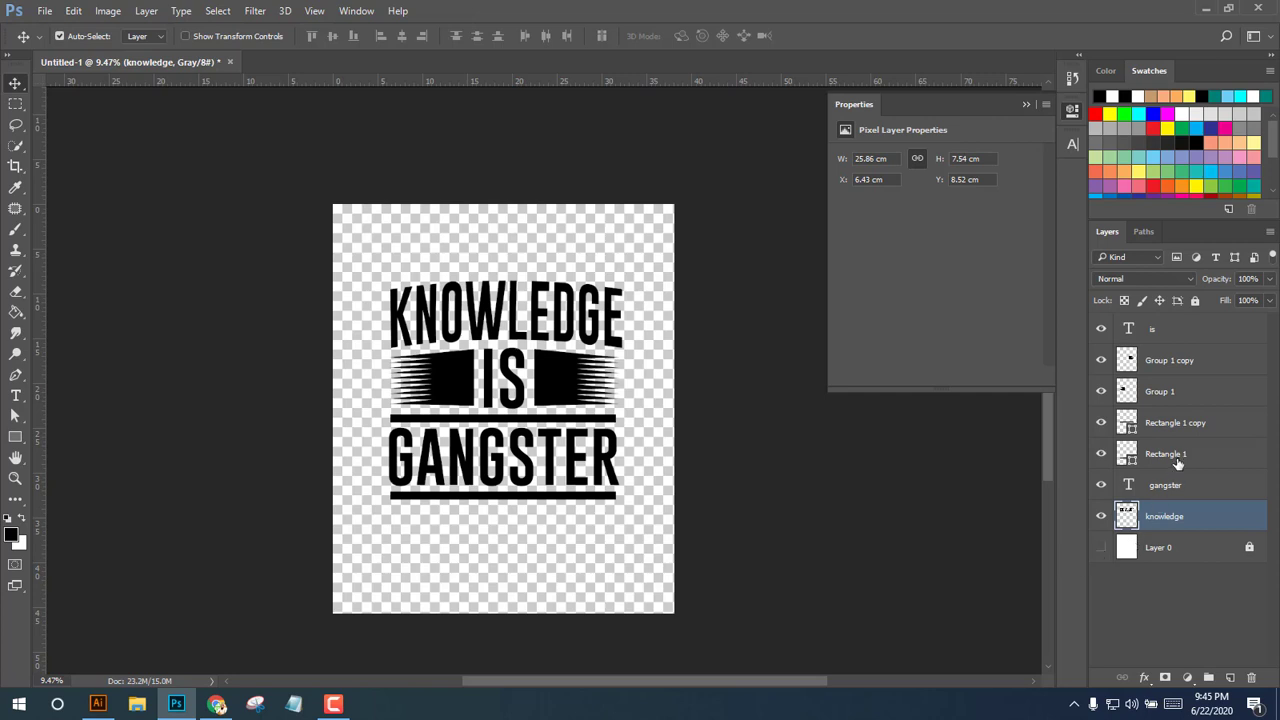
click(1168, 331)
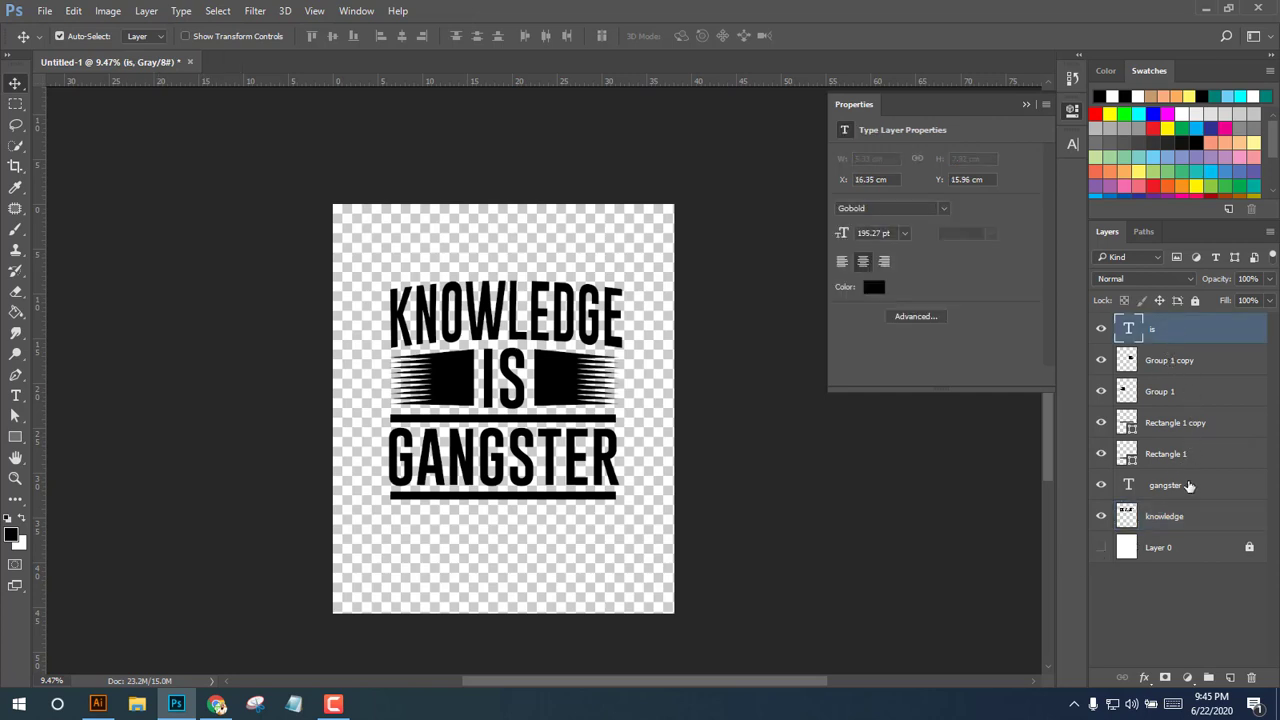
shift+click(1168, 517)
key(ctrl+g)
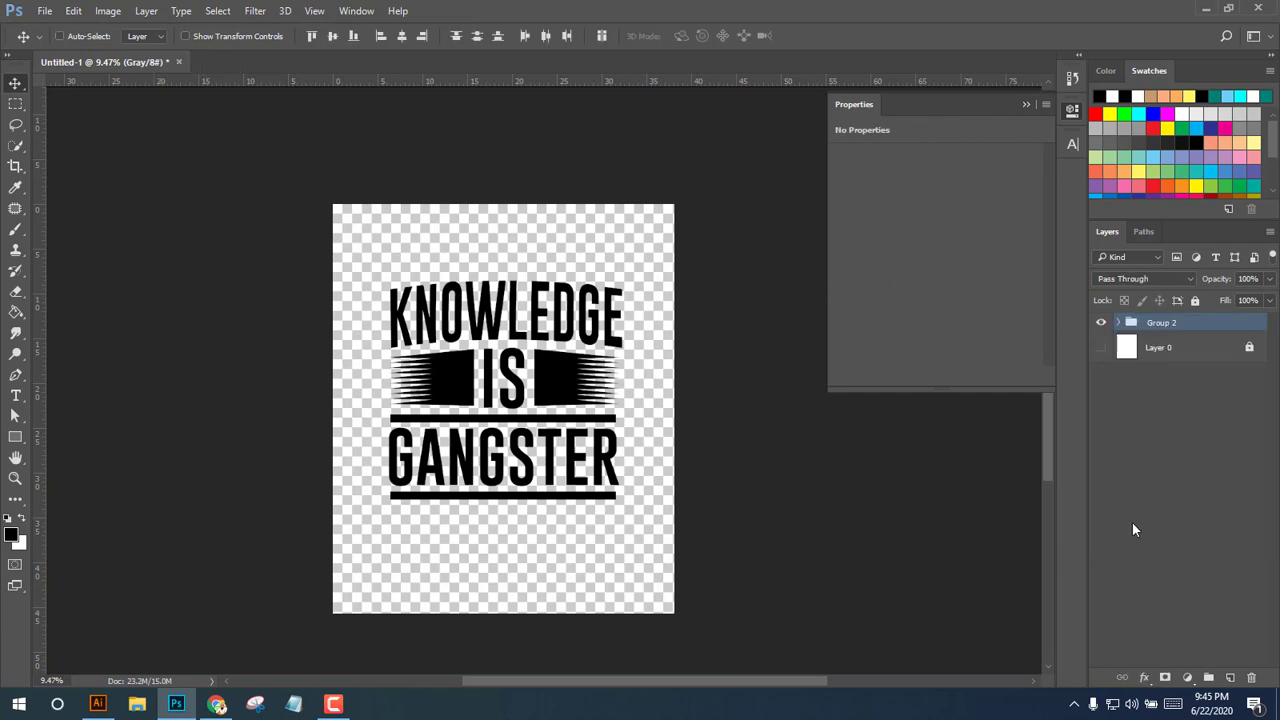
click(1101, 323)
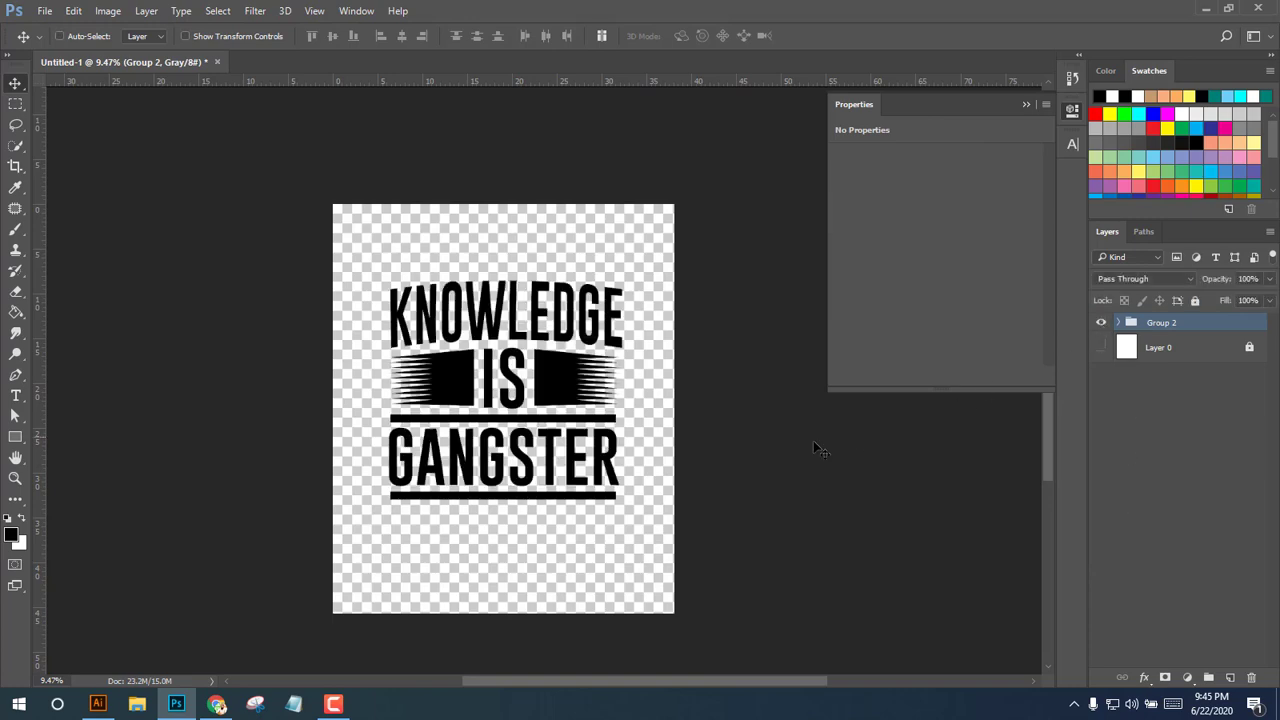
key(ctrl+t)
drag(625, 503, 640, 587)
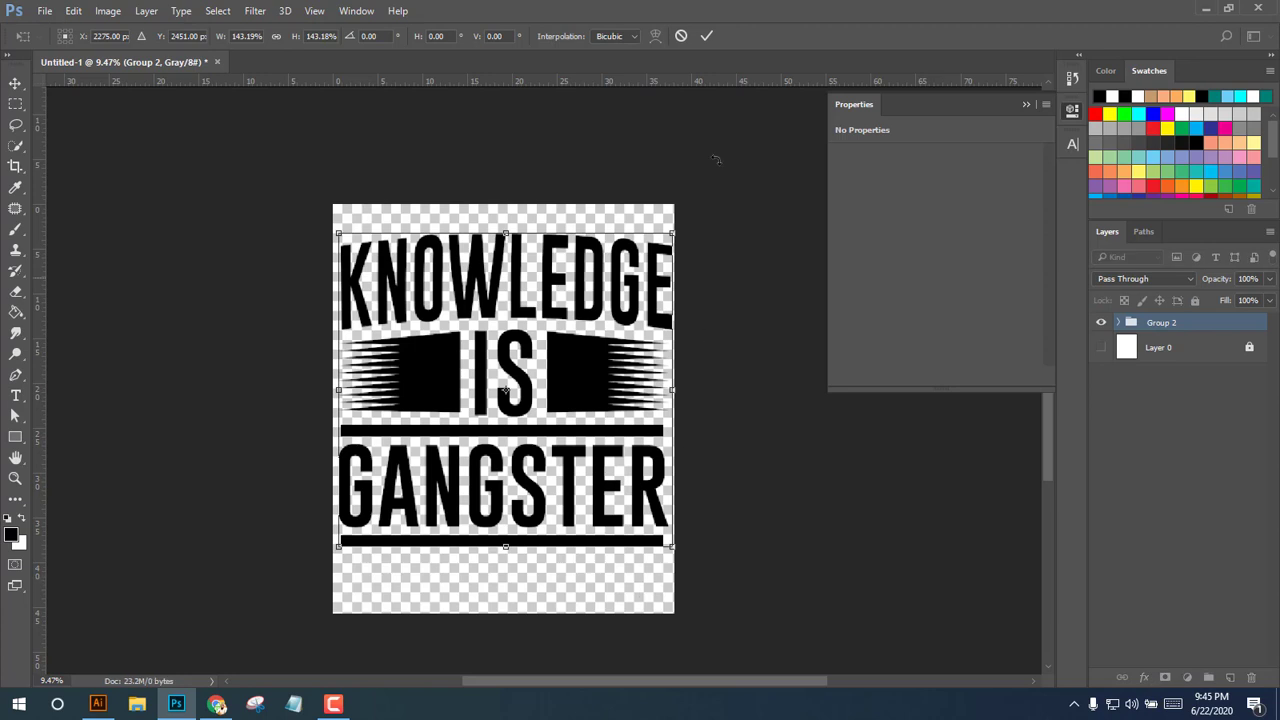
click(706, 37)
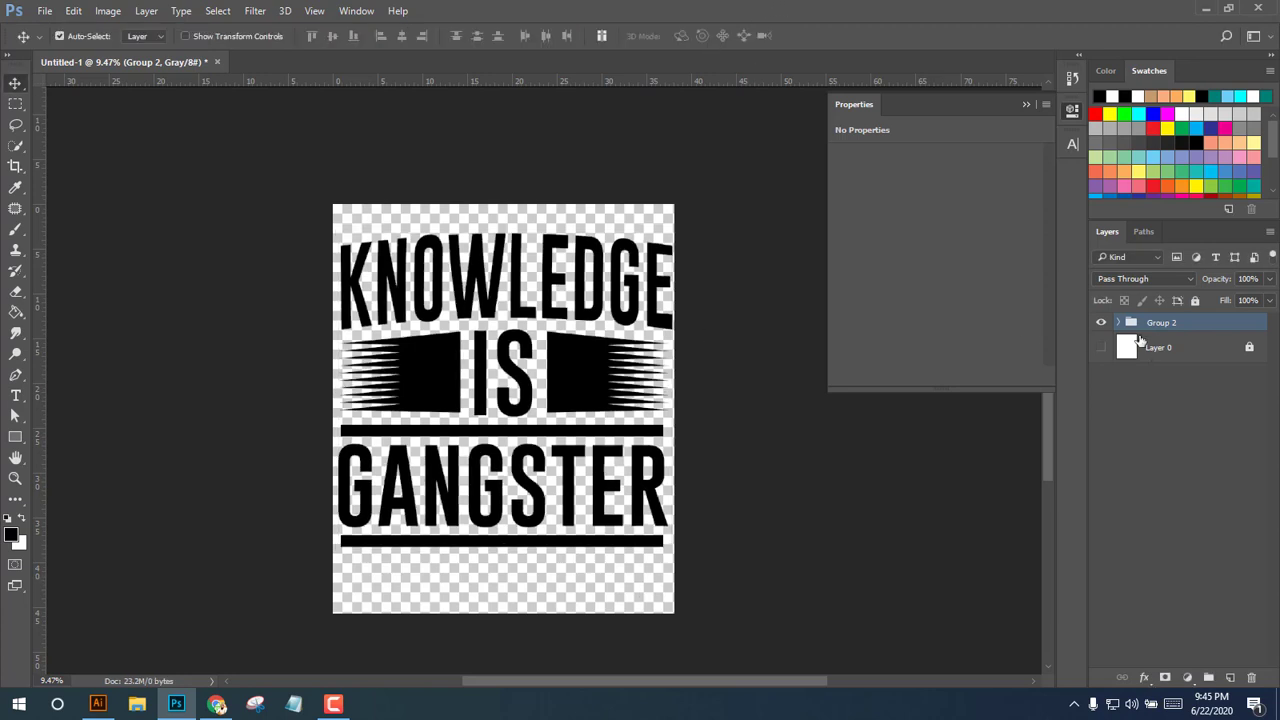
Select the Group 2 layers and try horizontal centring, then undo it and dismiss the warning.
click(1117, 323)
click(1161, 349)
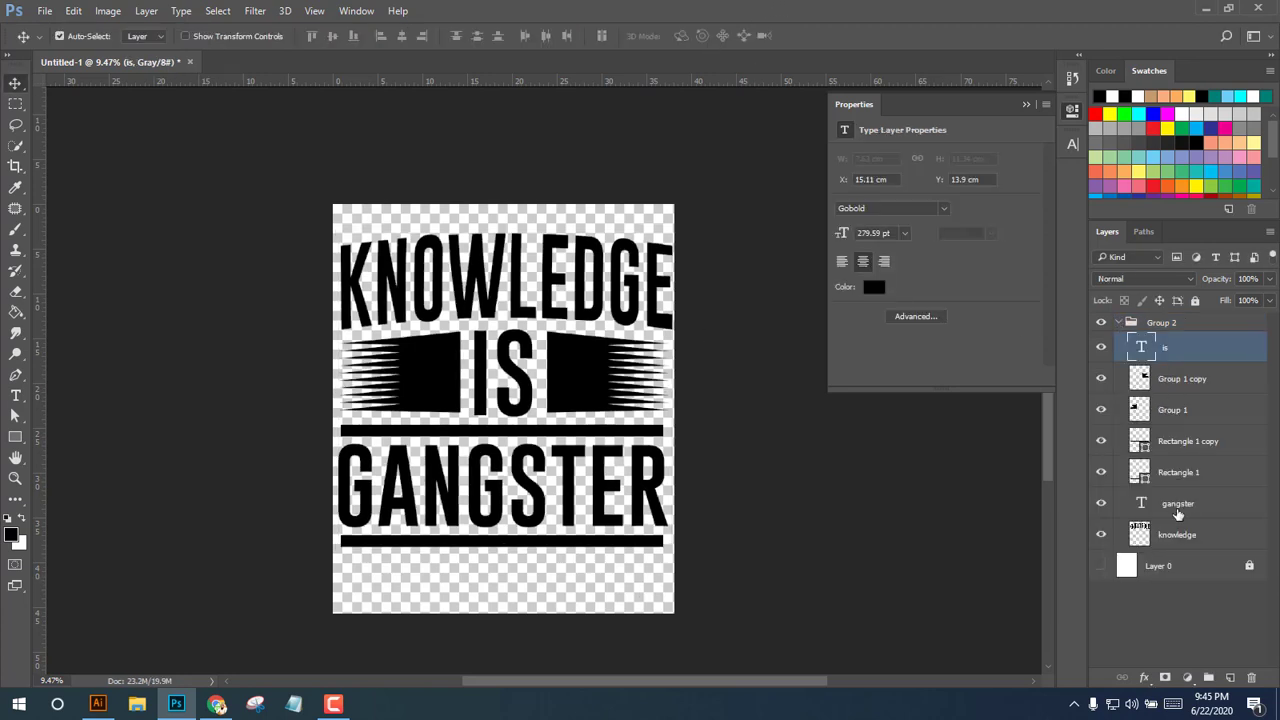
shift+click(1175, 534)
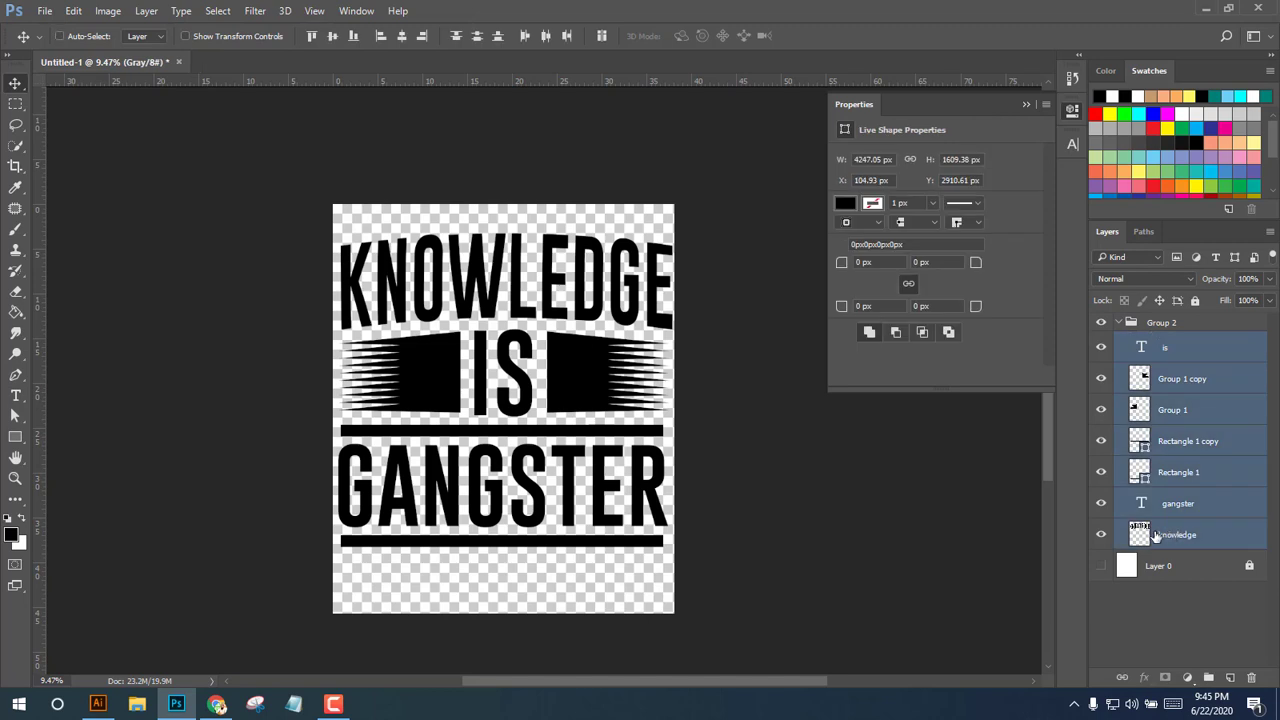
key(ctrl+a)
click(405, 35)
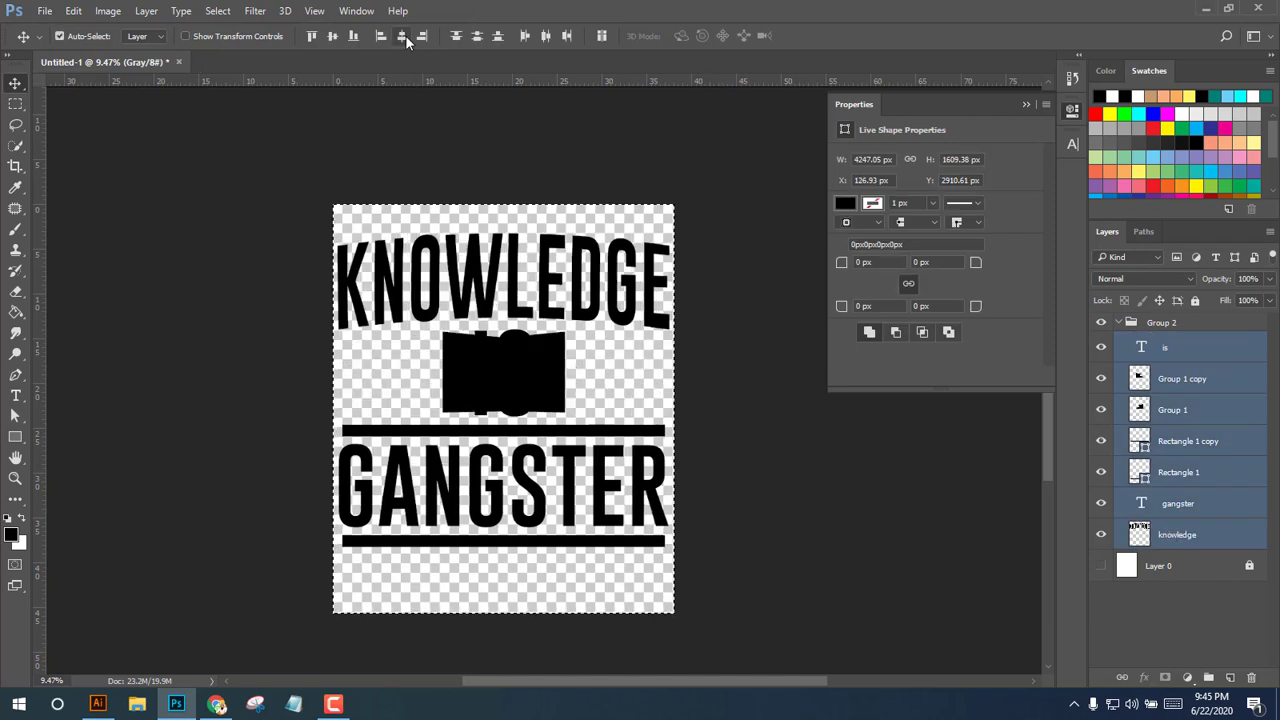
key(ctrl+z)
click(750, 423)
click(527, 382)
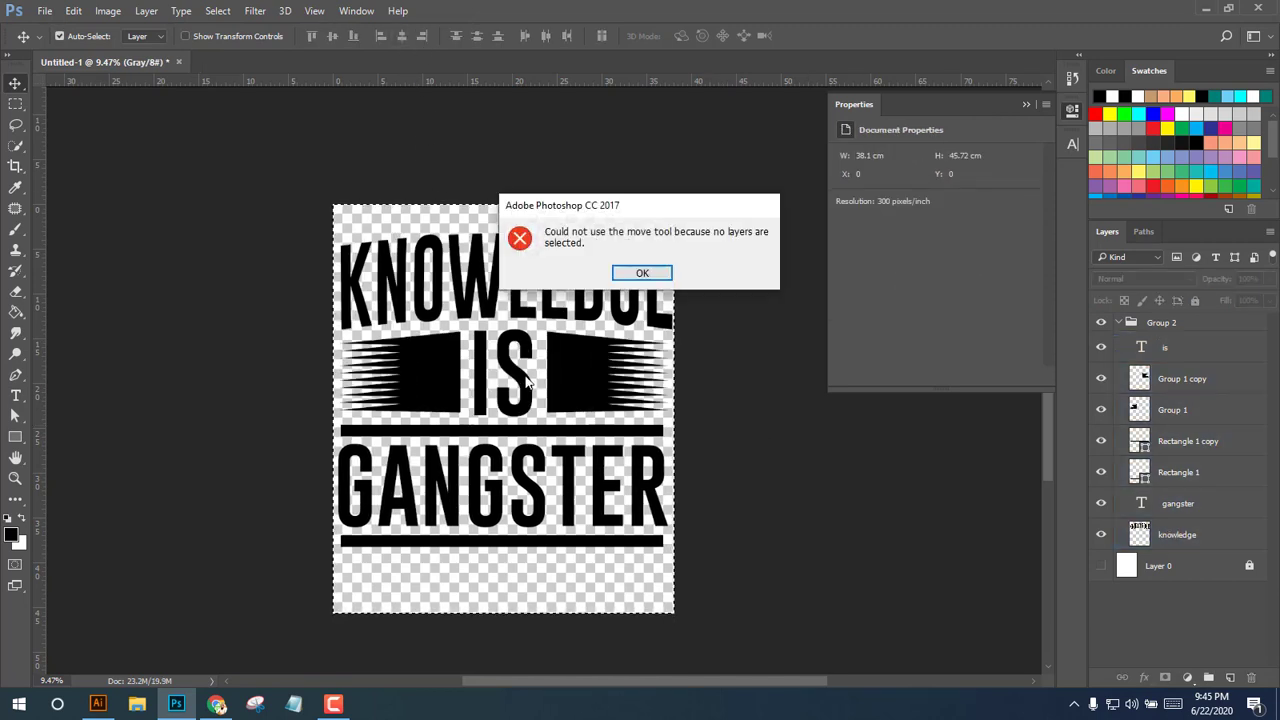
click(645, 273)
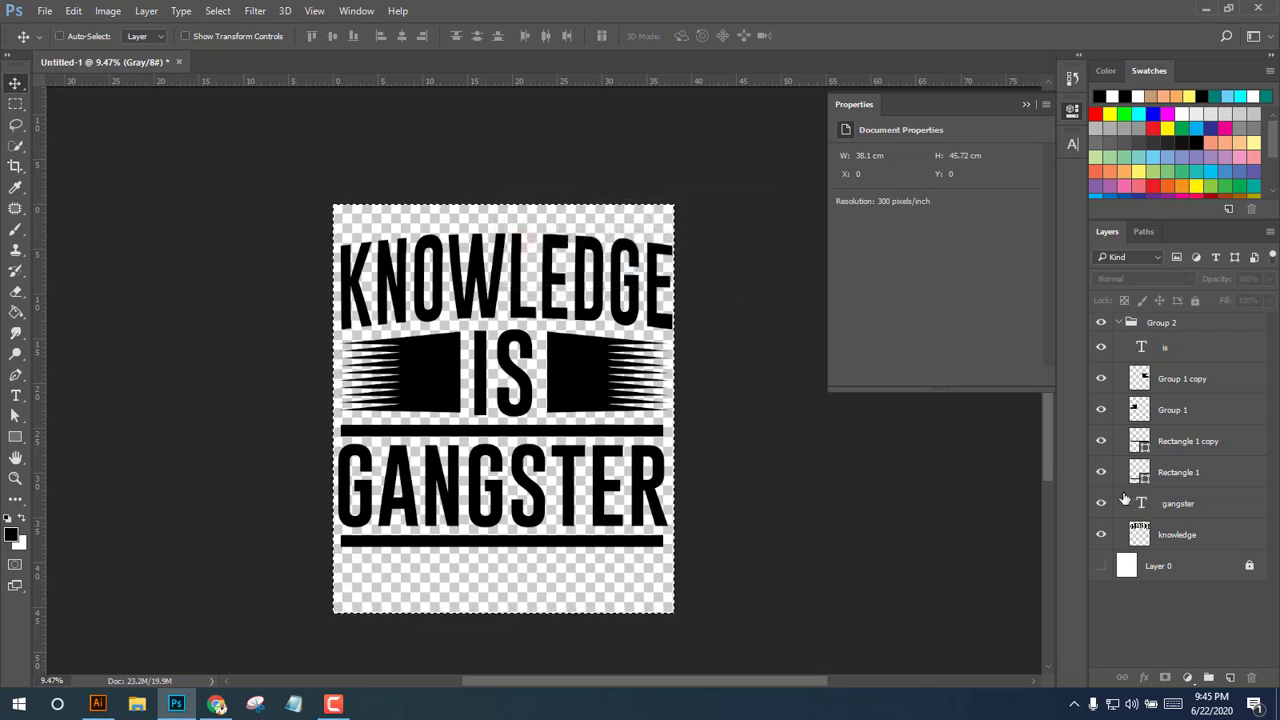
Link the is, Group 1 copy and Group 1 layers and merge them into one is layer.
ctrl+click(580, 371)
ctrl+shift+click(510, 398)
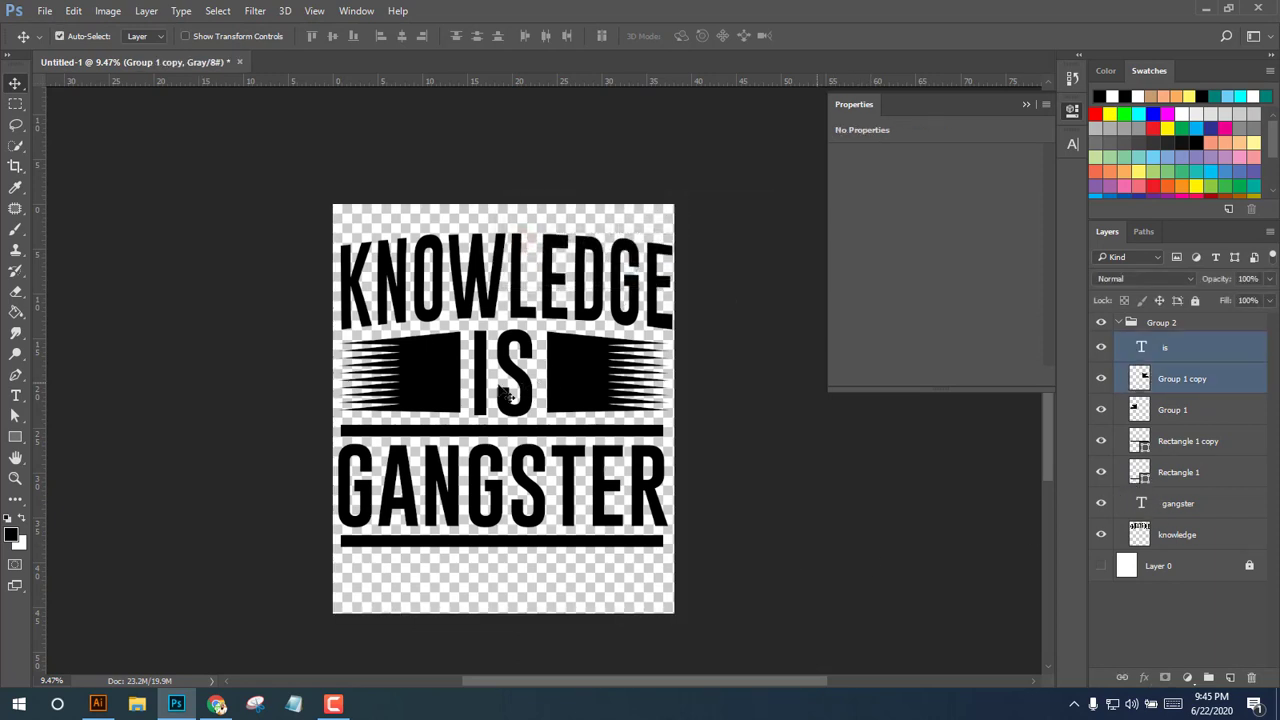
ctrl+shift+click(448, 381)
right_click(547, 374)
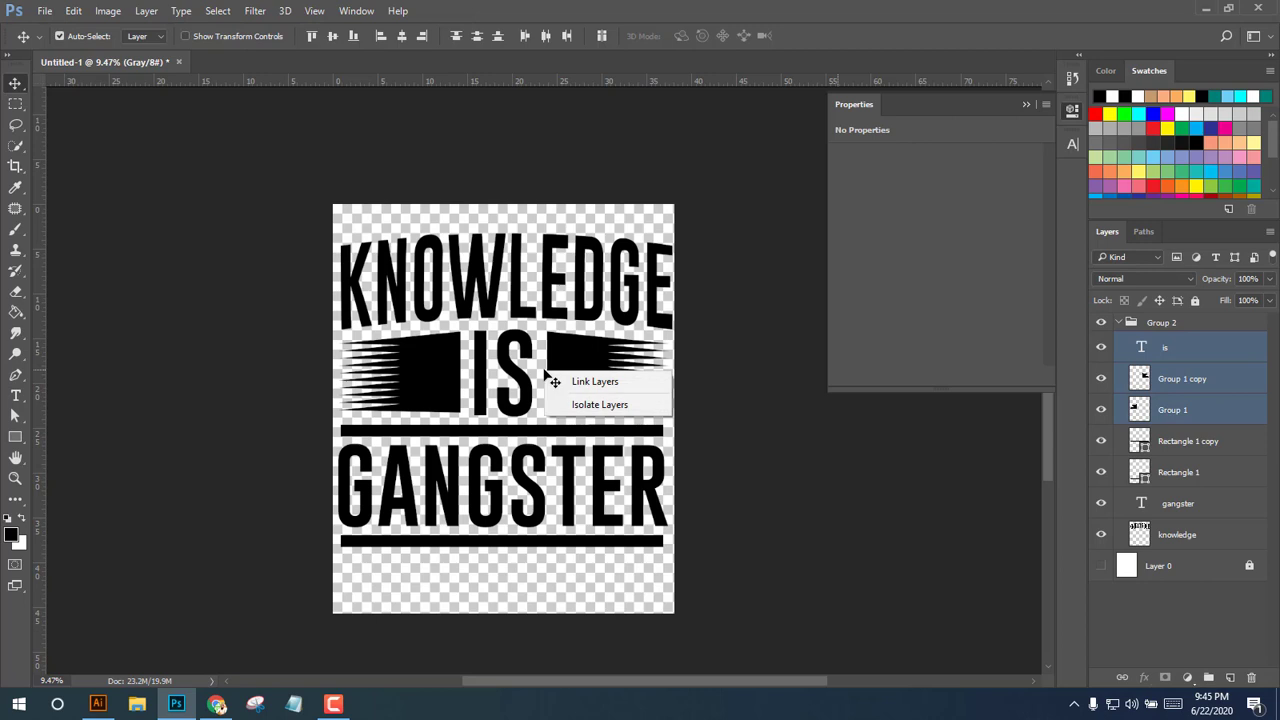
click(616, 383)
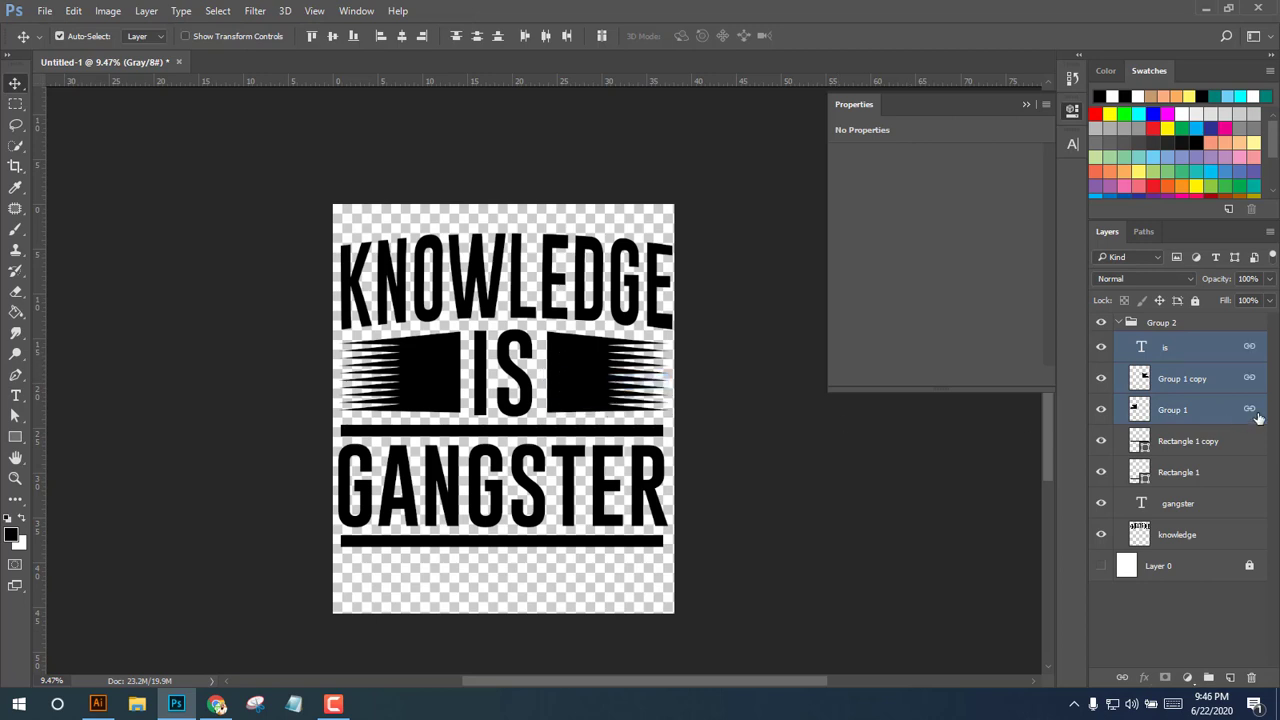
right_click(1201, 380)
click(906, 548)
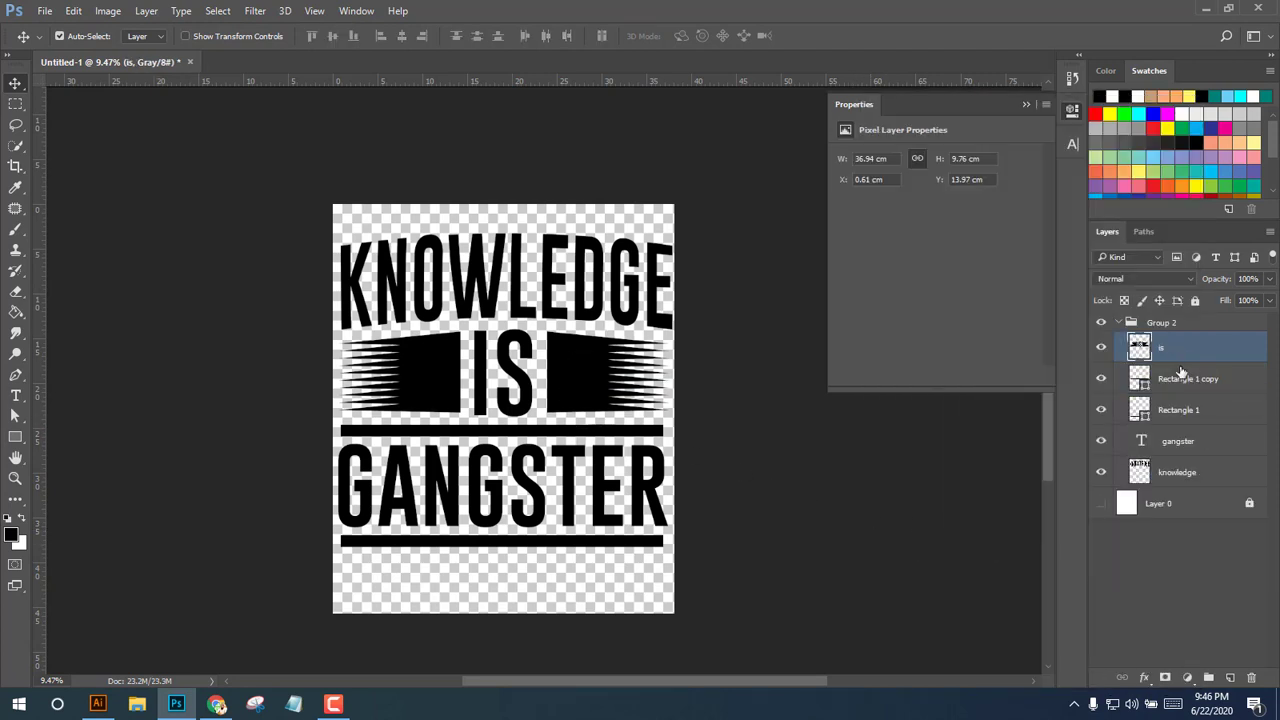
Align all design layers to horizontal centres, undo a trial Group 2 merge, and bring up Save As.
shift+click(1174, 444)
shift+click(1210, 473)
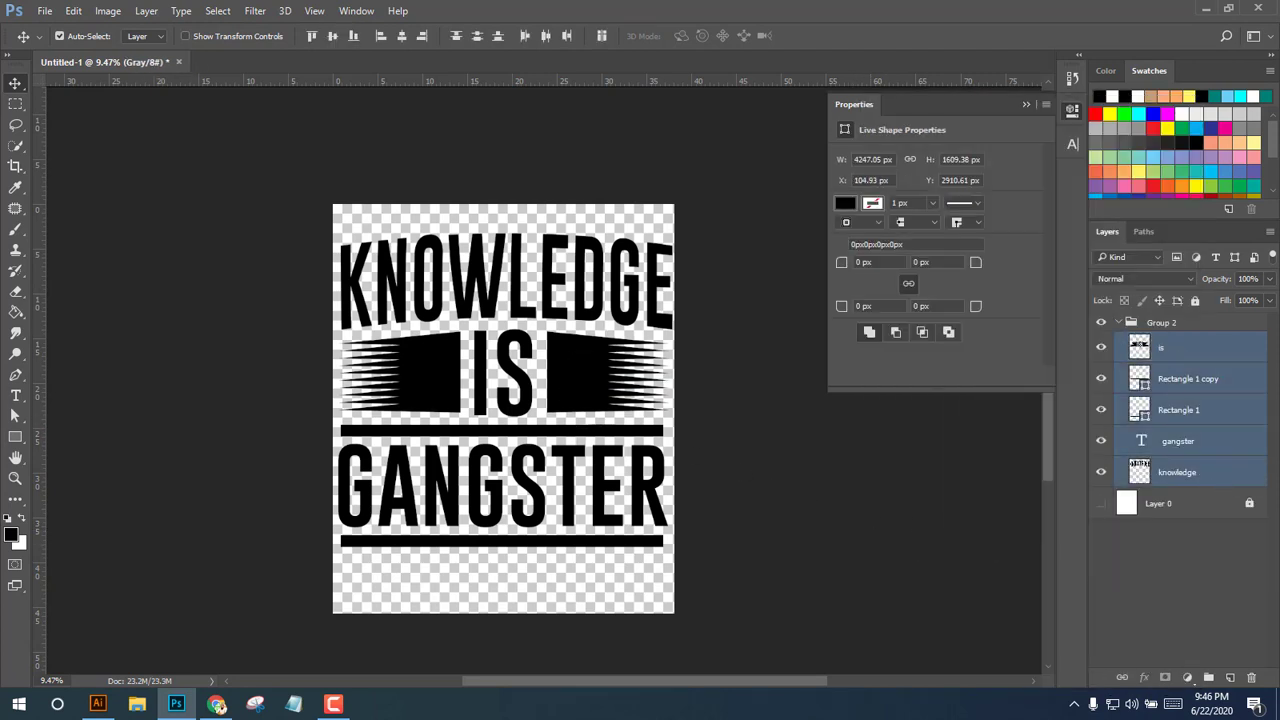
click(402, 36)
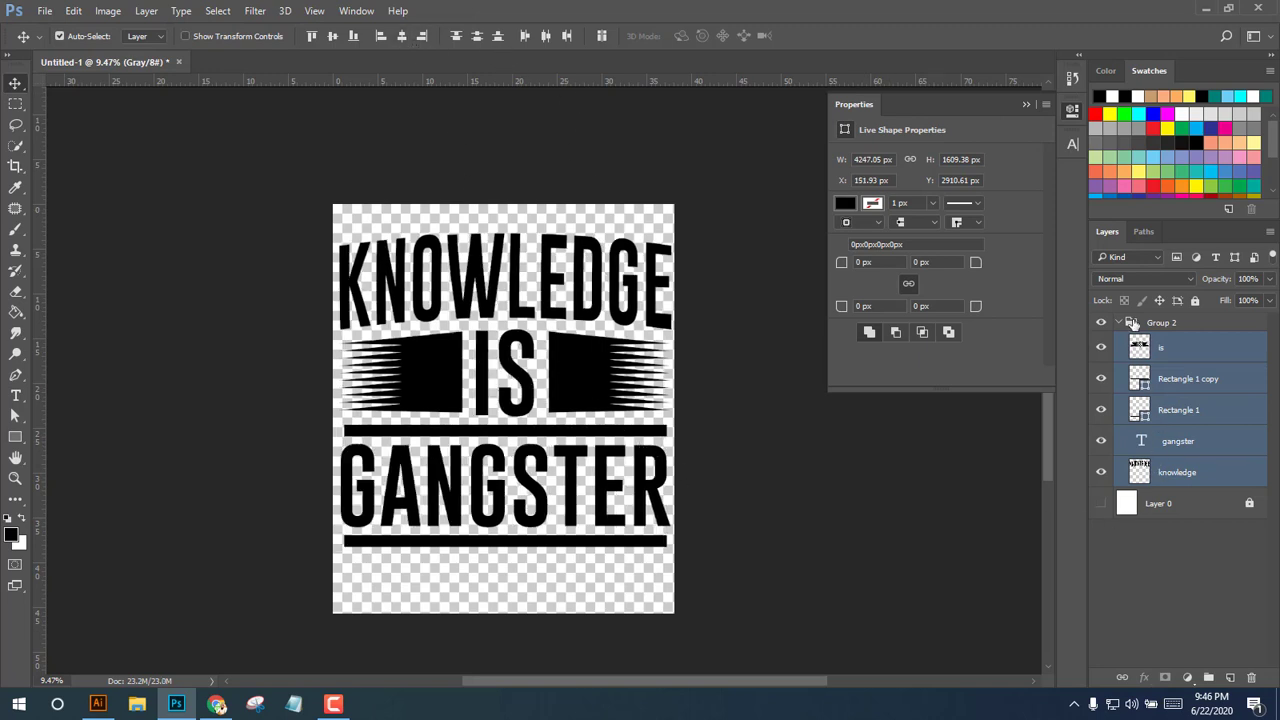
right_click(1178, 331)
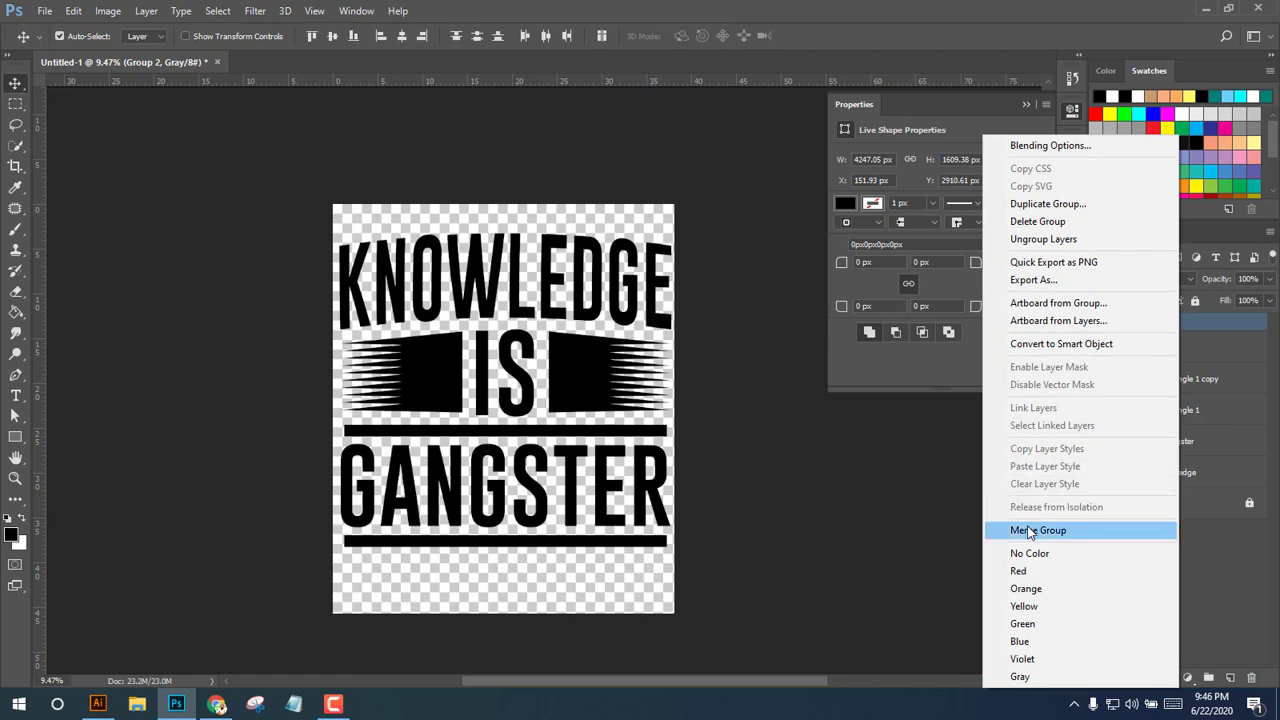
click(1060, 527)
drag(552, 382, 552, 403)
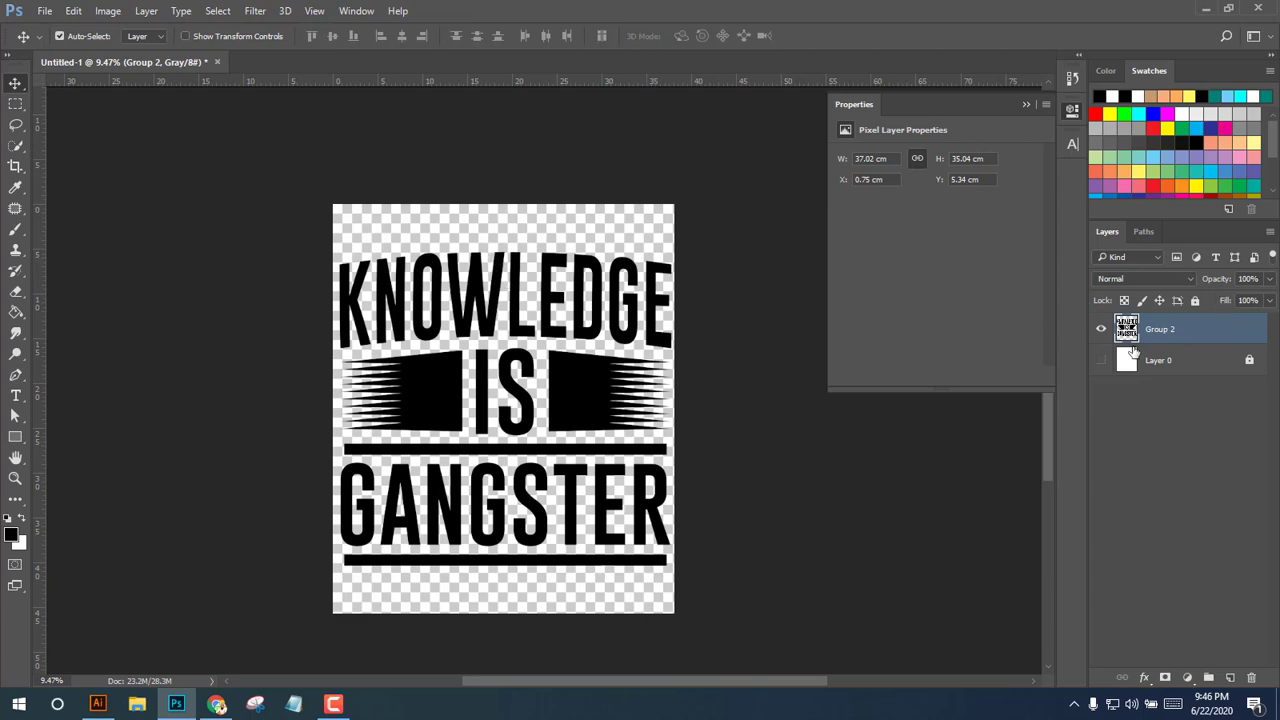
key(ctrl+z)
key(ctrl+z)
key(ctrl+alt+z)
key(ctrl+alt+z)
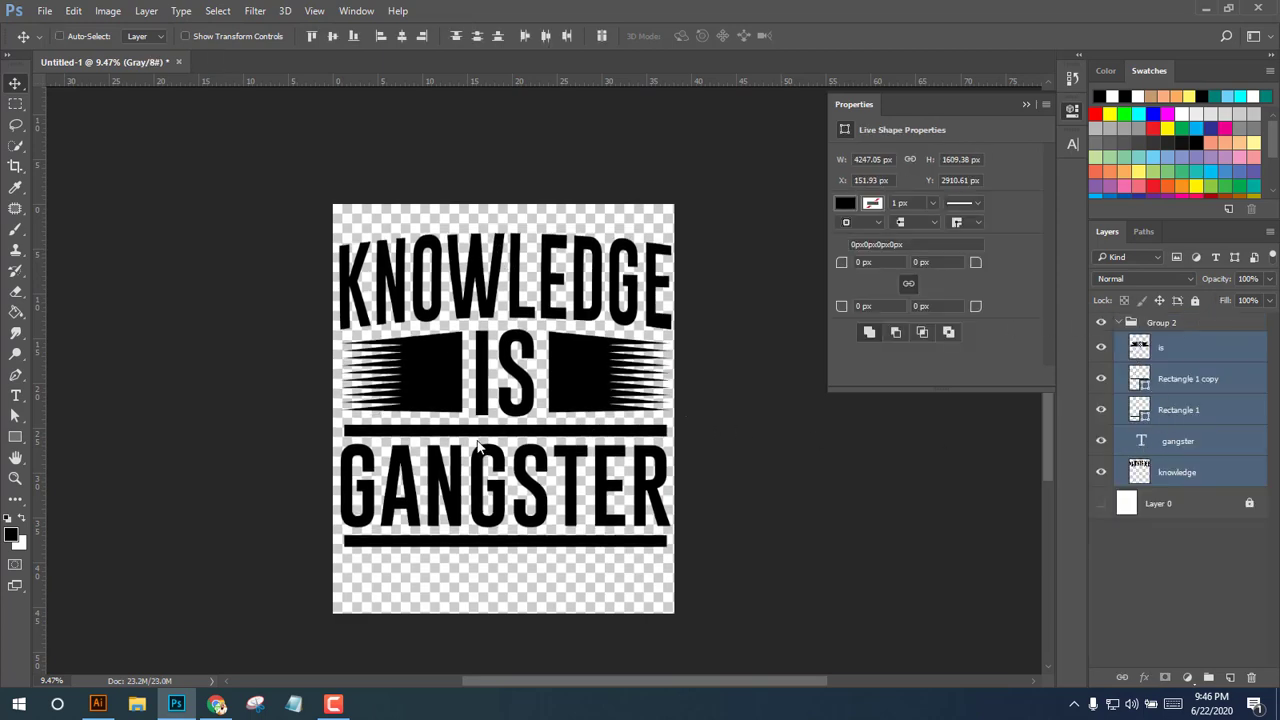
key(ctrl+alt+s)
Save the copy as sss in a new 'knowledge is gangstar' folder under t shirt design.
click(467, 155)
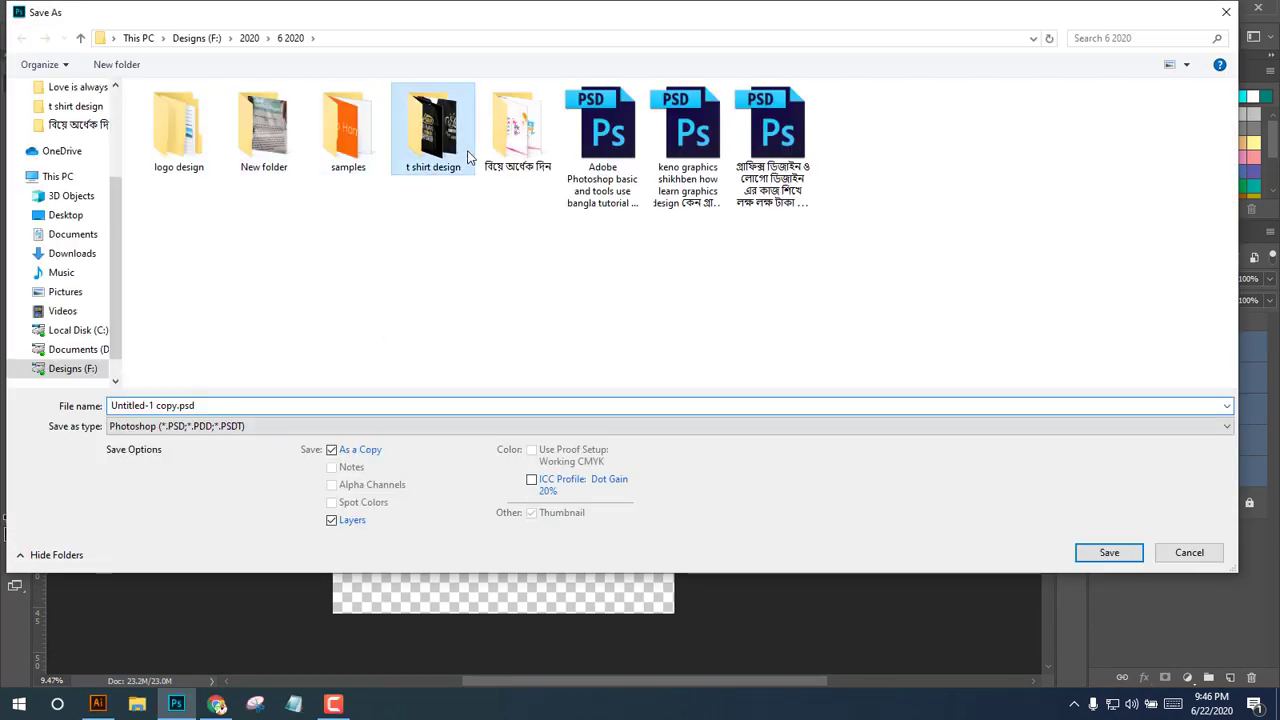
double_click(467, 155)
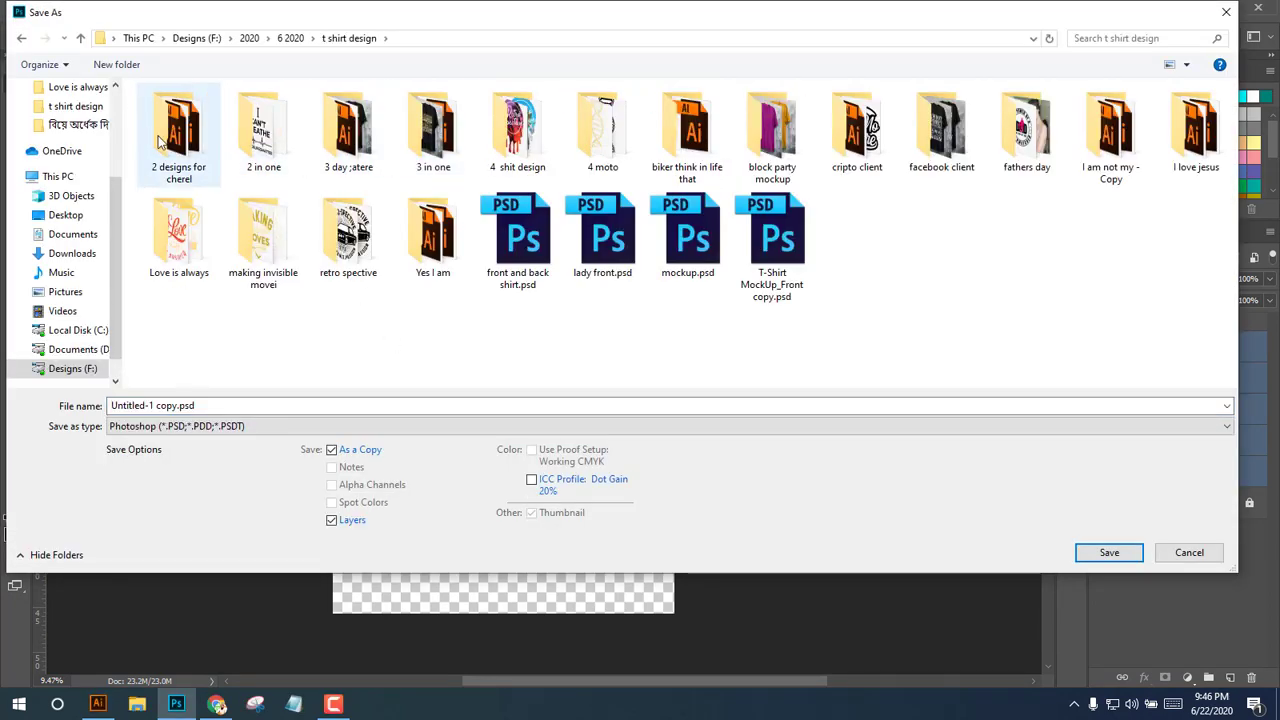
click(116, 63)
text(kno)
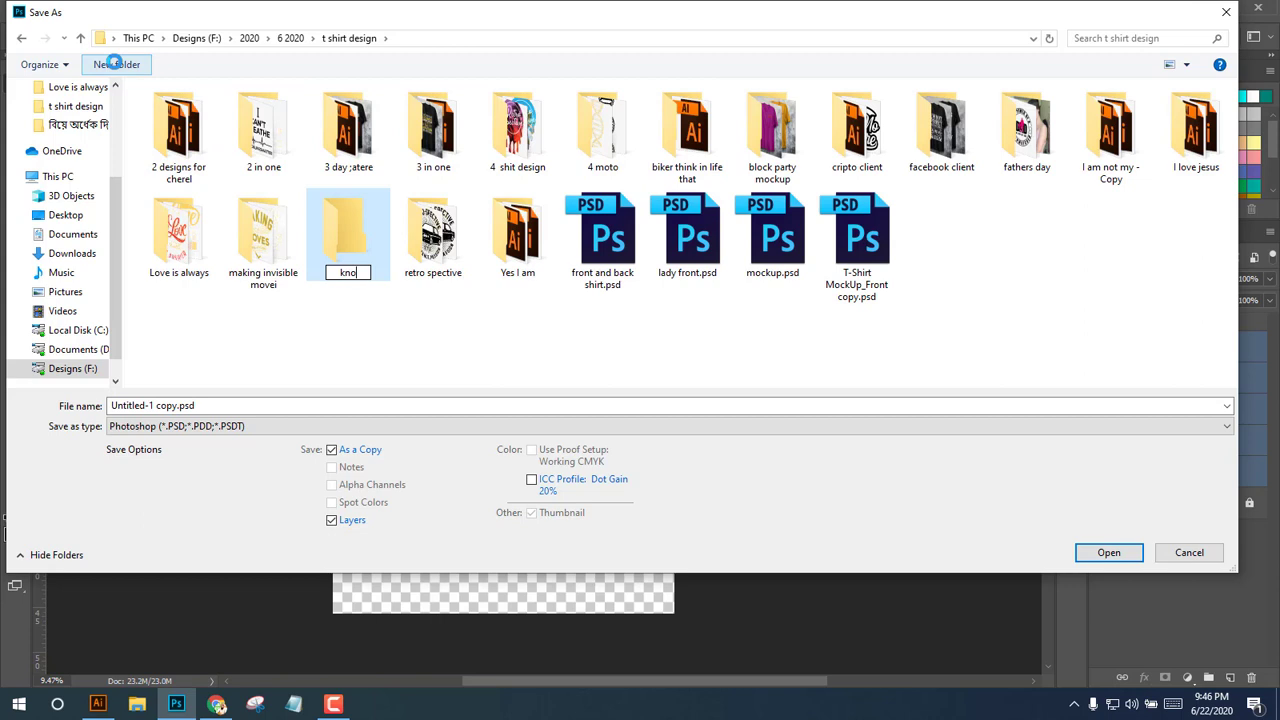
text(wl)
text(e)
text(dge is )
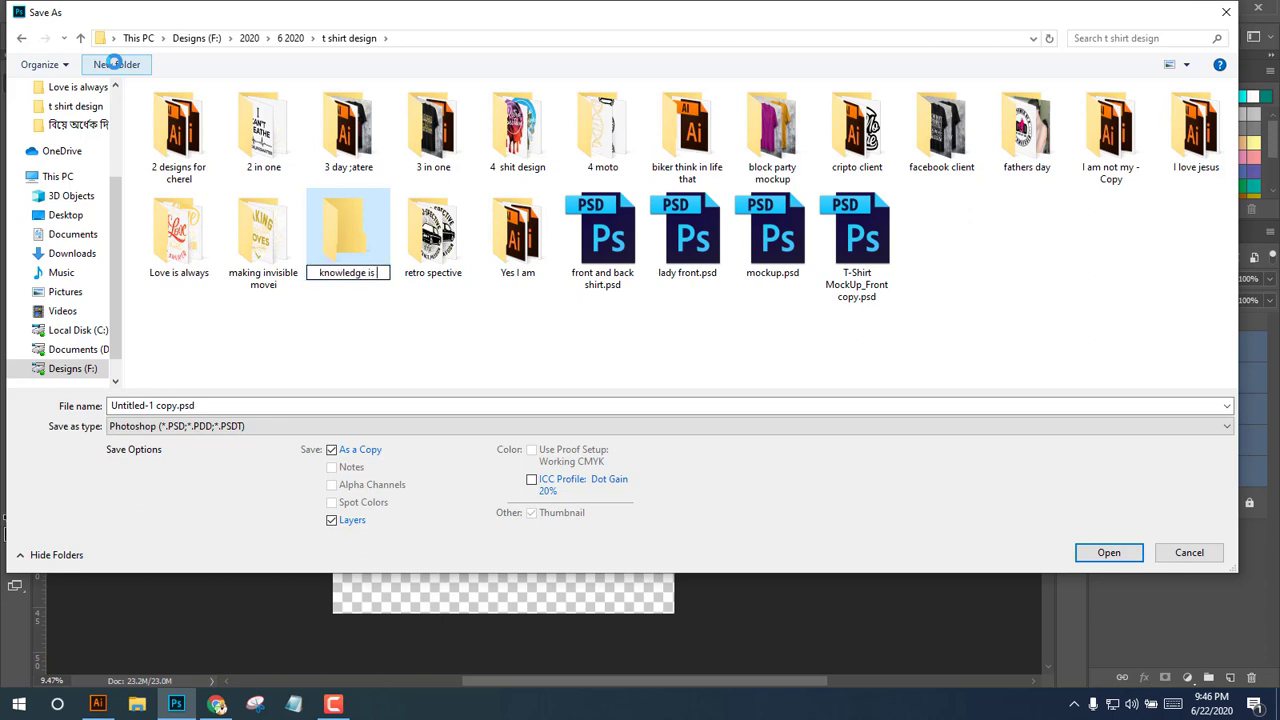
text(gangstar)
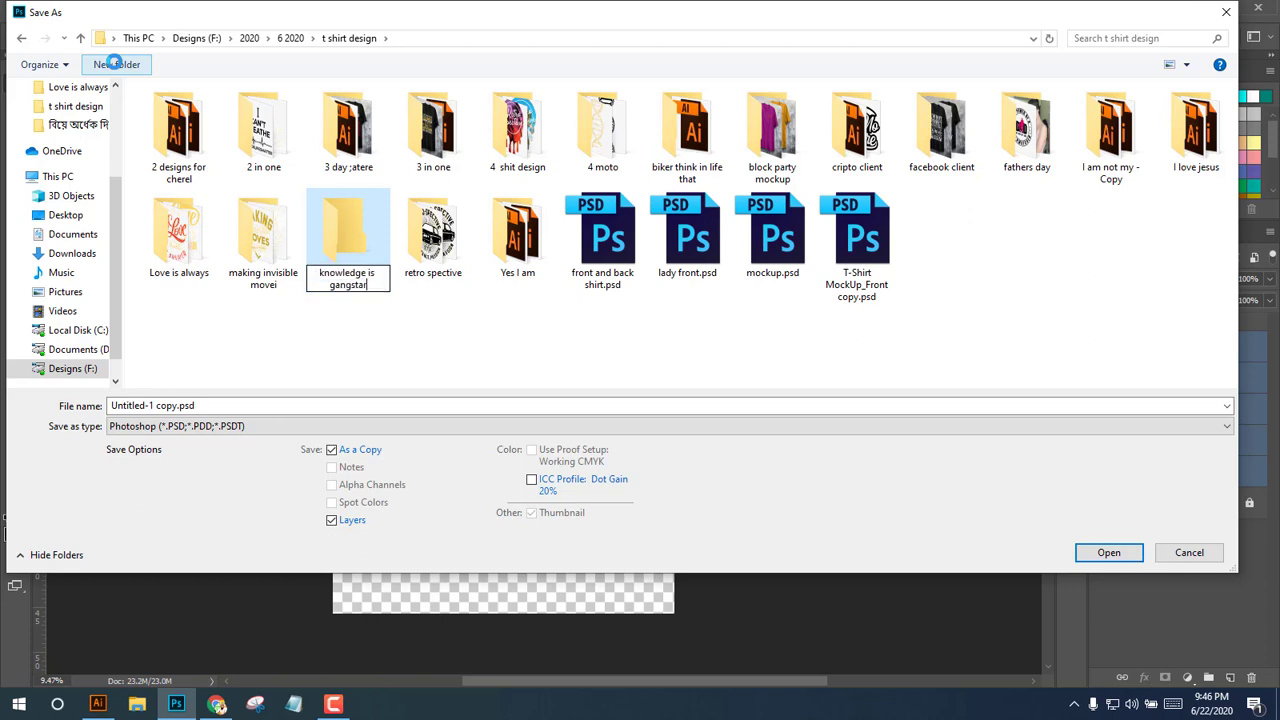
key(Return)
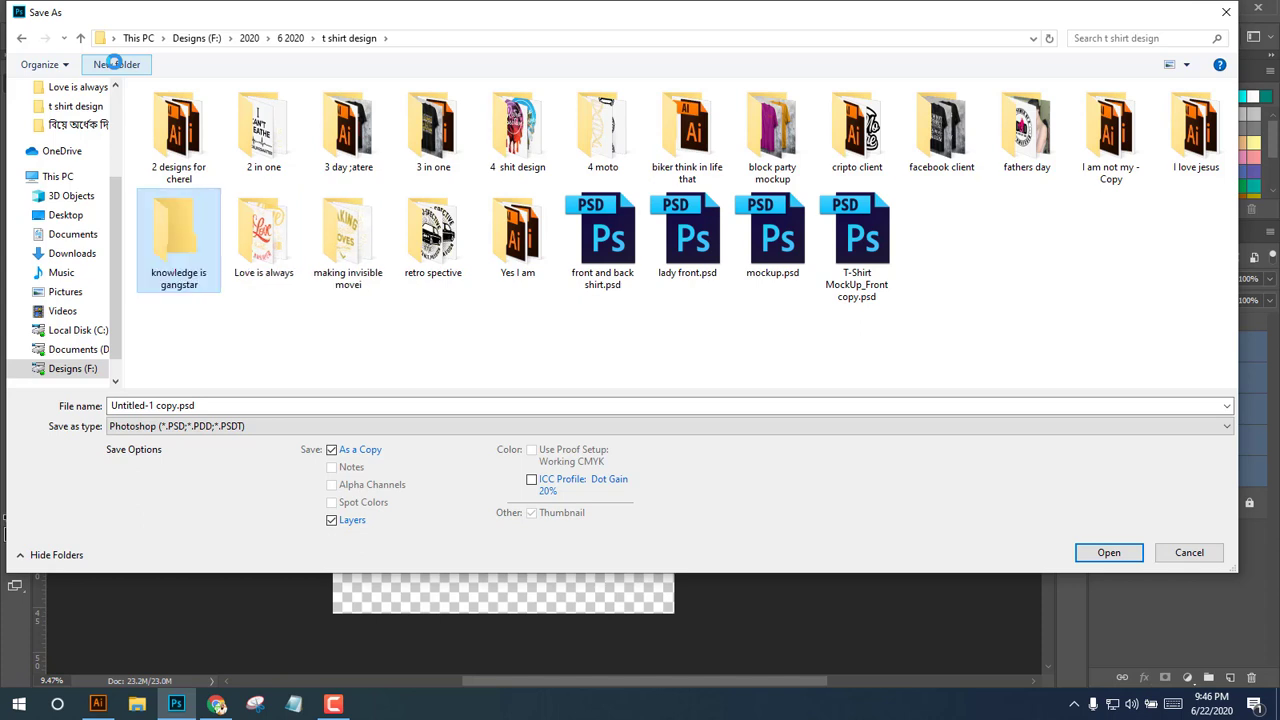
key(Return)
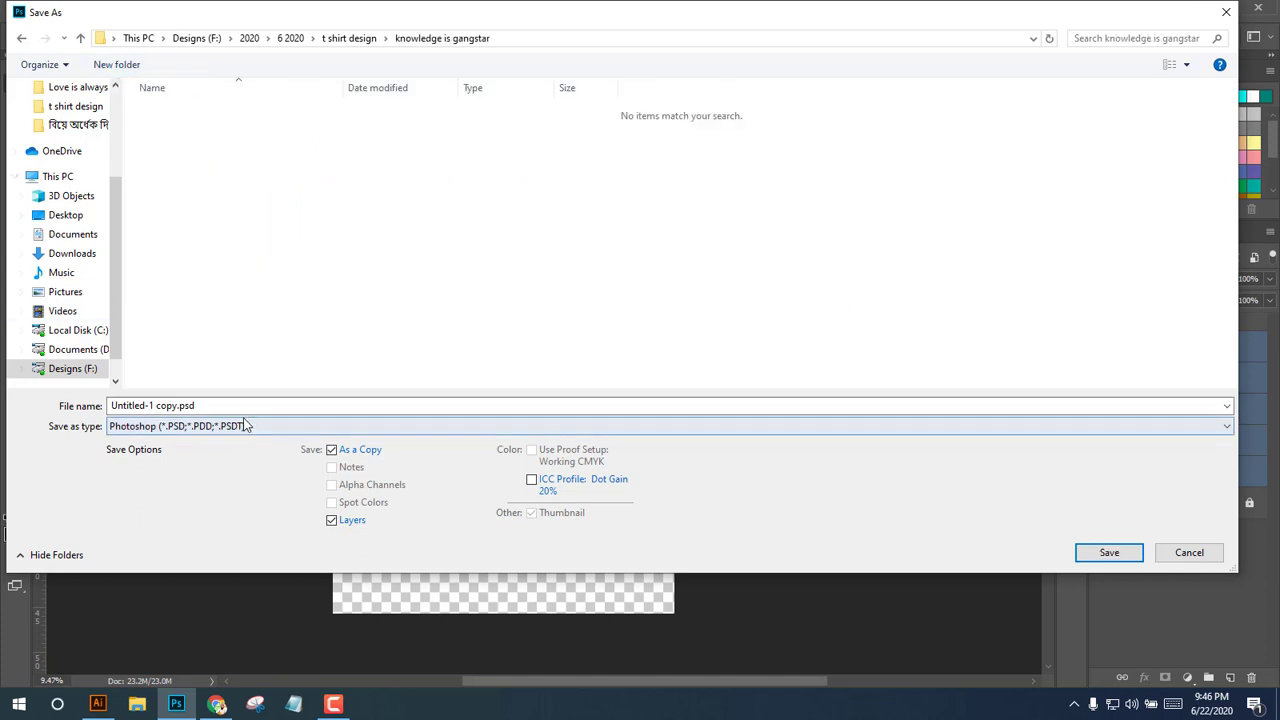
text(sss)
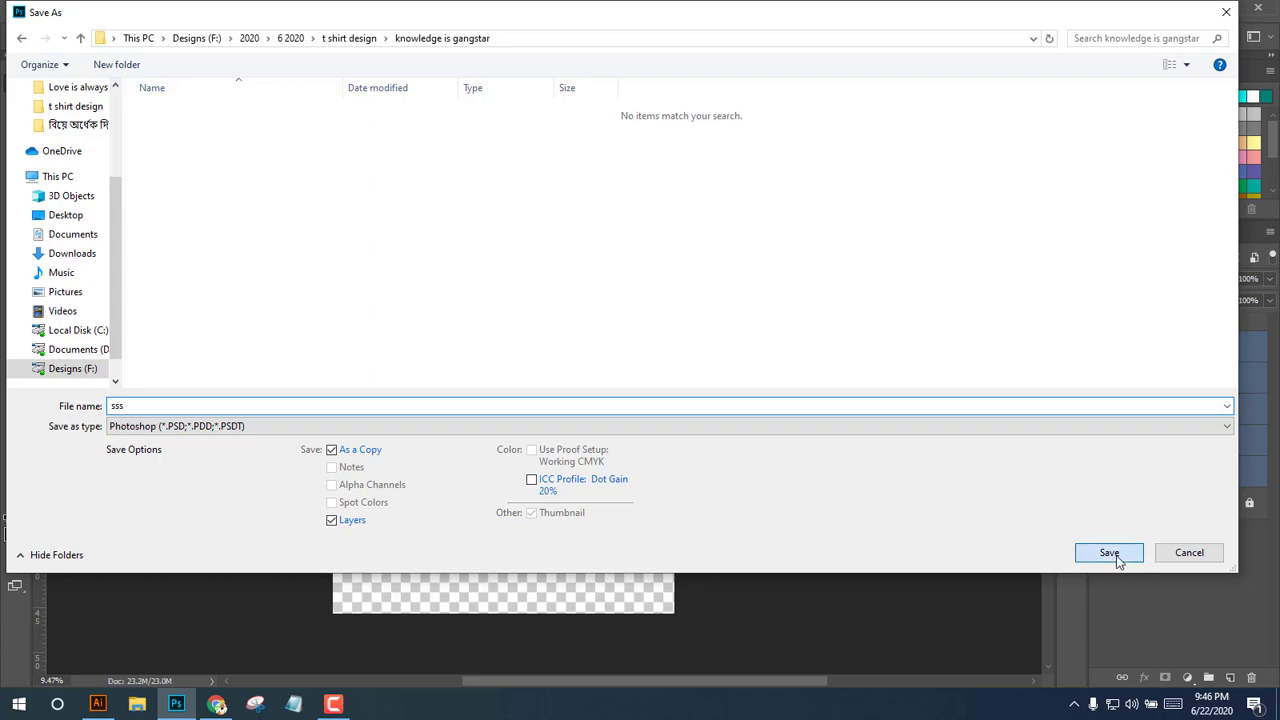
click(1110, 554)
Confirm the PSD compatibility options and merge the selected layers into one is layer.
click(822, 213)
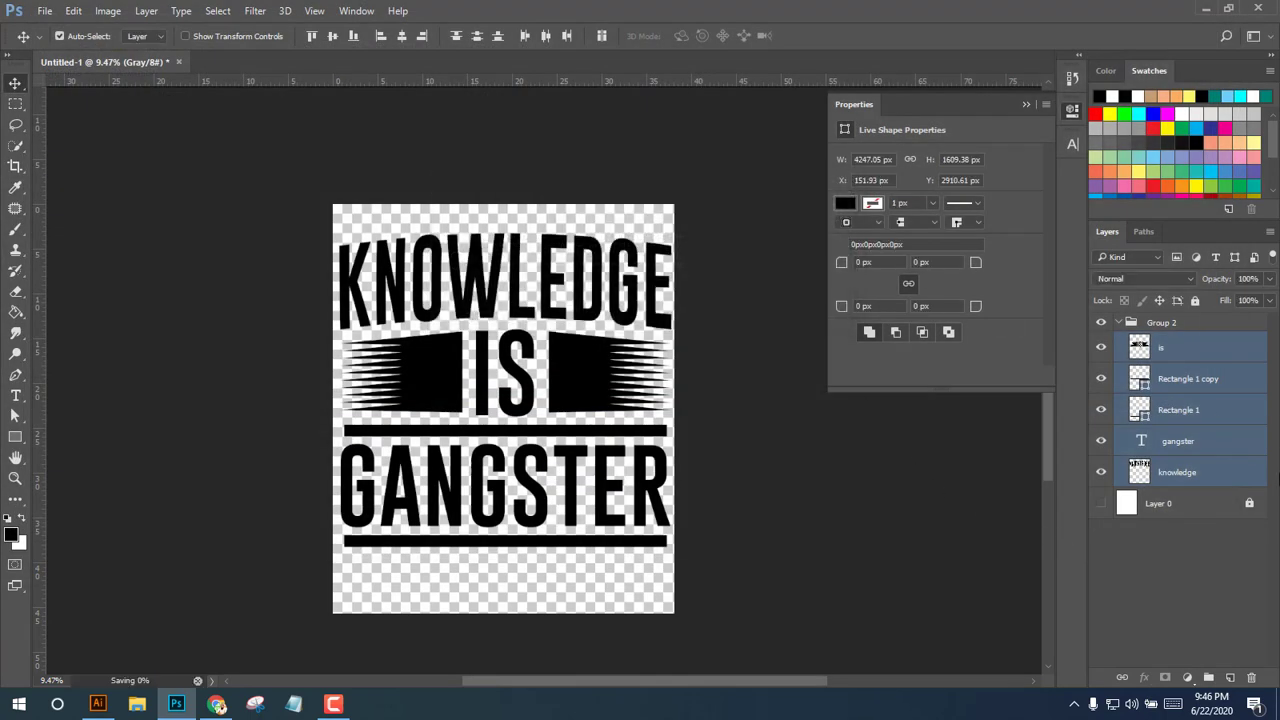
right_click(1185, 452)
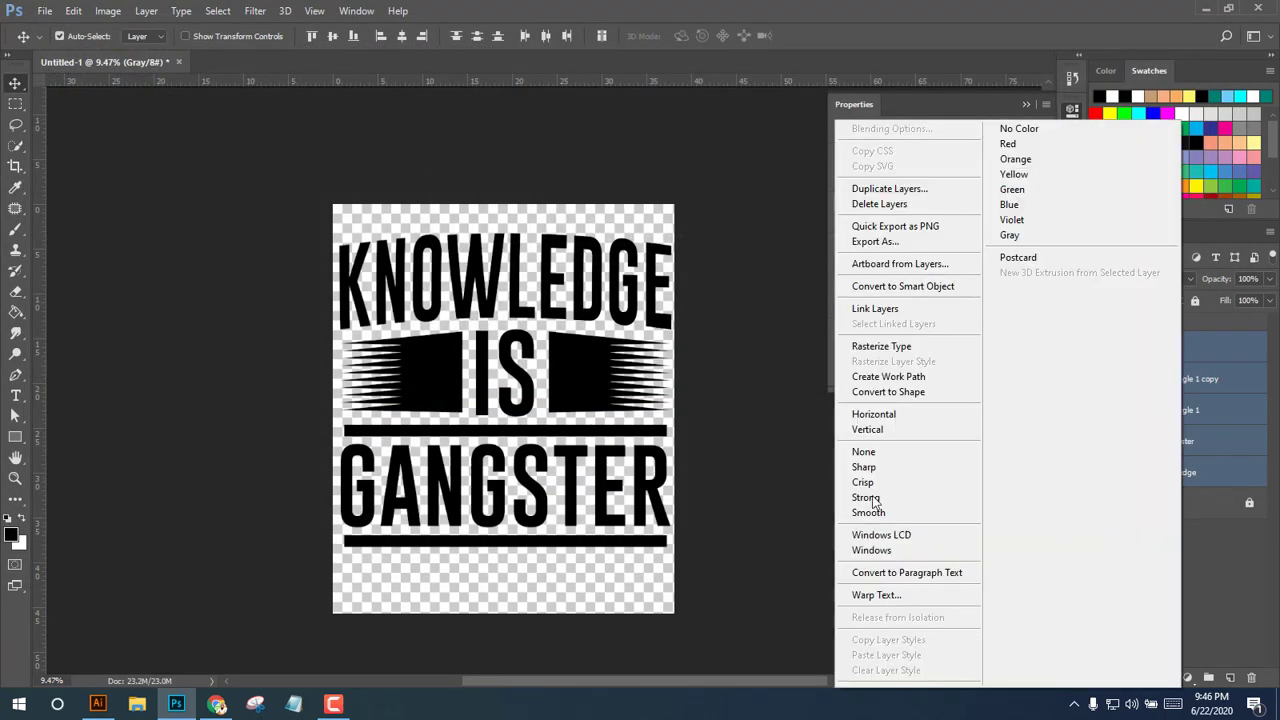
click(875, 347)
right_click(1181, 432)
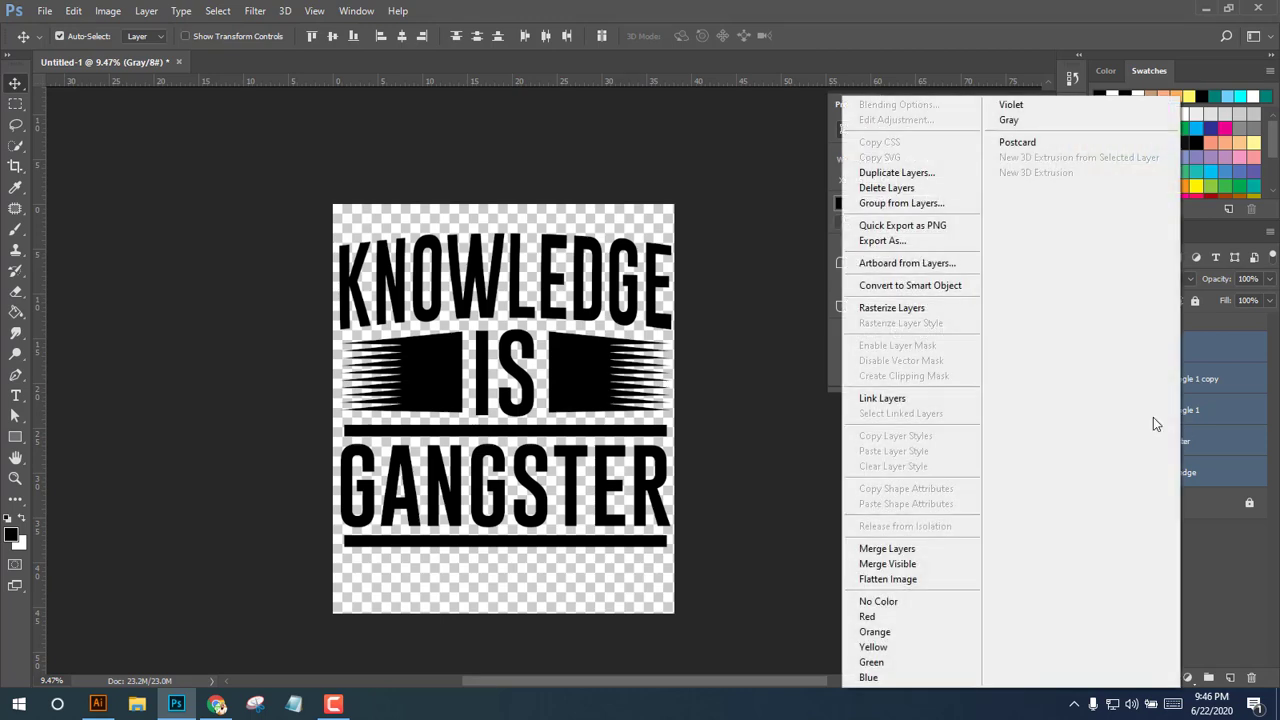
click(887, 548)
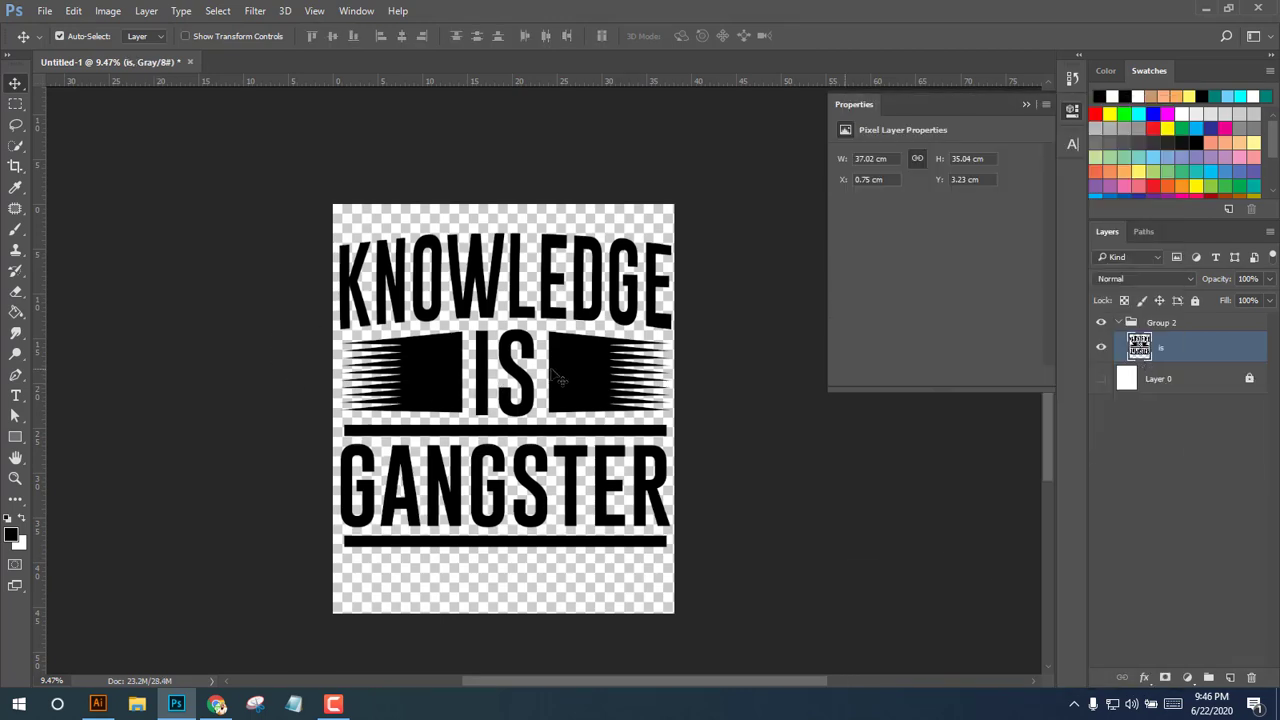
Scale the merged artwork around its centre down to 15.69 × 14.84 cm.
key(ctrl)
key(ctrl+t)
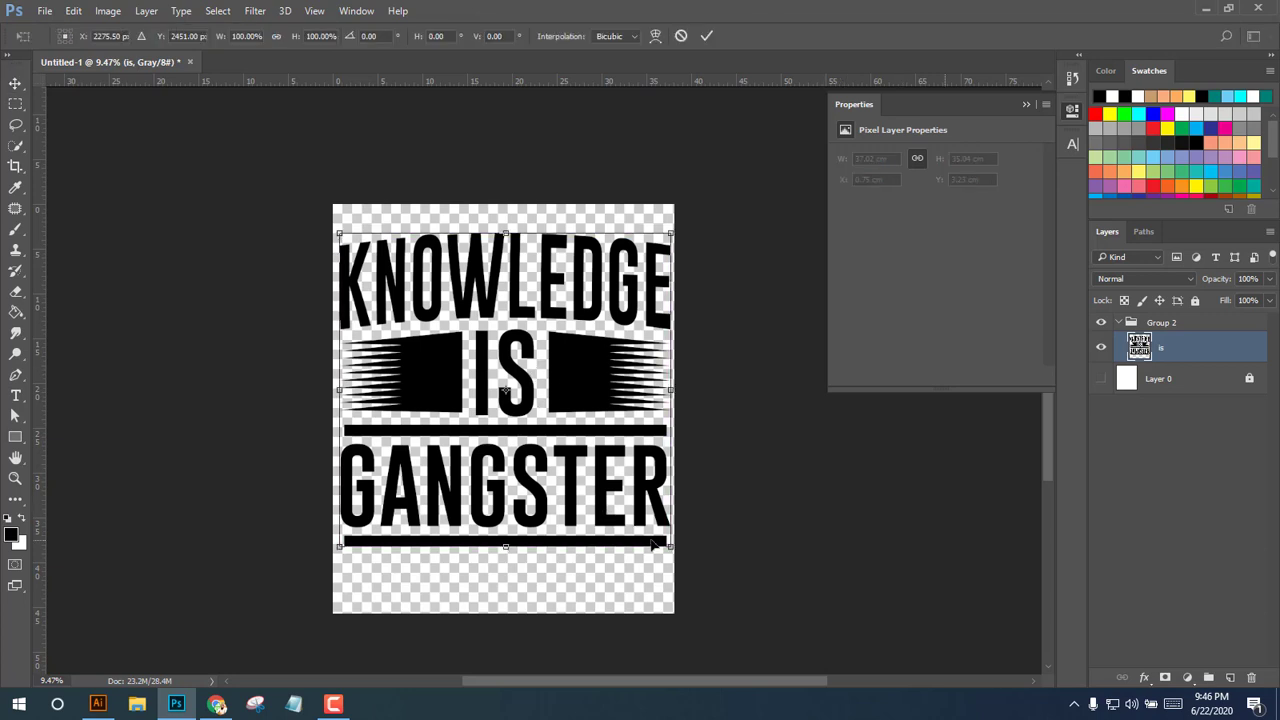
drag(668, 550, 659, 540)
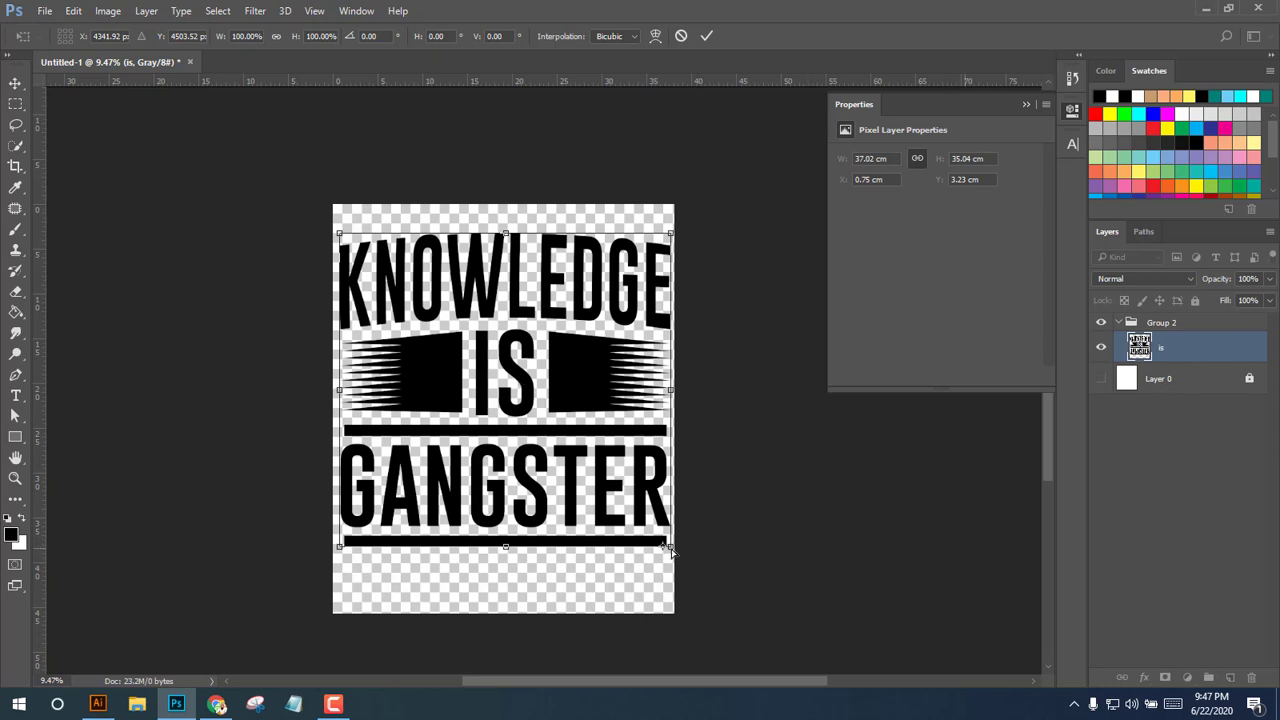
drag(667, 550, 512, 363)
drag(669, 547, 600, 462)
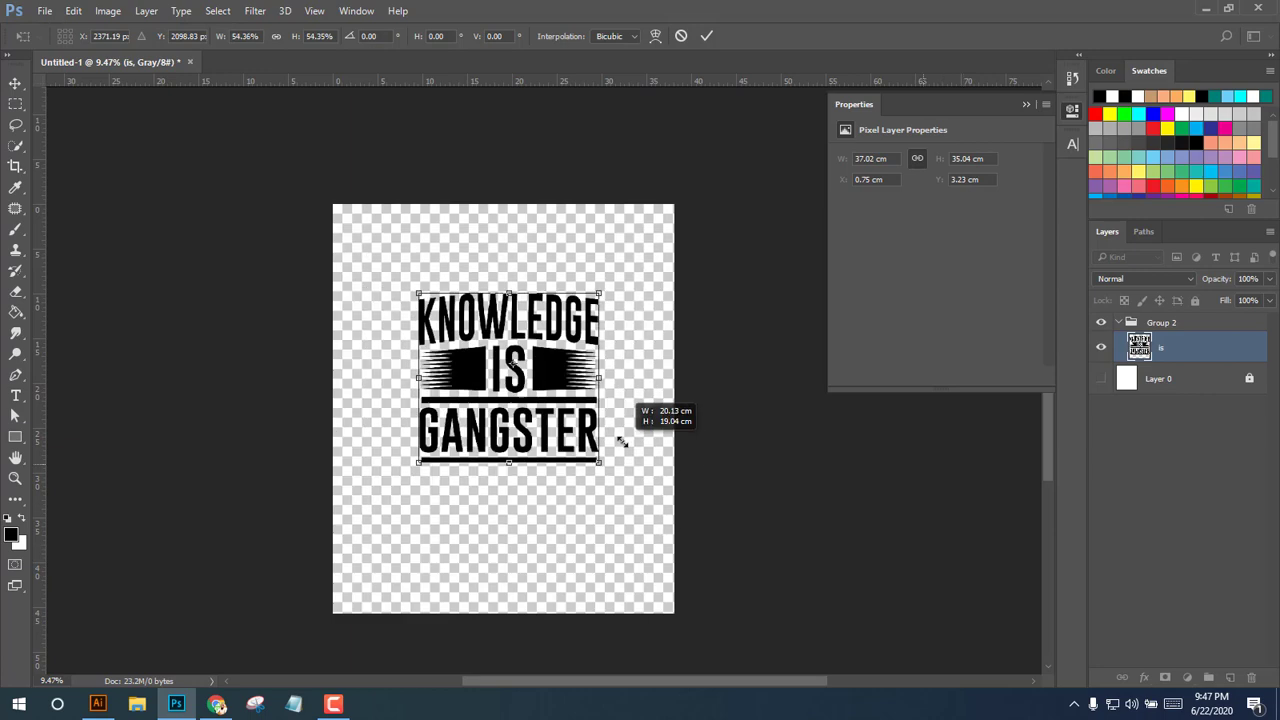
drag(595, 470, 581, 440)
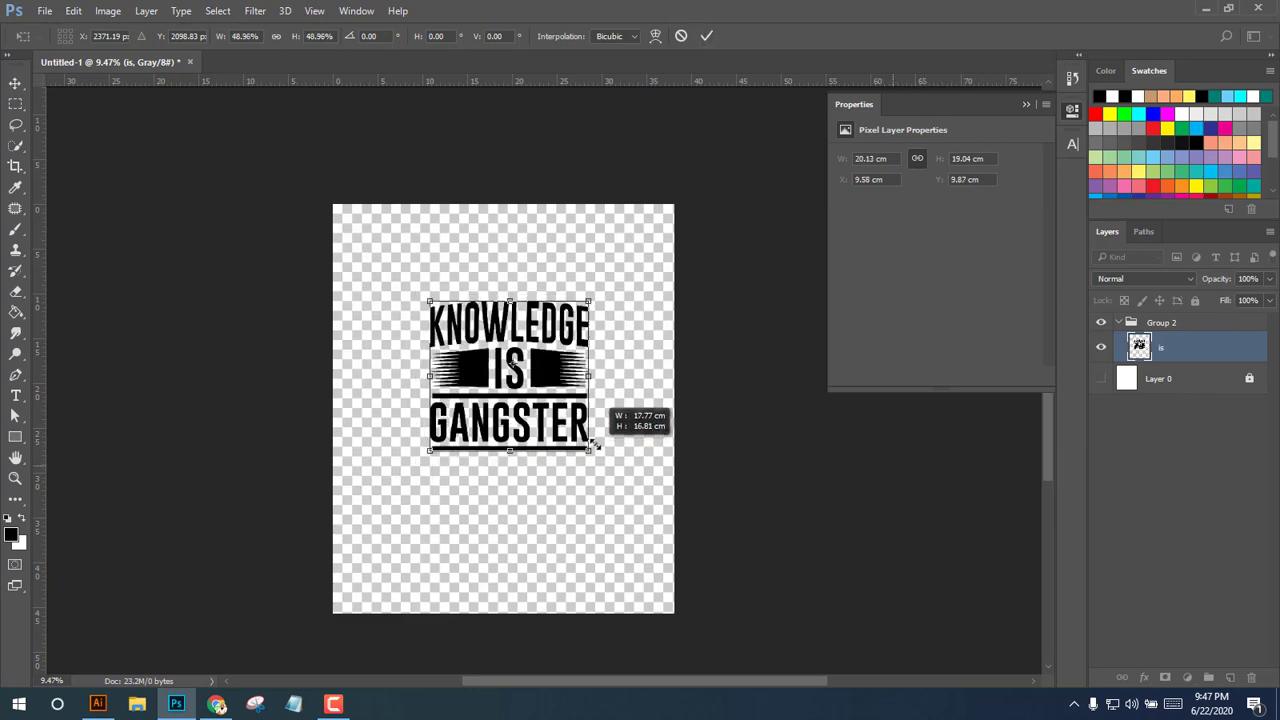
click(707, 40)
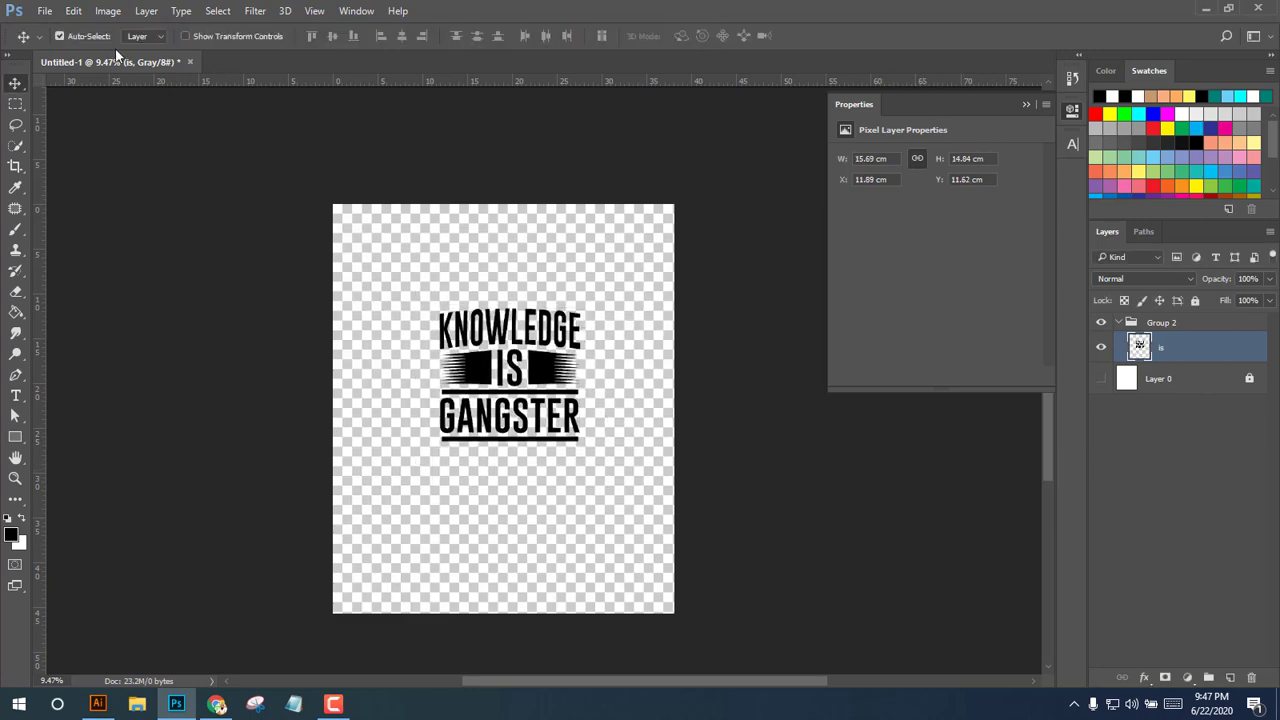
Open mockup.psd from Designs (F:) > 2020 > 6 2020 > t shirt design.
click(45, 11)
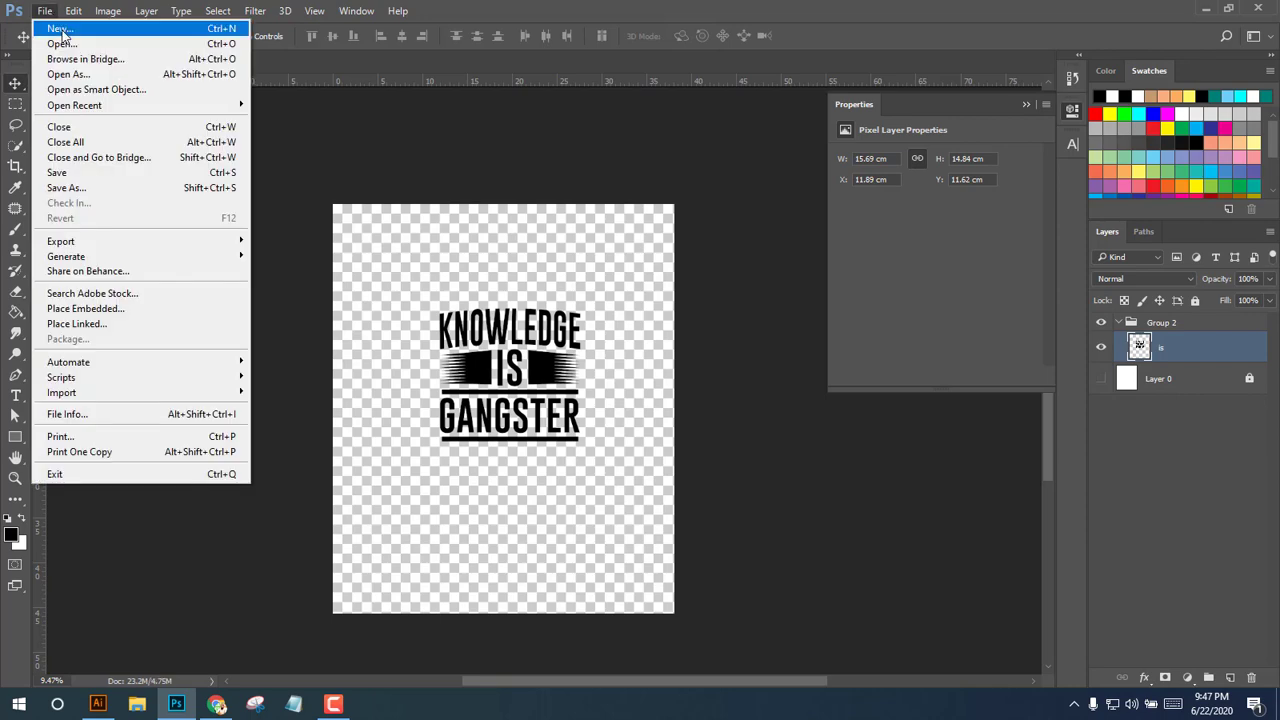
click(358, 76)
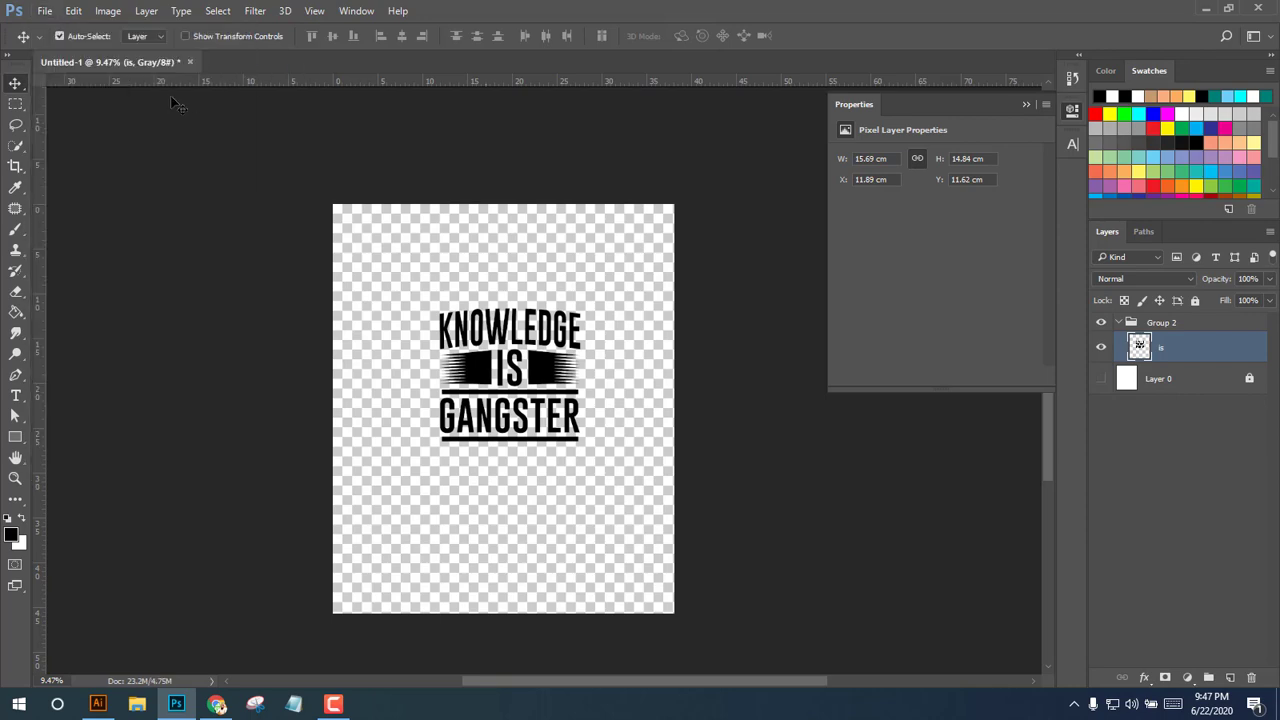
click(137, 704)
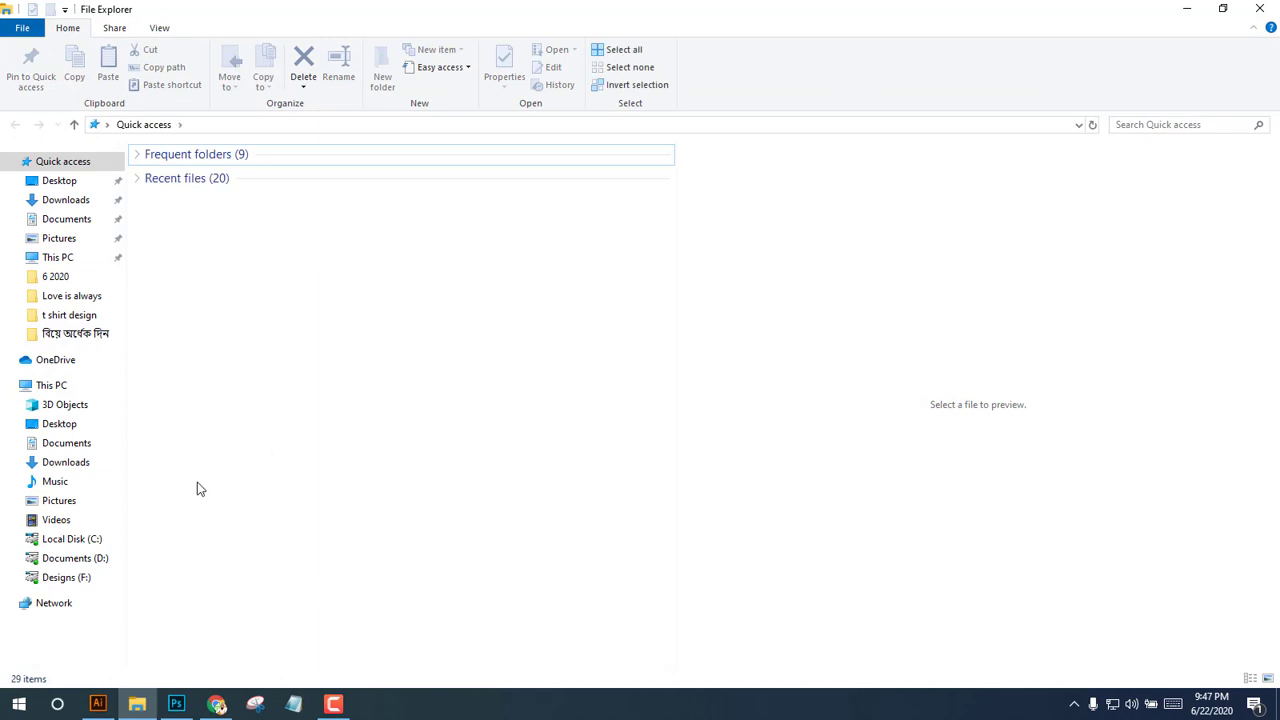
click(78, 578)
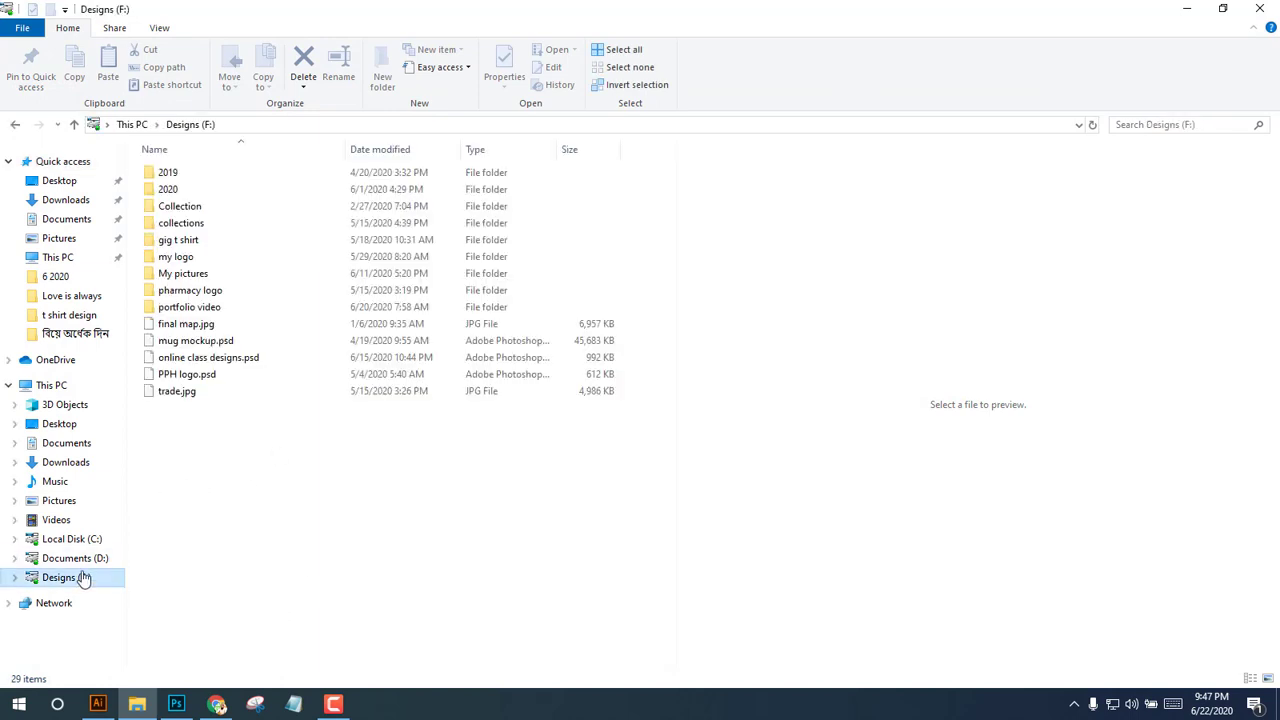
double_click(178, 191)
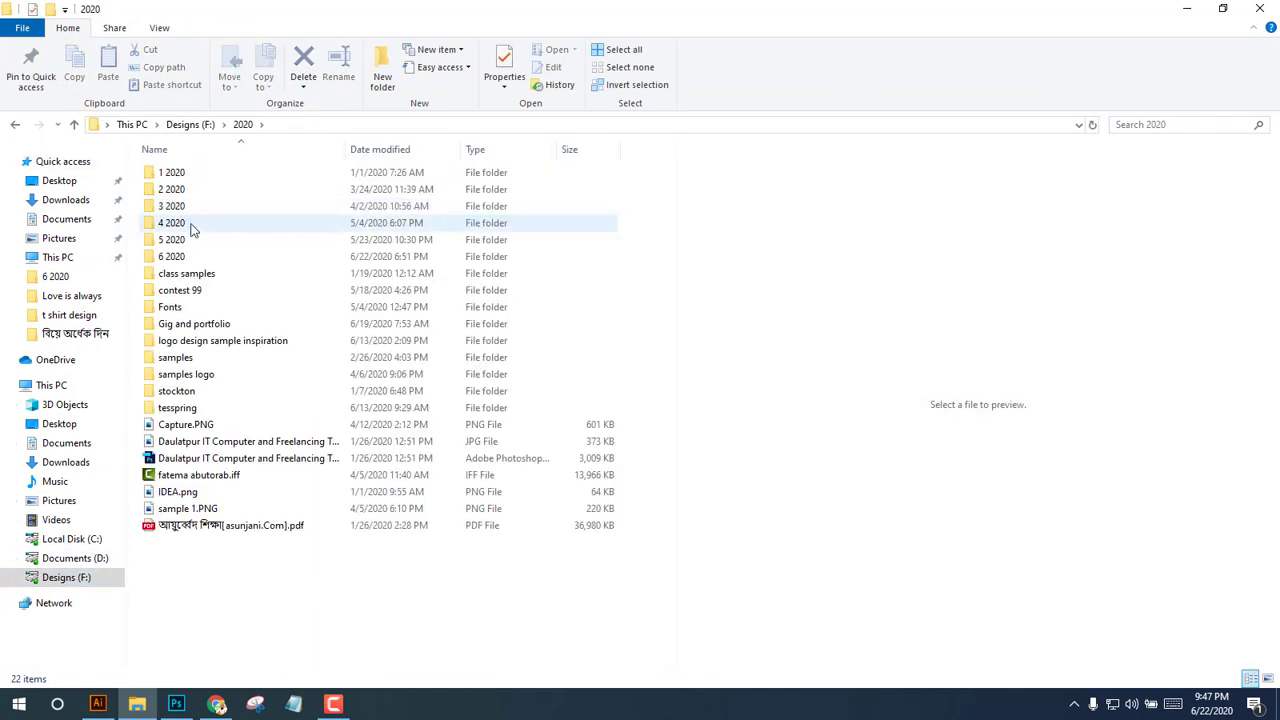
double_click(172, 256)
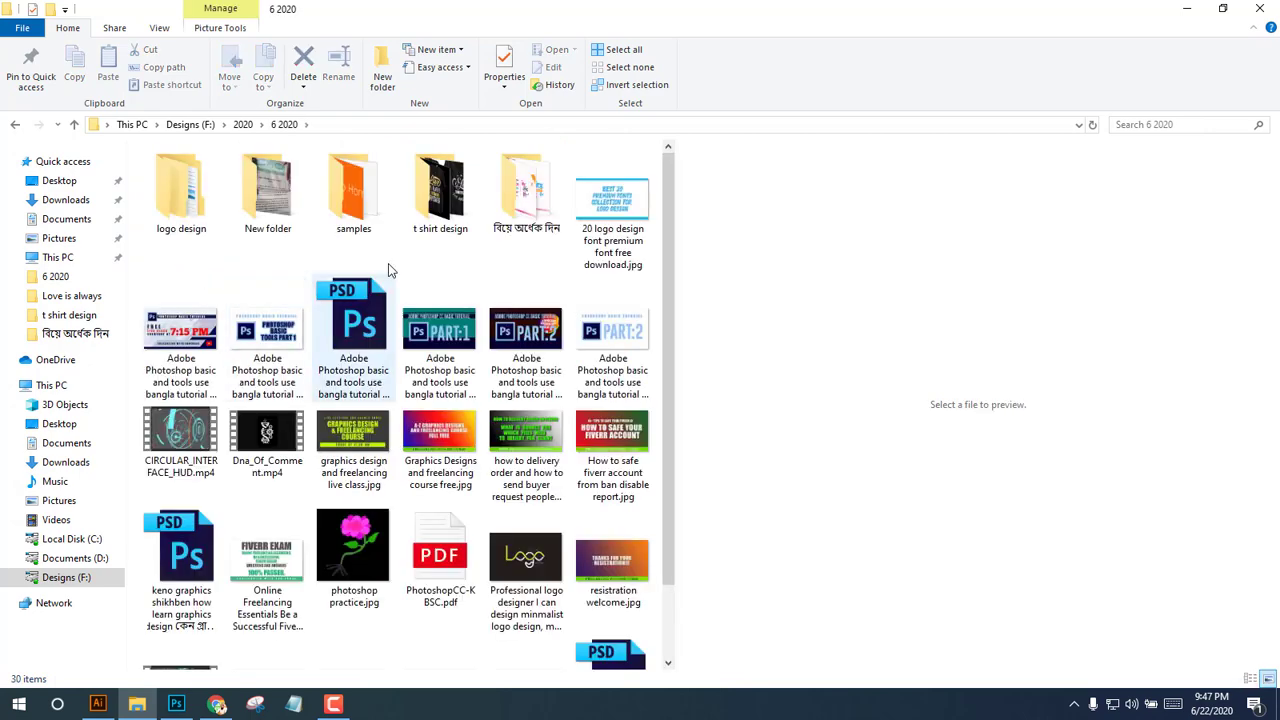
double_click(462, 183)
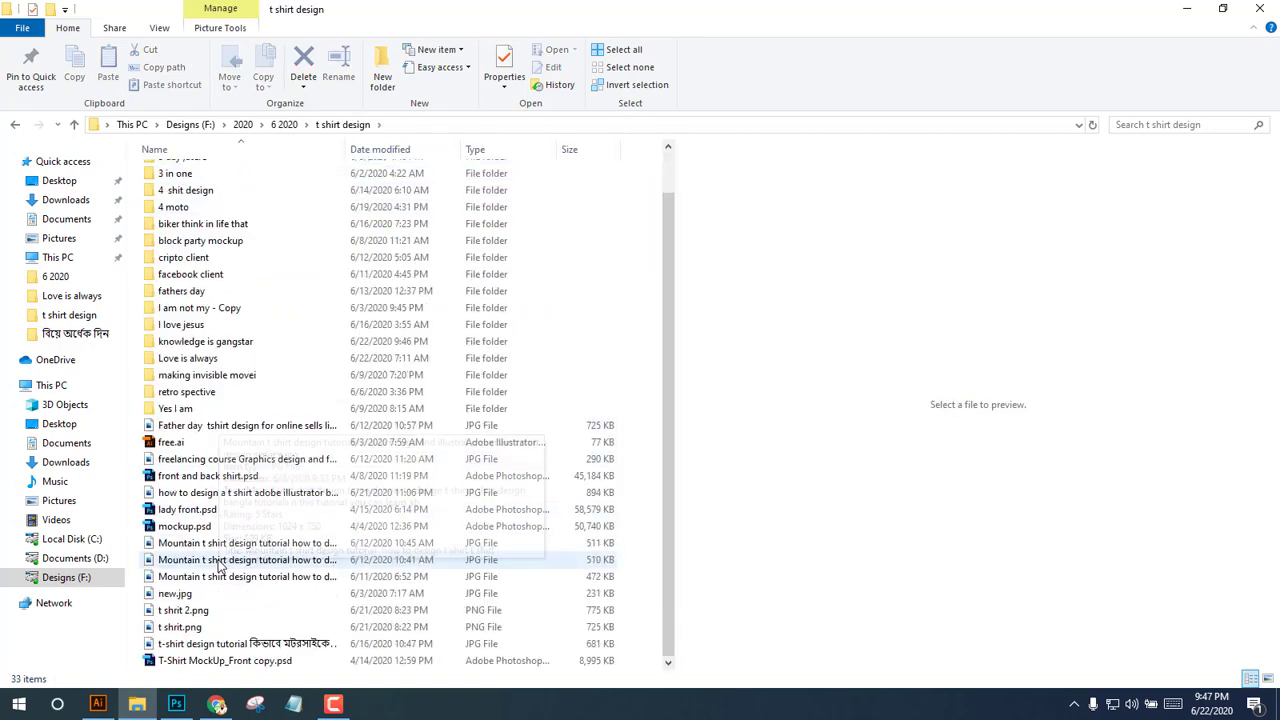
scroll(240, 475, down, 1)
double_click(212, 527)
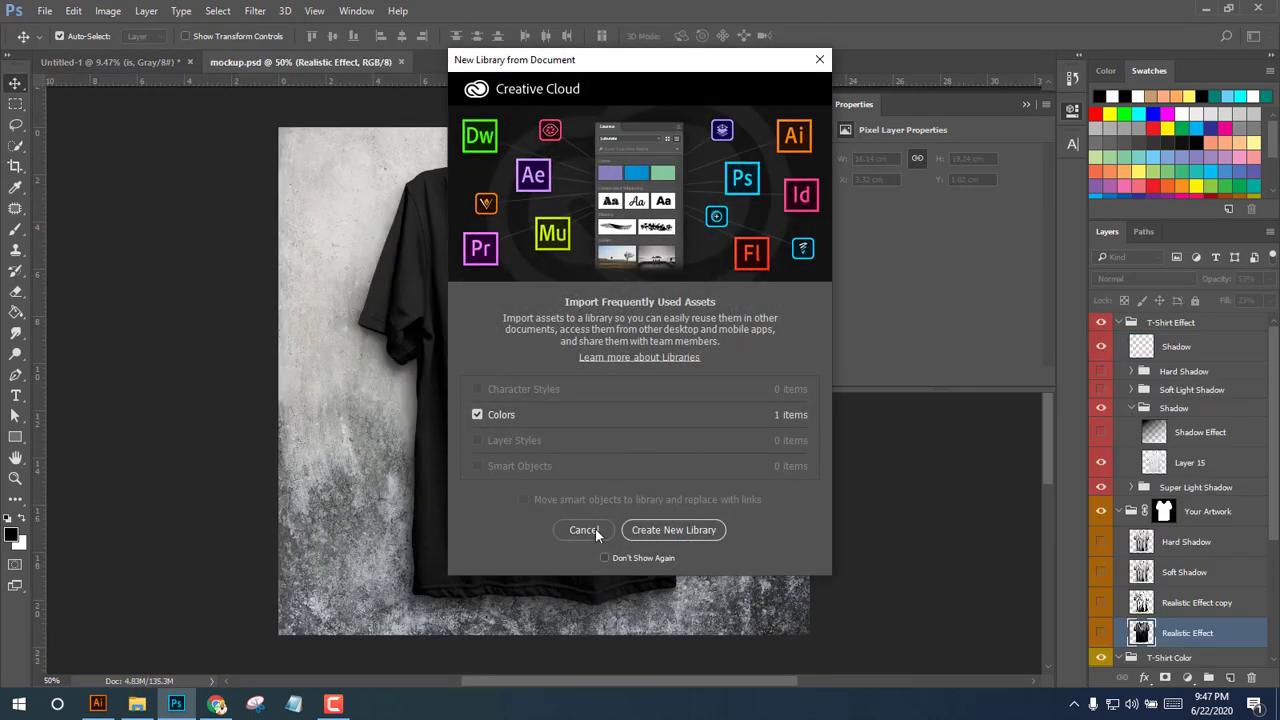
Dismiss the library prompt and hide the HERB IS A VERB design (Layer 17).
click(584, 530)
scroll(1139, 546, down, 2)
scroll(1133, 626, down, 2)
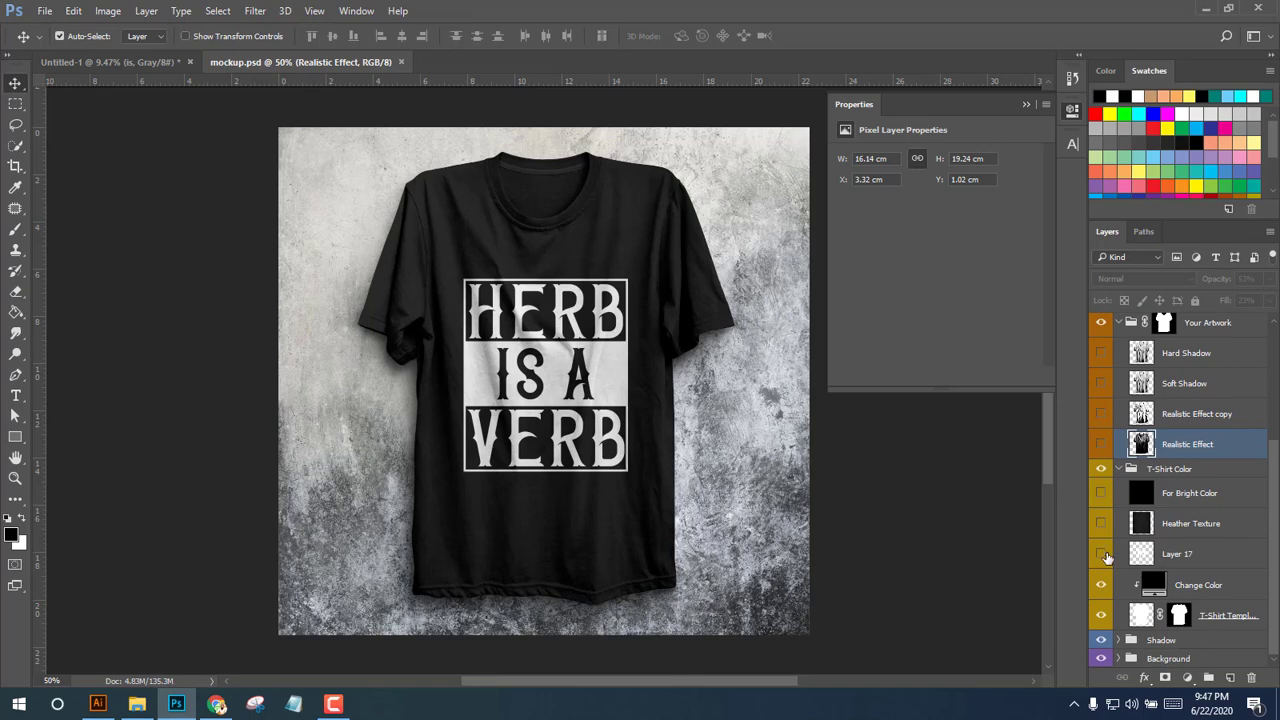
click(1102, 554)
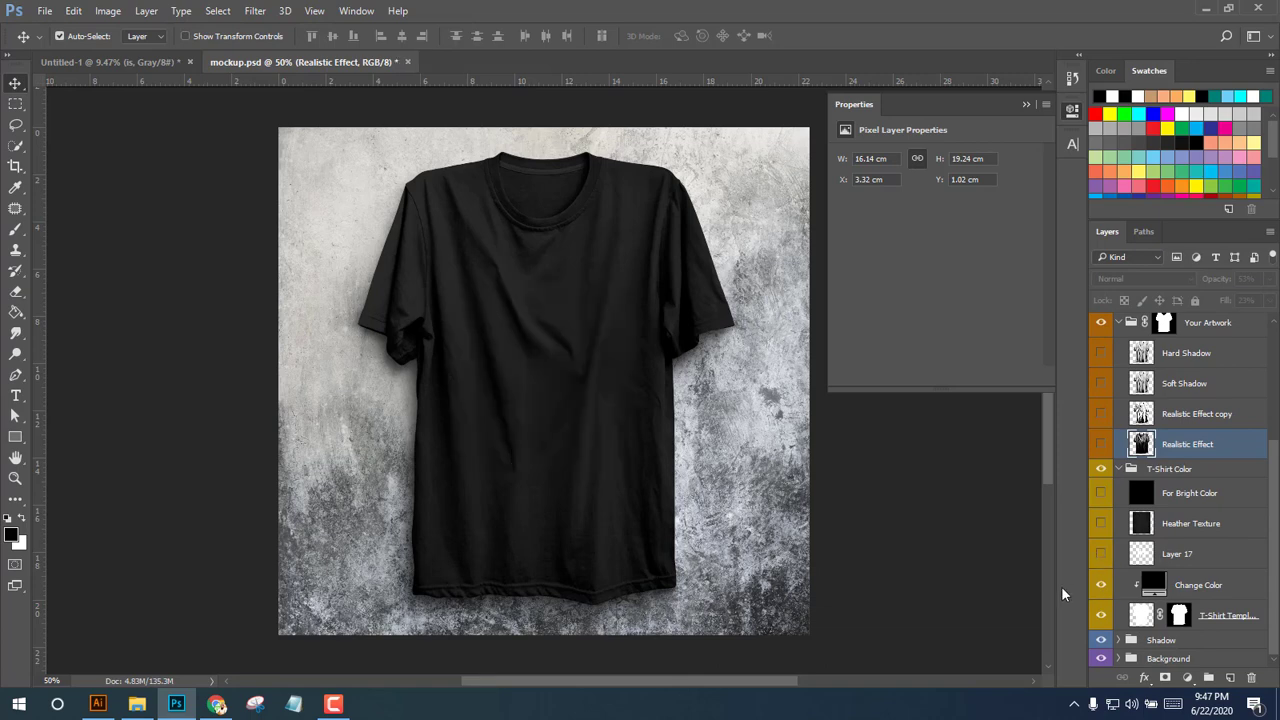
Drag the KNOWLEDGE IS GANGSTER design from Untitled-1 into mockup.psd and scale it onto the chest.
click(146, 62)
mouse_move(550, 362)
mouse_down()
mouse_move(363, 58)
mouse_move(559, 351)
mouse_up()
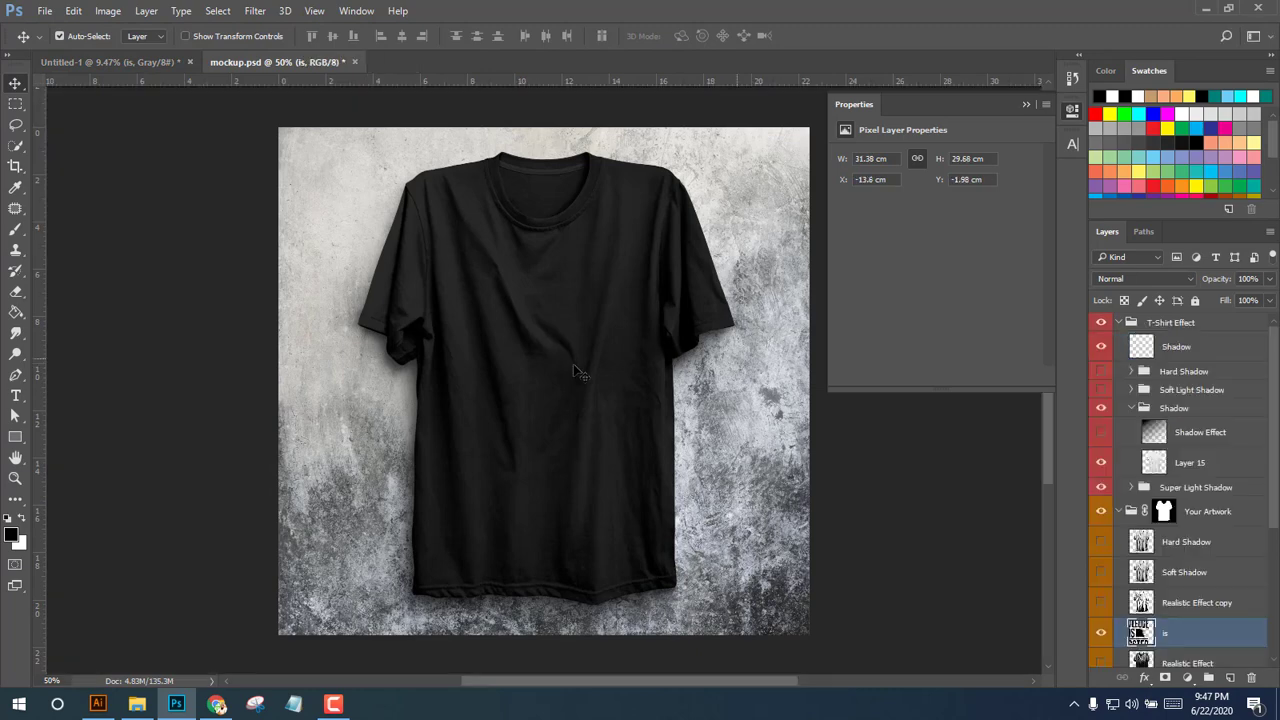
drag(632, 422, 690, 463)
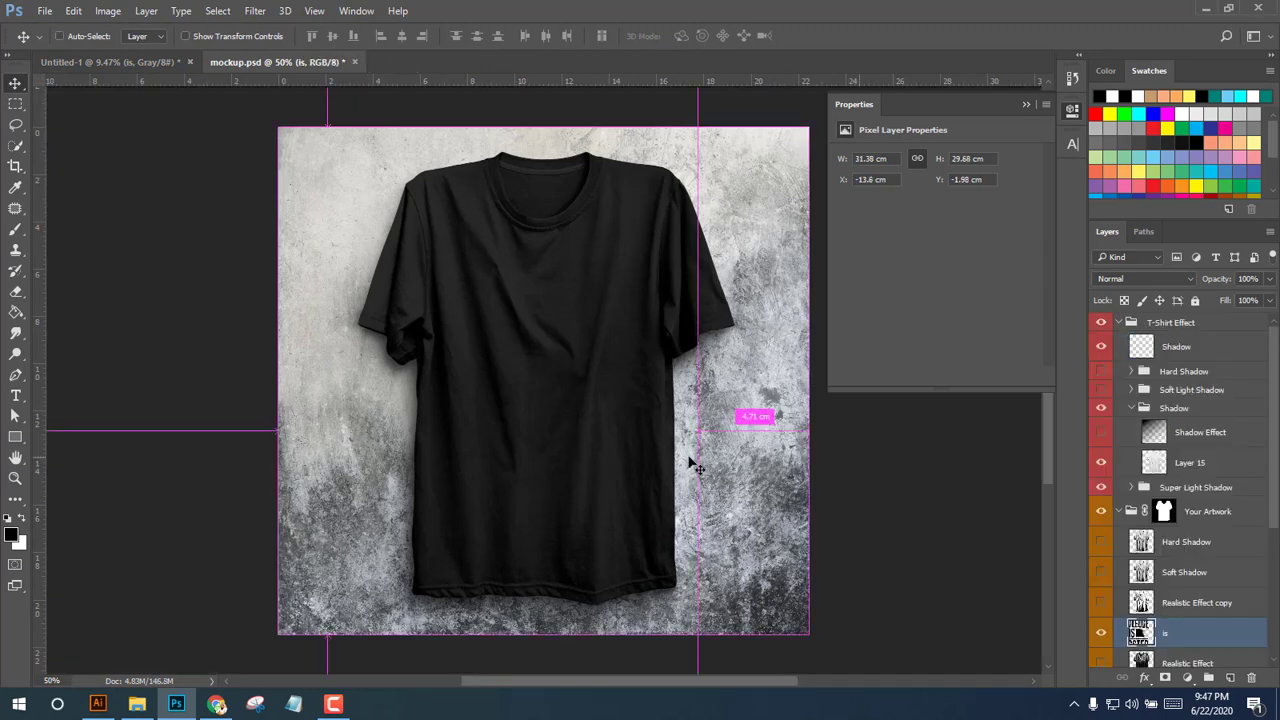
key(ctrl+t)
scroll(690, 463, down, 5)
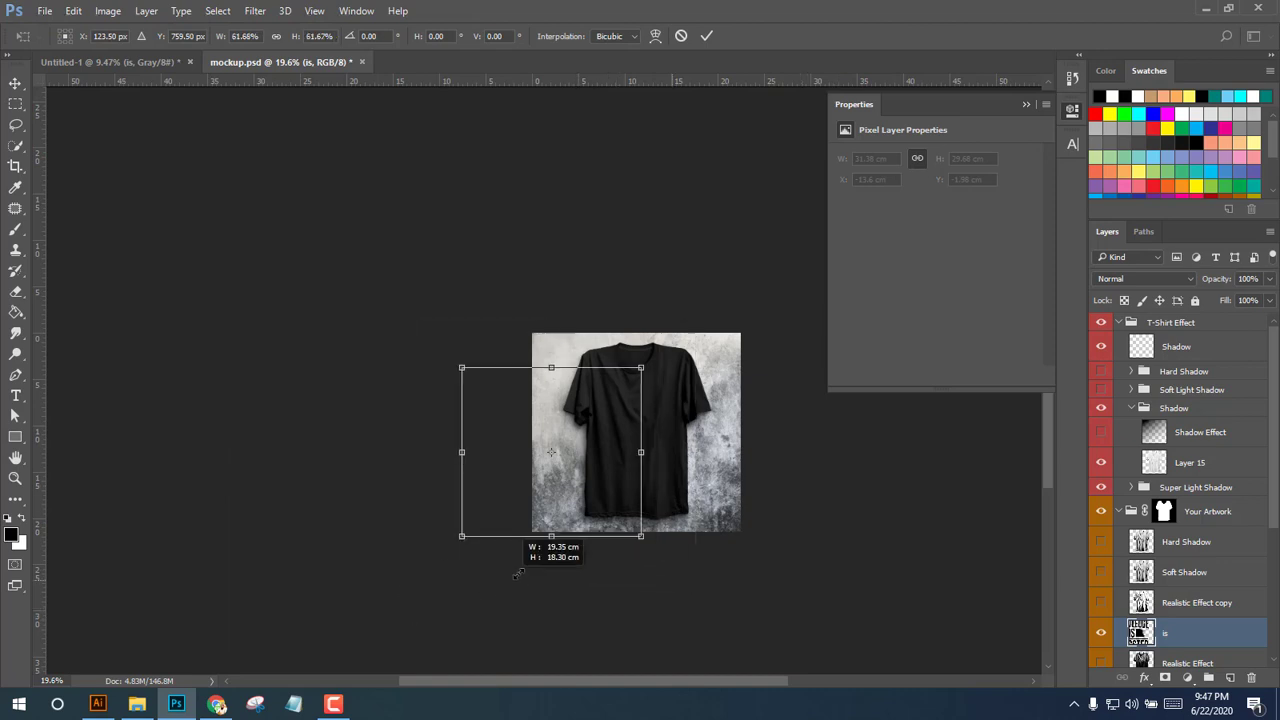
mouse_move(406, 589)
mouse_down()
mouse_move(479, 519)
mouse_move(636, 470)
mouse_move(620, 470)
mouse_up()
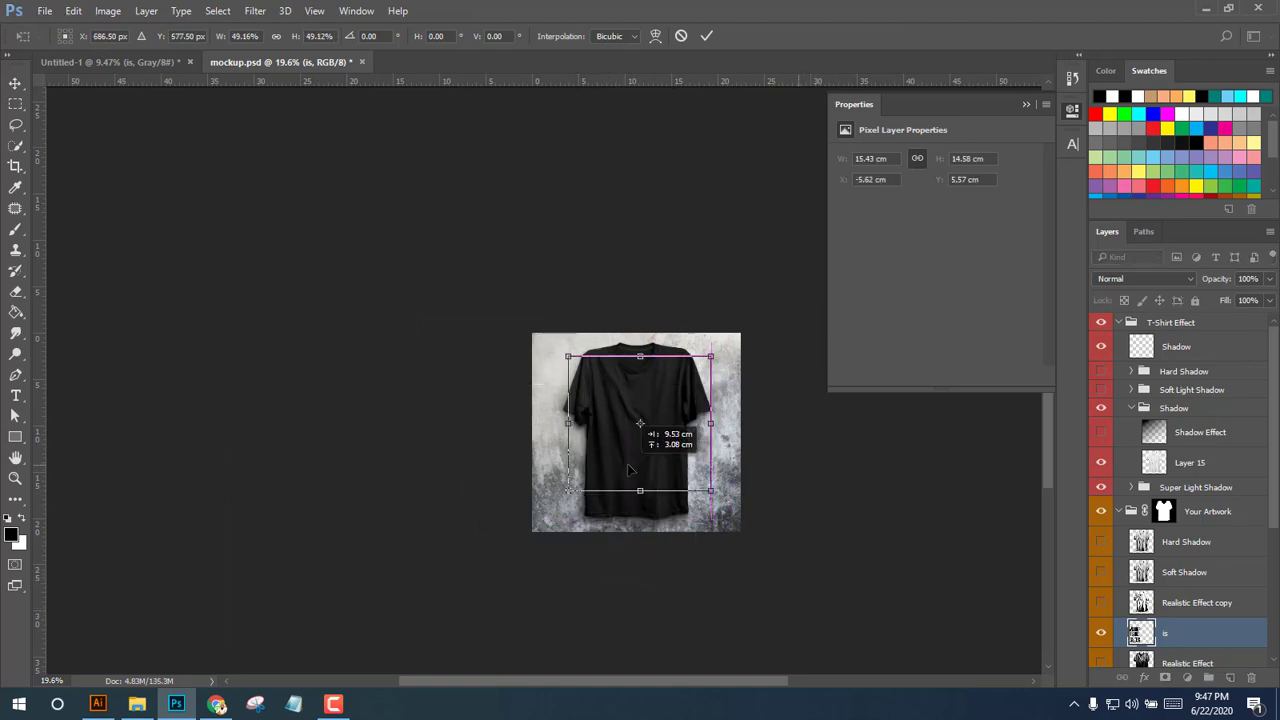
drag(712, 491, 688, 455)
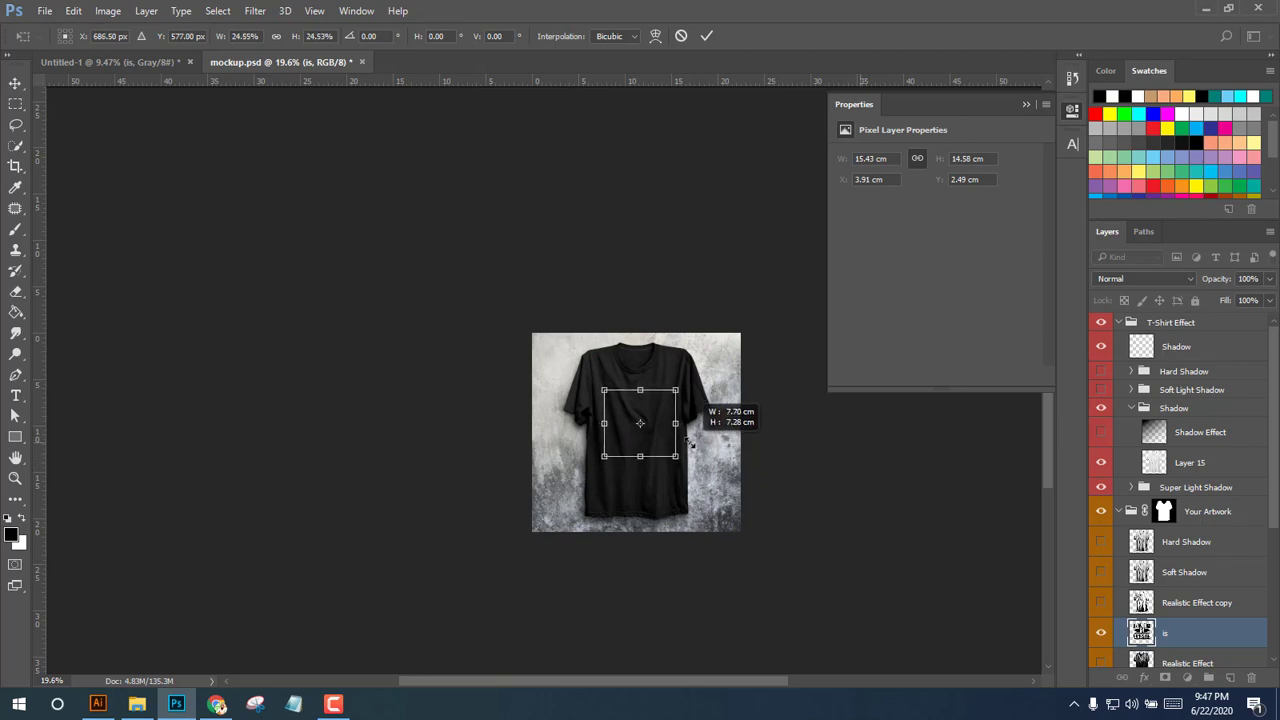
click(707, 36)
Hide the Change Color layer so the T-shirt turns white.
scroll(1138, 619, down, 3)
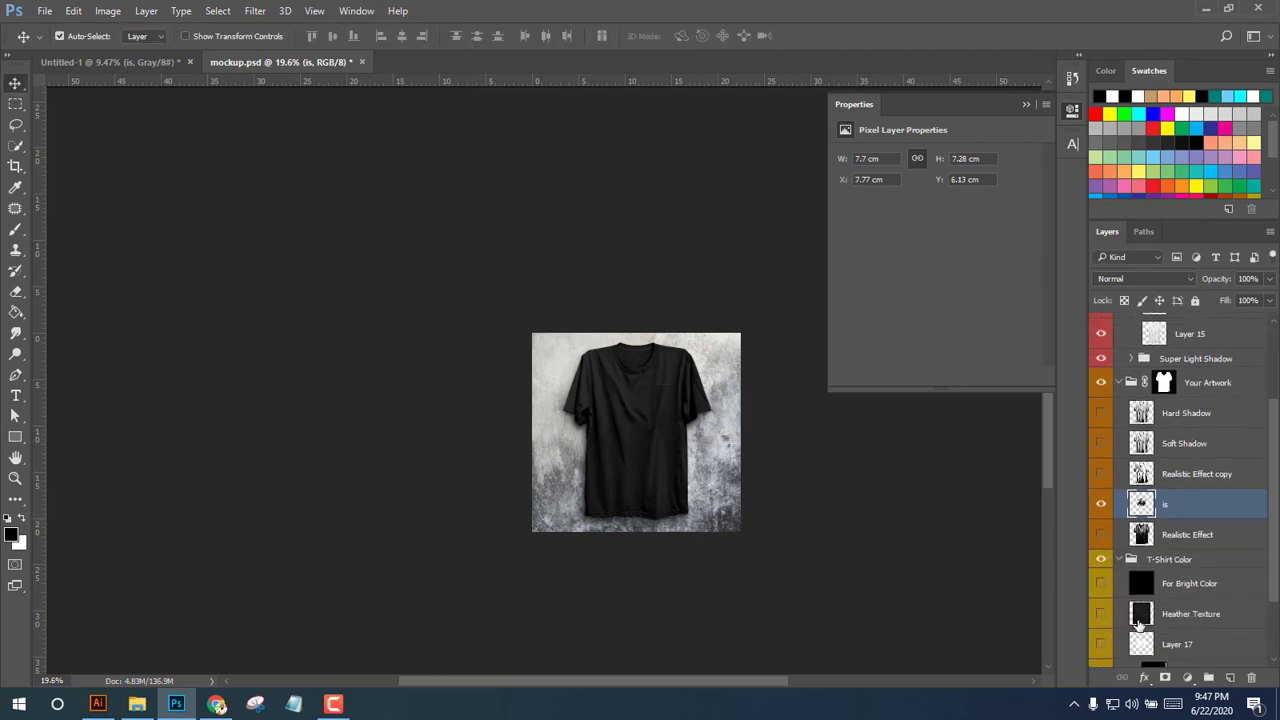
scroll(1124, 570, down, 1)
scroll(1128, 610, down, 2)
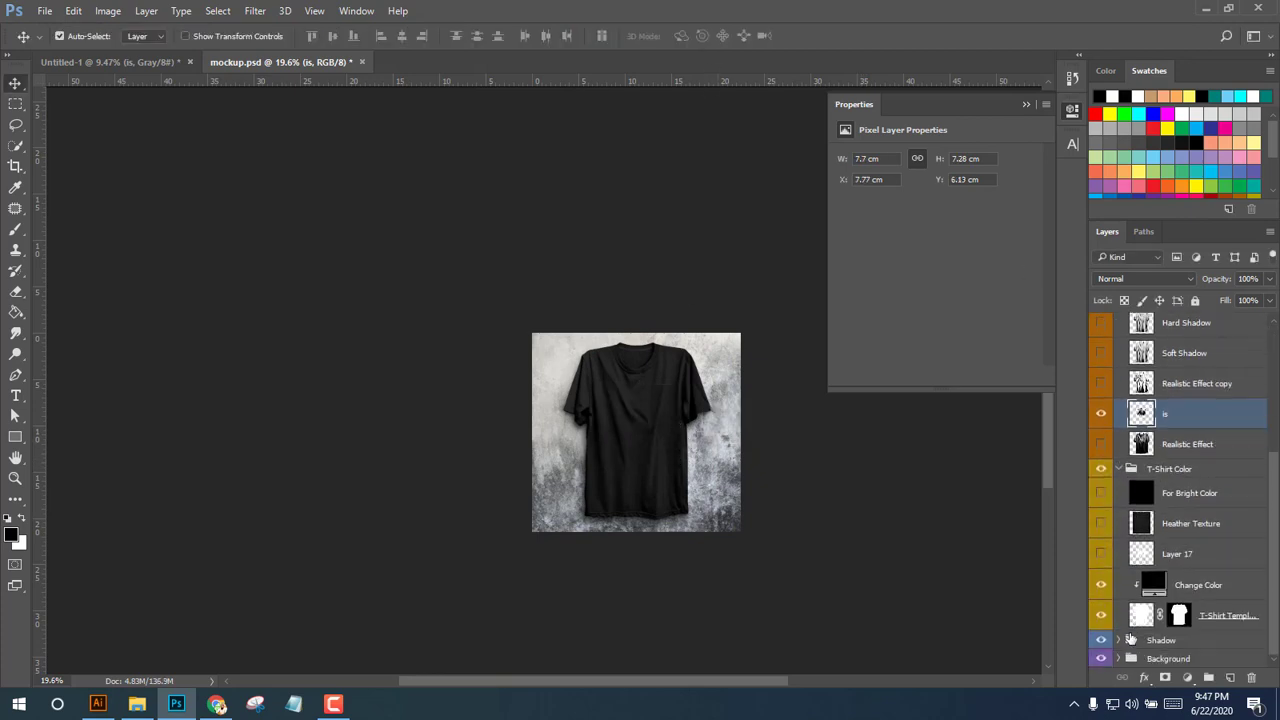
click(1102, 585)
Fine-tune the design to about 7.11 × 6.72 cm, nudged higher on the chest.
scroll(688, 410, up, 3)
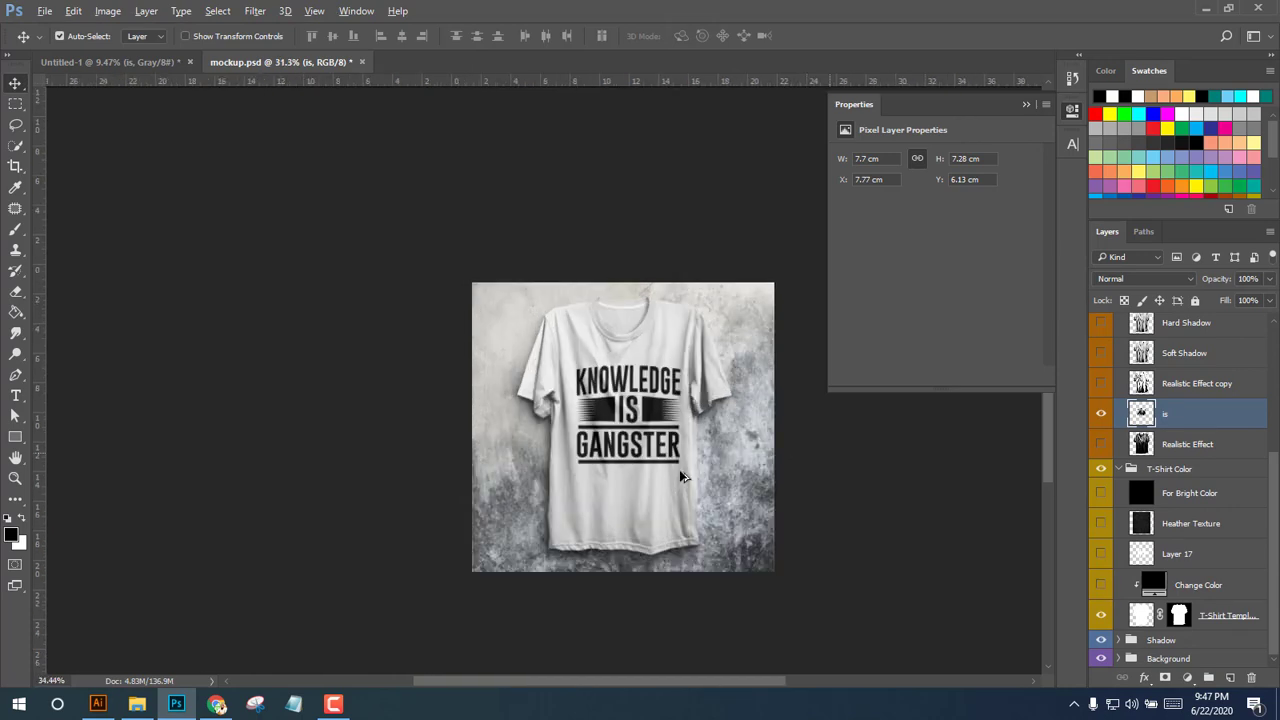
scroll(710, 430, up, 4)
key(ctrl+t)
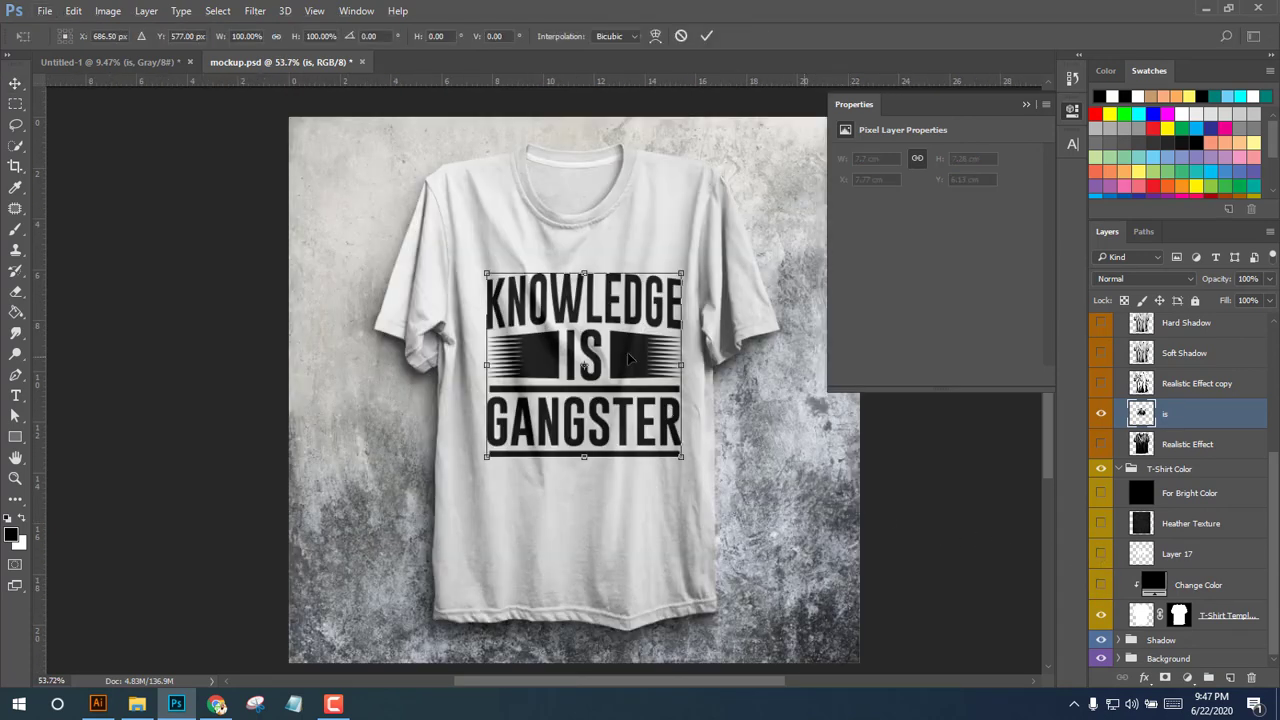
drag(627, 352, 621, 349)
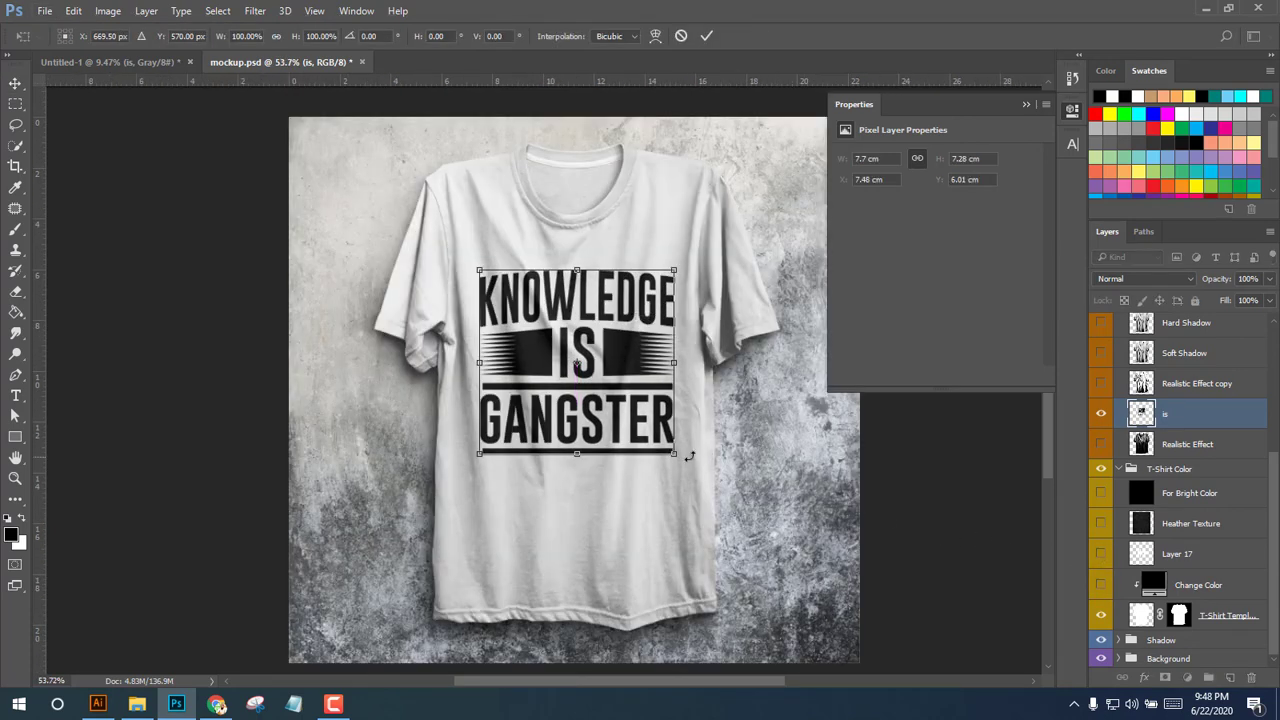
drag(676, 455, 668, 446)
drag(631, 404, 631, 398)
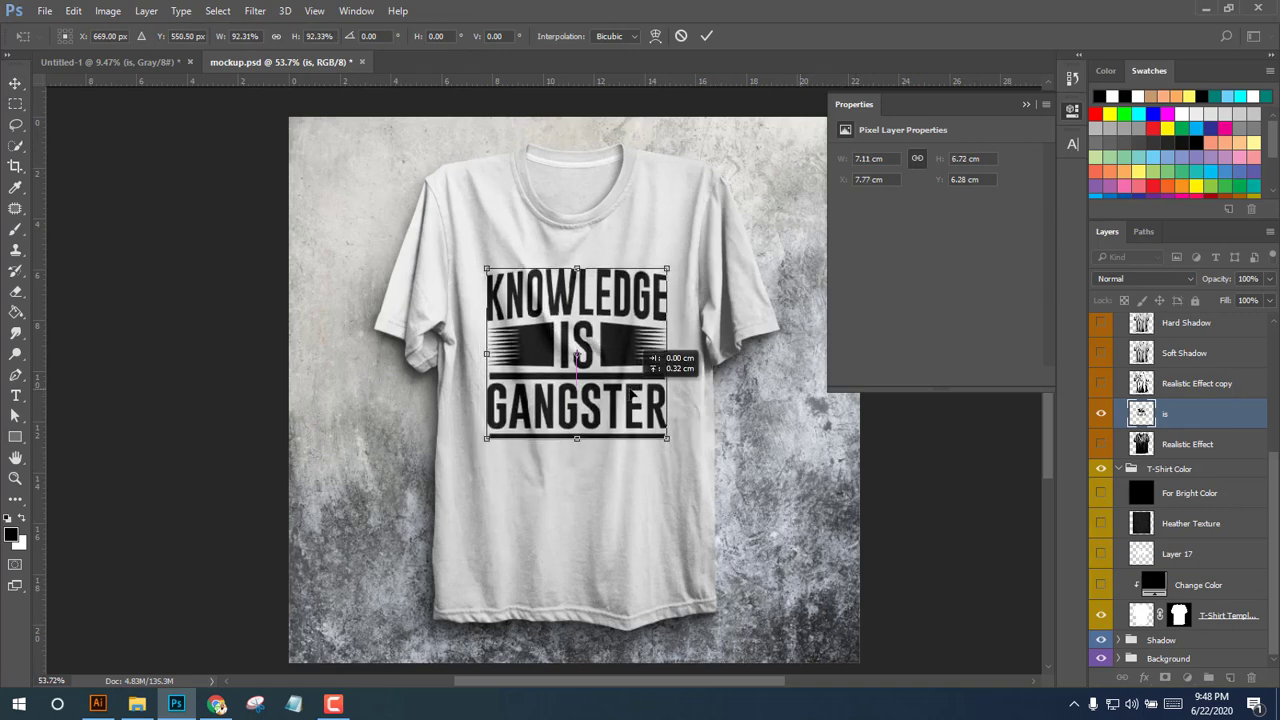
drag(577, 358, 577, 355)
click(707, 36)
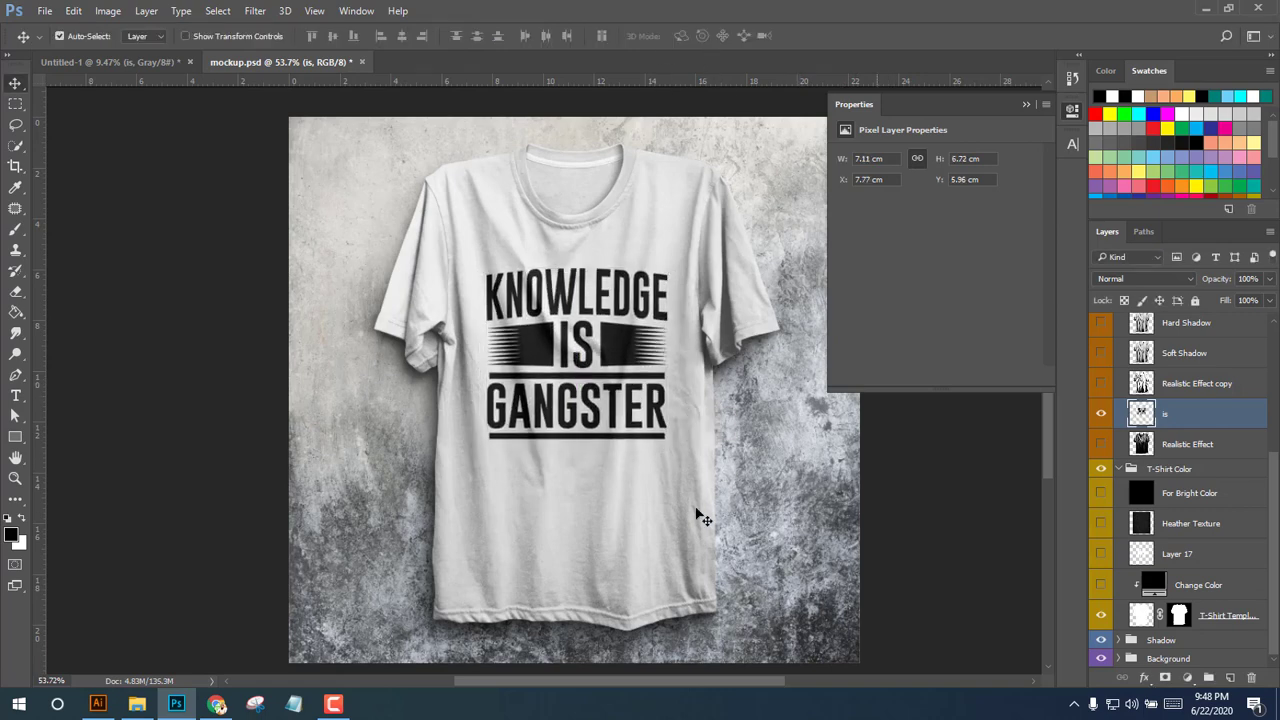
Save the white-shirt mockup as JPEG 'sample 1' at quality 12 in the knowledge is gangstar folder.
key(ctrl)
key(ctrl+shift+s)
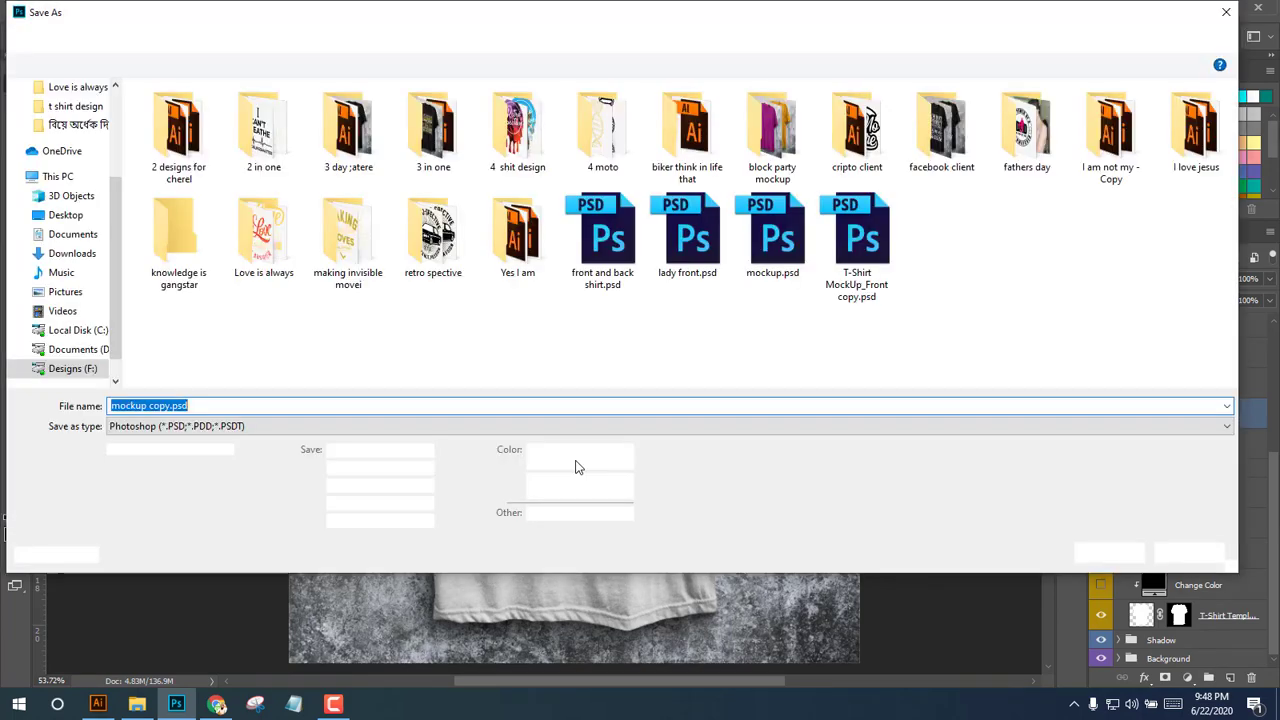
click(194, 425)
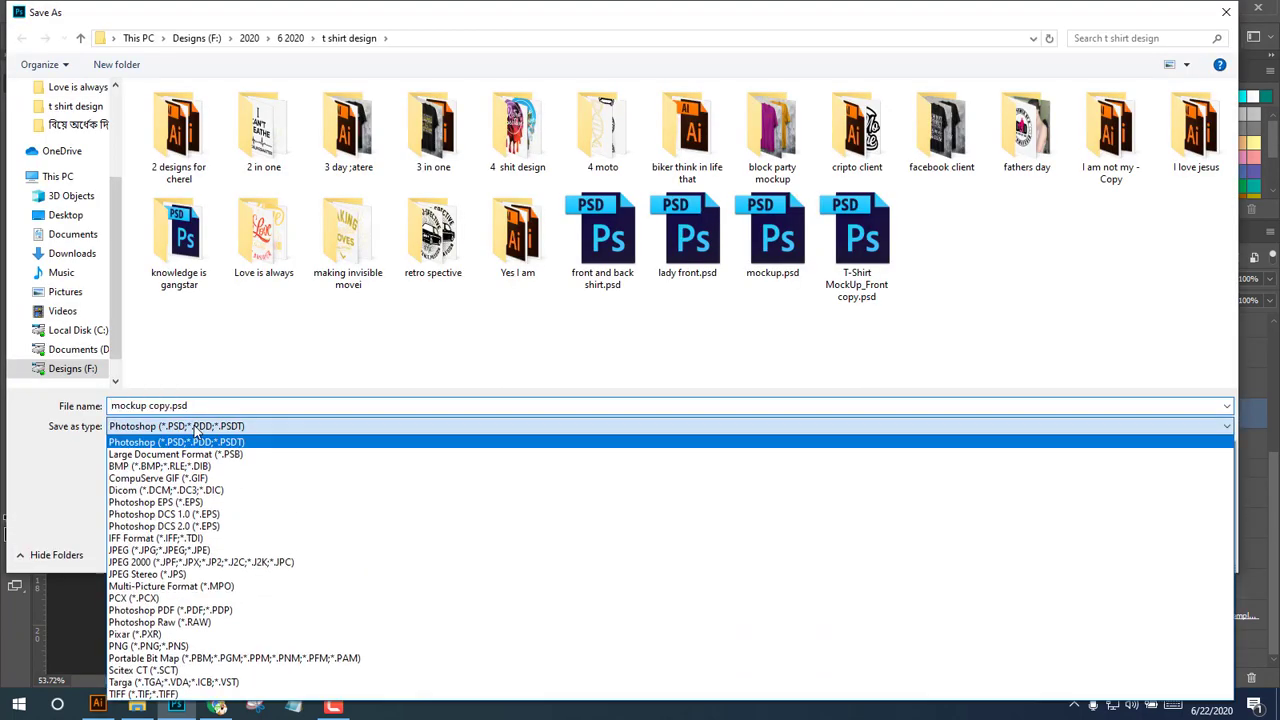
click(182, 550)
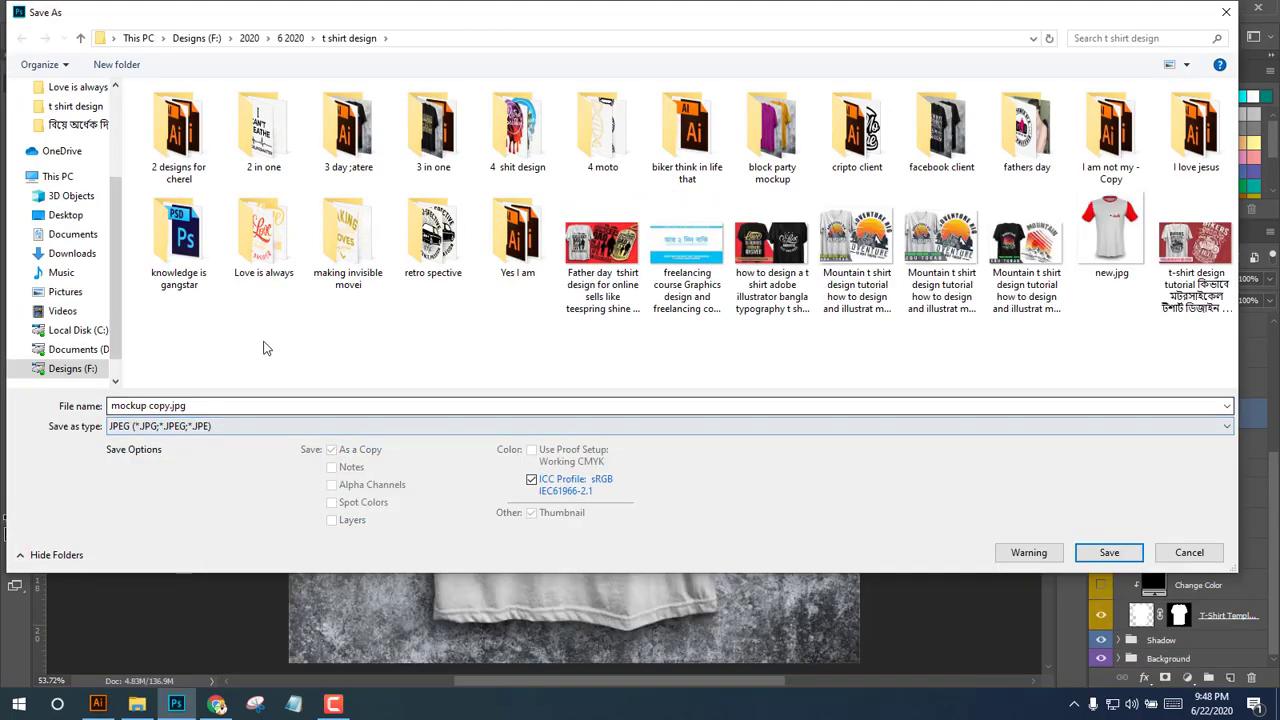
double_click(180, 240)
click(220, 407)
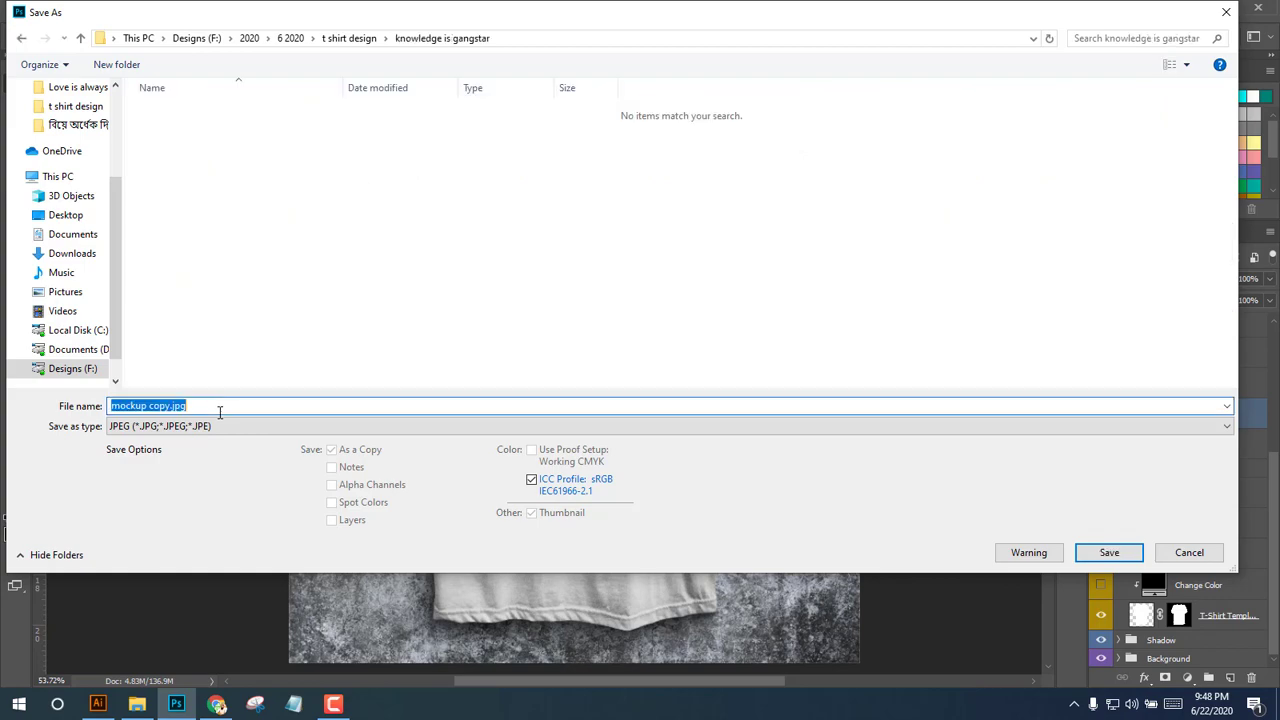
text(sample 1)
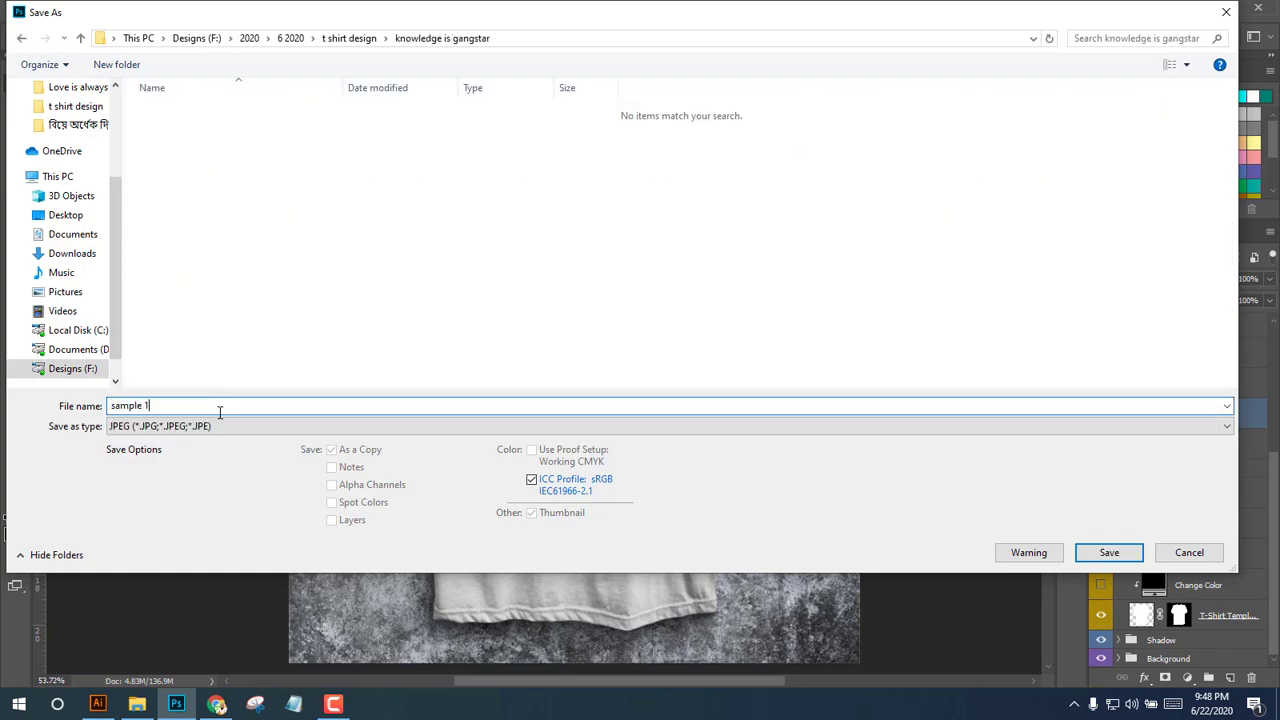
key(Return)
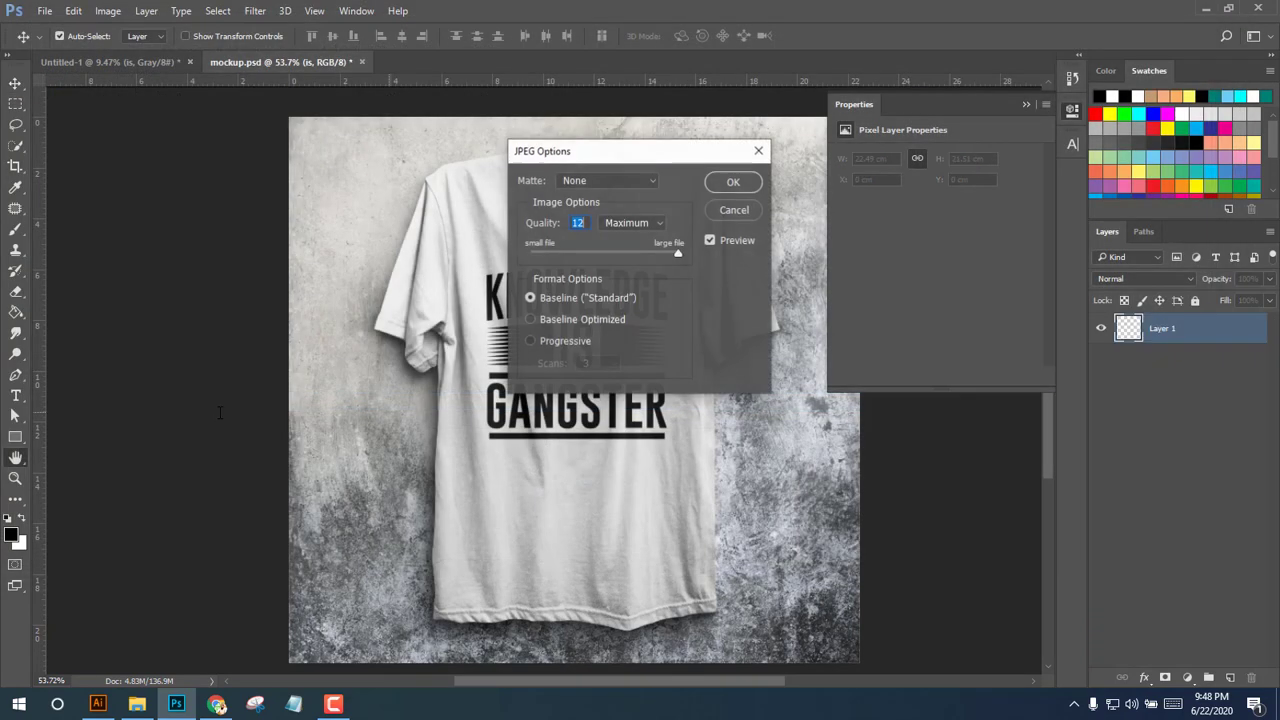
key(Return)
scroll(1120, 540, down, 3)
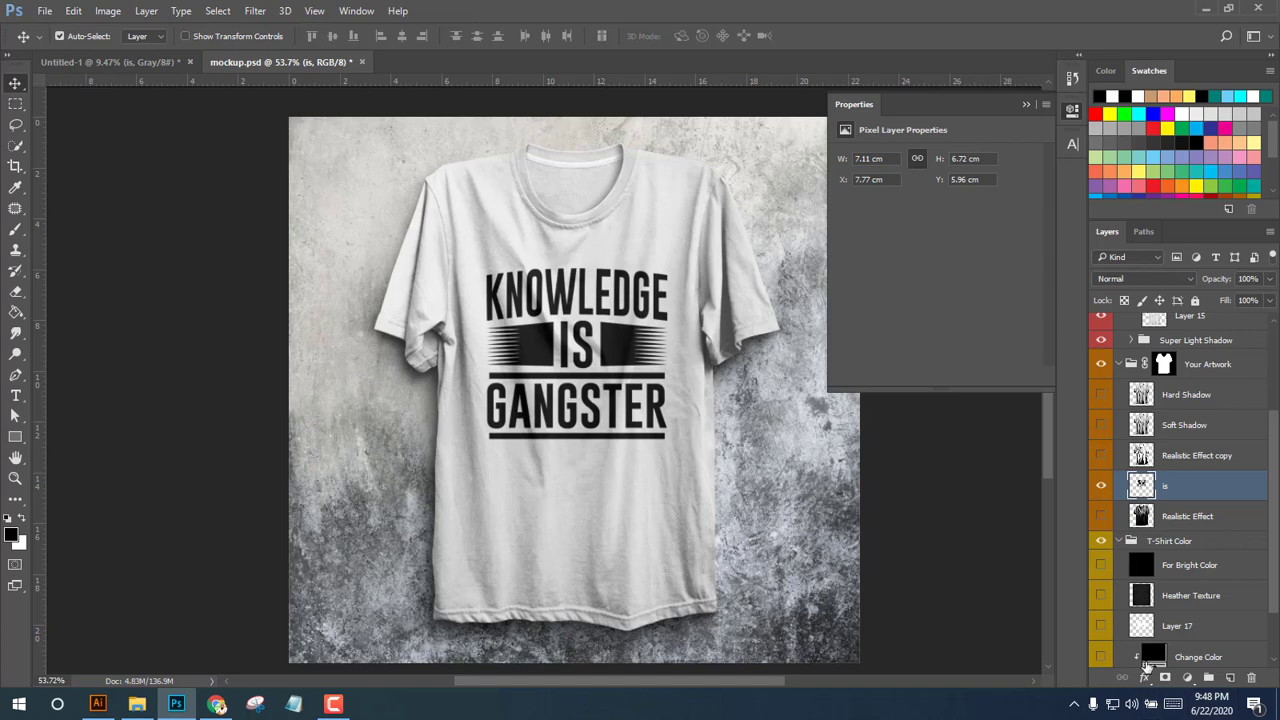
Turn the shirt back to black and add a white (ffffff) Color Overlay to the design.
scroll(1128, 617, down, 2)
click(1100, 604)
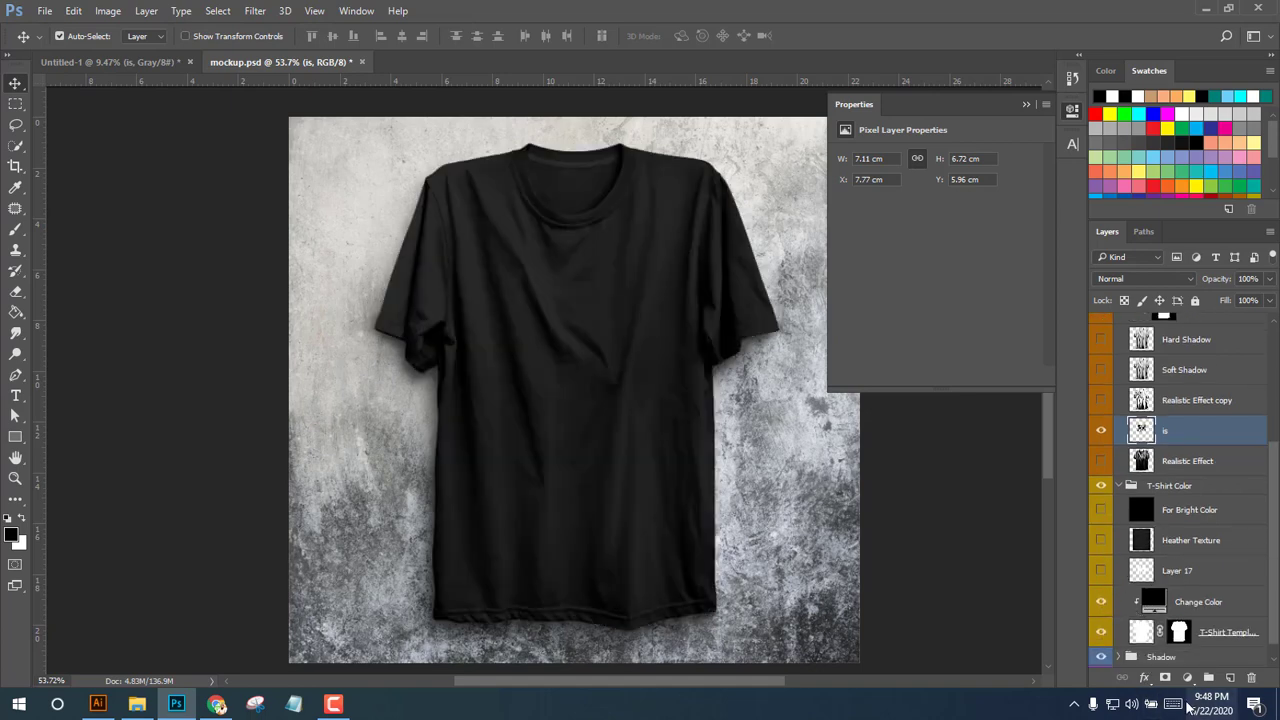
click(1144, 677)
click(1187, 602)
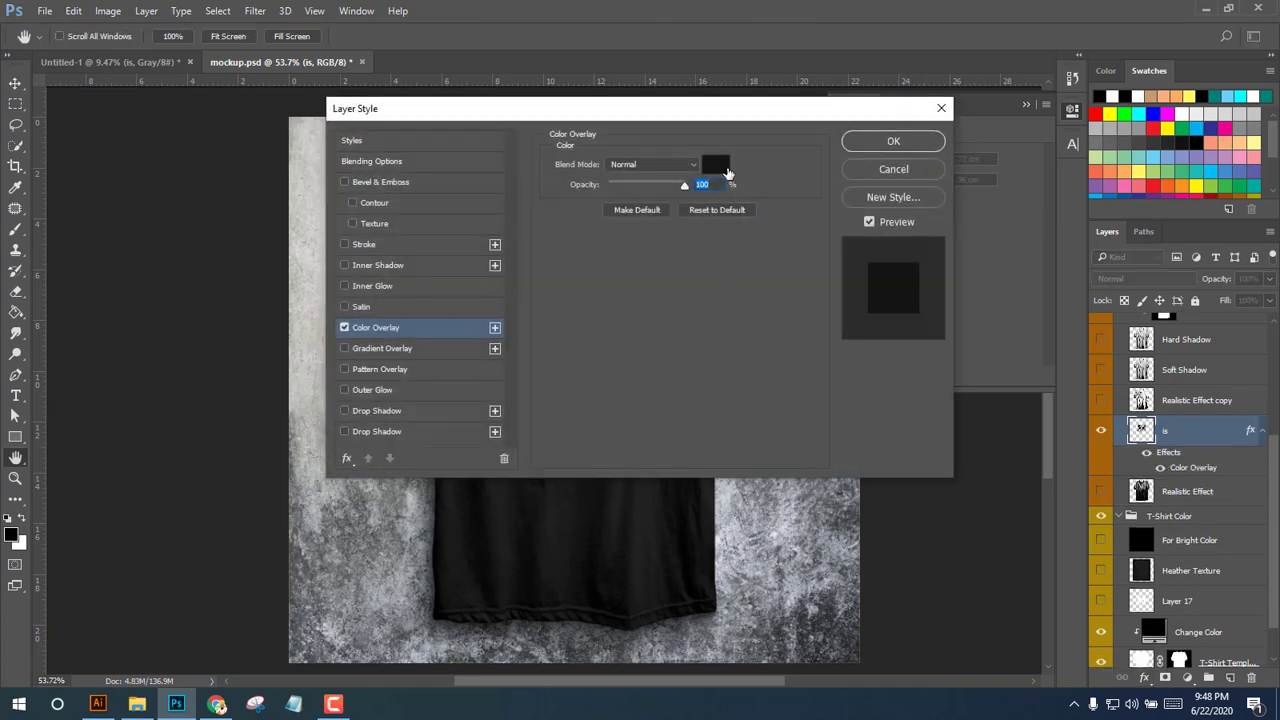
click(716, 165)
text(ffffff)
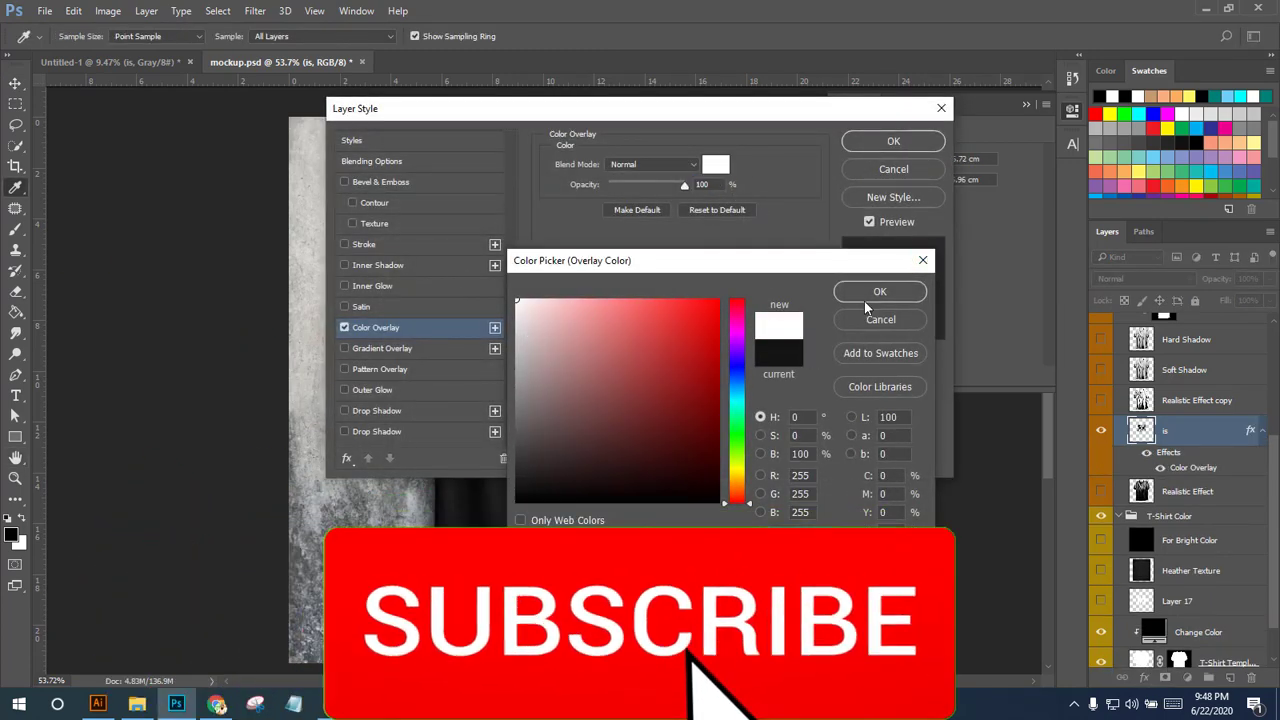
click(865, 300)
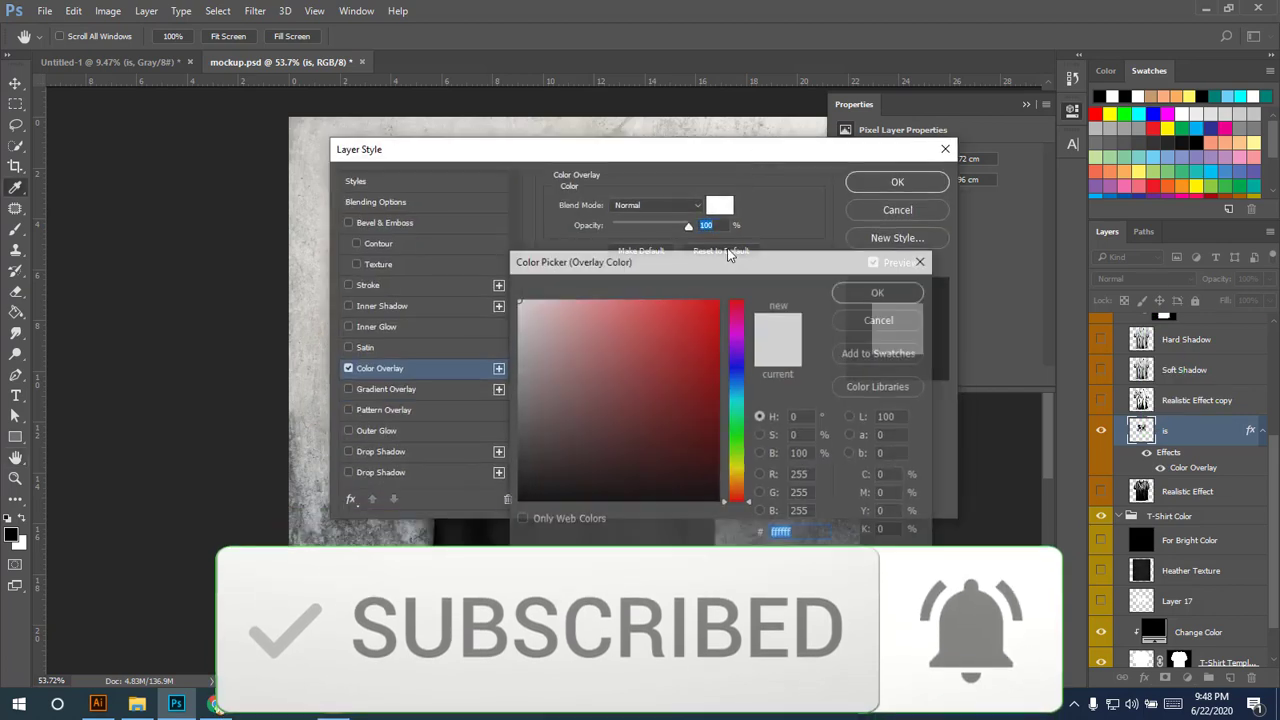
Change the Color Overlay to light red ff5b5b and apply it.
drag(646, 346, 647, 295)
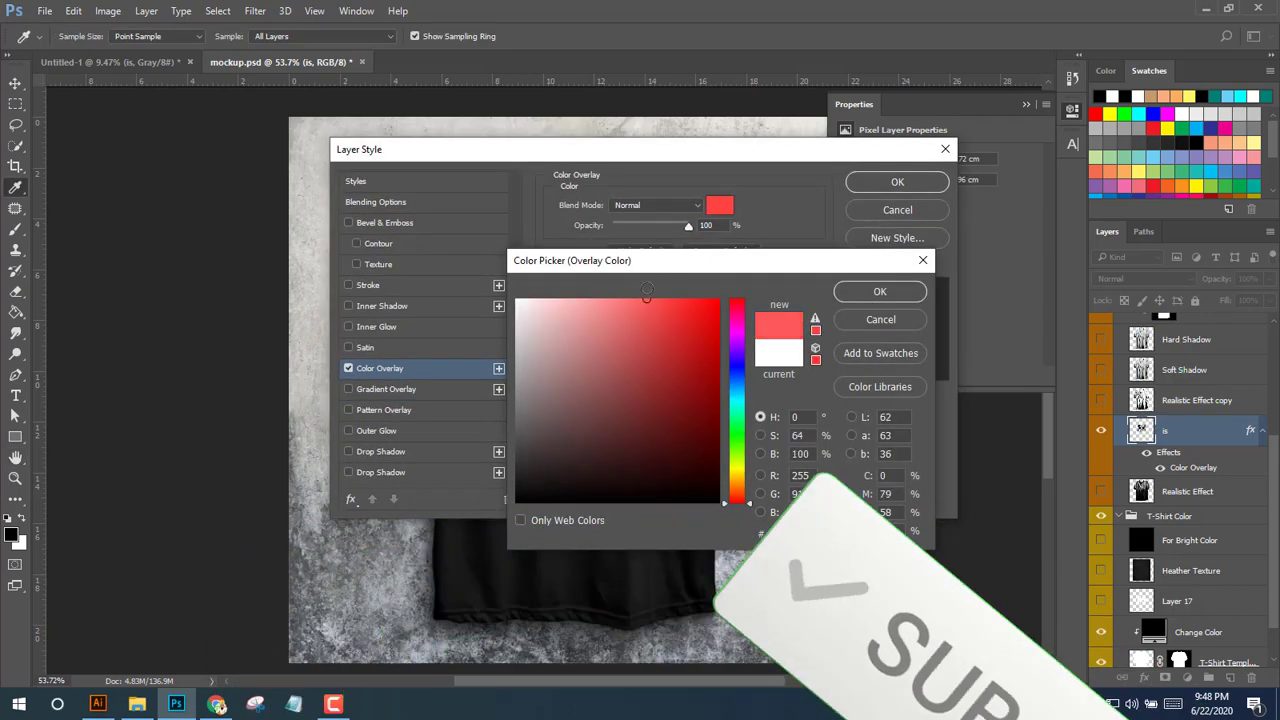
click(882, 292)
click(898, 182)
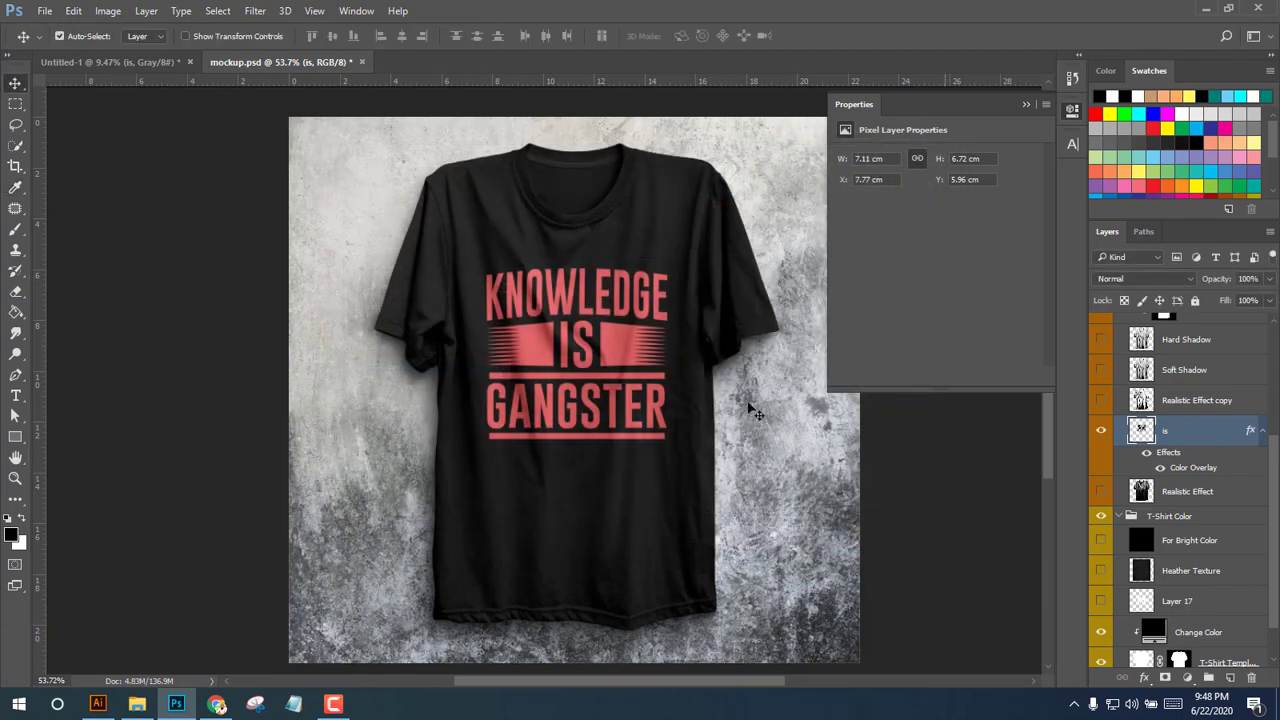
scroll(603, 392, up, 1)
scroll(603, 392, down, 1)
scroll(640, 453, down, 1)
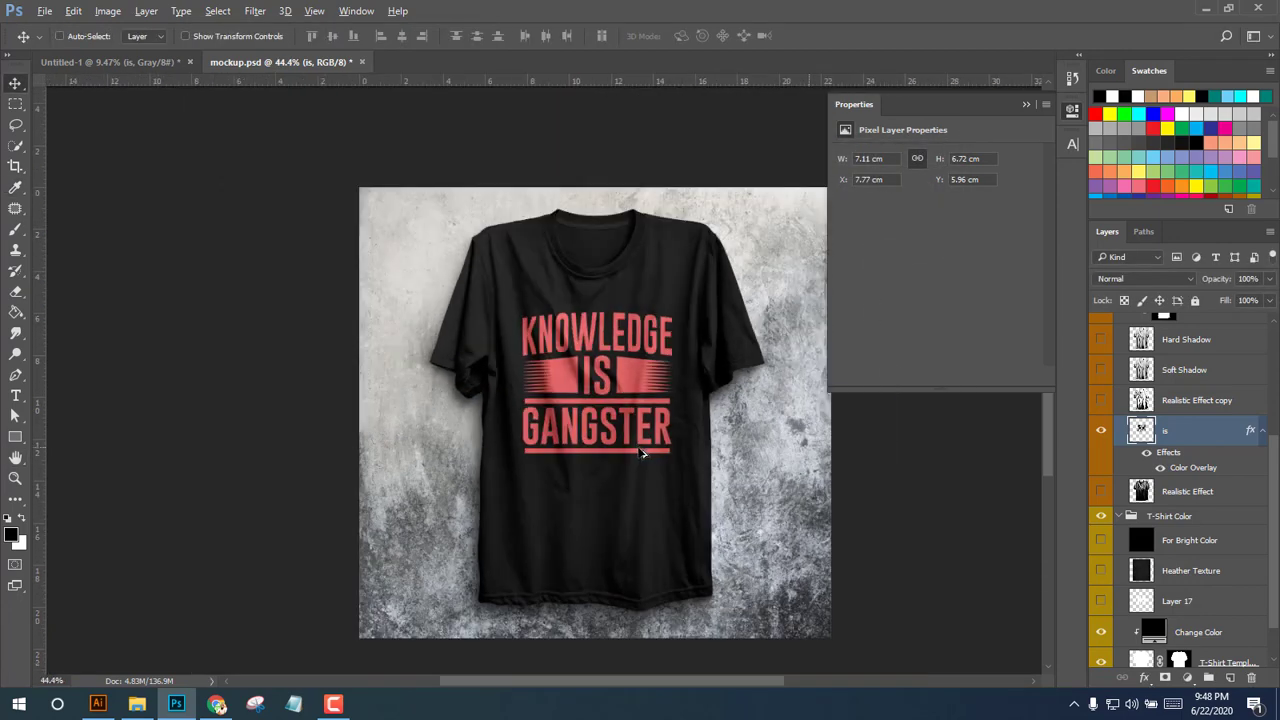
Save the red-slogan mockup as JPEG 'sample 2' at quality 12 in knowledge is gangstar, without overwriting sample 1.
key(ctrl+shift+s)
click(145, 426)
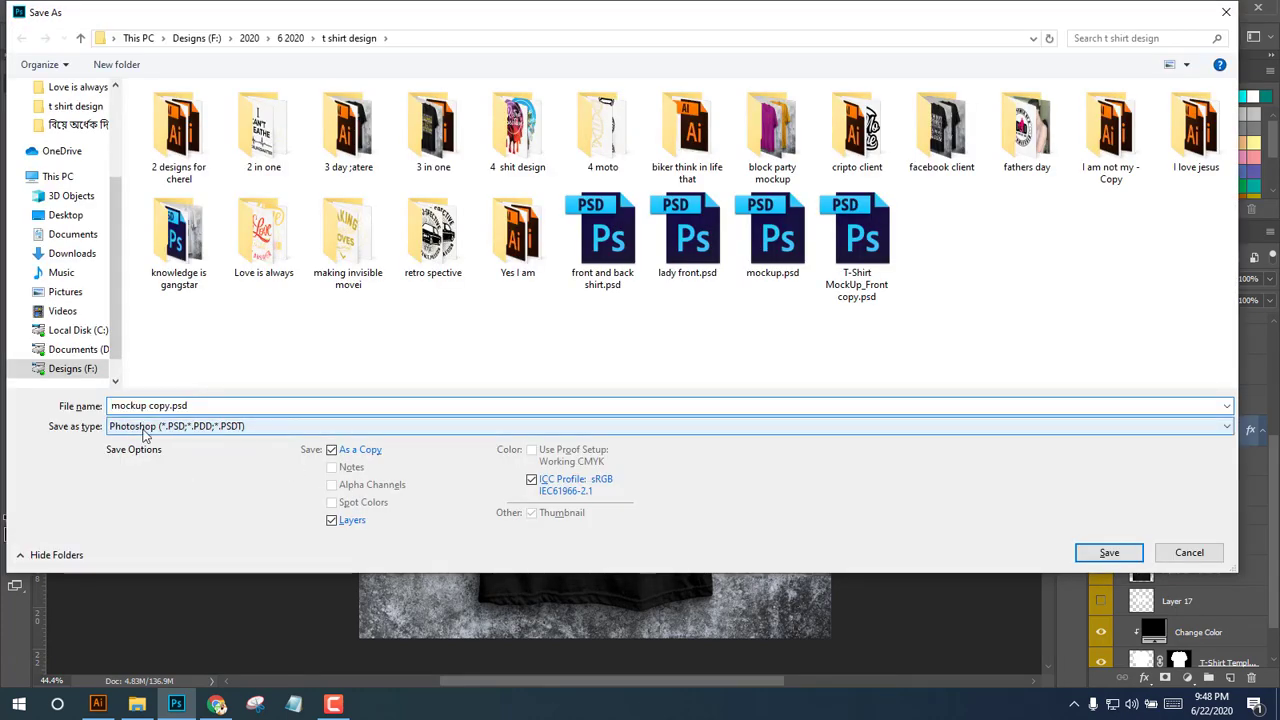
click(150, 550)
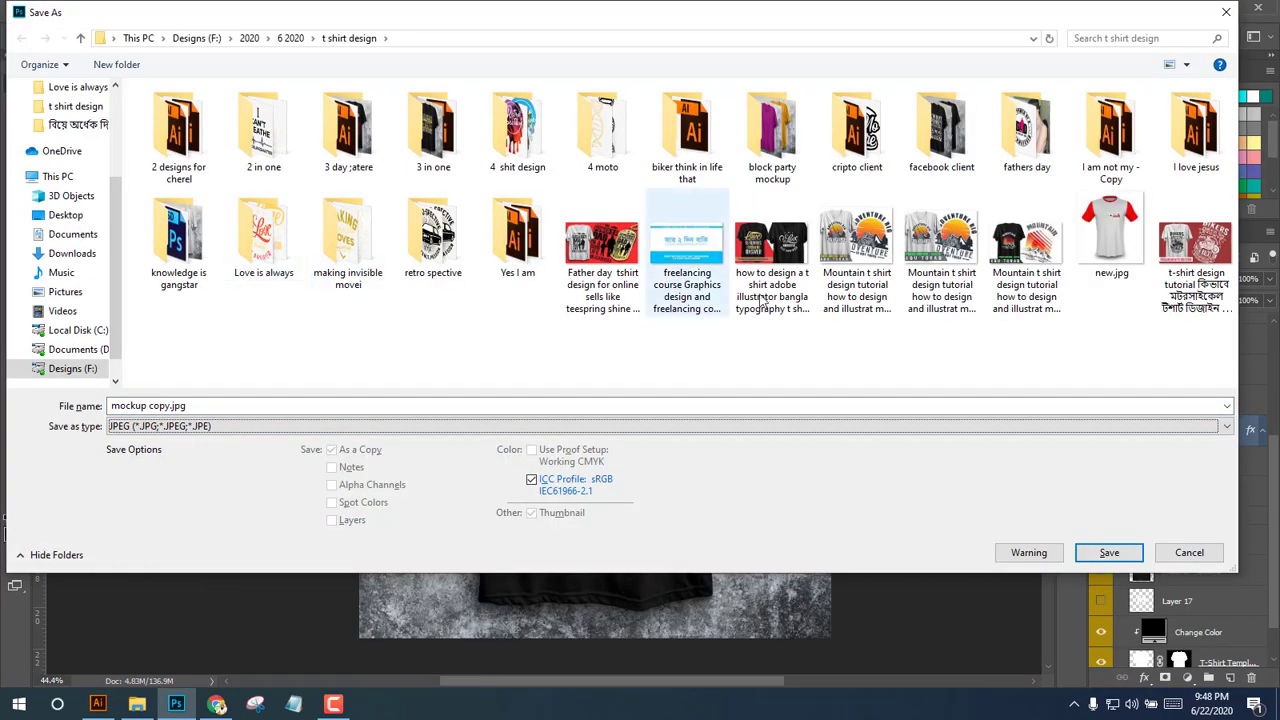
click(203, 252)
key(Return)
click(178, 125)
double_click(201, 406)
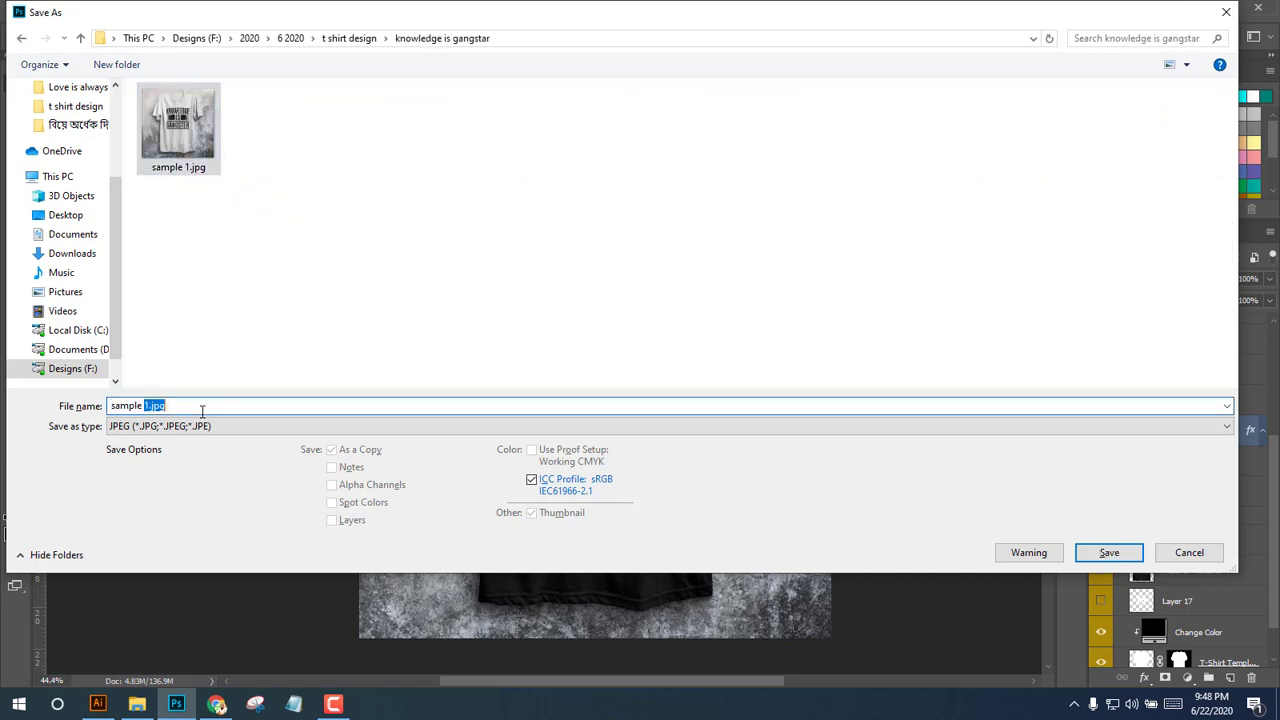
text(1)
click(1105, 552)
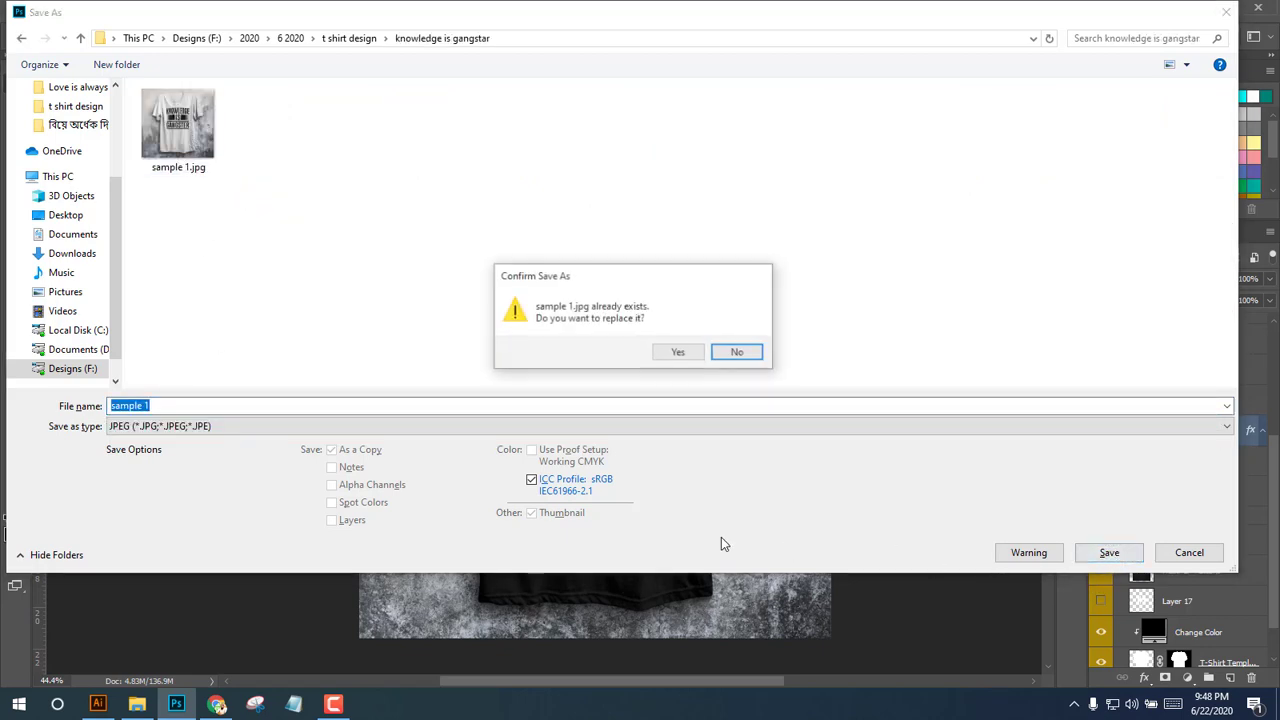
click(735, 355)
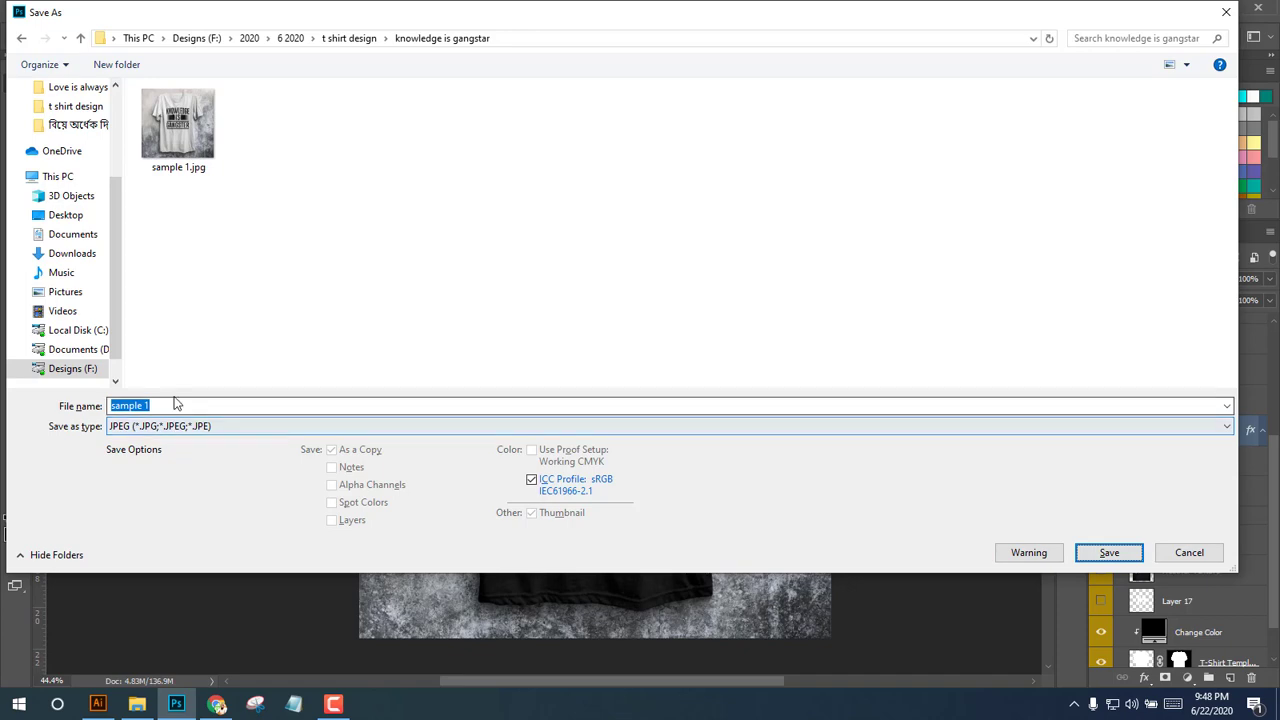
double_click(171, 405)
text(2)
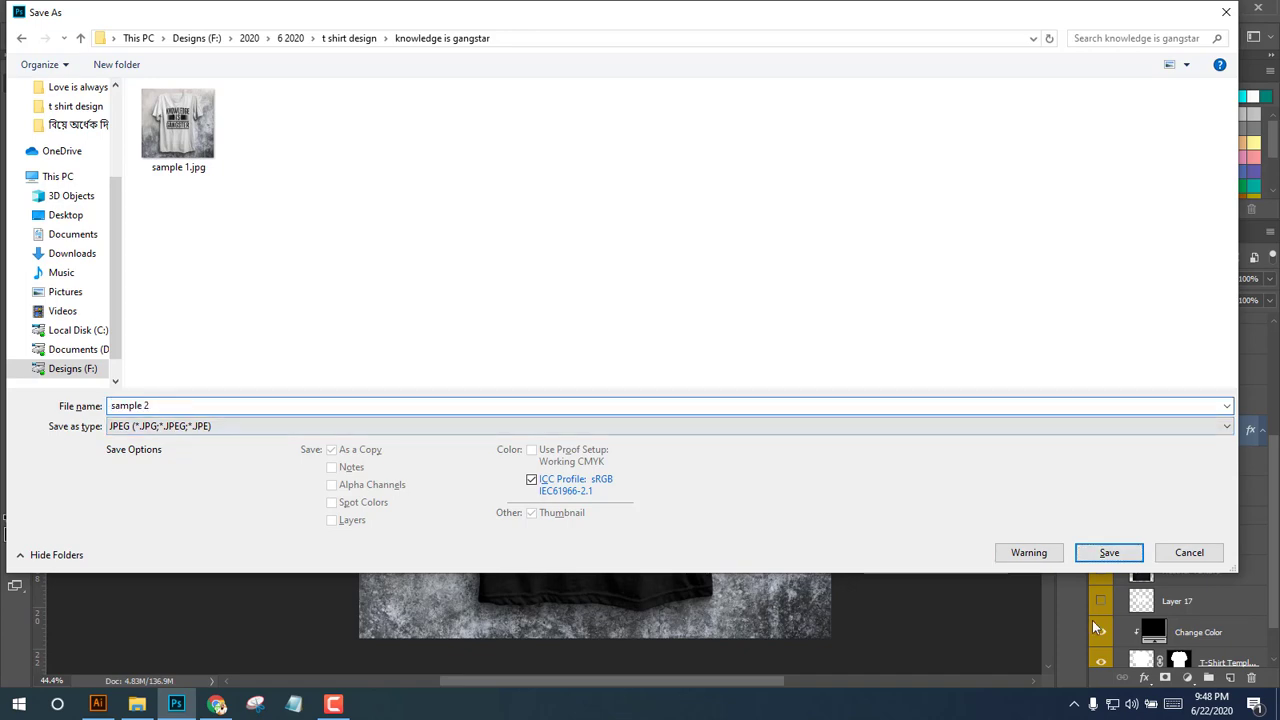
click(1107, 552)
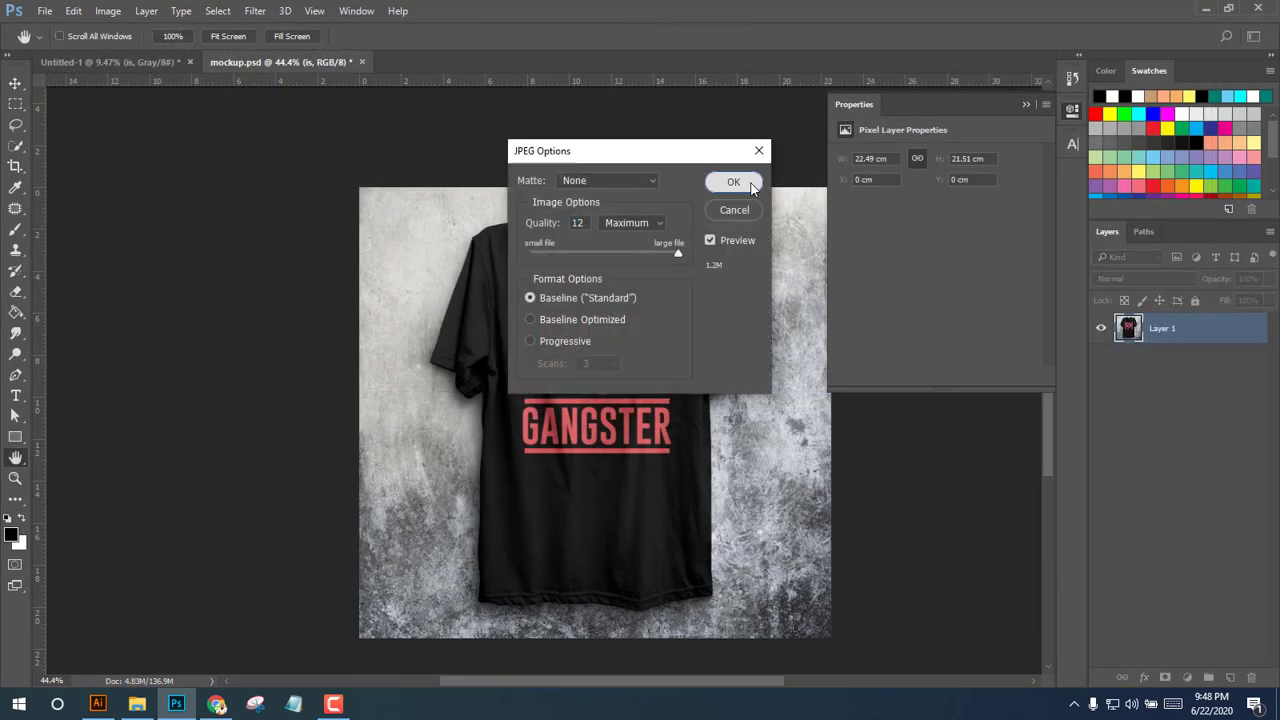
click(736, 177)
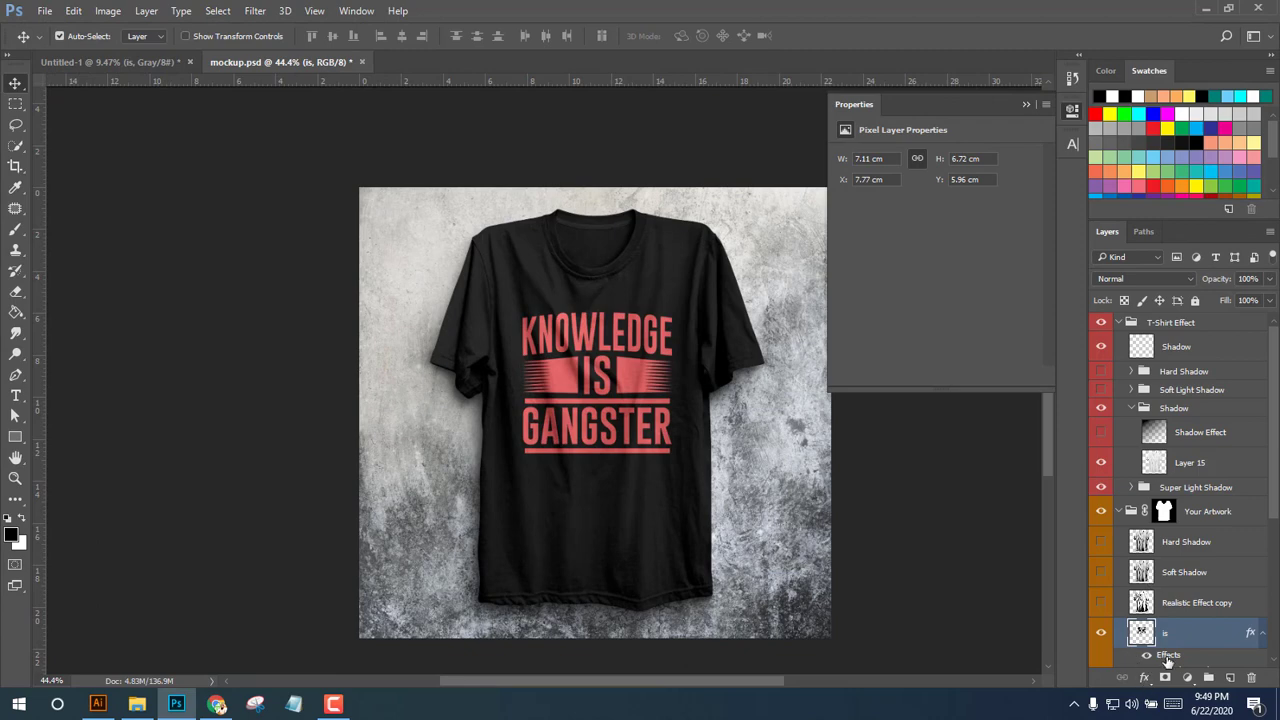
Set the design layer's Color Overlay to white (ffffff).
scroll(1167, 661, down, 2)
double_click(1143, 612)
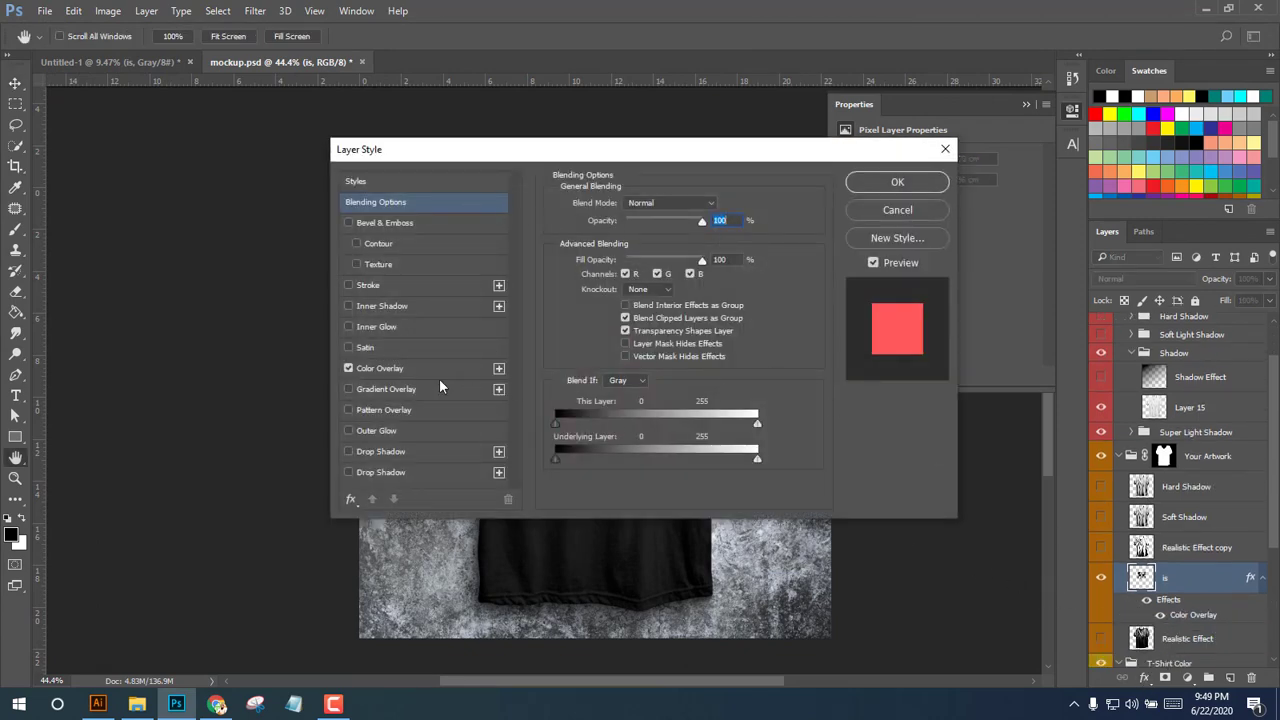
click(402, 369)
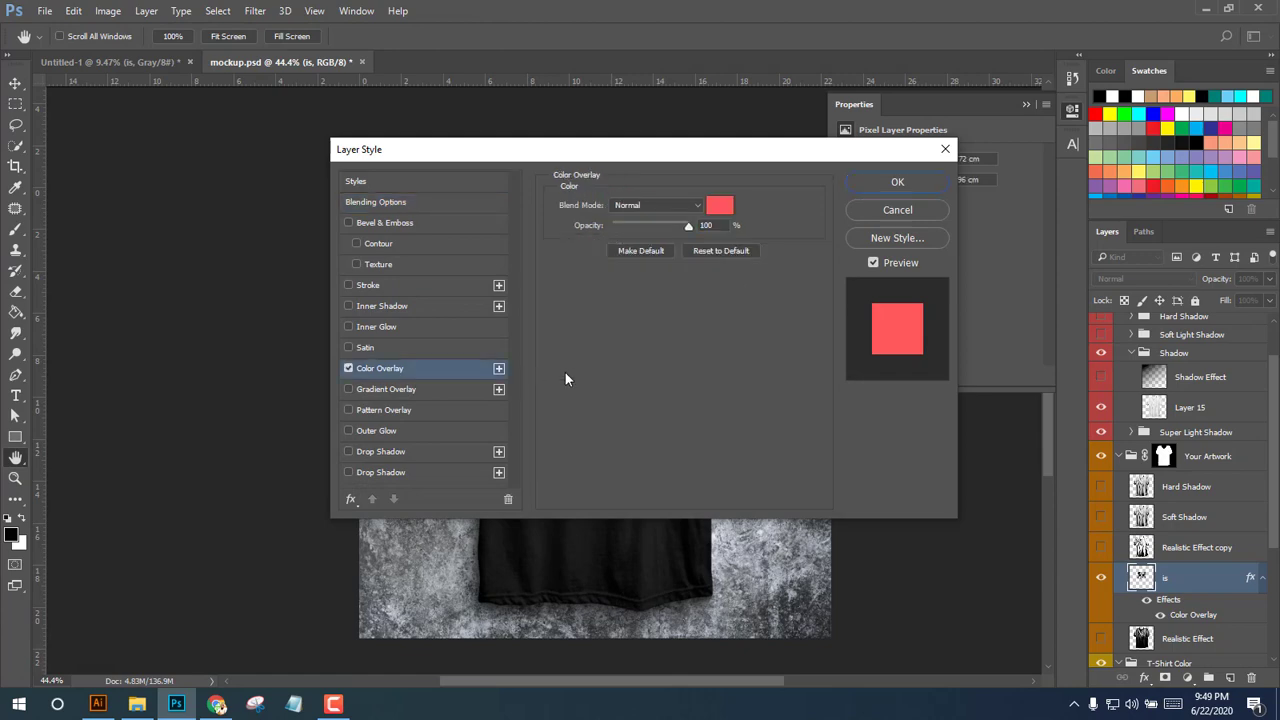
click(724, 205)
text(ffffff)
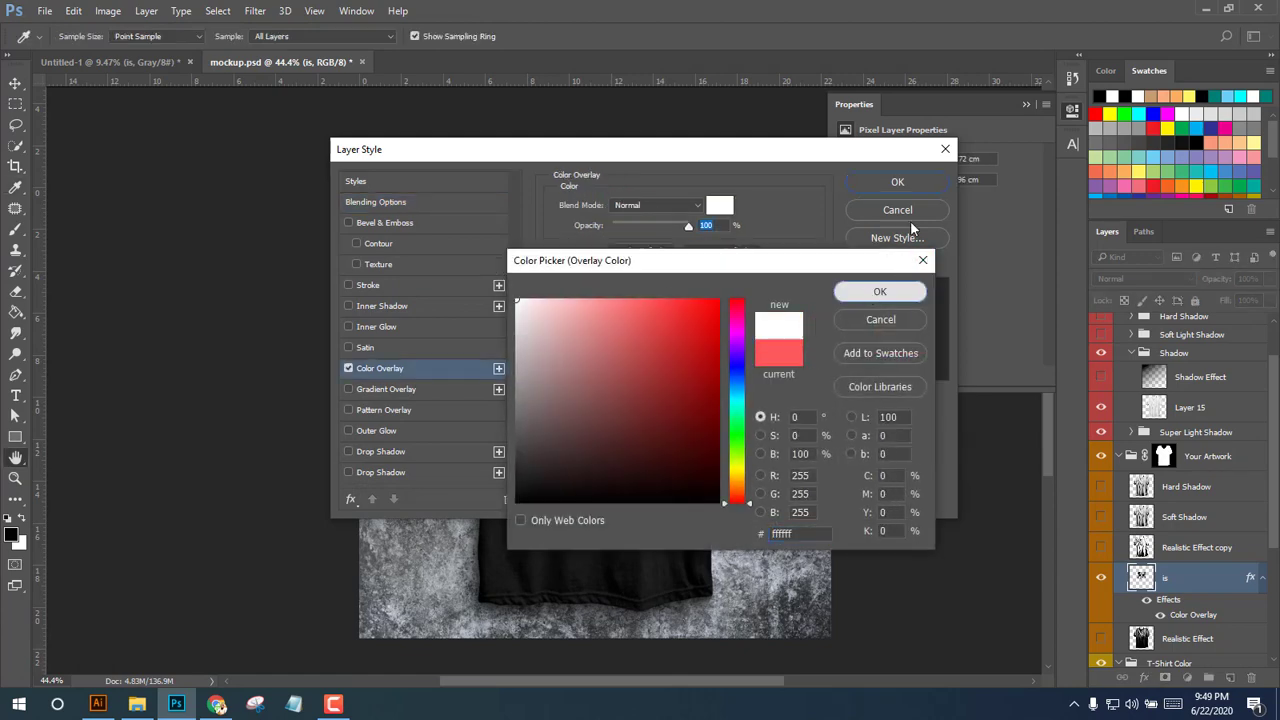
key(Return)
click(897, 182)
Save the white-slogan mockup as JPEG 'sample 3' at maximum quality in knowledge is gangstar.
key(ctrl+shift+s)
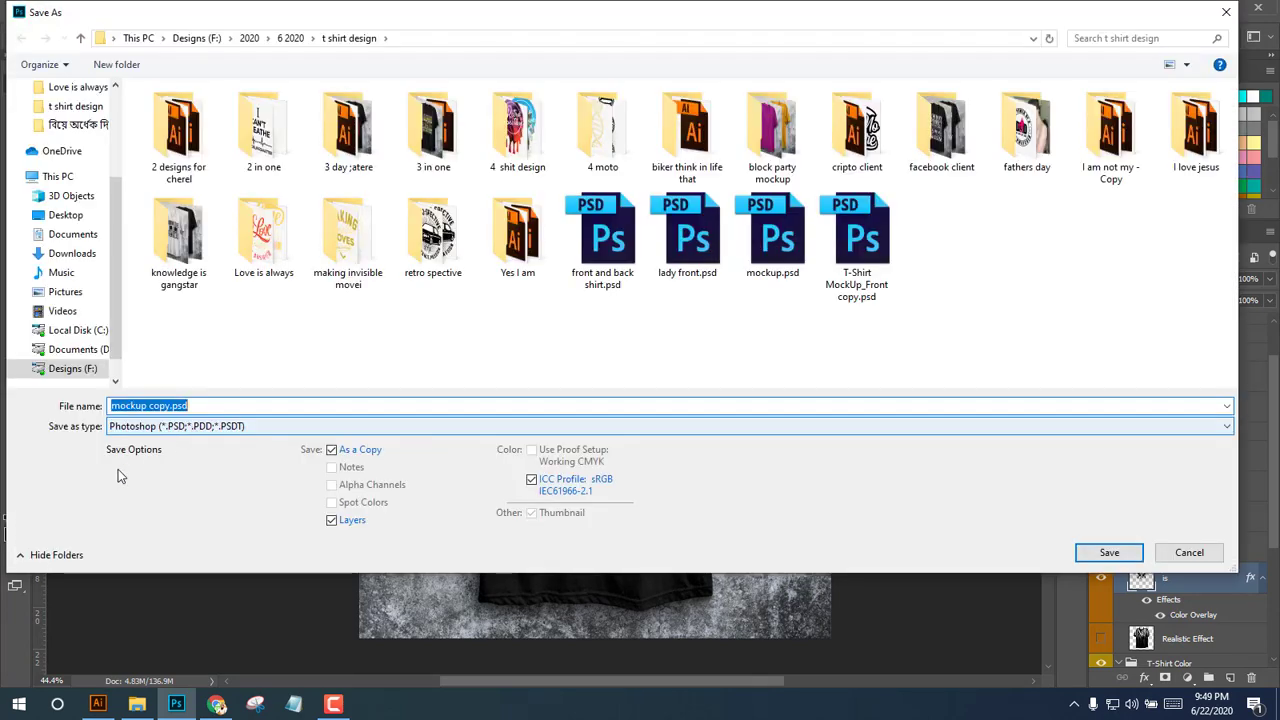
click(120, 428)
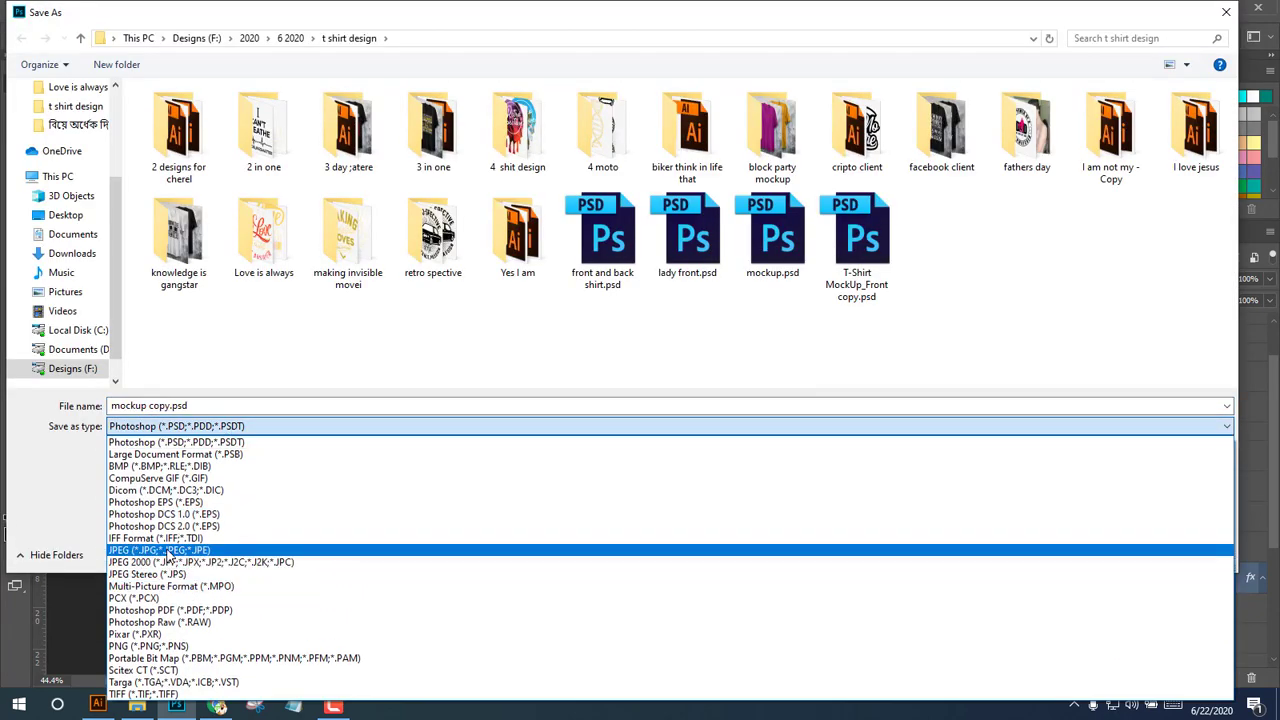
click(167, 550)
double_click(178, 235)
click(268, 183)
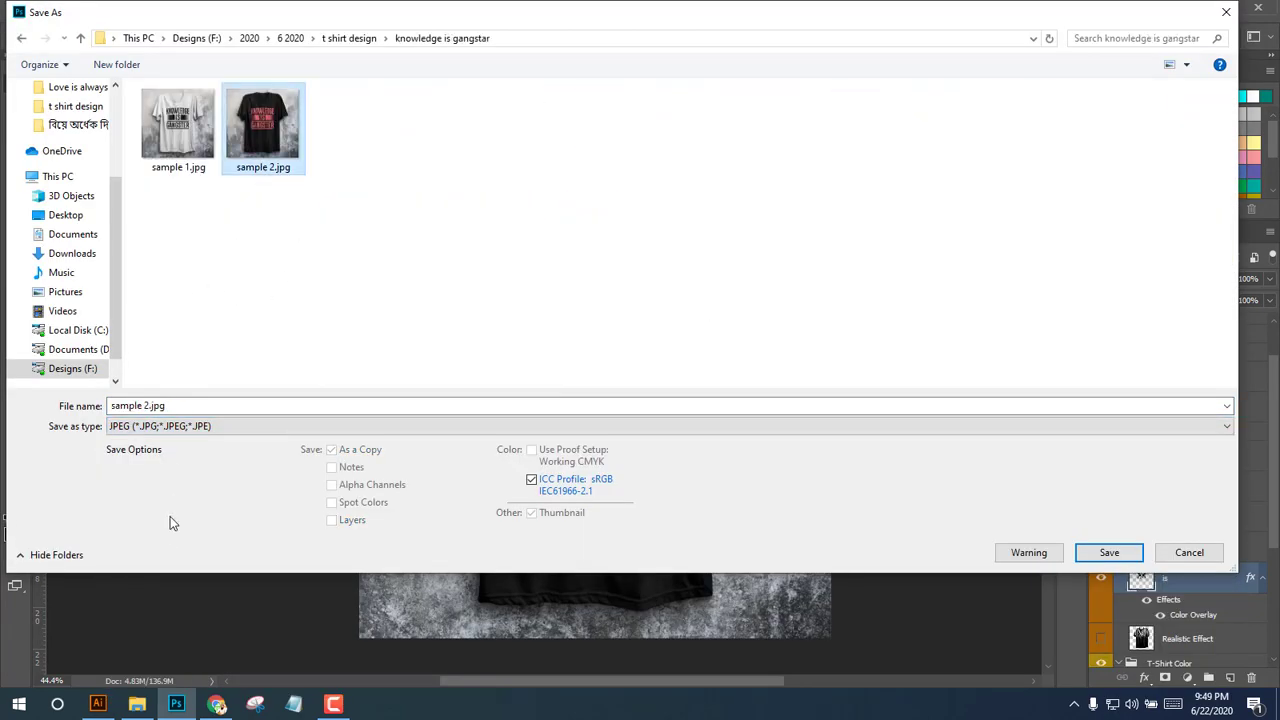
drag(143, 406, 195, 410)
text(3)
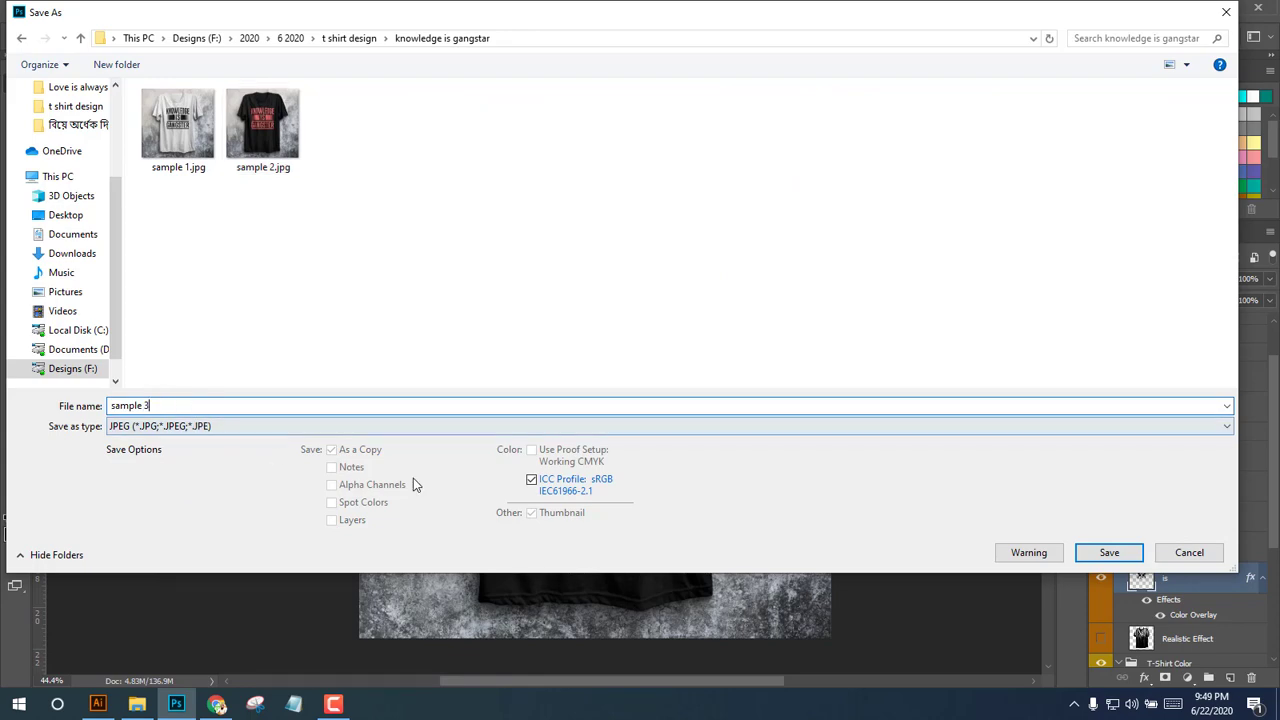
click(1136, 558)
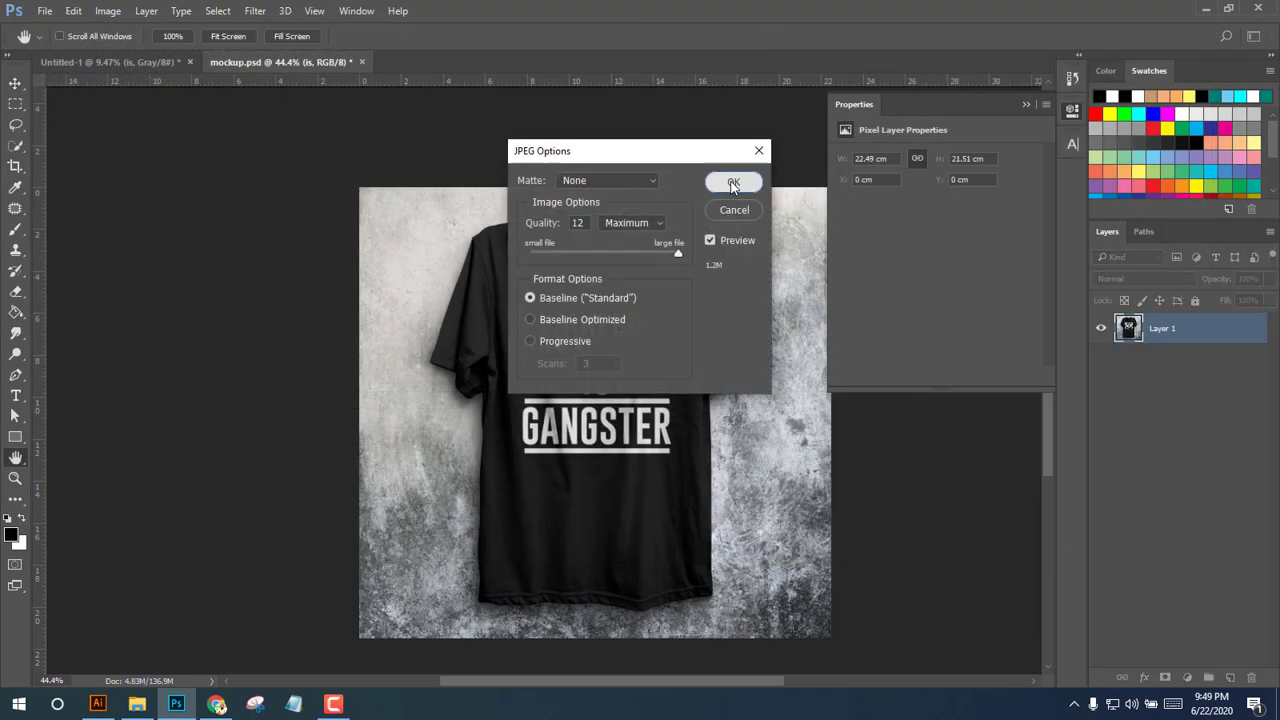
click(731, 179)
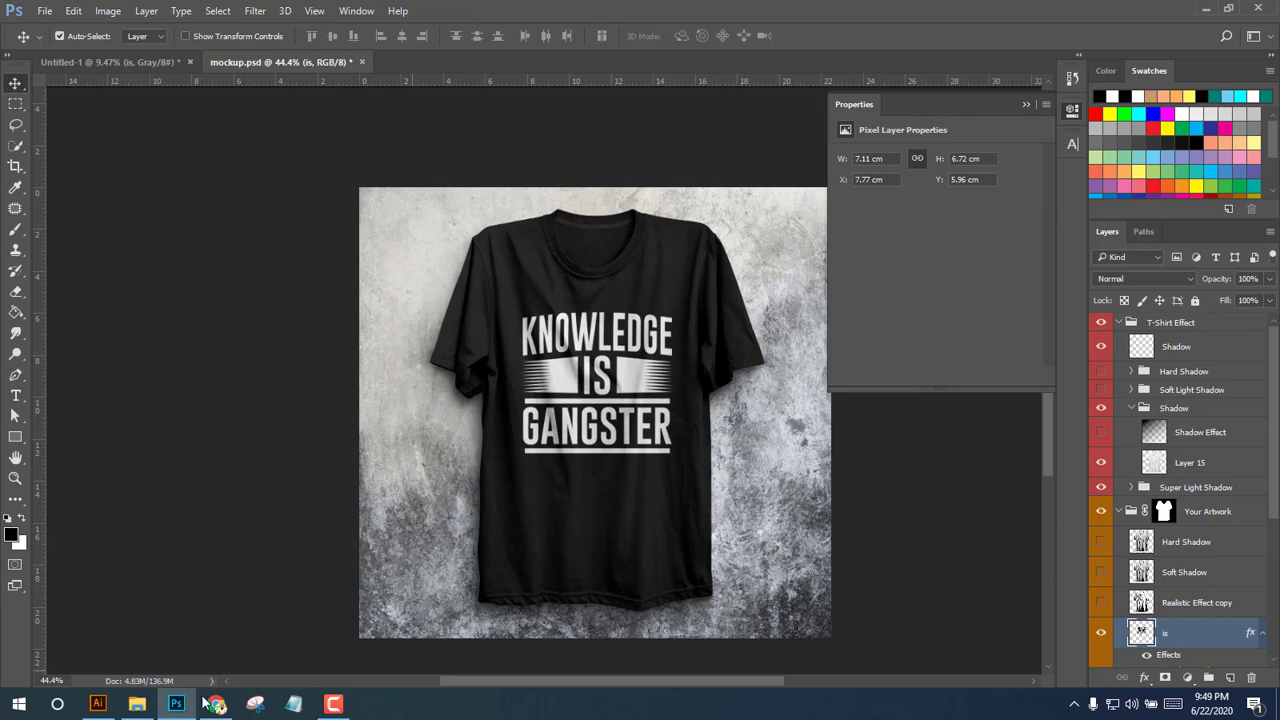
Switch to Illustrator and create a blank 1000x1000 document.
click(96, 705)
click(96, 705)
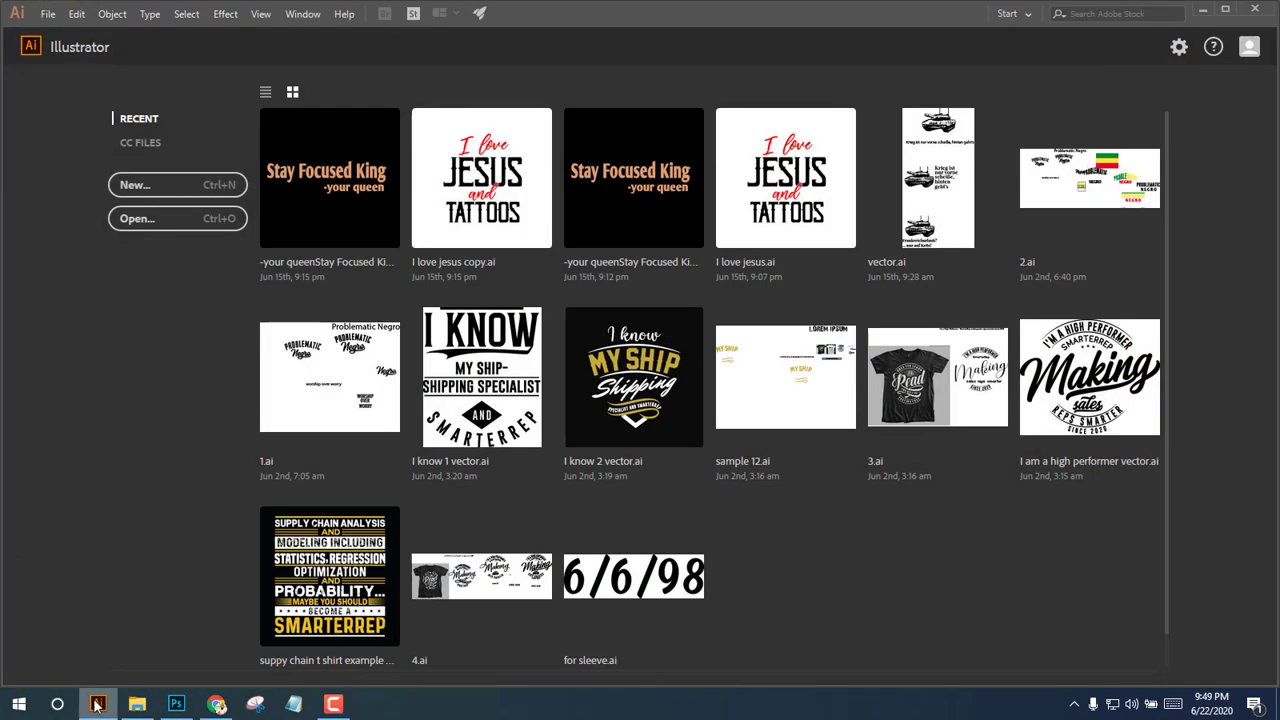
click(149, 199)
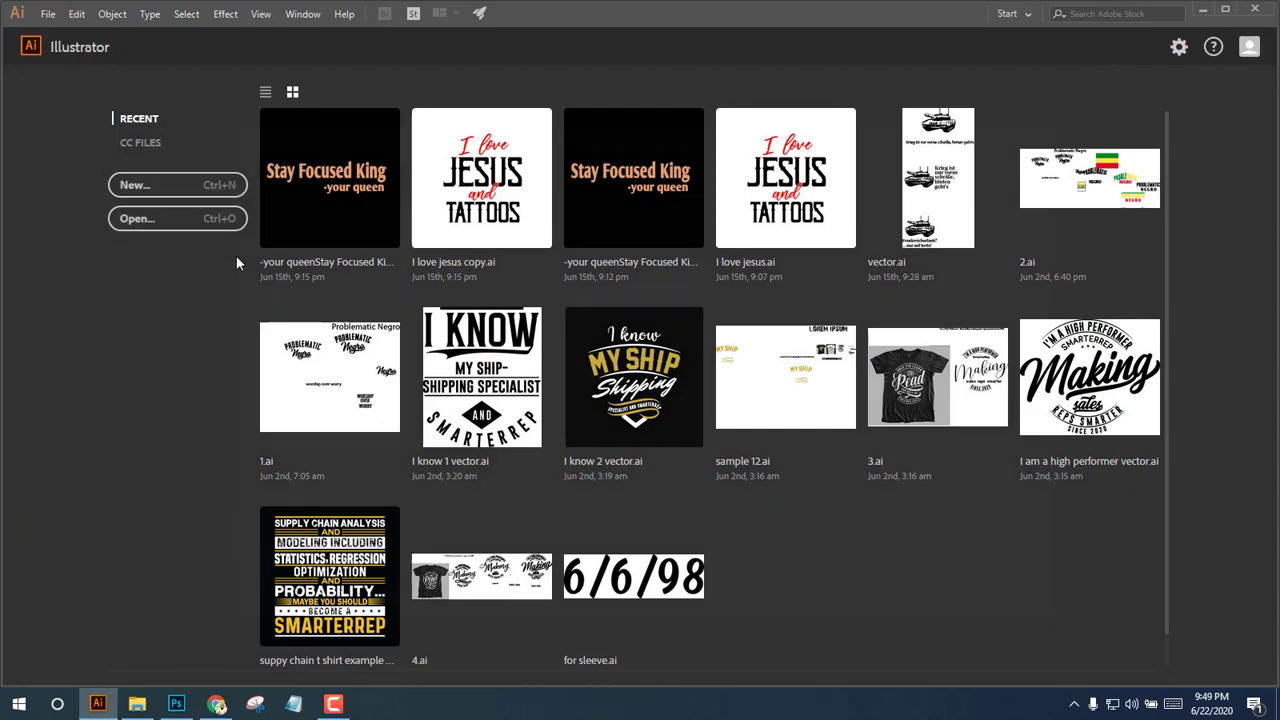
double_click(310, 271)
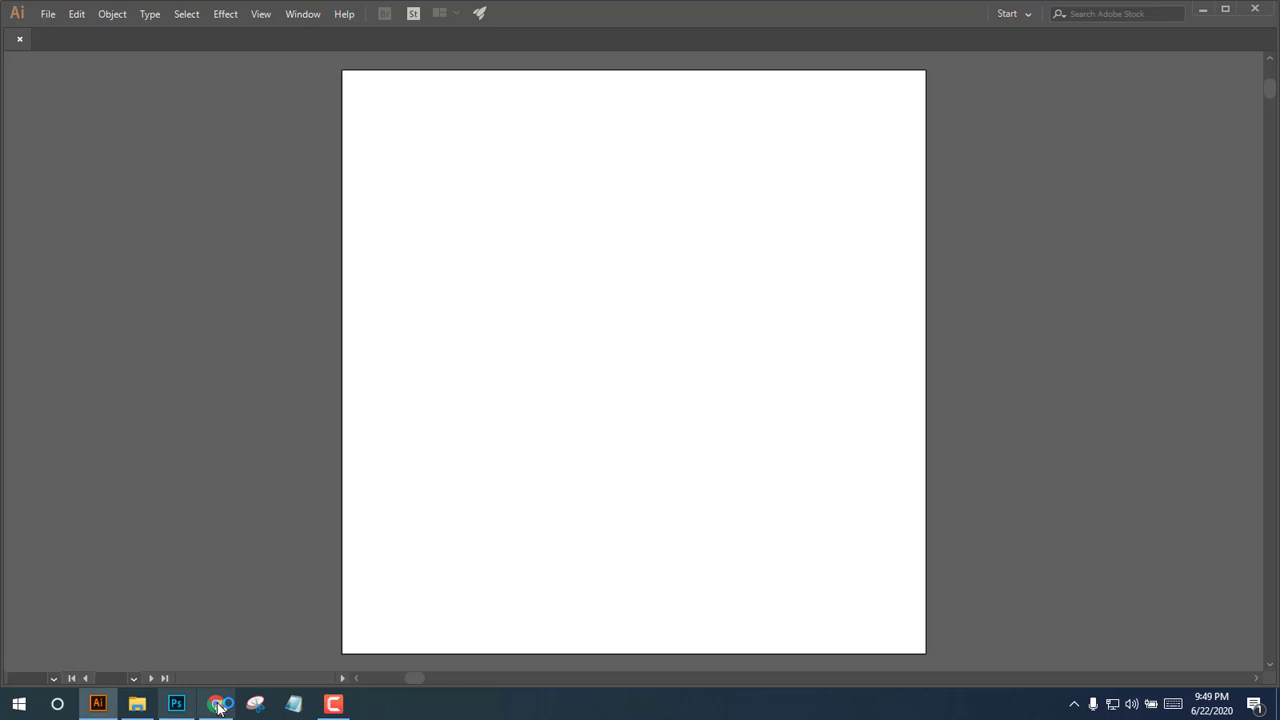
Recheck the Fiverr order's slogan request in the browser, then return to Illustrator.
click(219, 705)
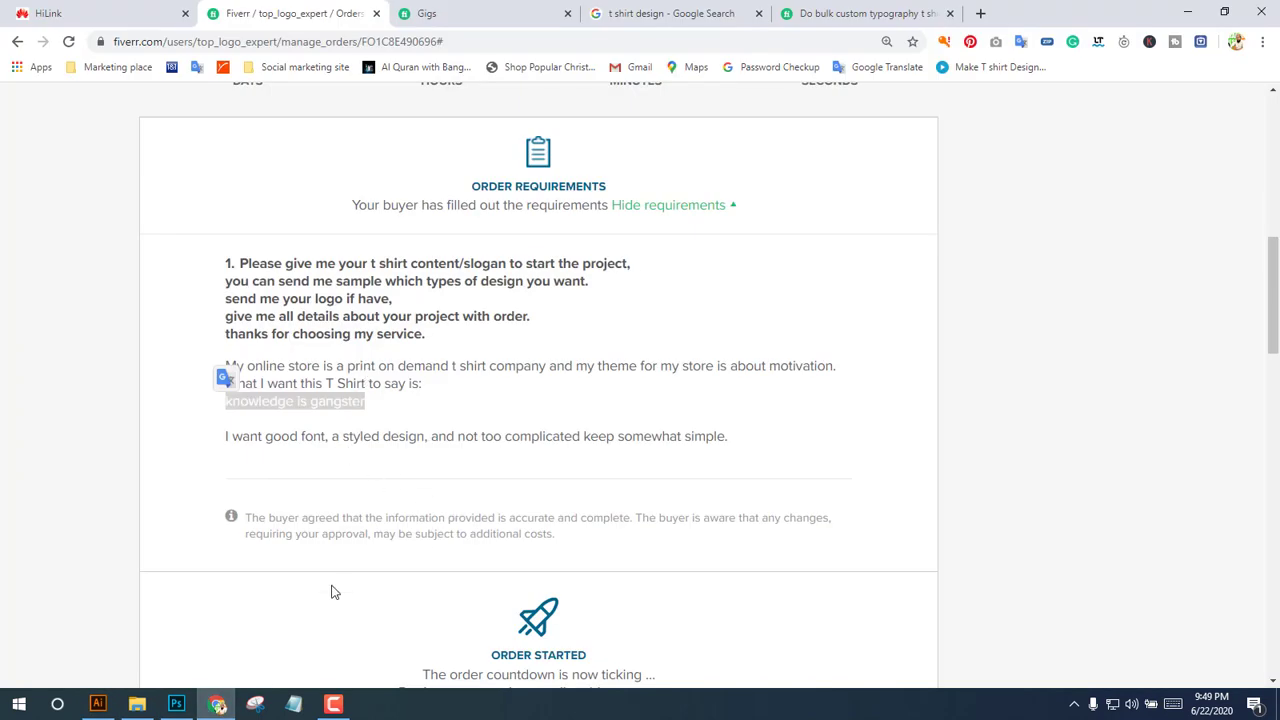
click(333, 706)
click(333, 706)
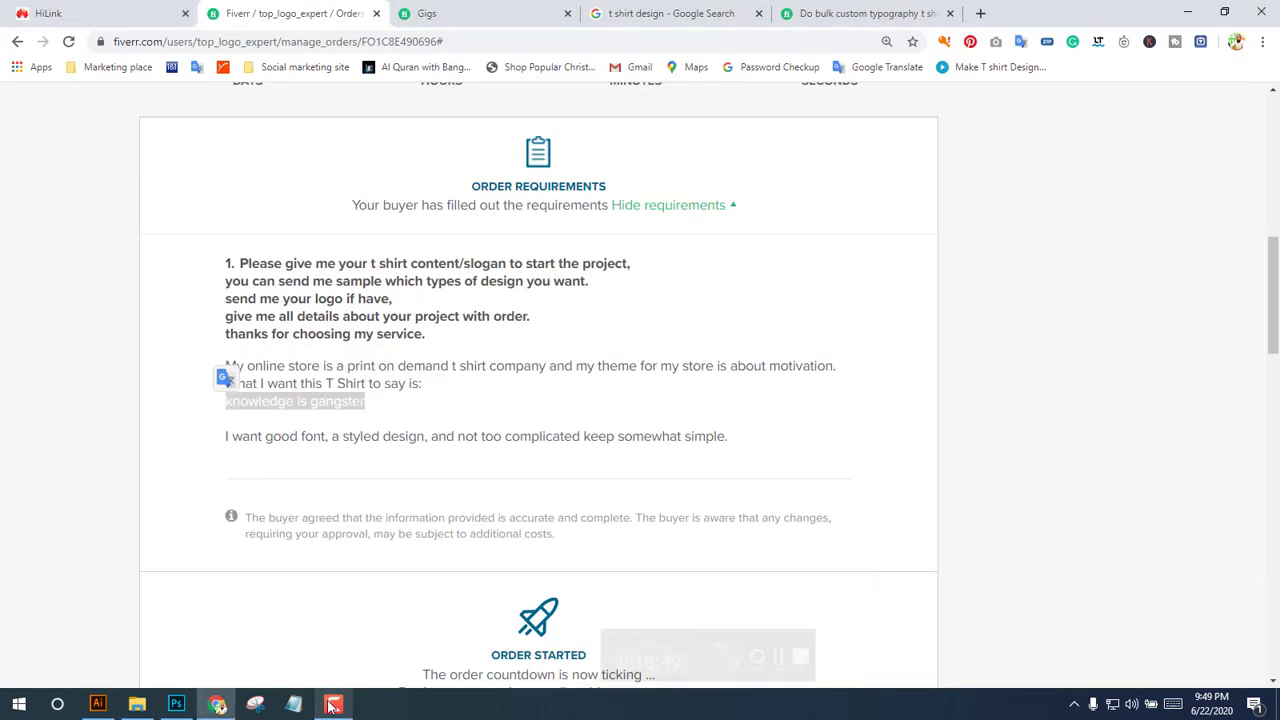
click(219, 705)
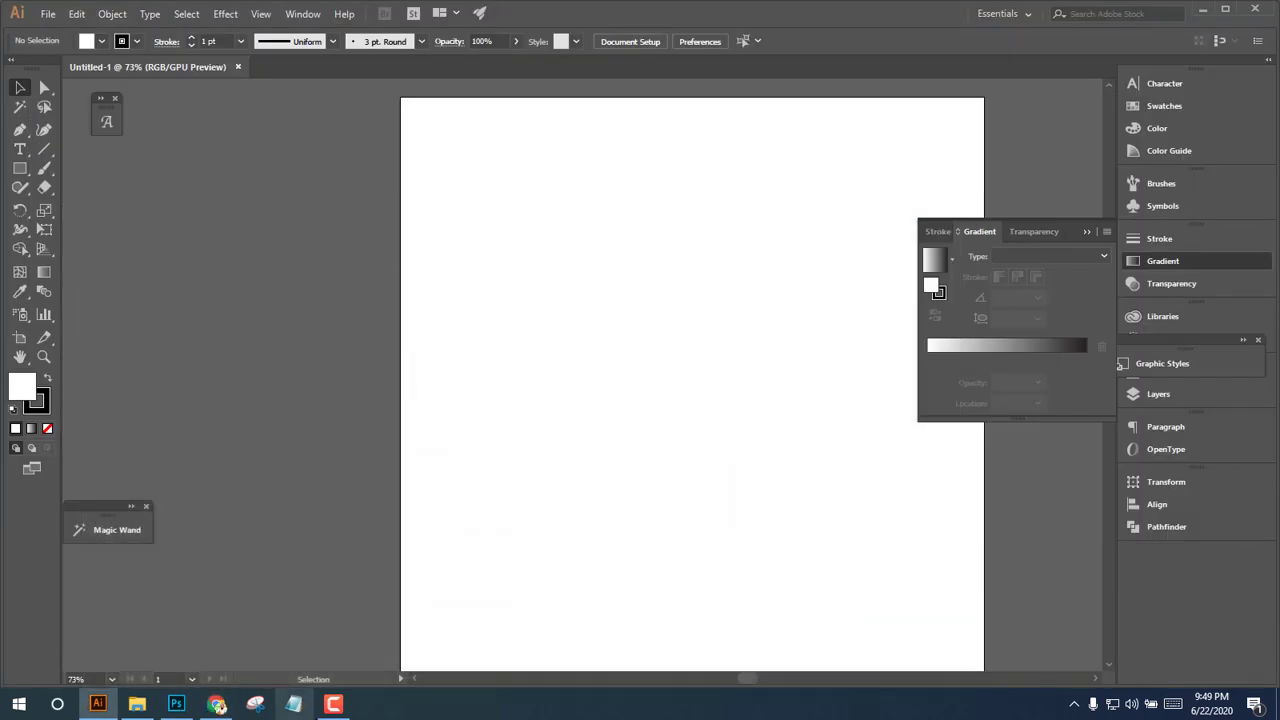
Switch back to Photoshop's mockup.psd showing the white slogan on the black T-shirt.
click(333, 706)
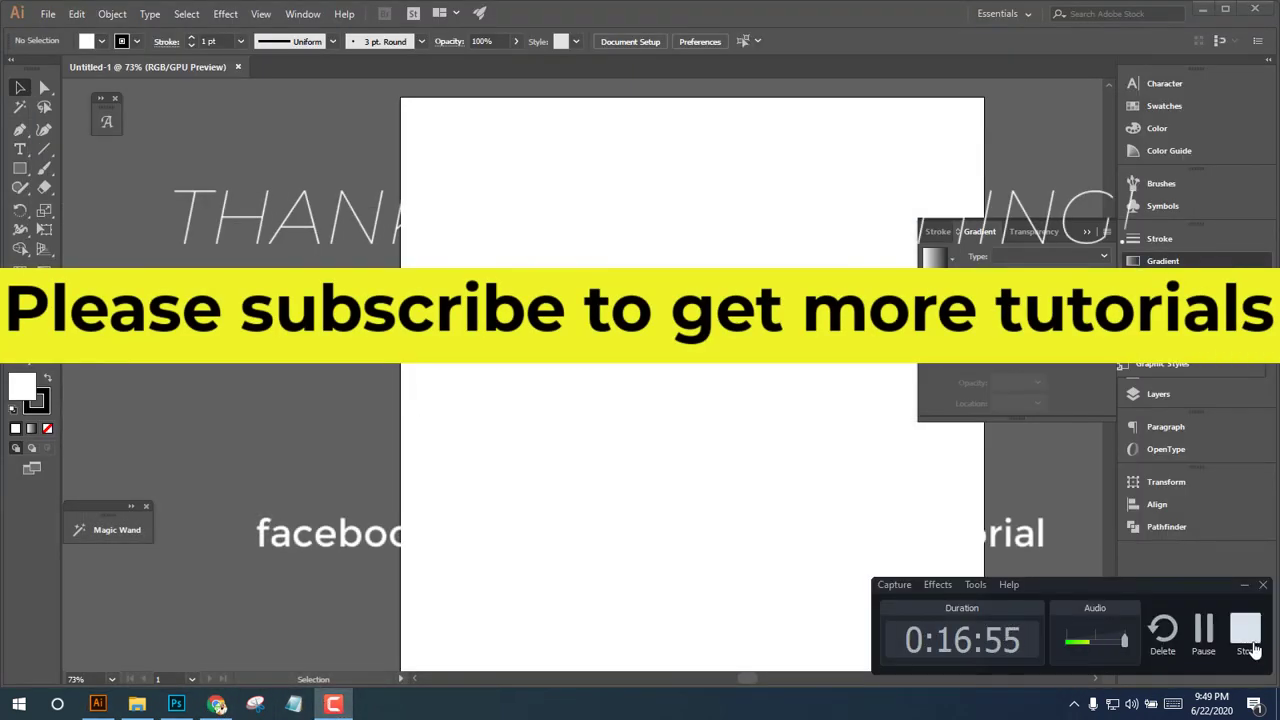
click(180, 705)
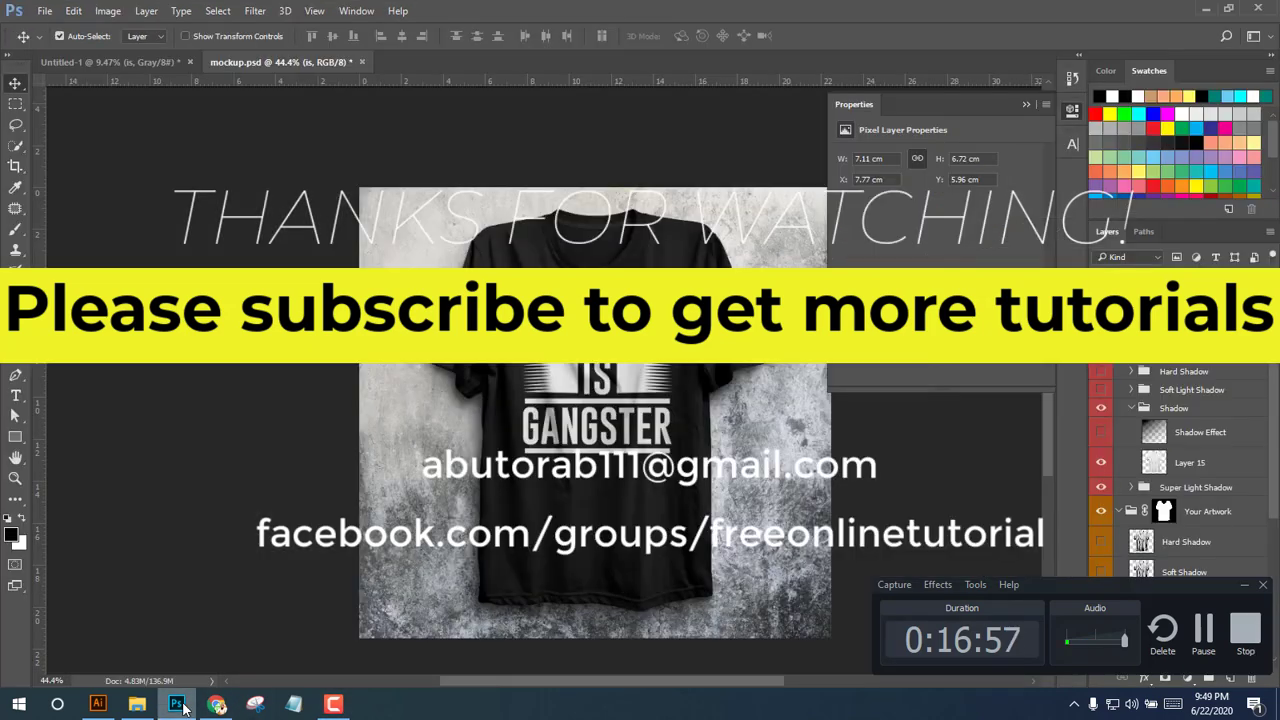